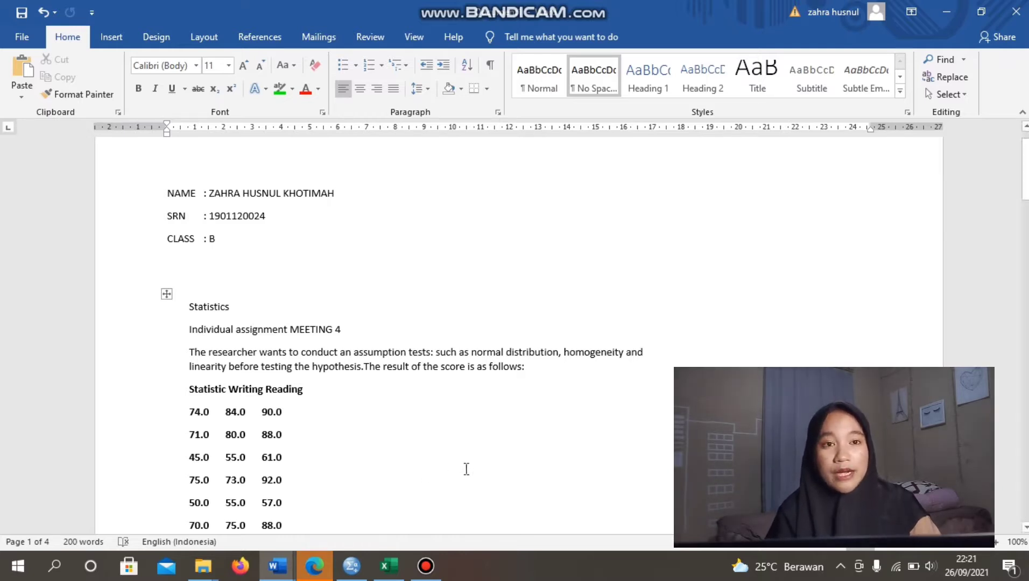
Step: Examine the Statistic, Writing and Reading score table in the assignment document from its heading to the last rows
scroll(476, 461, "down", 5)
scroll(475, 460, "down", 5)
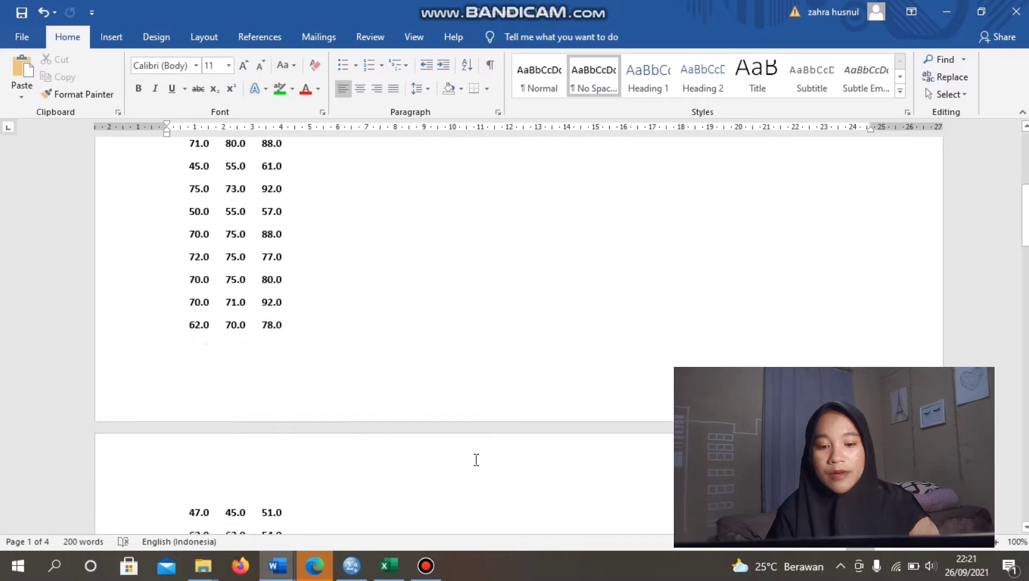
scroll(475, 460, "up", 9)
scroll(476, 460, "up", 1)
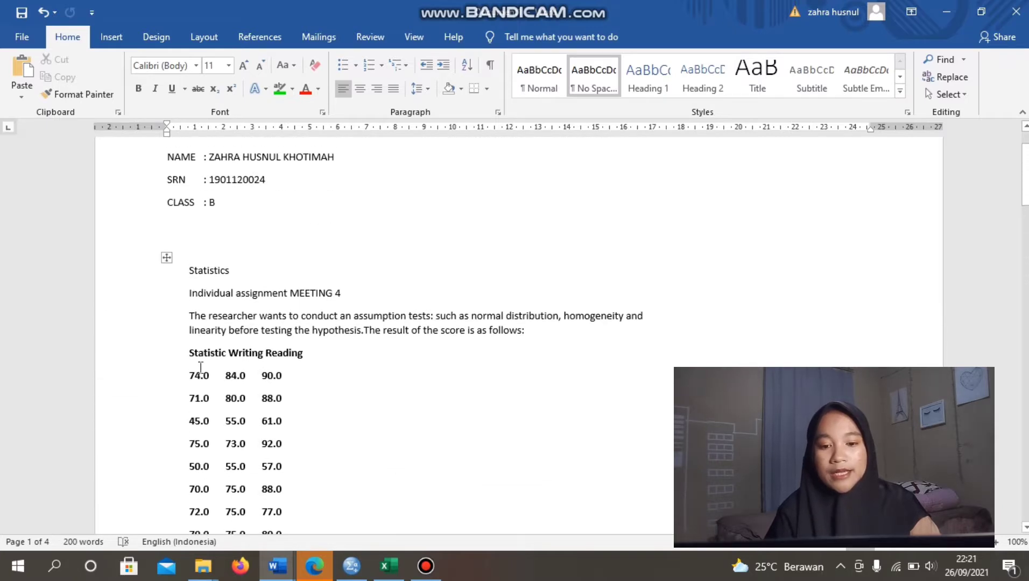
left_click(183, 350)
scroll(327, 447, "down", 3)
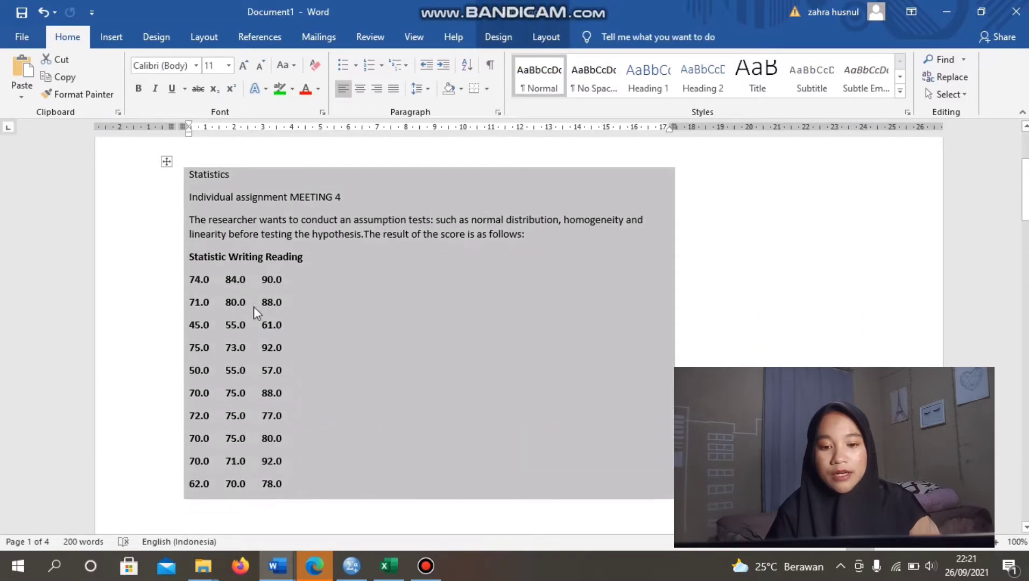
left_click_drag(190, 243, 296, 450)
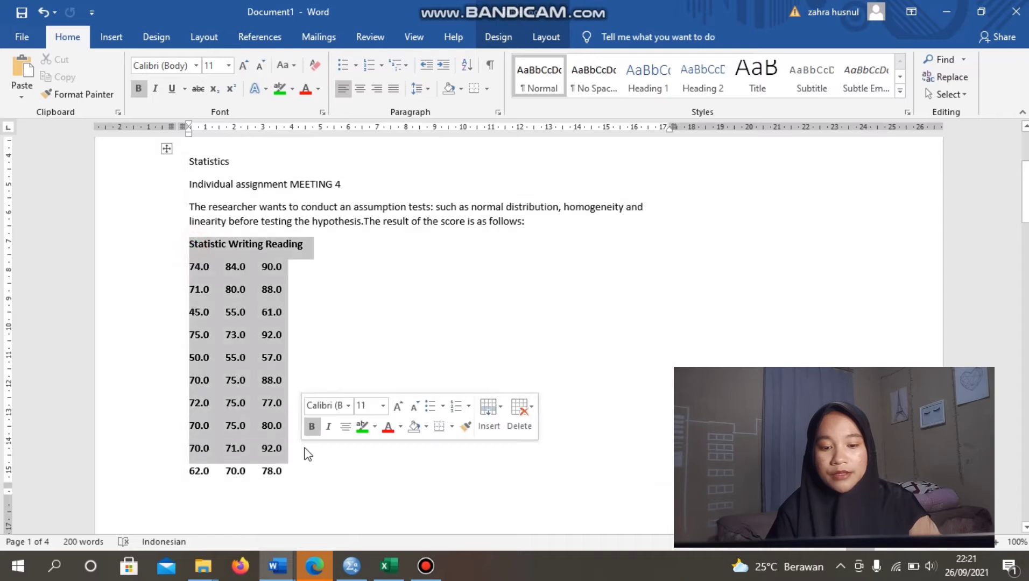
scroll(231, 264, "down", 5)
left_click_drag(260, 368, 287, 440)
left_click(210, 328)
scroll(264, 401, "down", 17)
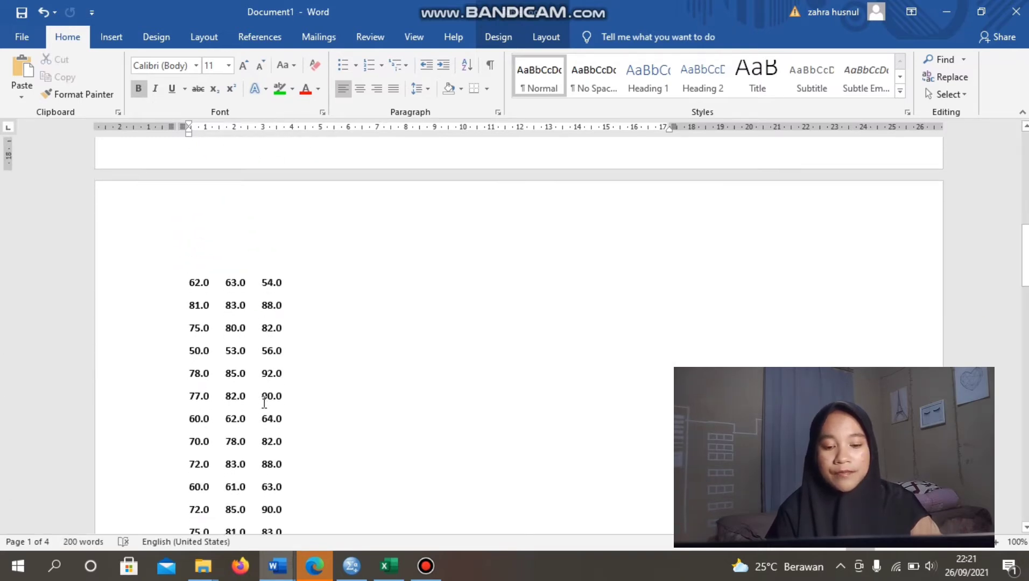
scroll(264, 402, "down", 5)
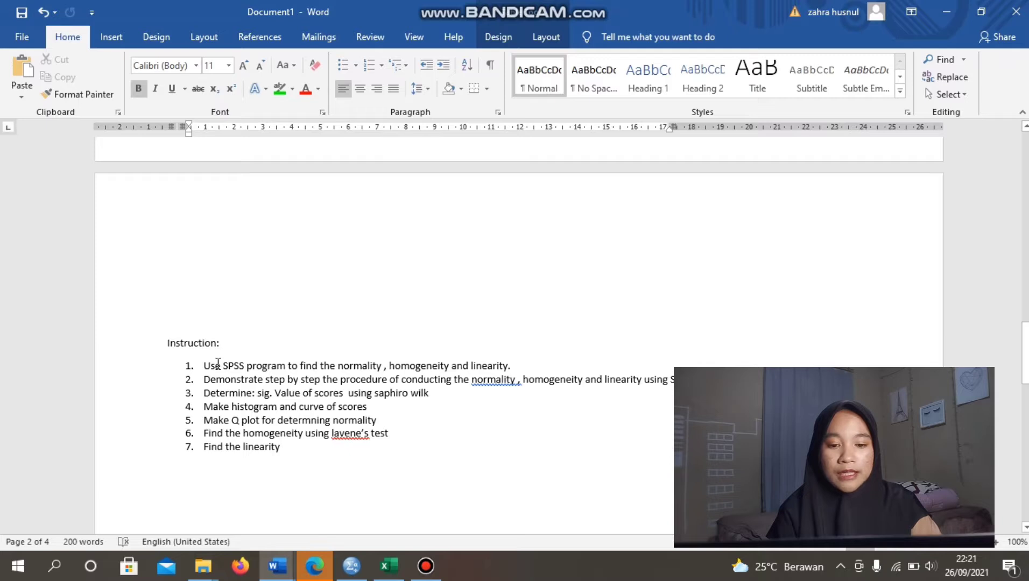
Step: Read through the seven assignment instructions, highlighting the SPSS, Shapiro-Wilk, homogeneity and linearity items
left_click_drag(218, 364, 508, 366)
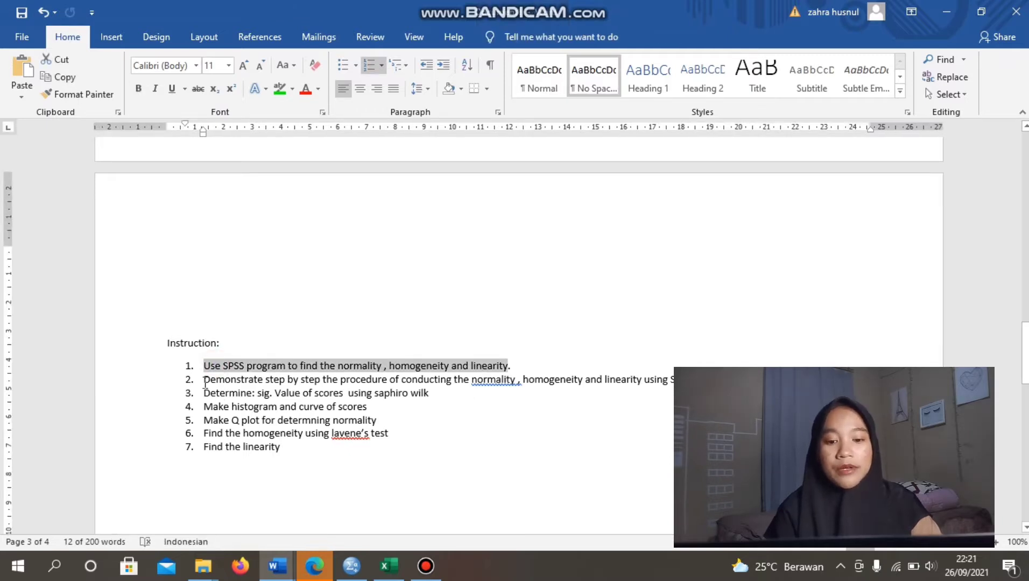
left_click_drag(248, 380, 573, 397)
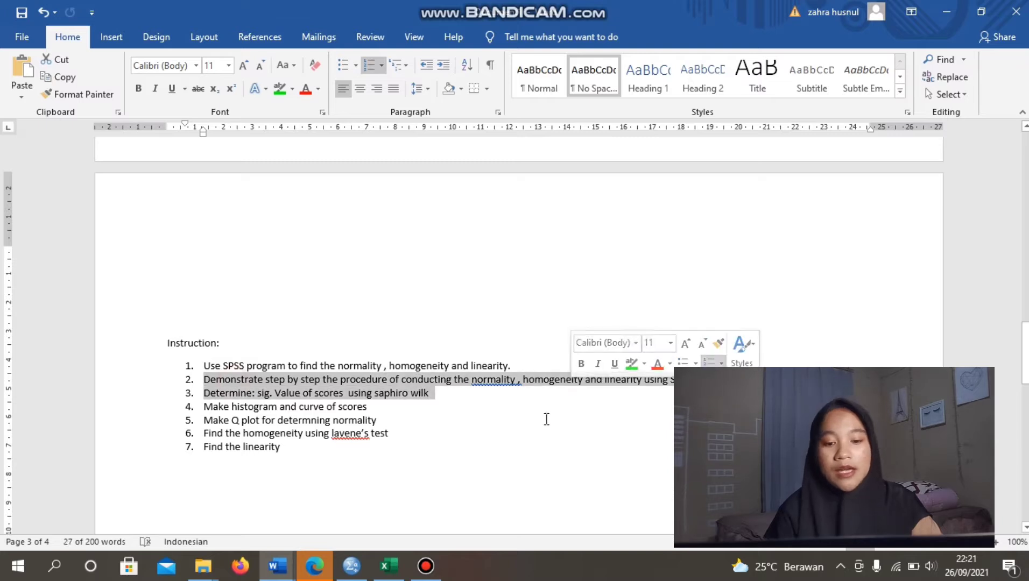
left_click_drag(227, 396, 427, 398)
left_click_drag(235, 397, 389, 405)
left_click_drag(229, 392, 376, 394)
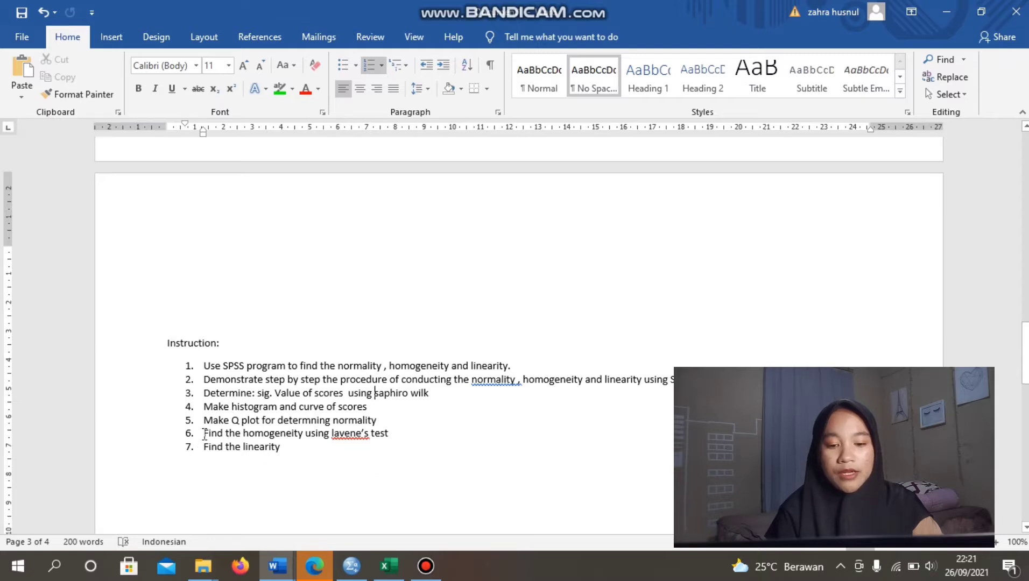
left_click_drag(203, 434, 370, 435)
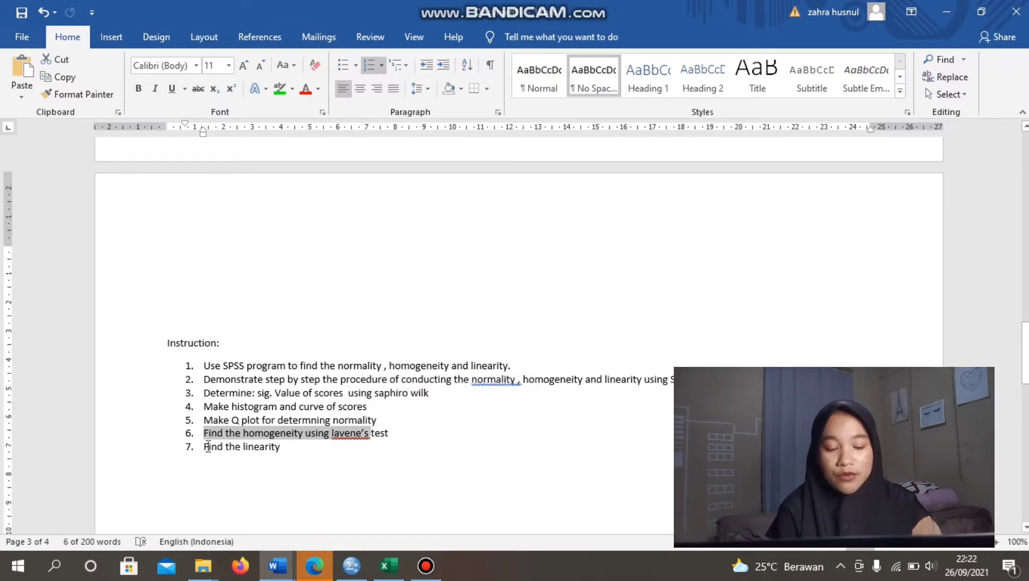
left_click_drag(207, 446, 287, 448)
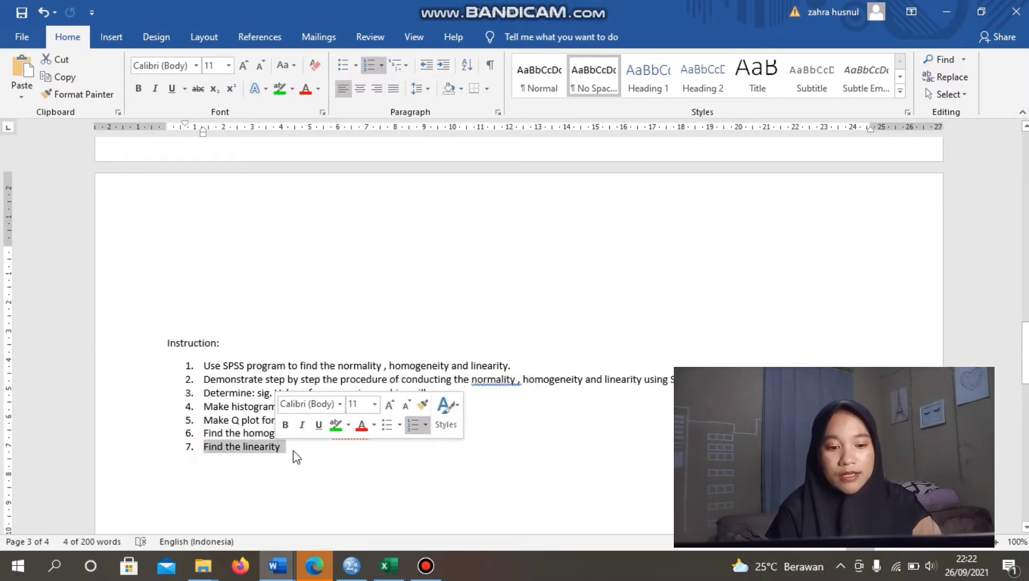
left_click(294, 450)
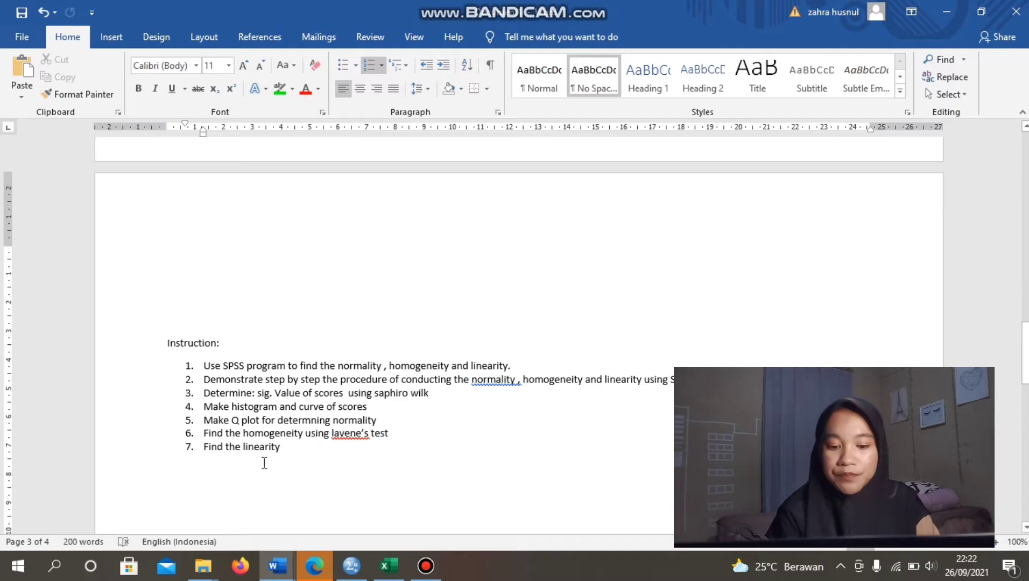
Step: Switch to the note document on normality, homogeneity and linearity and review it up to the NORMALITAS section
scroll(264, 463, "up", 12)
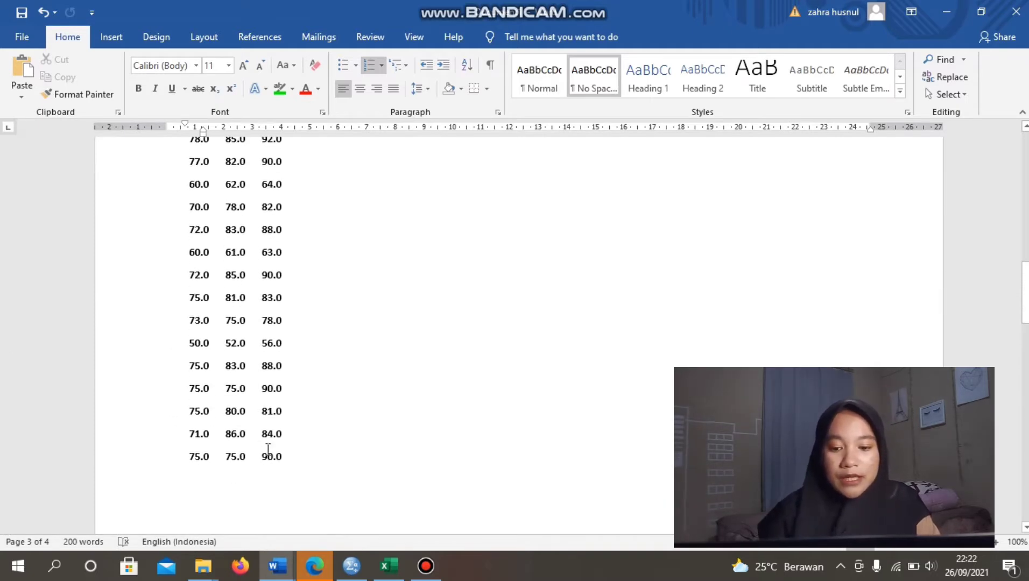
mouse_move(297, 575)
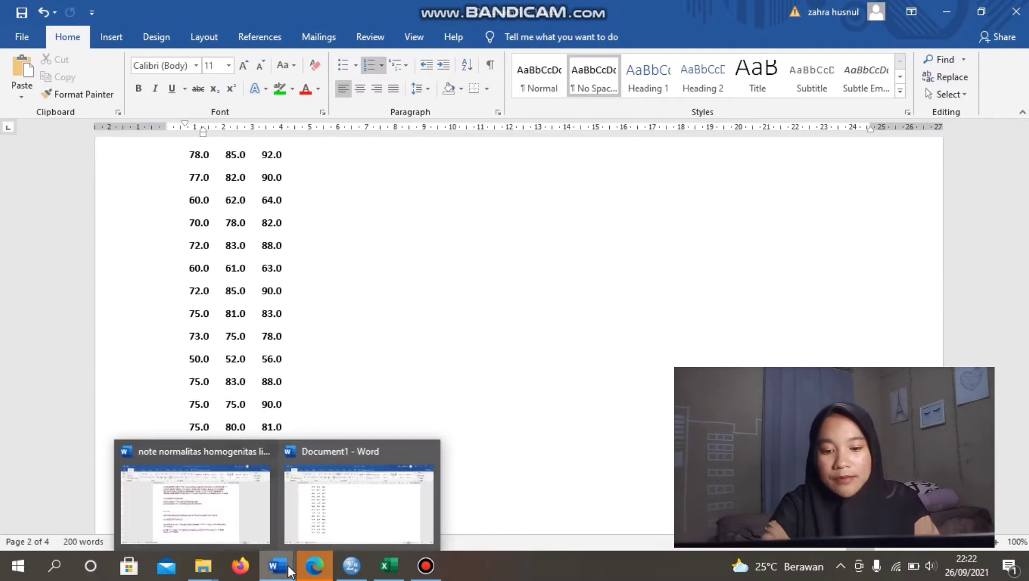
left_click(245, 525)
scroll(421, 450, "up", 6)
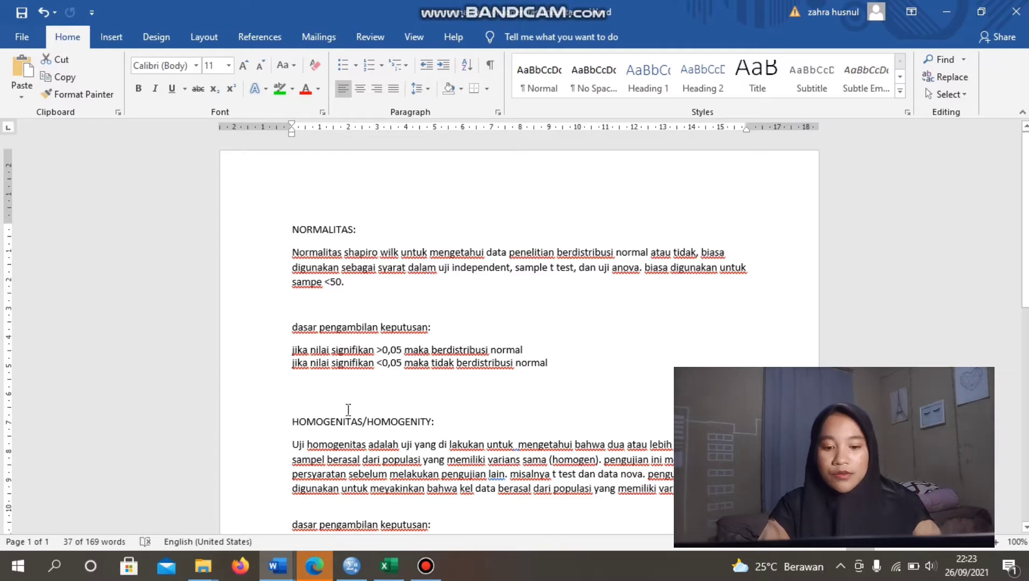
Step: Return to Document1 and highlight "saphiro wilk" in the third instruction
mouse_move(277, 569)
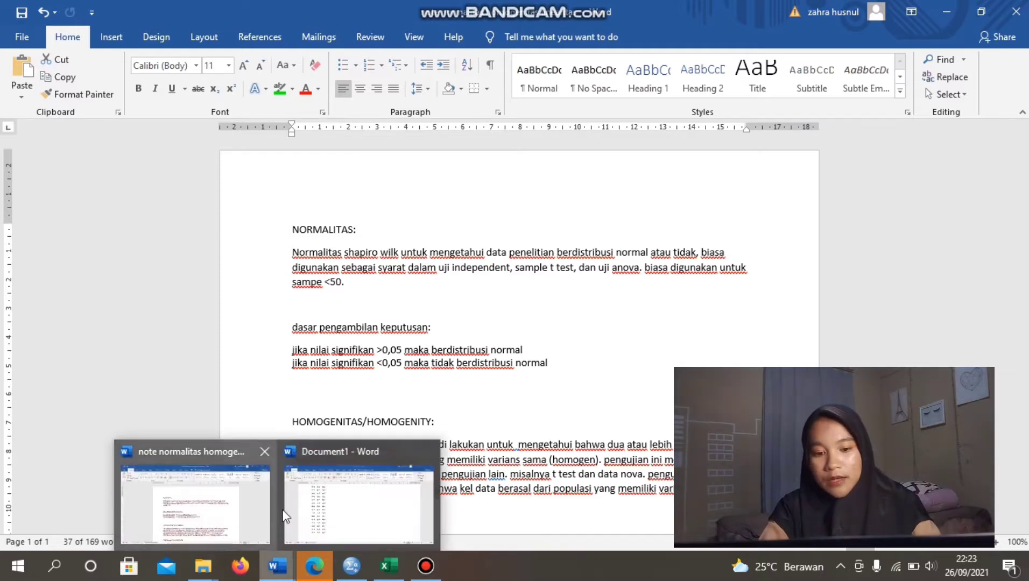
left_click(340, 503)
scroll(344, 493, "down", 5)
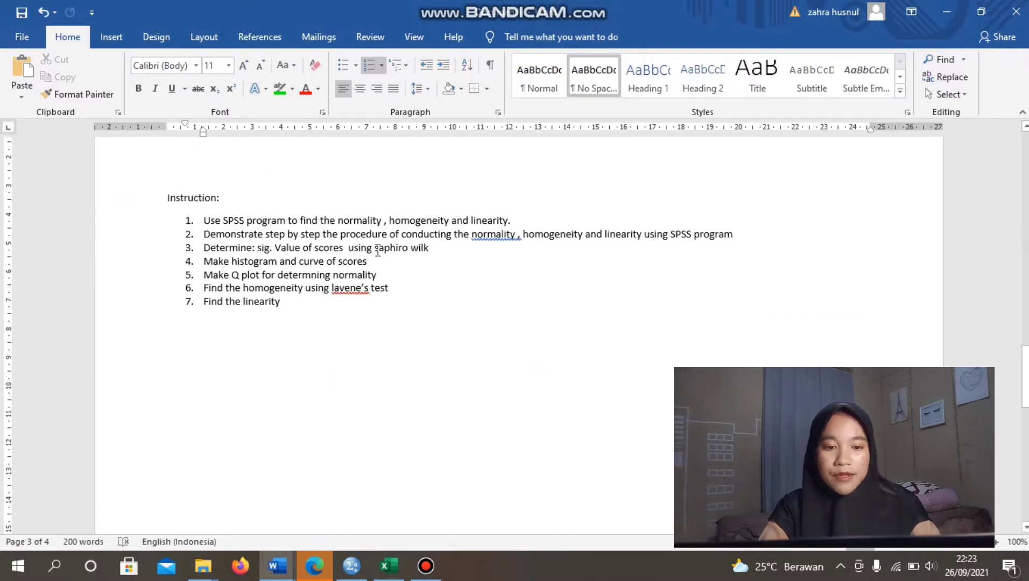
left_click_drag(375, 248, 429, 248)
left_click(345, 504)
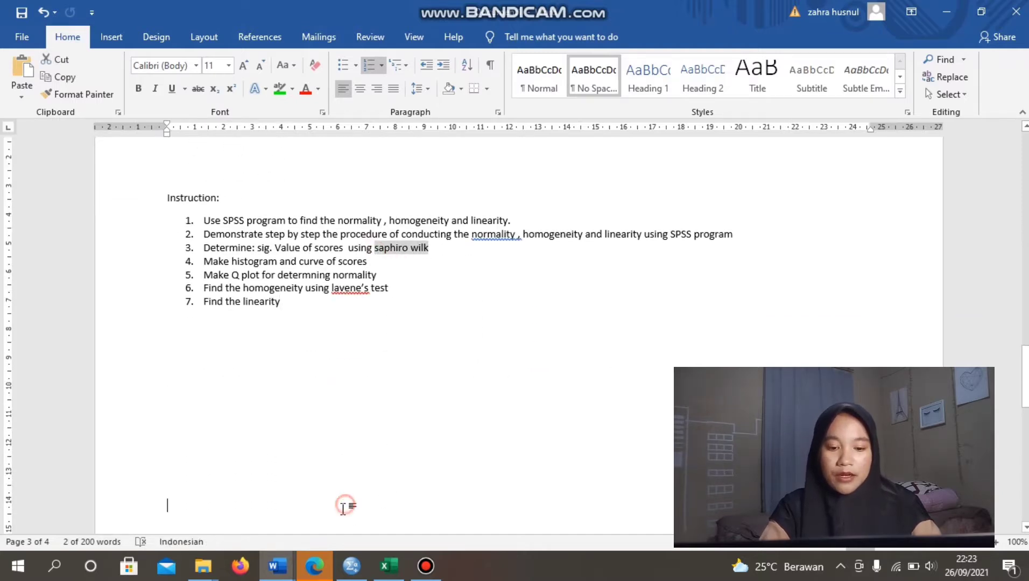
Step: In the note document, correct the misspelled "sampe" to "sample" in the NORMALITAS paragraph
mouse_move(278, 565)
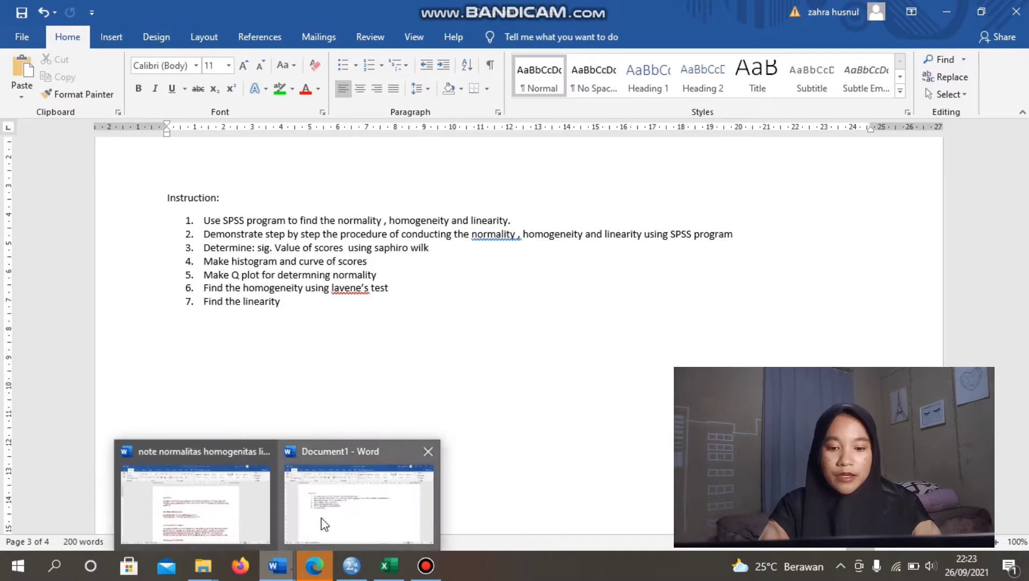
left_click(234, 507)
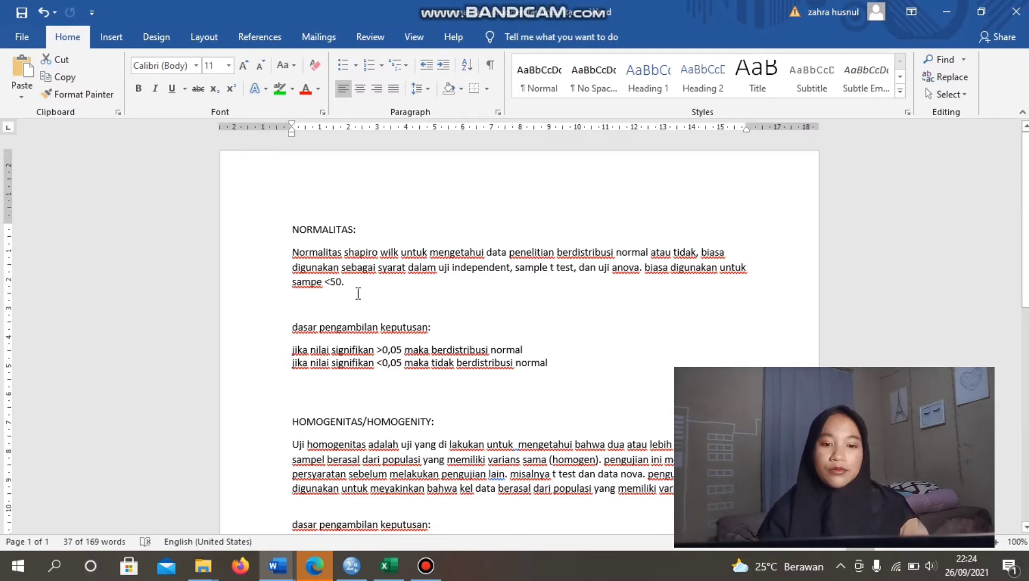
left_click(318, 282)
type("l")
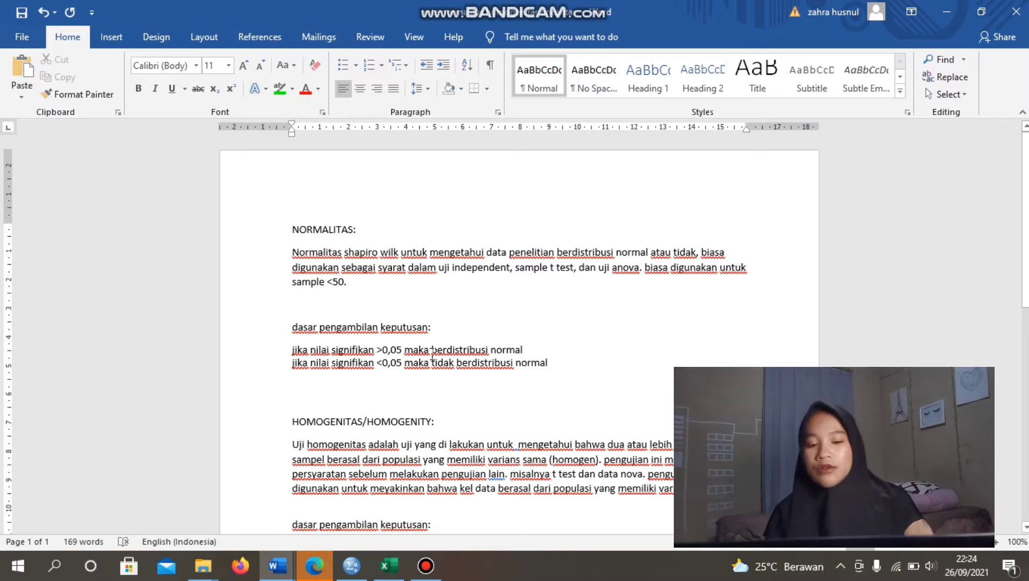
Step: Switch to Excel and examine the statistik, writing and reading score columns on Sheet1 down to row 32
left_click(396, 575)
scroll(203, 434, "up", 4)
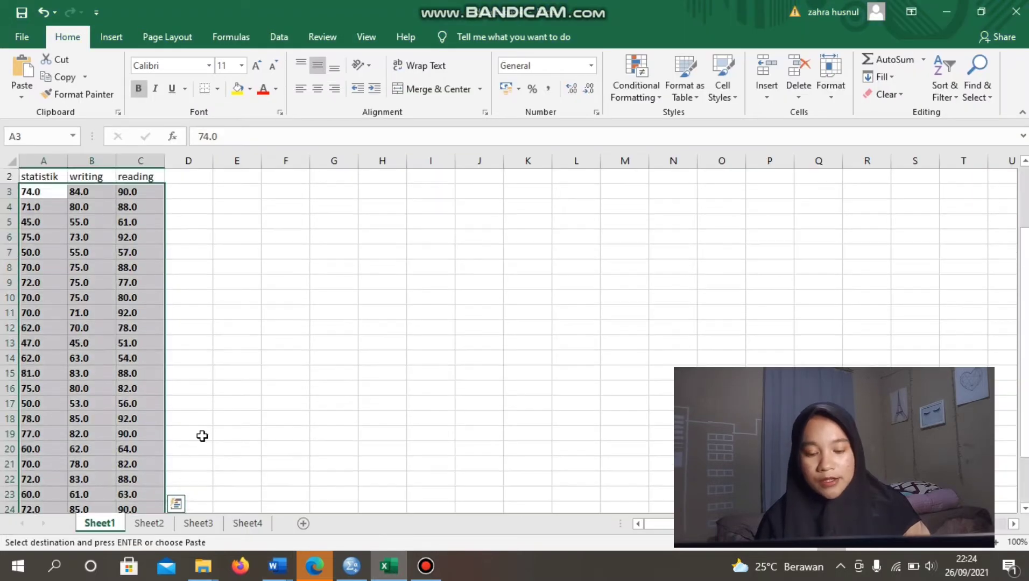
left_click(47, 208)
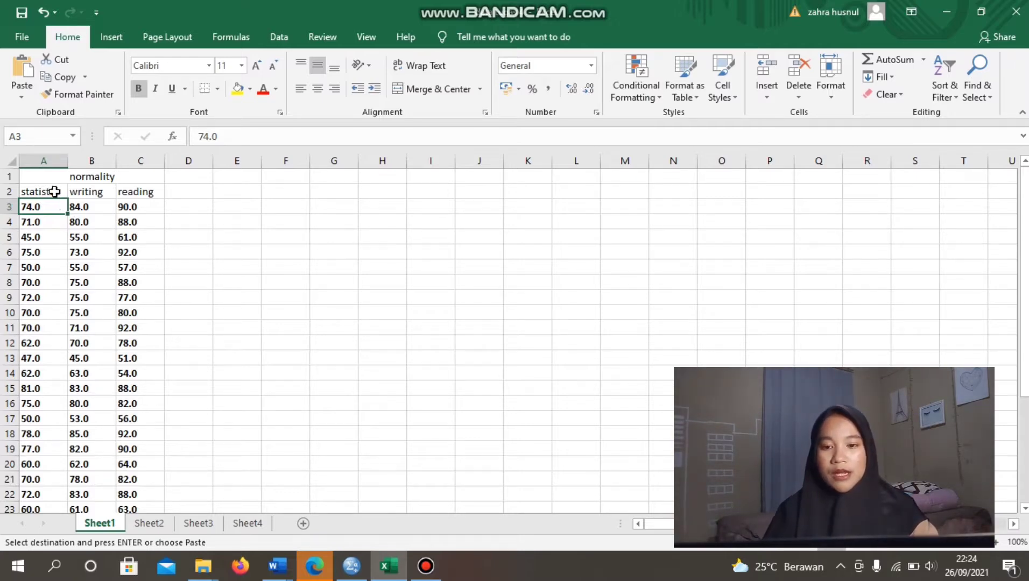
left_click_drag(50, 193, 50, 356)
left_click_drag(91, 194, 89, 389)
left_click_drag(131, 194, 134, 379)
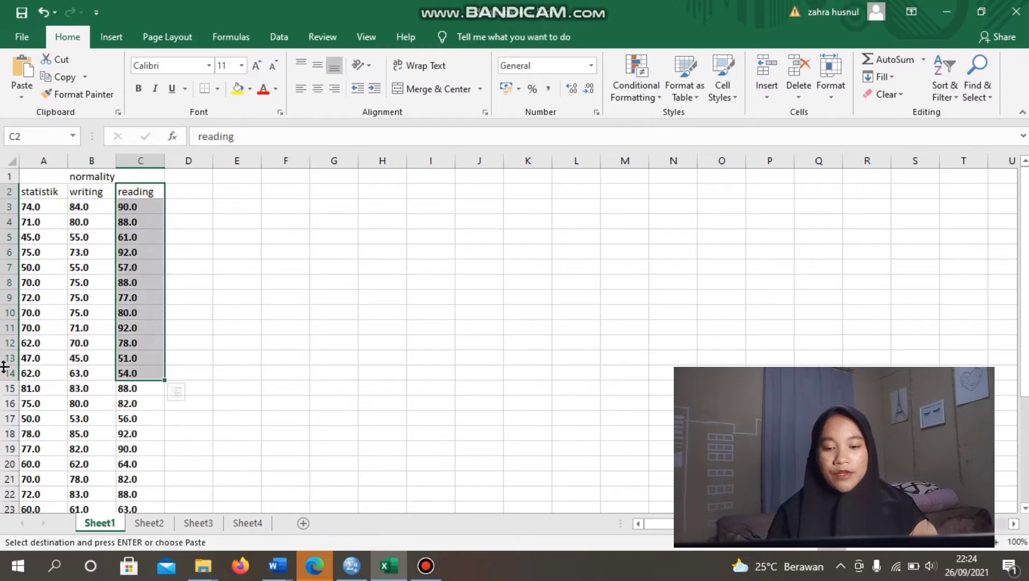
scroll(94, 361, "down", 12)
scroll(98, 362, "up", 4)
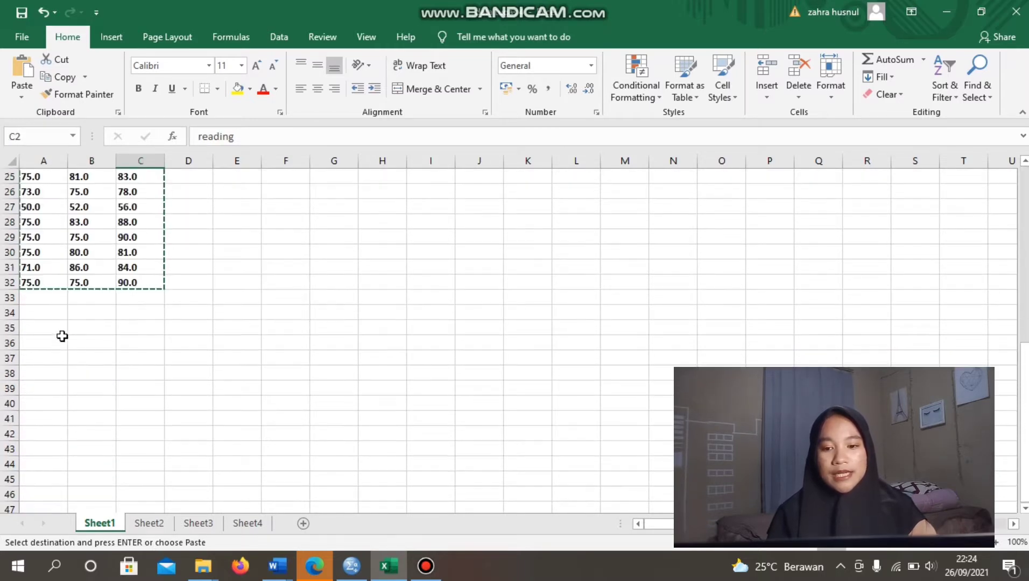
left_click(32, 282)
left_click_drag(120, 287, 132, 286)
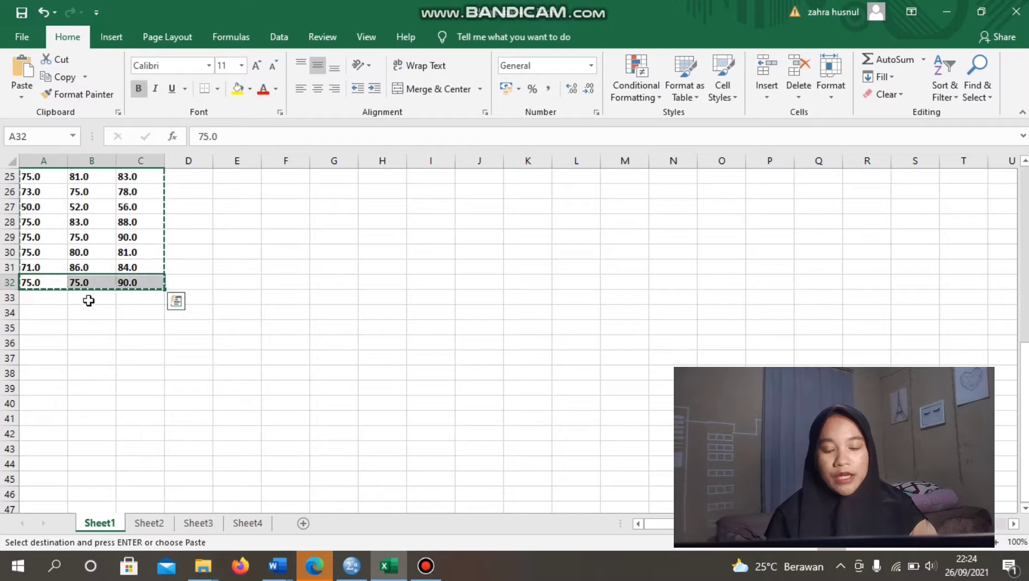
scroll(11, 283, "up", 8)
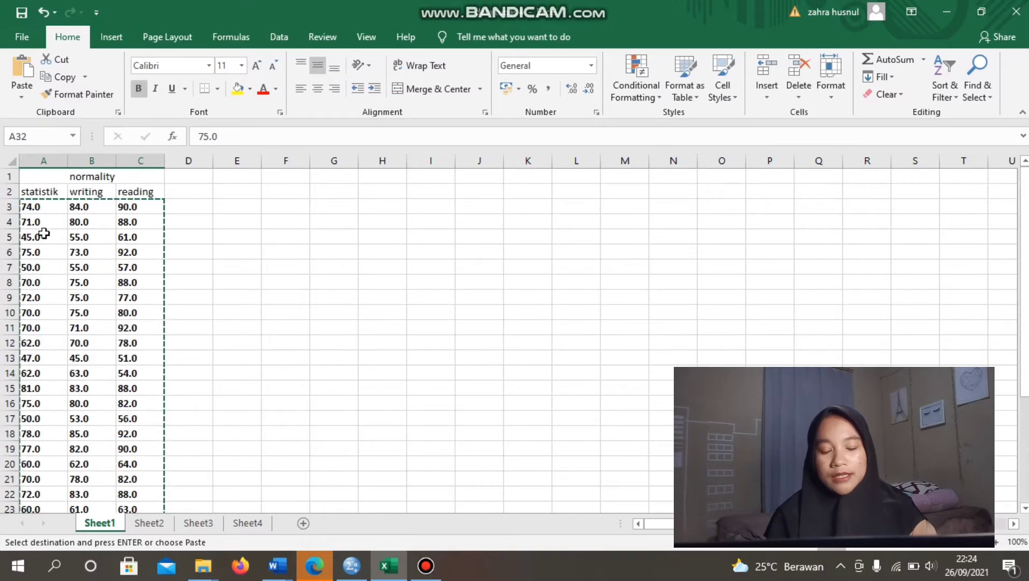
Step: Copy the scores in A3:C32 from Sheet1 and paste them into the SPSS data sheet starting at the first cell
left_click(41, 207)
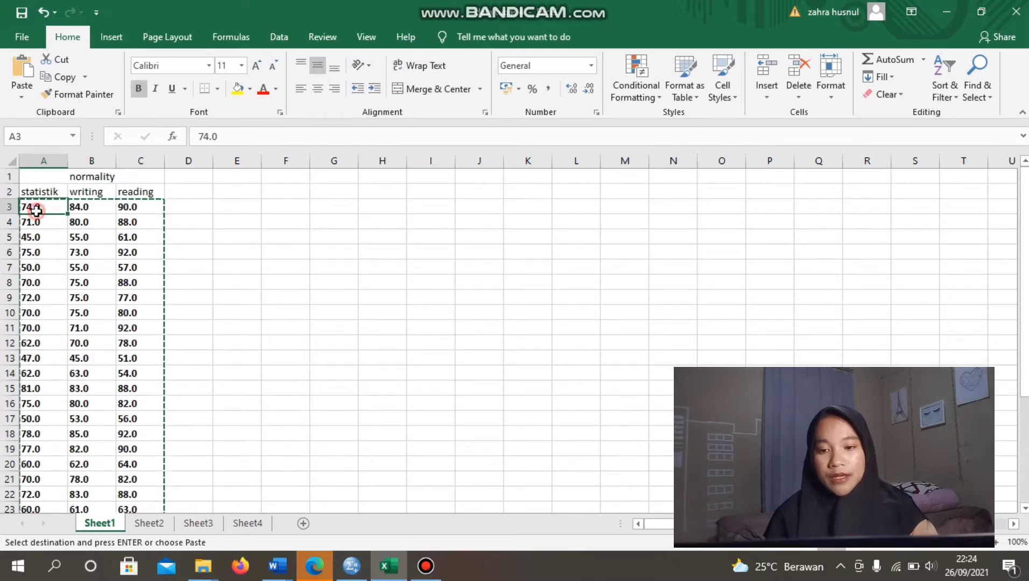
key("ctrl+v")
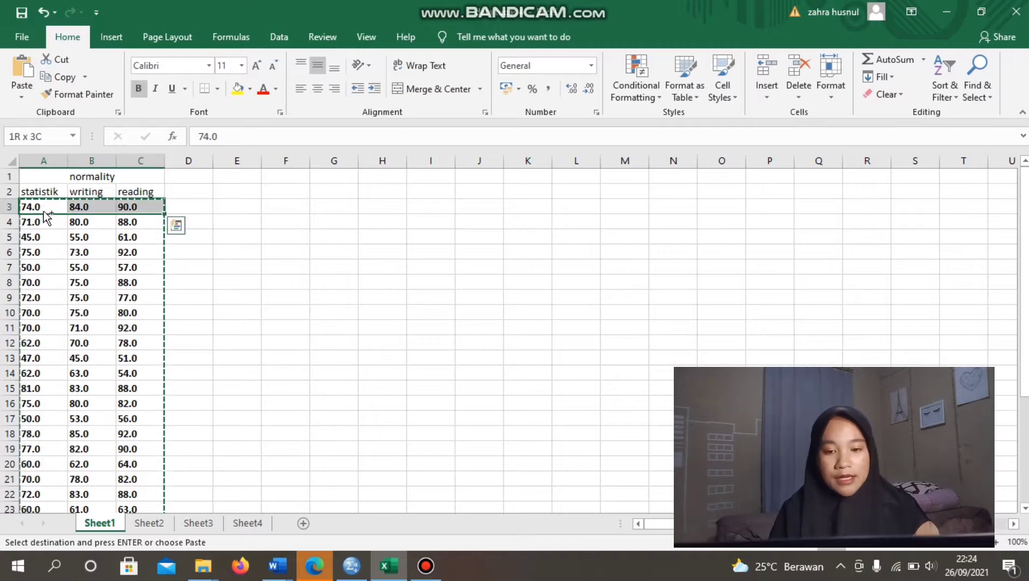
scroll(45, 213, "down", 3)
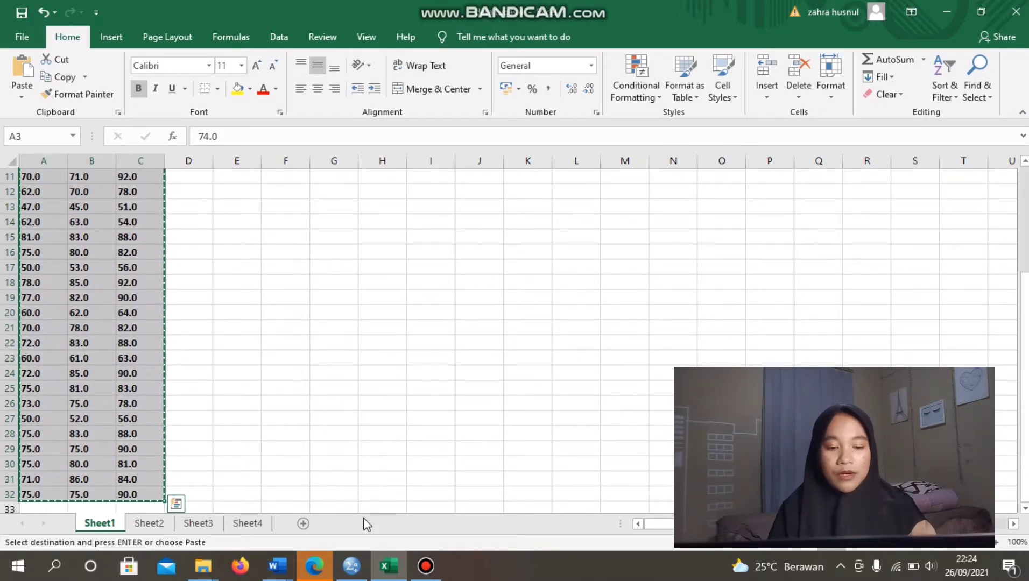
left_click(359, 565)
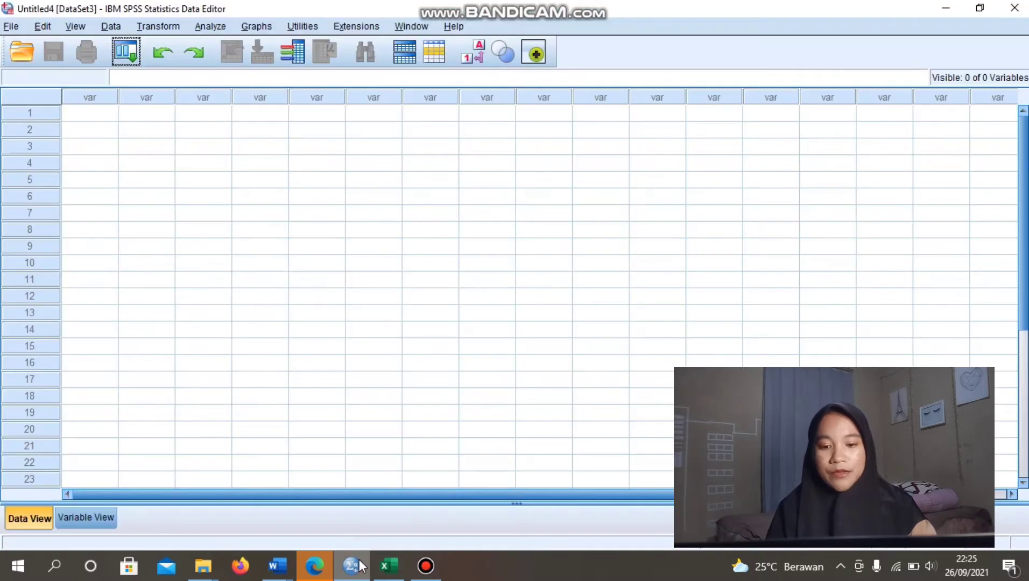
left_click(91, 112)
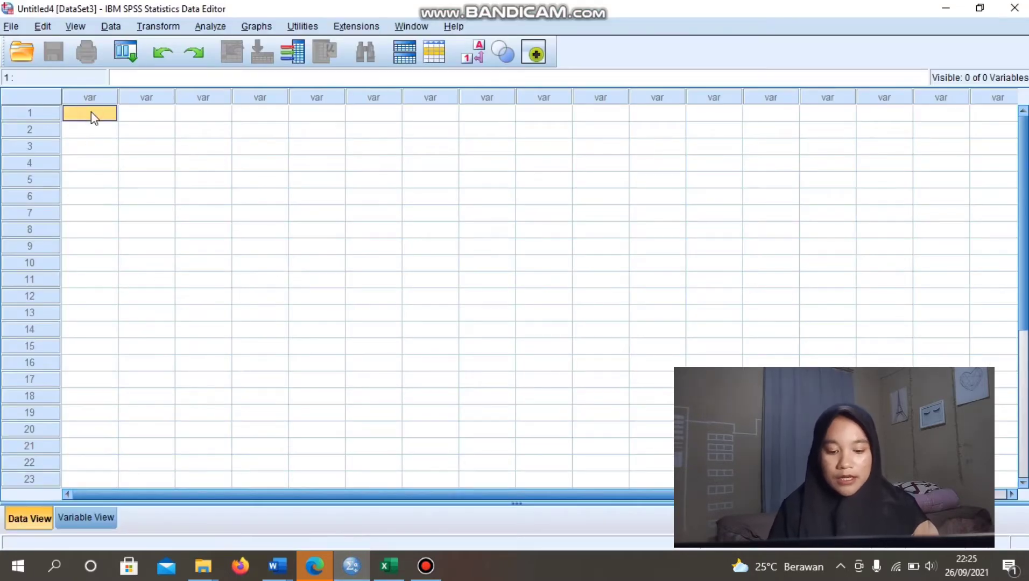
key("ctrl+v")
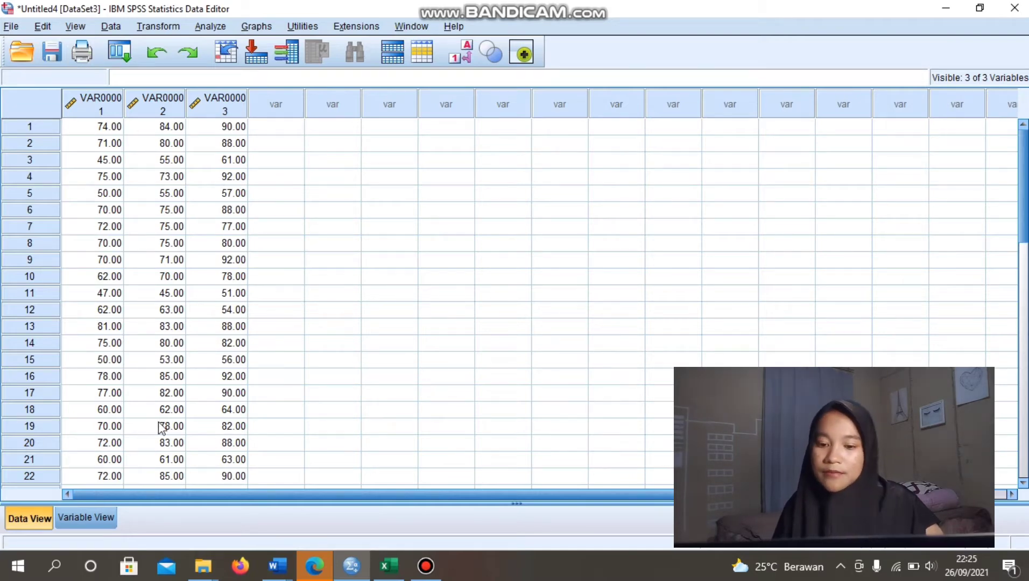
Step: Name the three variables statistik, writting and reading in the variable definitions
left_click(77, 520)
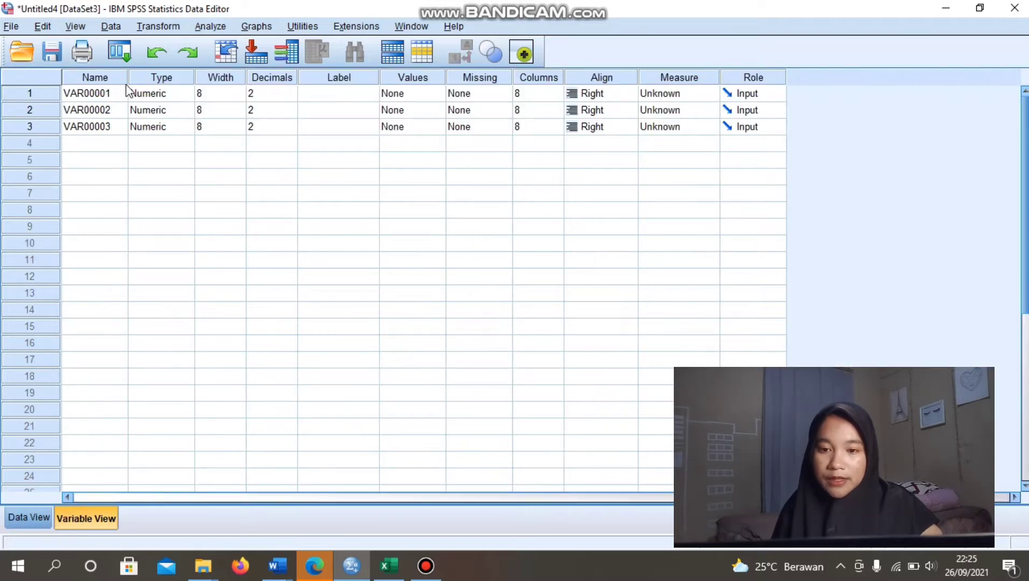
left_click(114, 93)
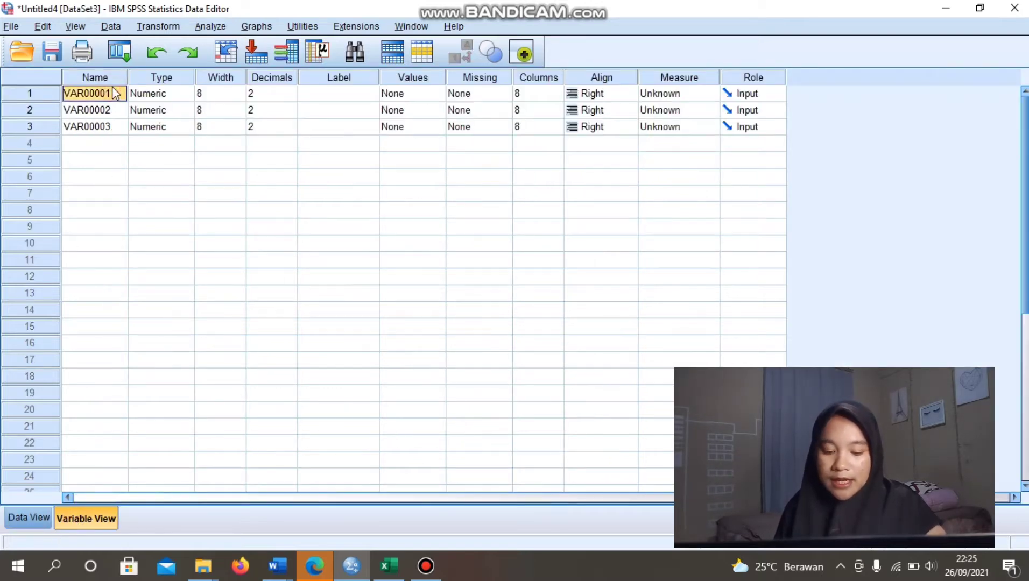
type("statistik")
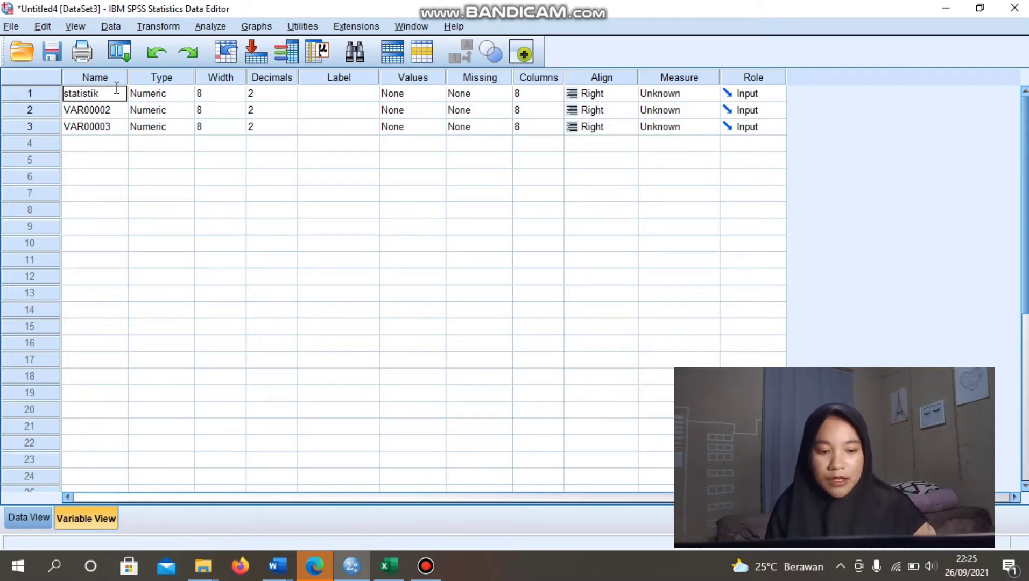
key("Return")
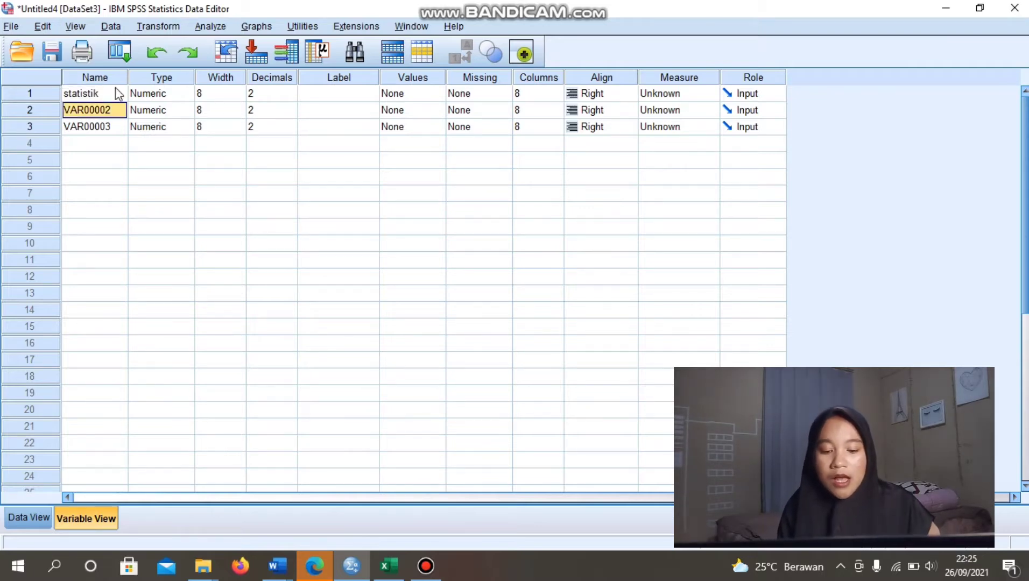
type("writting")
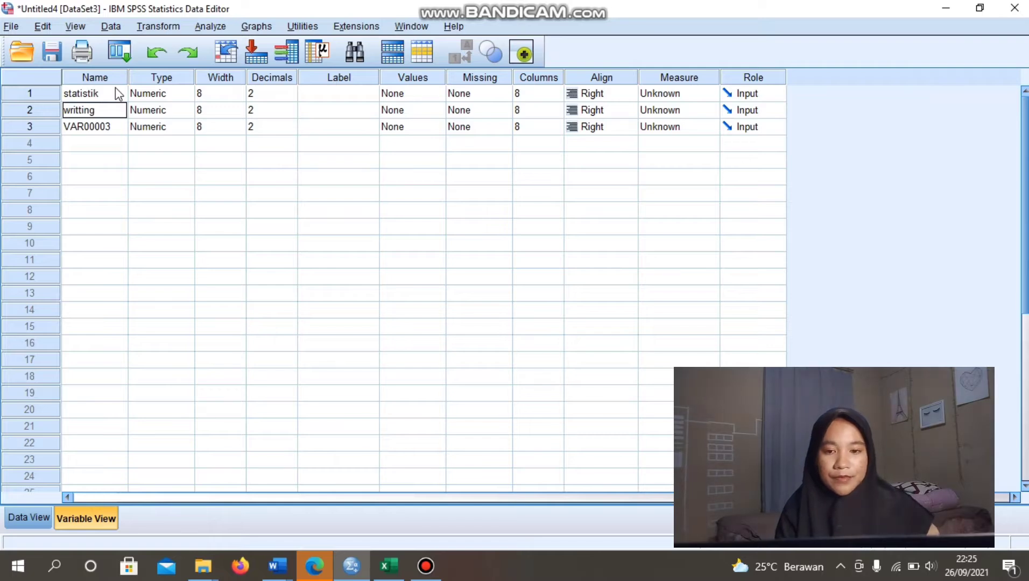
key("Return")
type("reading")
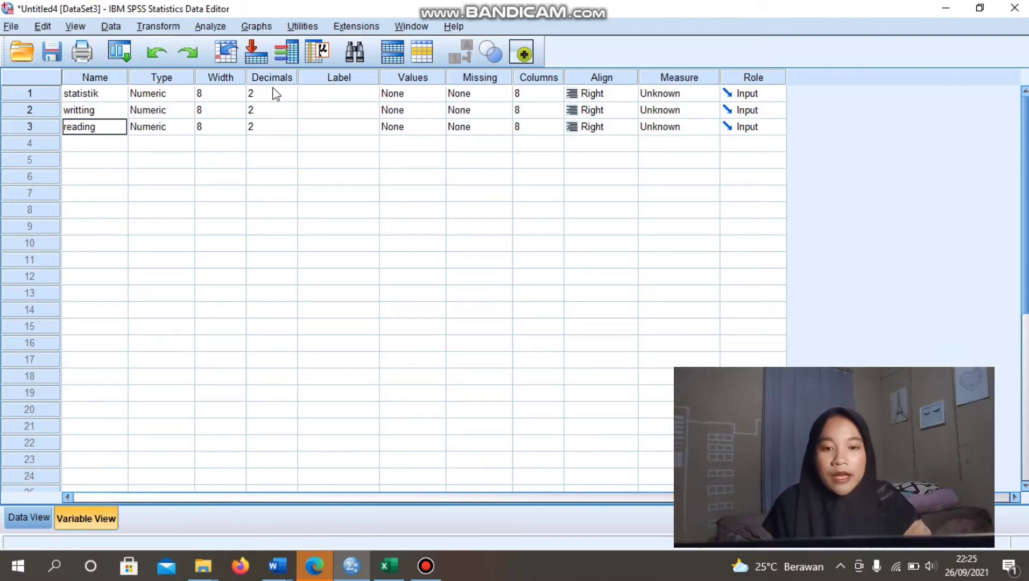
Step: Set the decimals of the statistik, writting and reading variables to 0
left_click(275, 91)
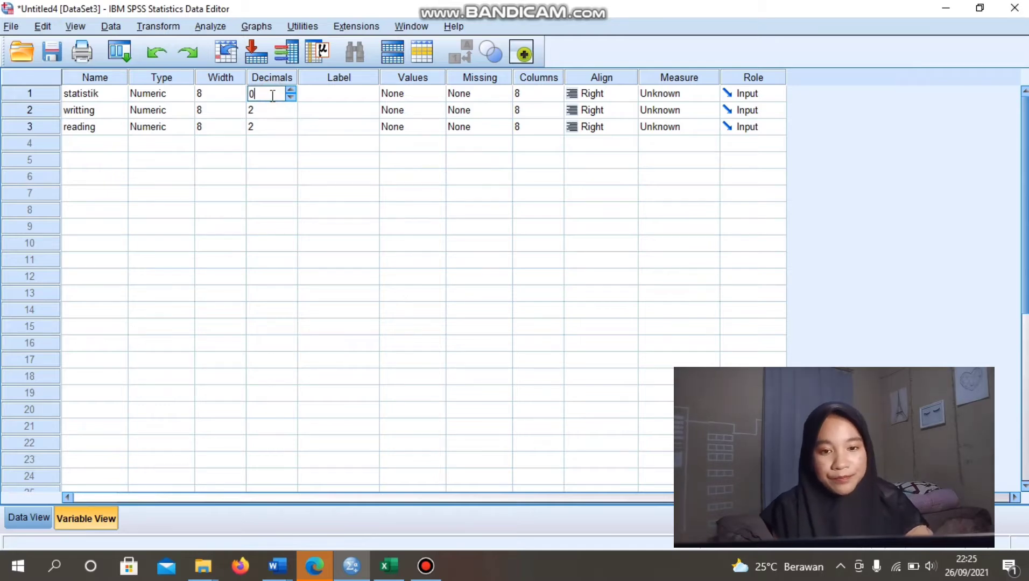
key("Return")
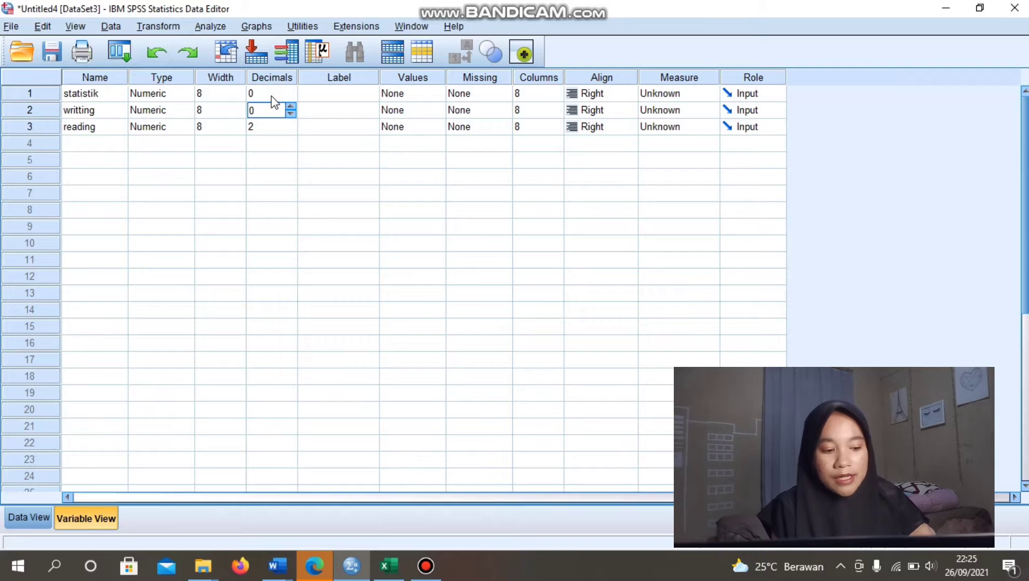
key("Return")
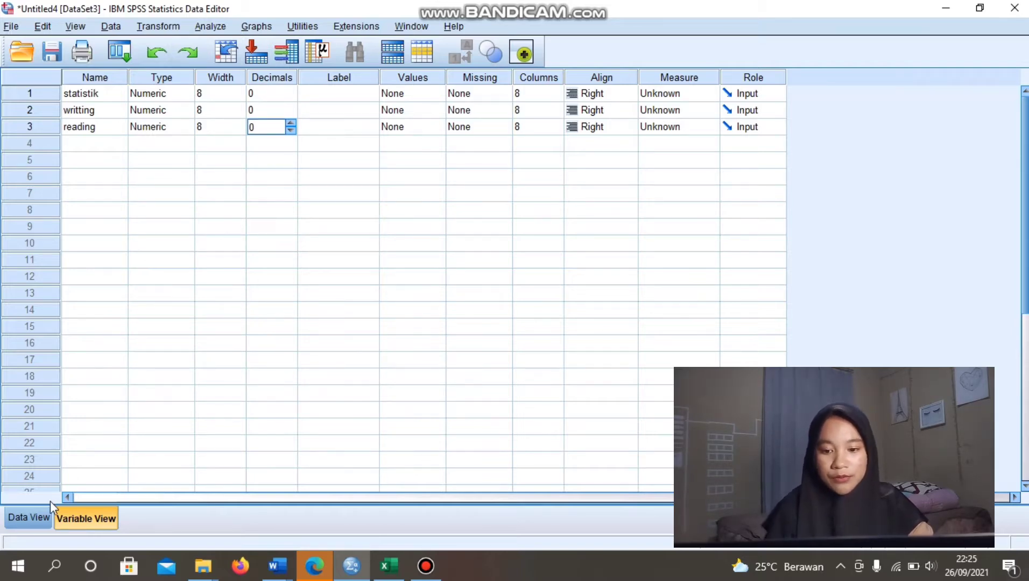
Step: Return to the data sheet and start an Explore analysis with statistik, writting and reading all in the dependent list
left_click(46, 517)
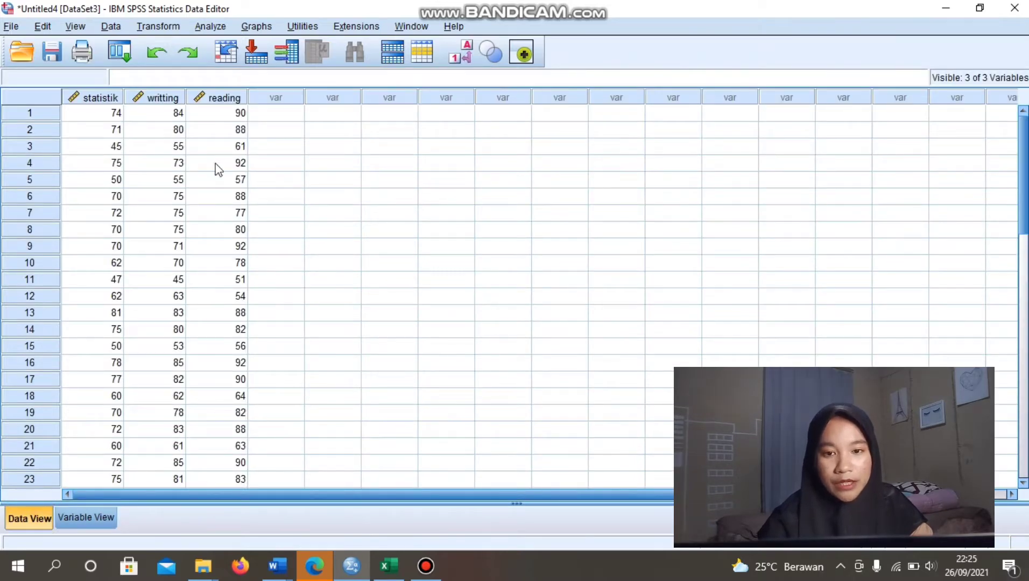
left_click(214, 27)
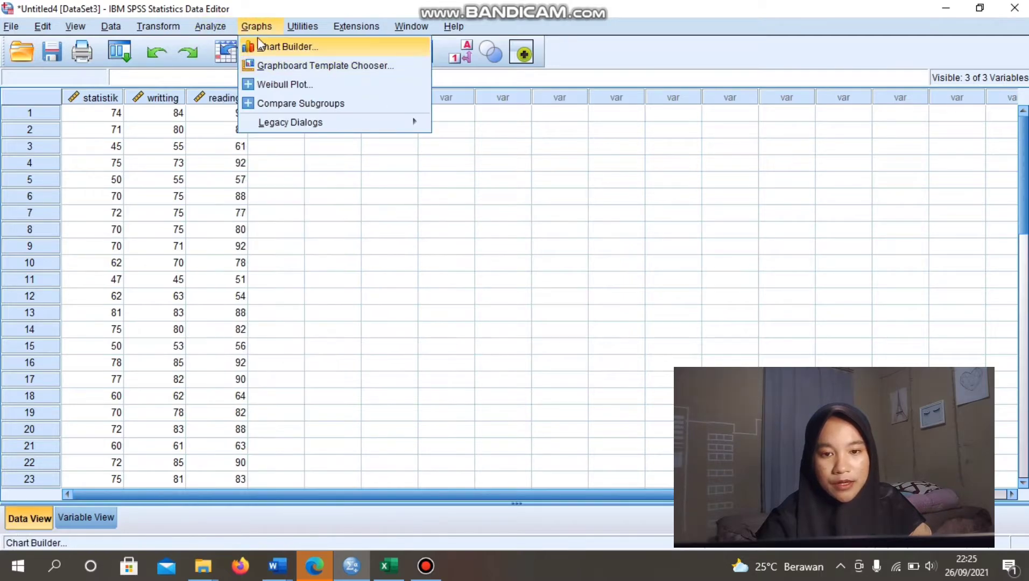
mouse_move(242, 65)
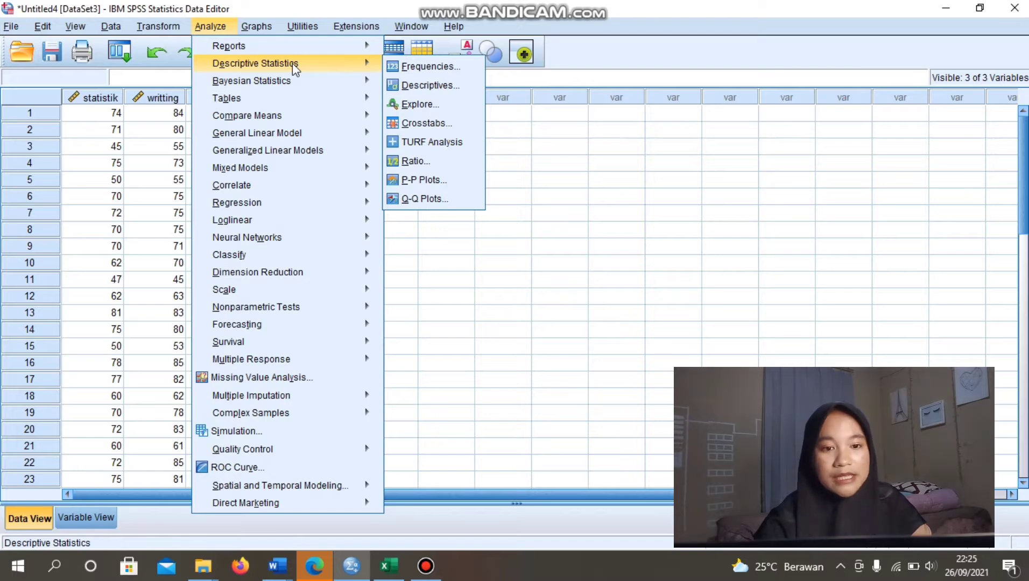
left_click(457, 102)
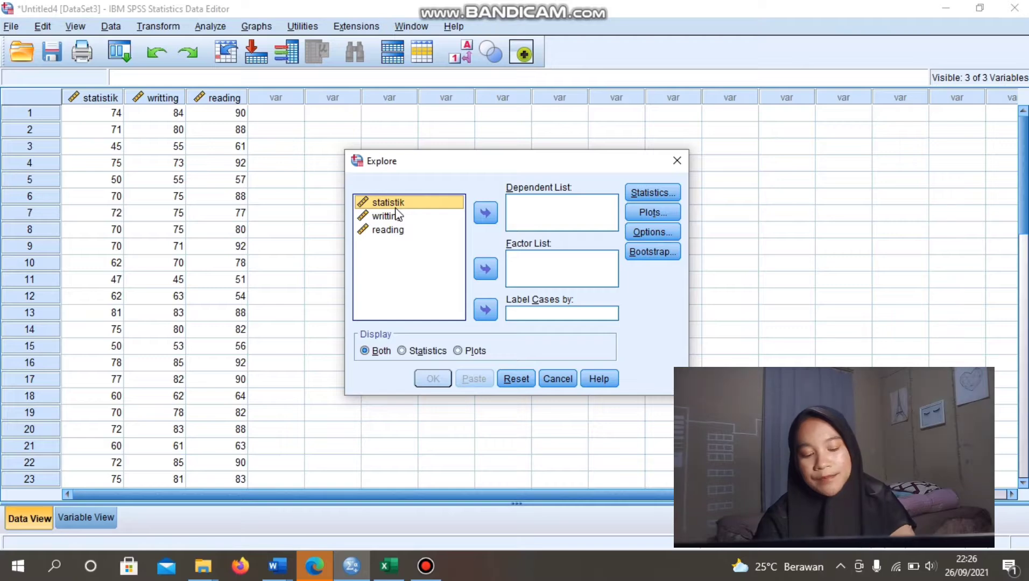
key("ctrl+a")
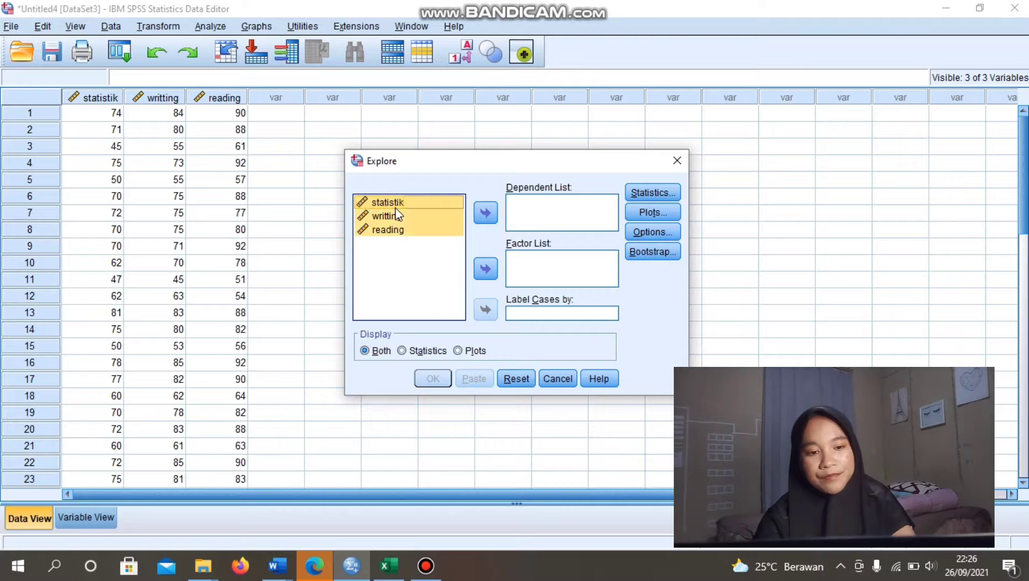
left_click(485, 213)
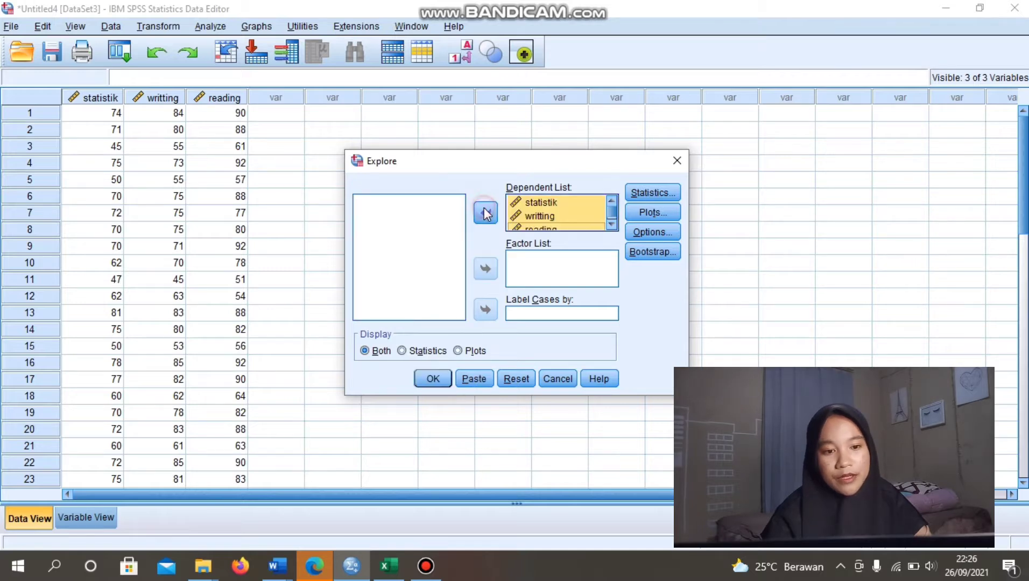
Step: Enable normality plots with tests for the Explore analysis and run it
left_click(663, 207)
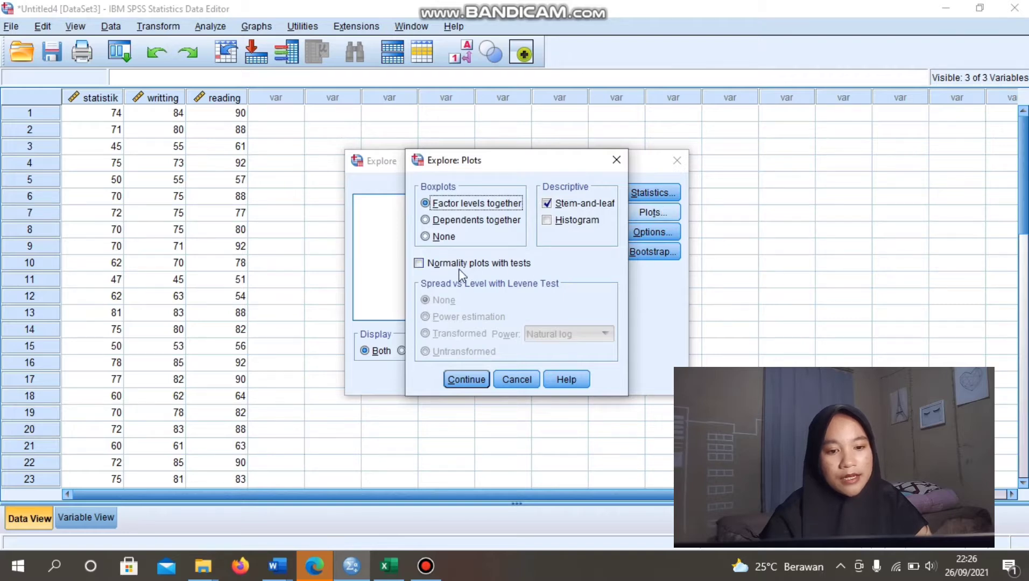
left_click(419, 264)
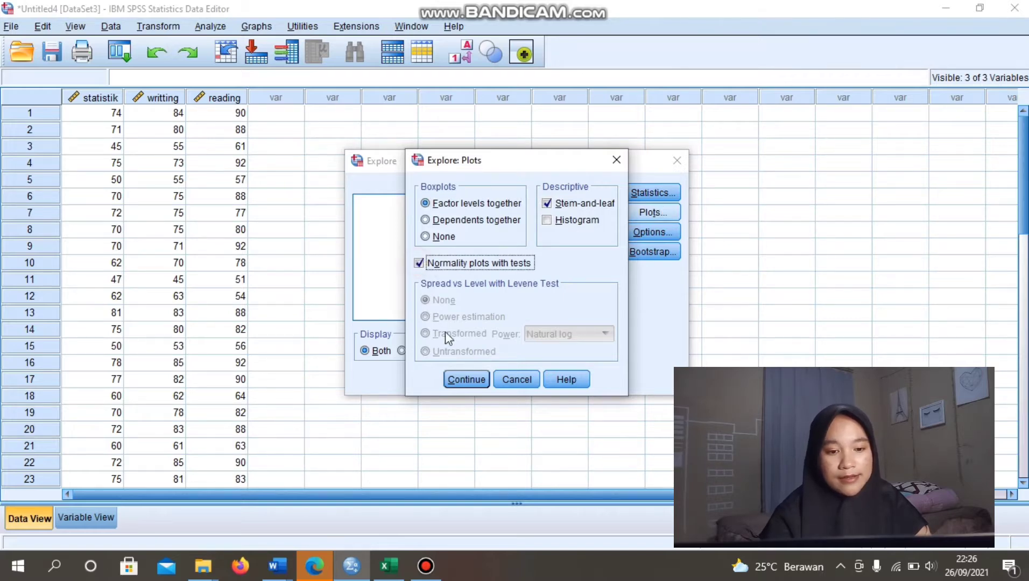
left_click(460, 380)
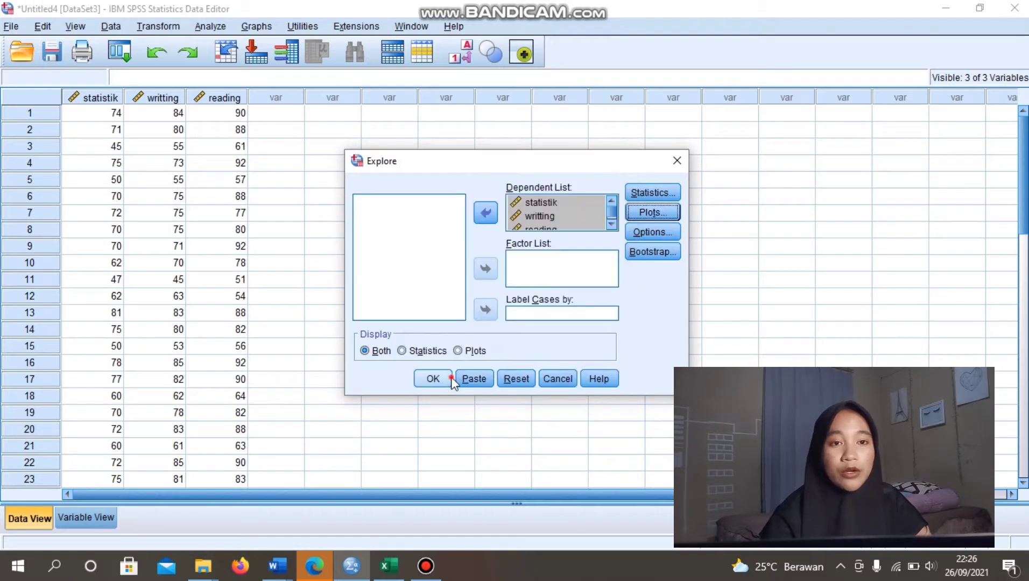
left_click(450, 378)
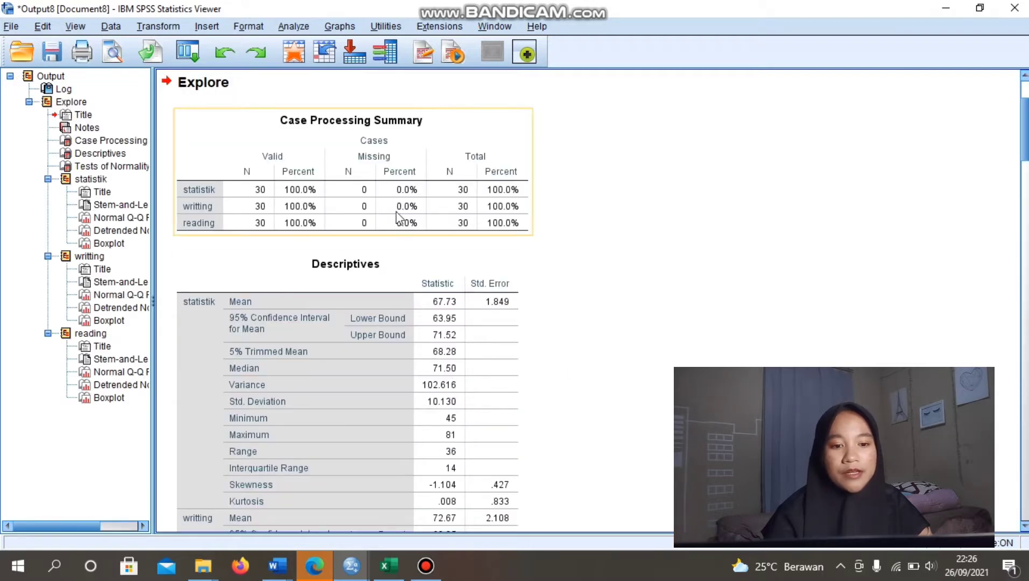
Step: Find the Tests of Normality table in the Explore output and copy it
scroll(491, 247, "down", 15)
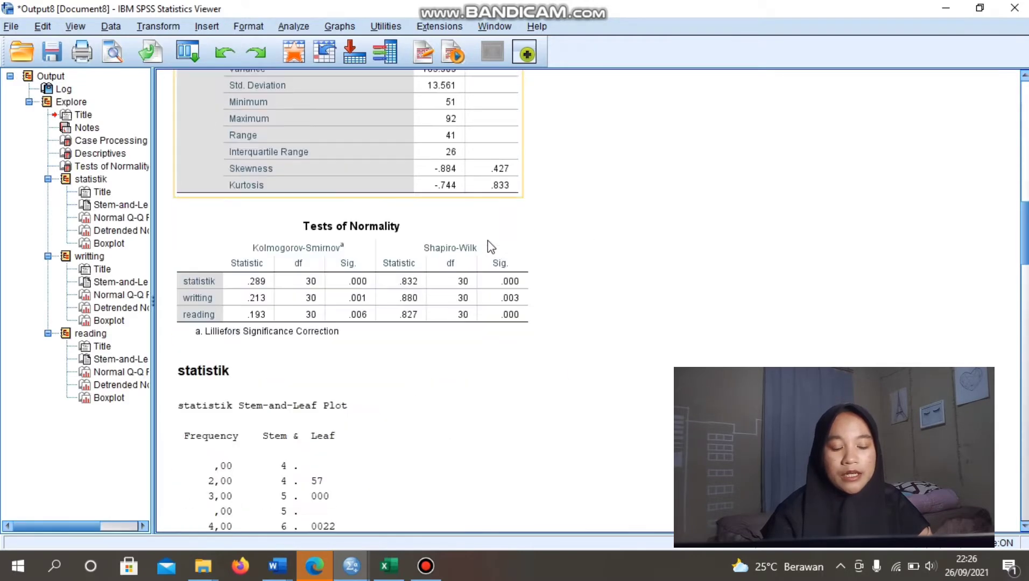
scroll(488, 240, "down", 5)
scroll(488, 243, "up", 5)
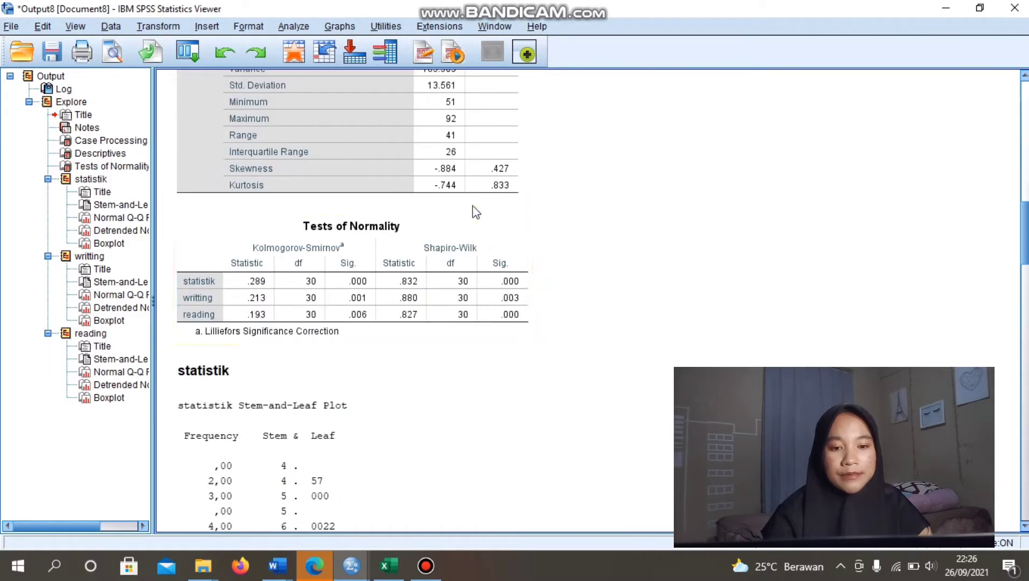
left_click(456, 269)
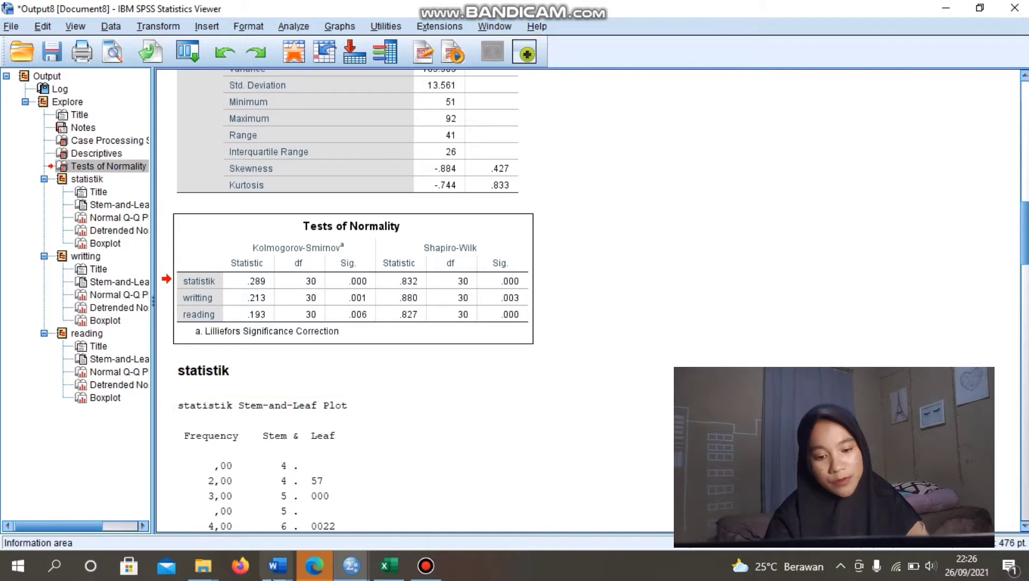
Step: Switch to Document1 in Word and add the heading "NORMALITY:" a few lines below the instruction list
mouse_move(275, 568)
left_click(358, 501)
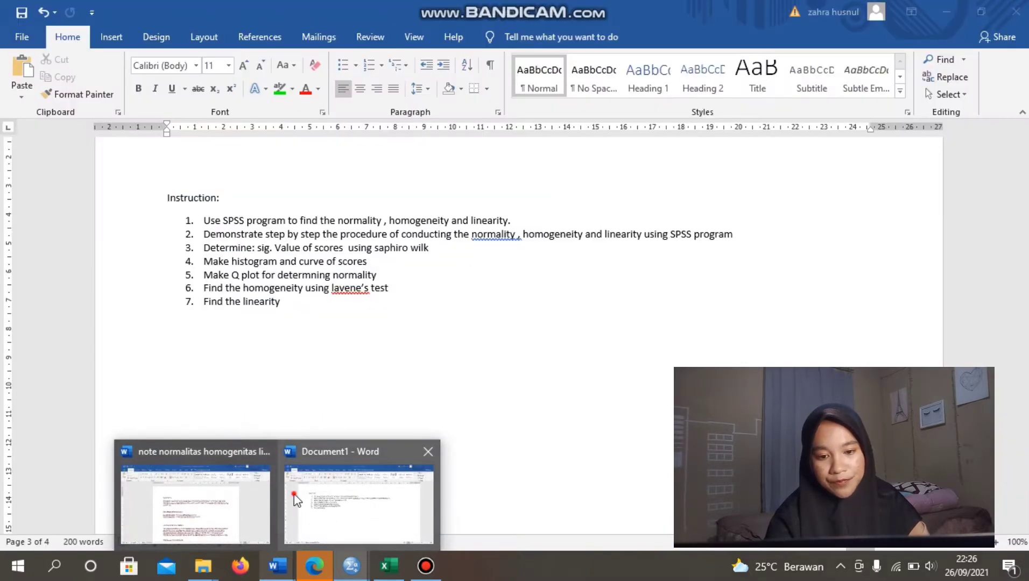
left_click(306, 301)
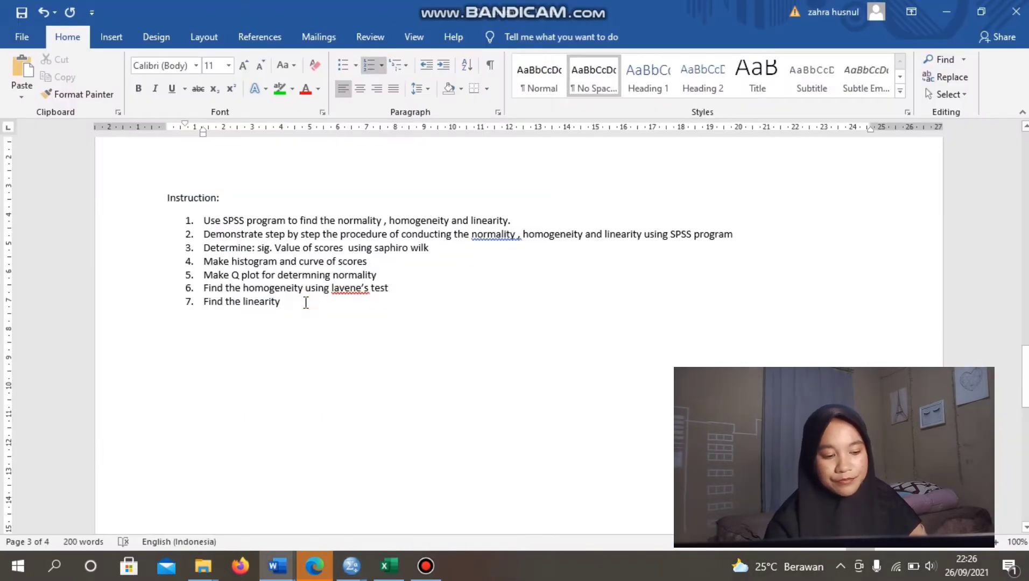
key("Return")
key("Return")
key("Return")
key("Return")
key("Return")
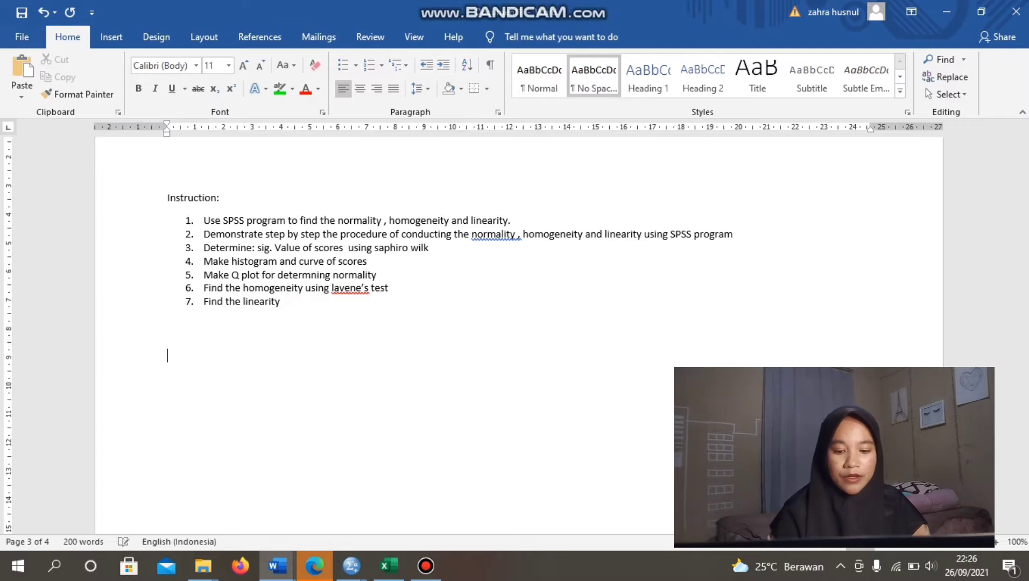
type("NORMALITY")
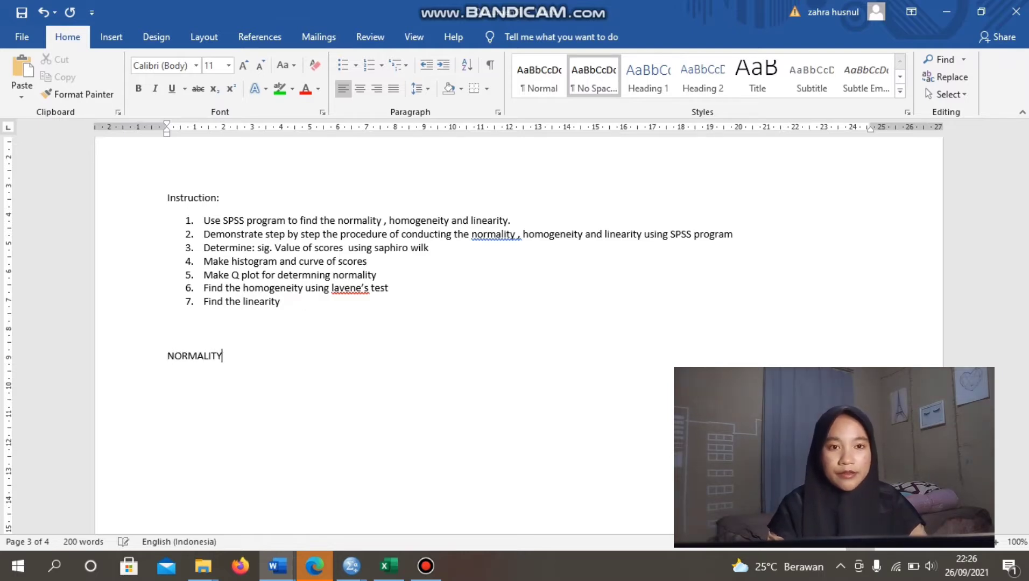
type(":")
key("Return")
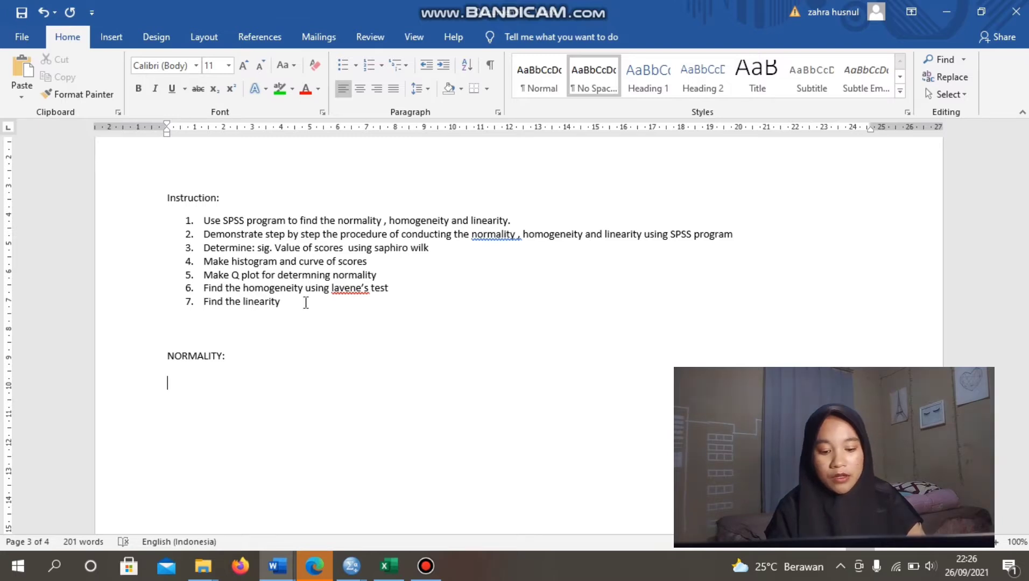
Step: Paste the copied Tests of Normality table beneath the NORMALITY: heading
type("Tests of Normality \tKolmogorov-Smirnova\t\t\tShapiro-Wilk \tStatistic\tdf\tSig.\tStatistic\tdf\tSig. statistik\t.289\t30\t.000\t.832\t30\t.000 writting\t.213\t30\t.001\t.880\t30\t.003 reading\t.193\t30\t.006\t.827\t30\t.000 a. Lilliefors Significance Correction")
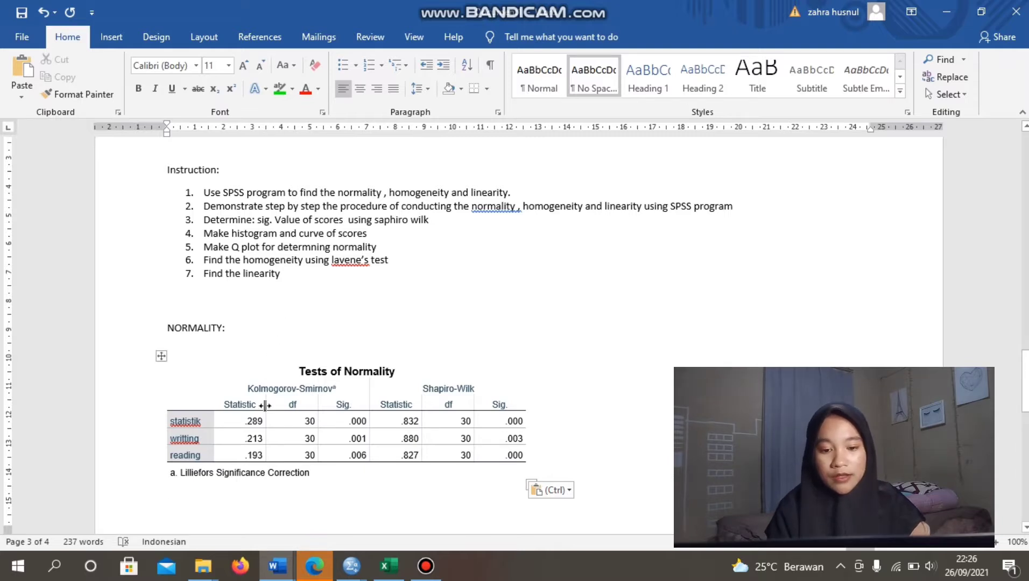
scroll(239, 472, "down", 4)
scroll(240, 473, "up", 3)
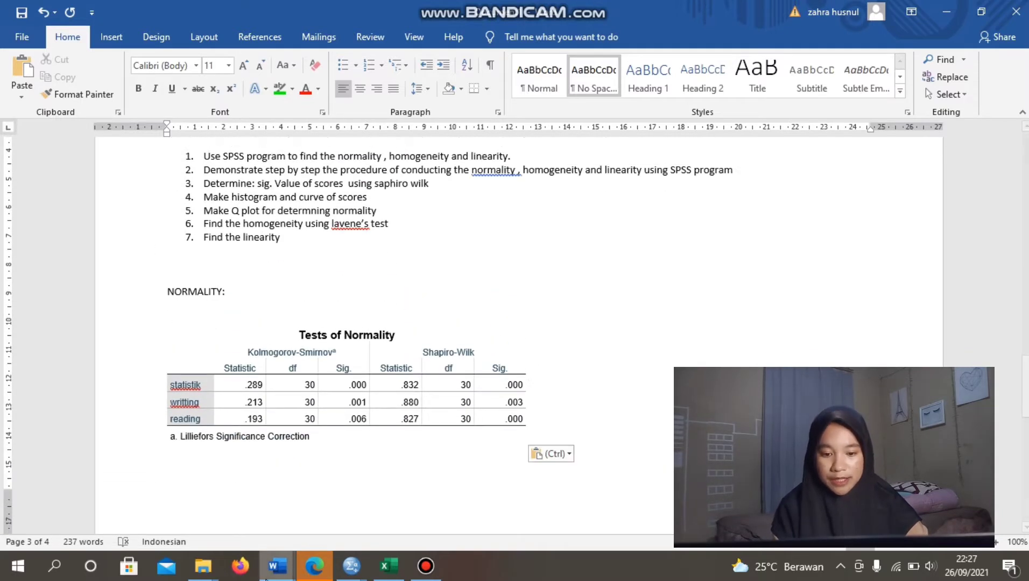
Step: Copy the "dasar pengambilan keputusan" text and its two 0,05 rules for normality from the note document into Document1 below the table
mouse_move(277, 565)
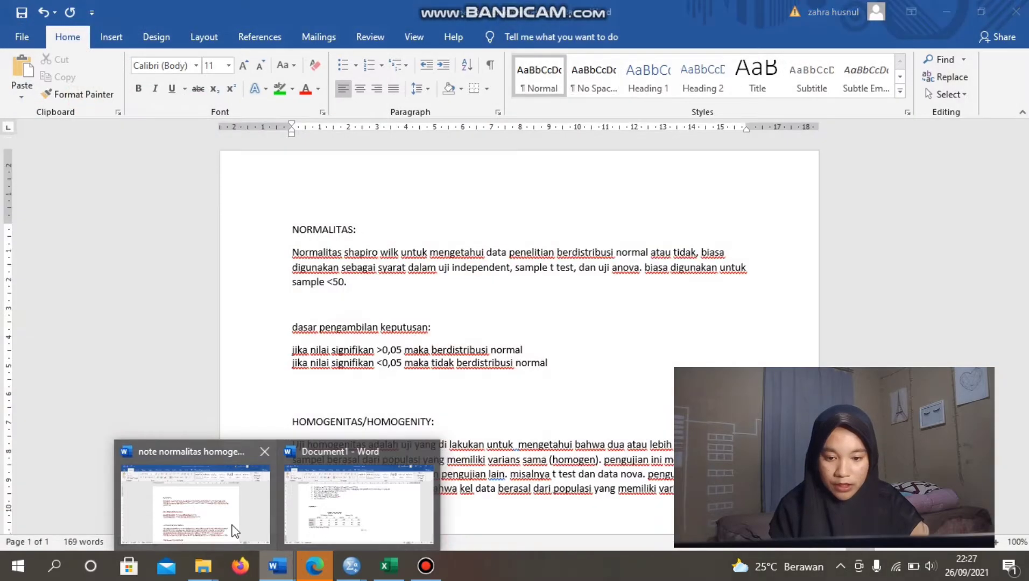
left_click(235, 532)
left_click_drag(281, 328, 569, 371)
key("ctrl+c")
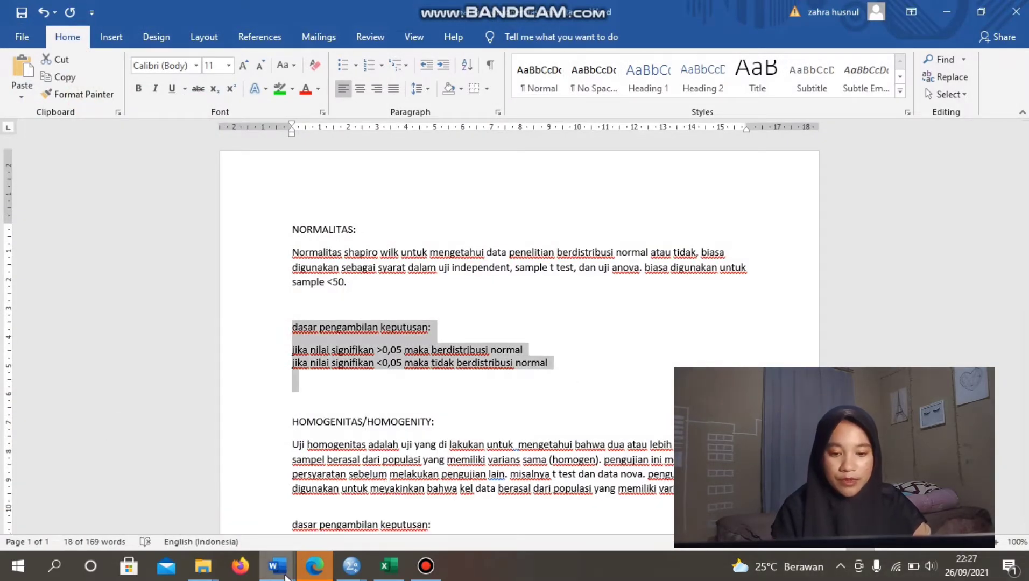
mouse_move(285, 576)
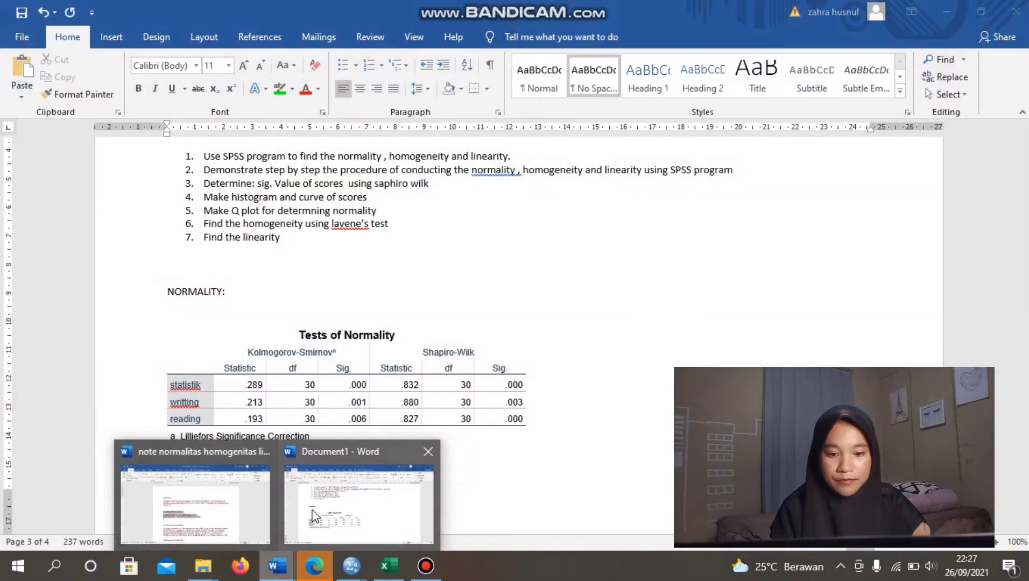
left_click(314, 508)
key("ctrl+v")
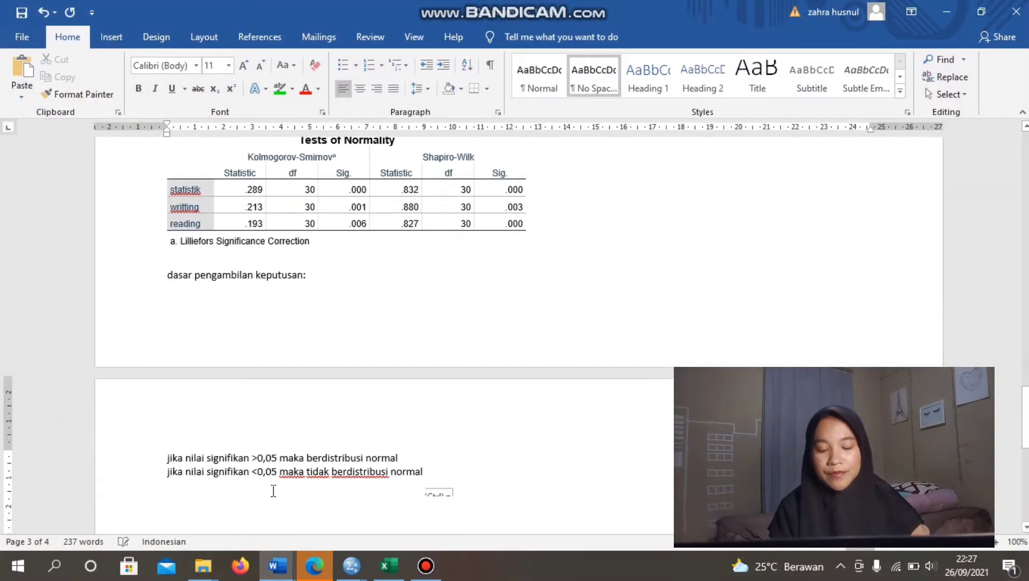
Step: Insert a run of blank lines between the instruction list and the NORMALITY: heading to push that section down
scroll(226, 215, "up", 5)
left_click(206, 291)
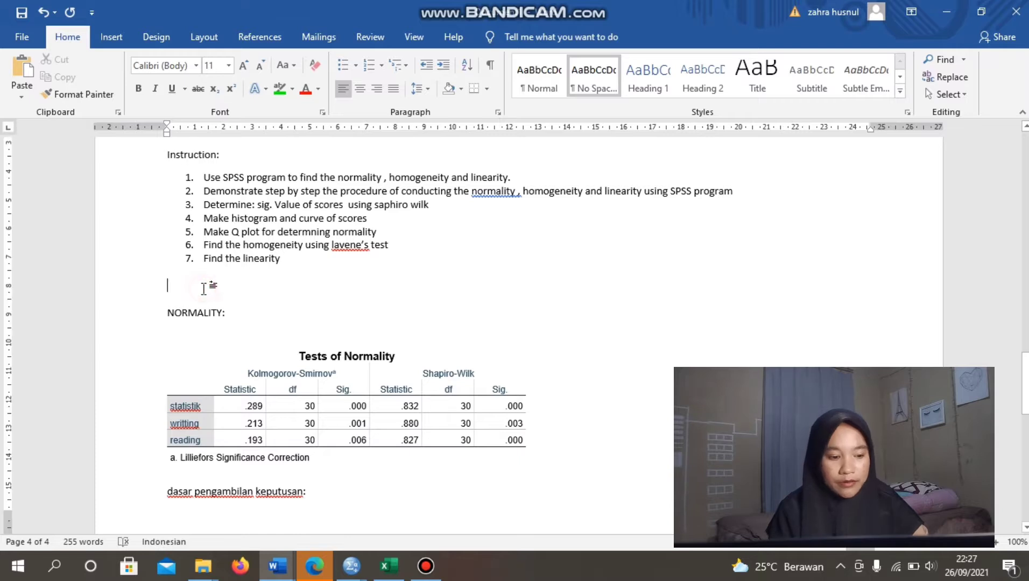
key("Return")
key("Return")
key("Return")
key("Return")
key("Return")
key("Return")
key("Return")
key("Return")
key("Return")
key("Return")
key("Return")
key("Return")
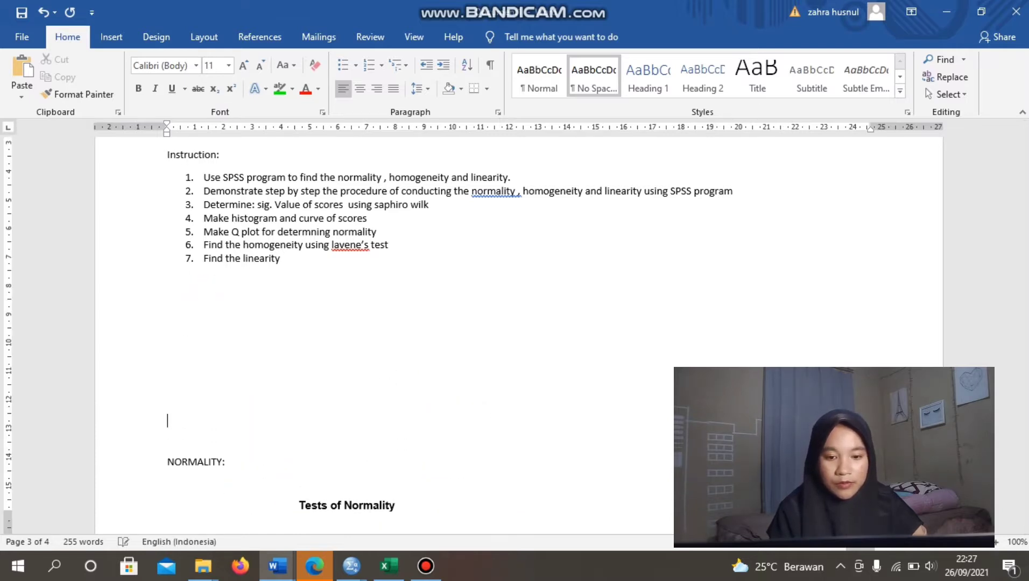
Step: Add more blank lines above the NORMALITY: heading so the section starts on a new page
scroll(233, 295, "down", 2)
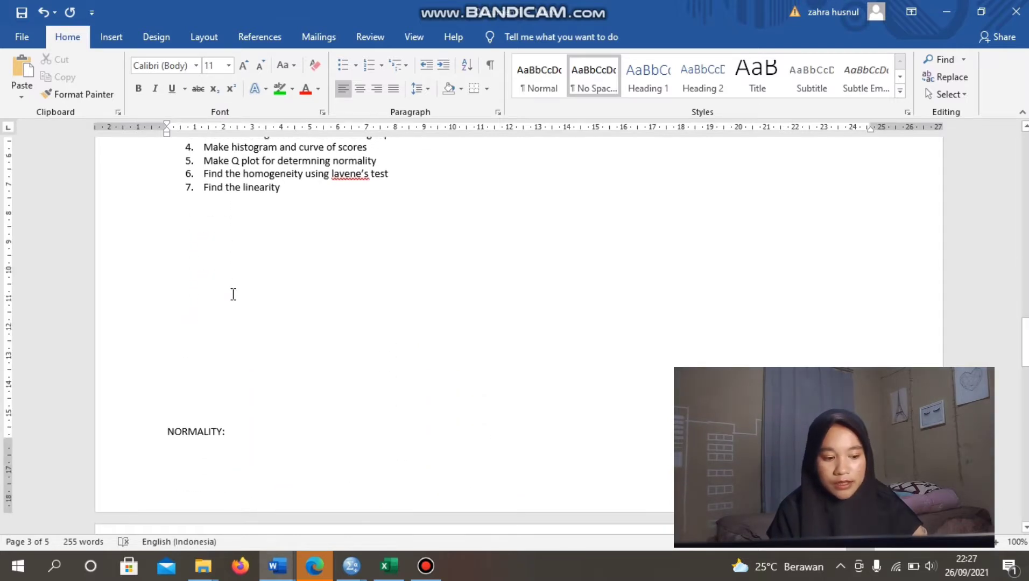
key("Return")
scroll(230, 337, "down", 9)
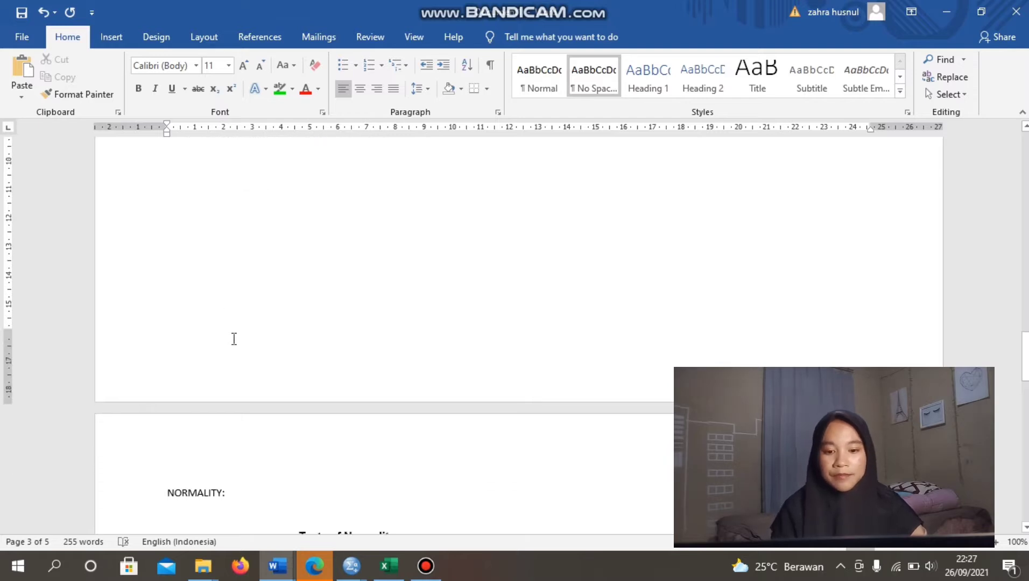
scroll(232, 338, "down", 1)
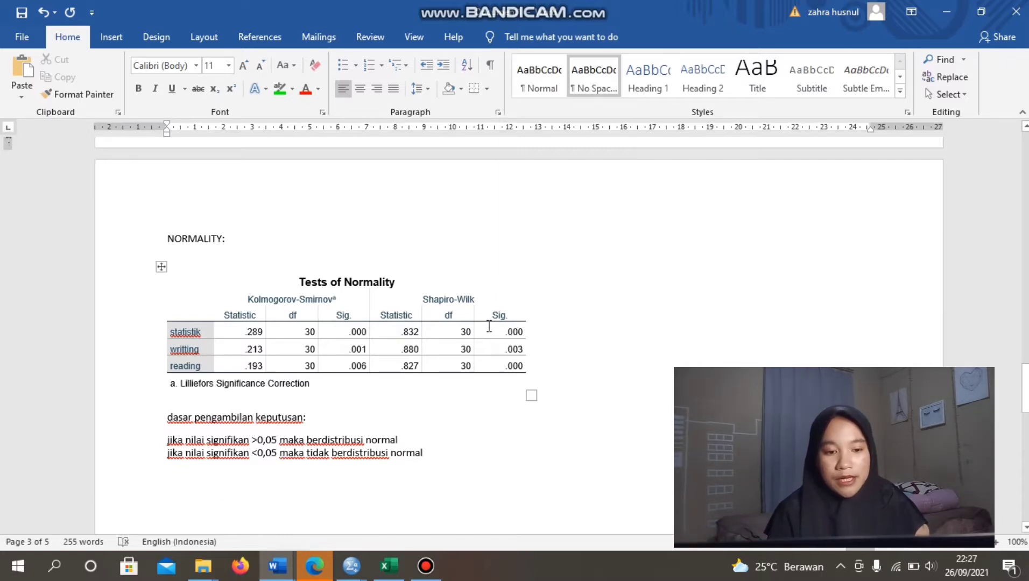
Step: Highlight the three Shapiro-Wilk Sig. values in the Tests of Normality table in green
left_click_drag(502, 327, 538, 368)
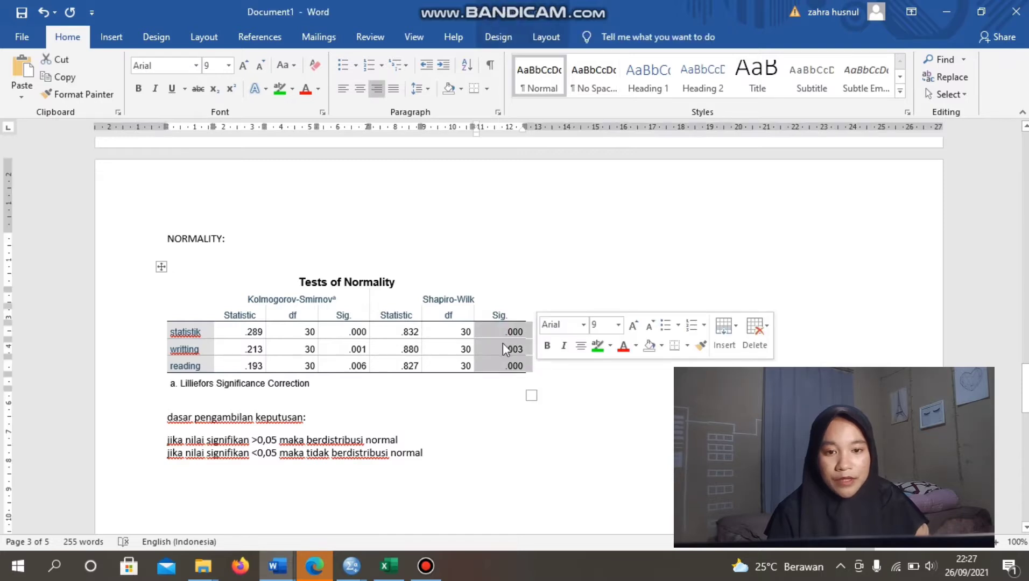
left_click(279, 88)
left_click(380, 183)
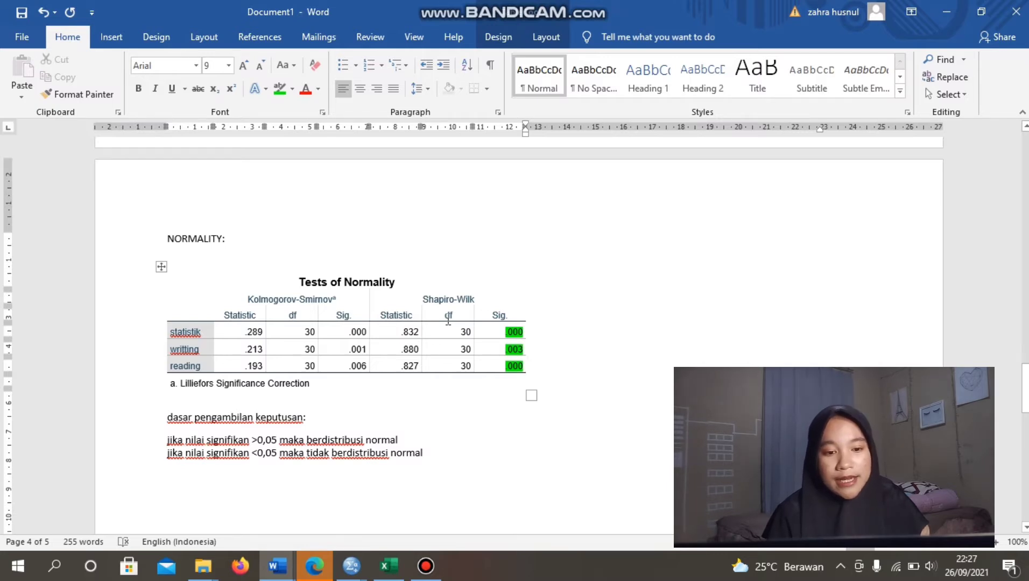
left_click_drag(455, 330, 459, 367)
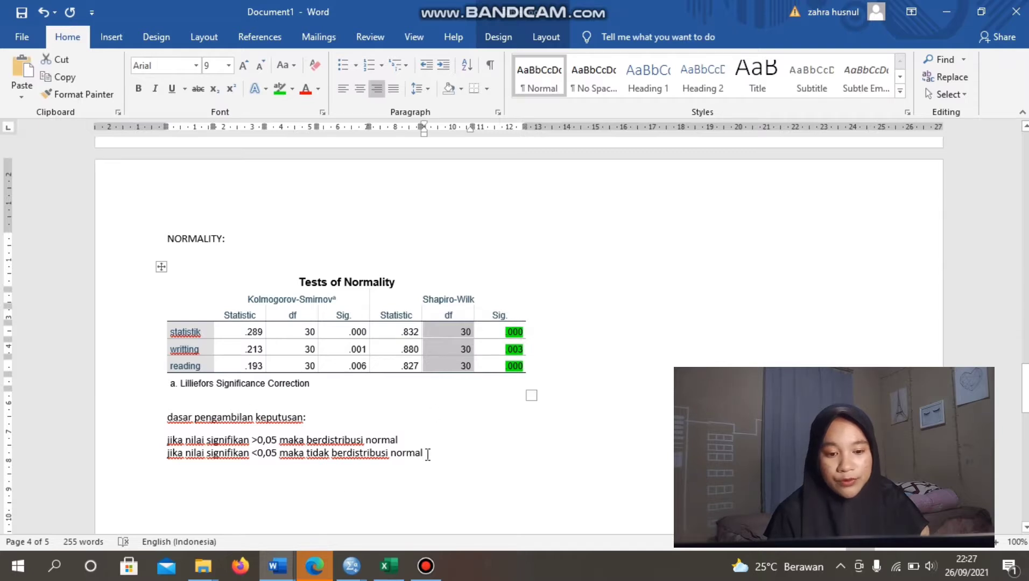
Step: Add the heading "hasil:" below the two 0,05 decision rules, leaving a blank line under it
left_click(425, 453)
key("Return")
key("Return")
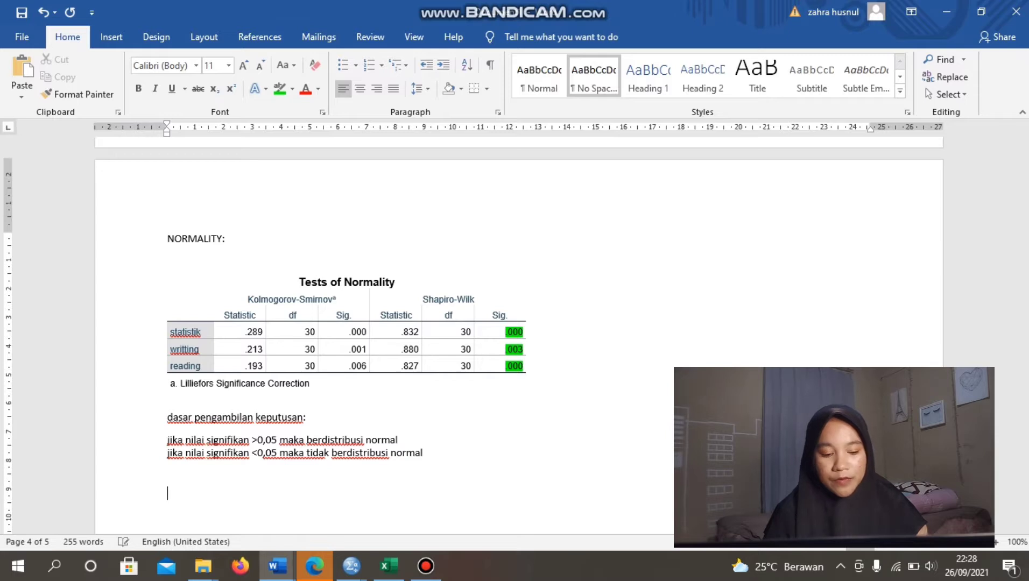
type("hasil:")
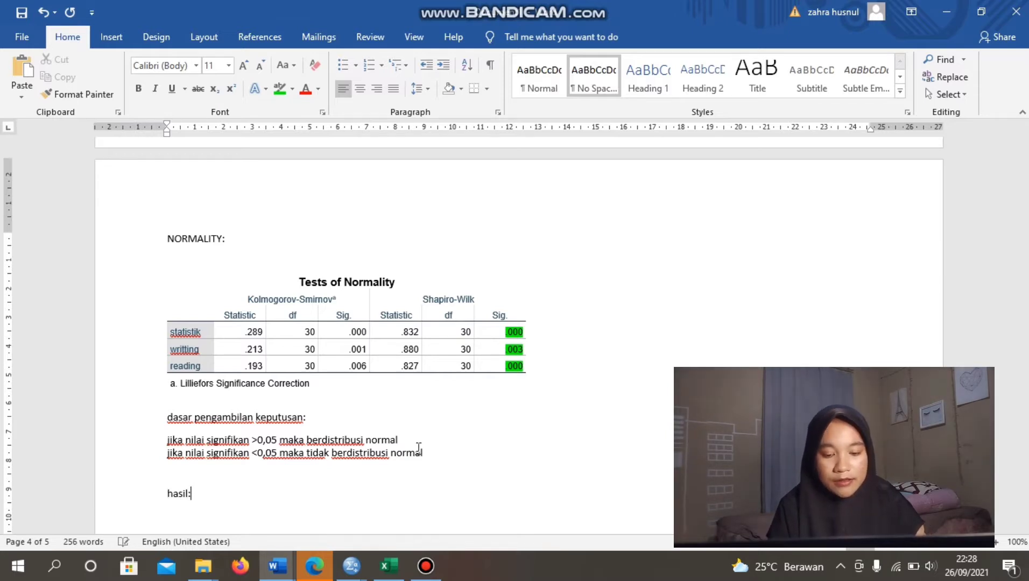
key("Return")
key("Return")
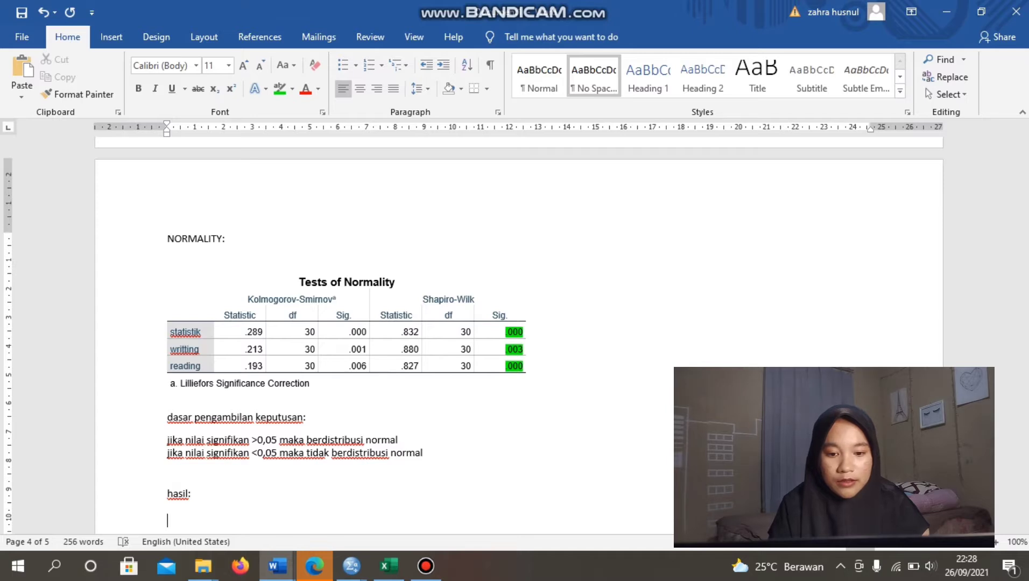
Step: Write the conclusion "nilai sig <0,05 maka tidak berdistribusi normal" under the hasil: heading
type("nilai s")
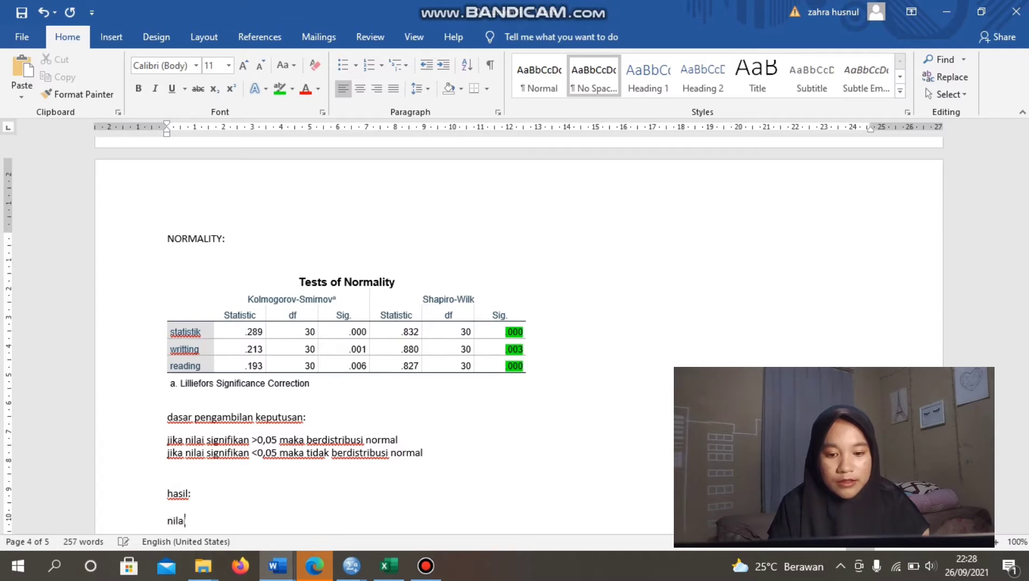
type("ignifi")
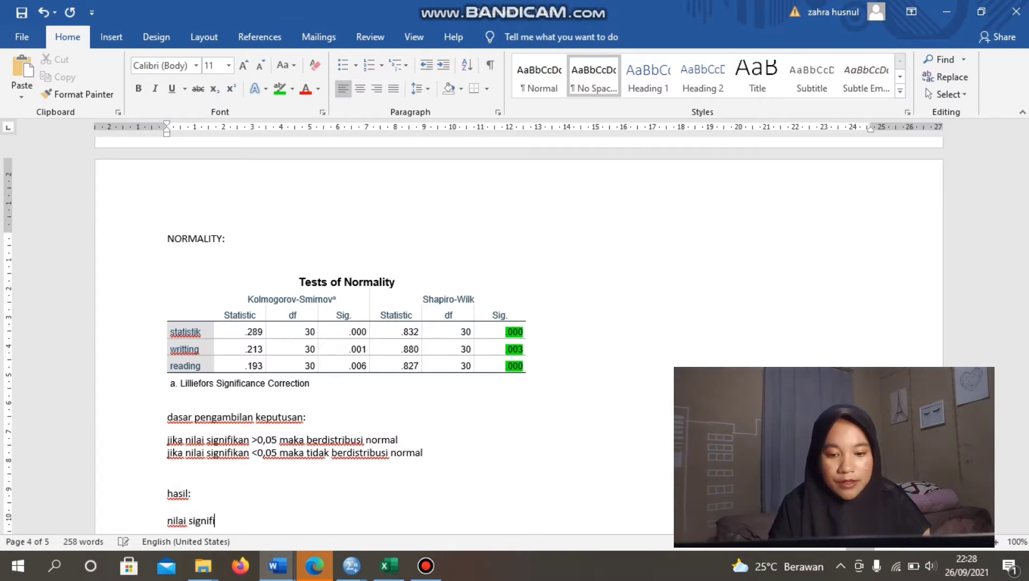
key("BackSpace")
key("BackSpace")
key("BackSpace")
key("BackSpace")
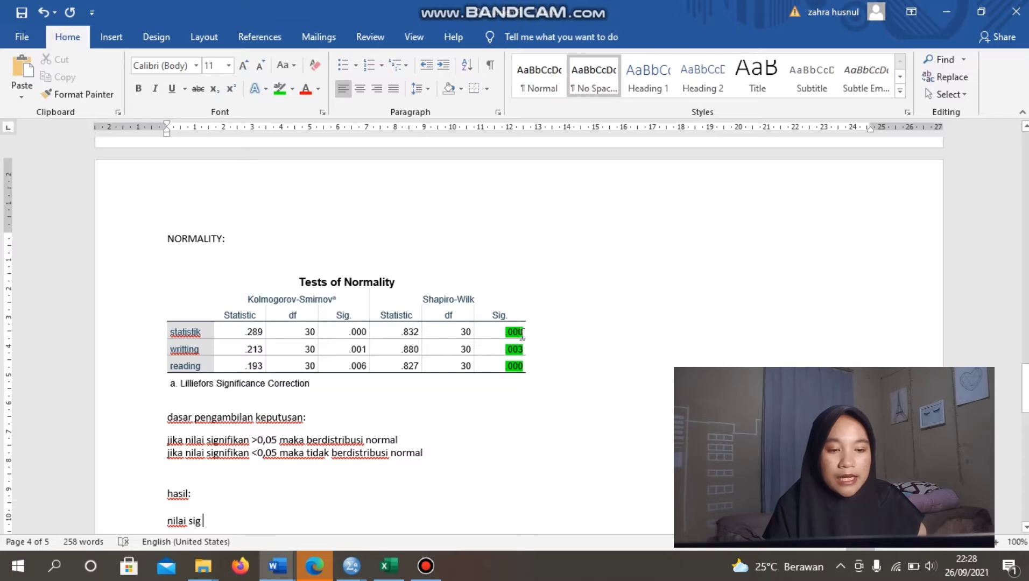
left_click_drag(503, 332, 527, 368)
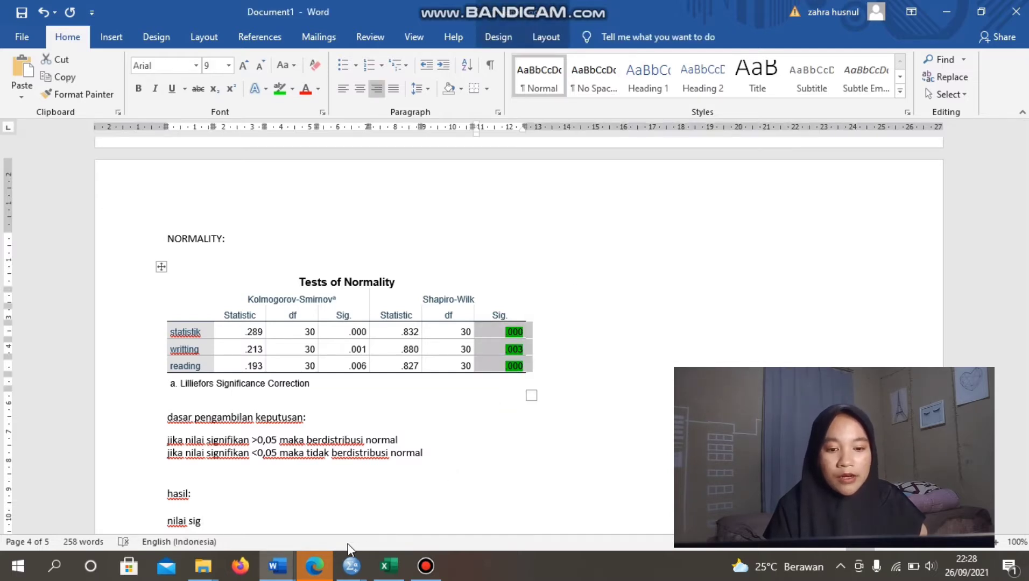
left_click(248, 523)
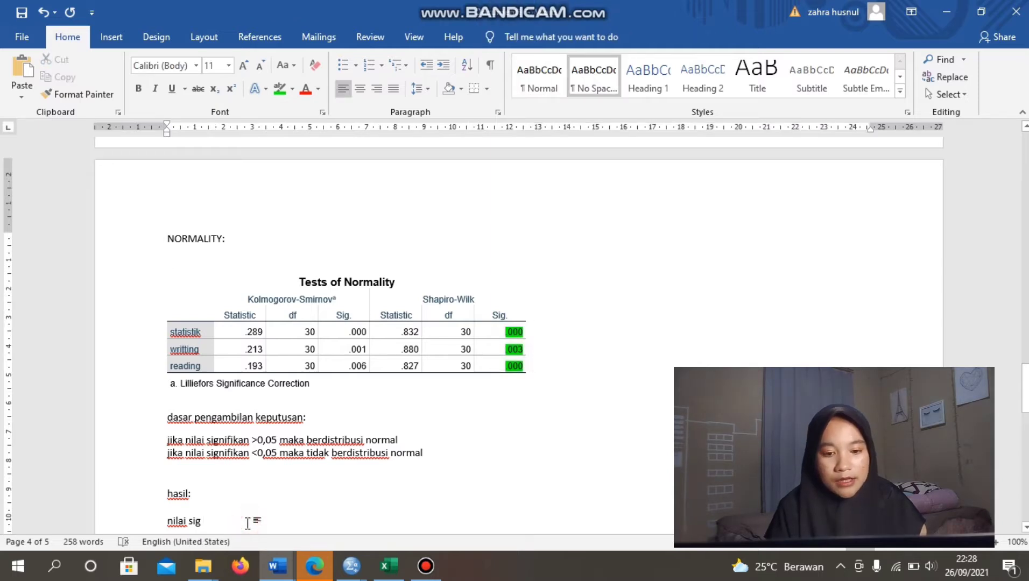
type("<0,")
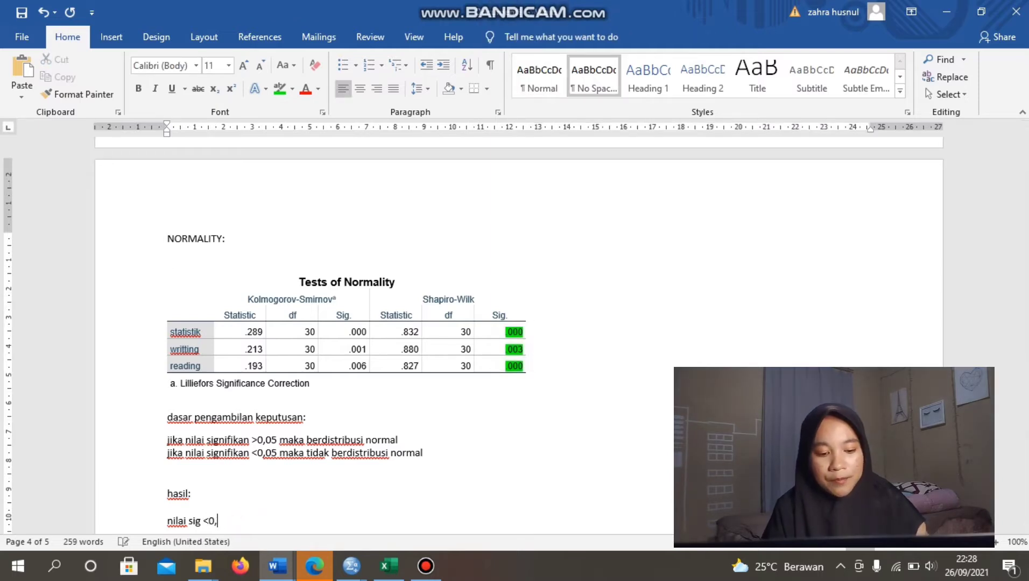
type("05")
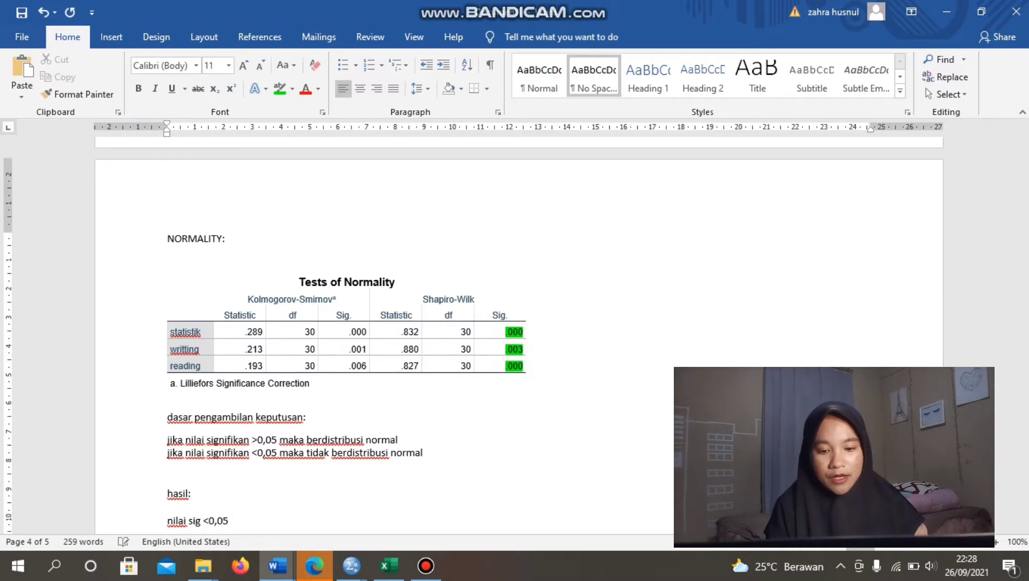
type(" maka ")
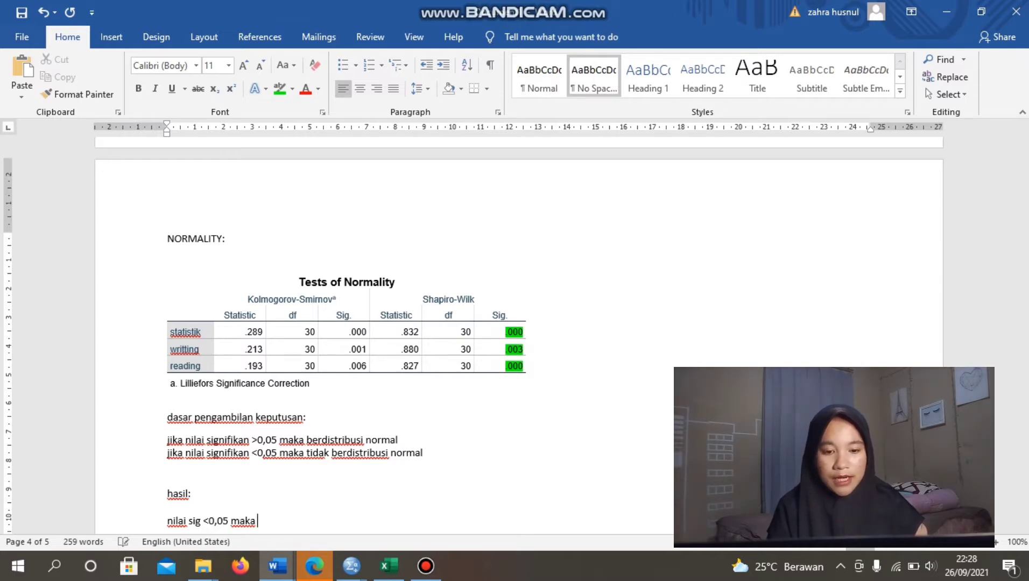
type("tidak be")
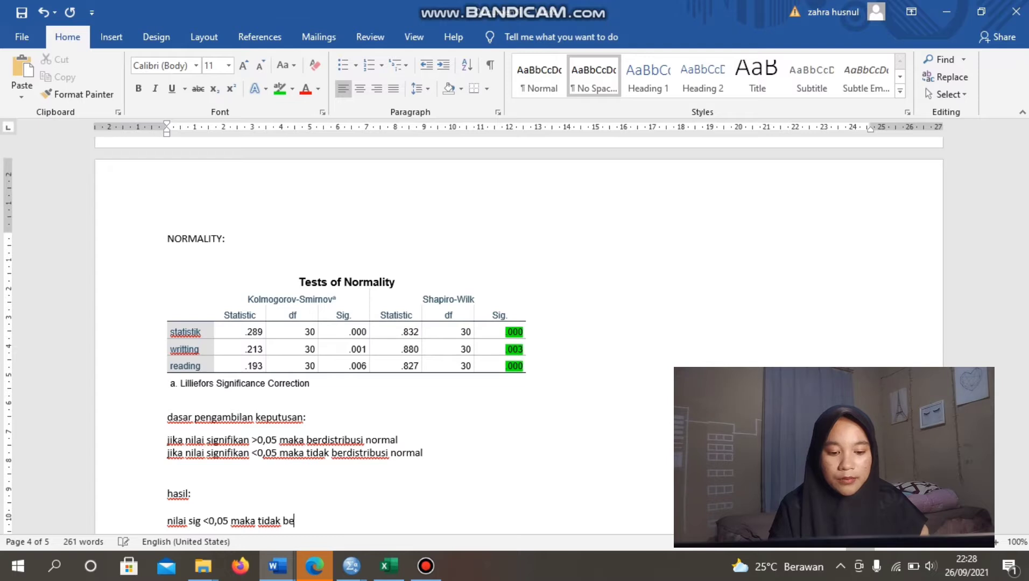
type("rdistribusi")
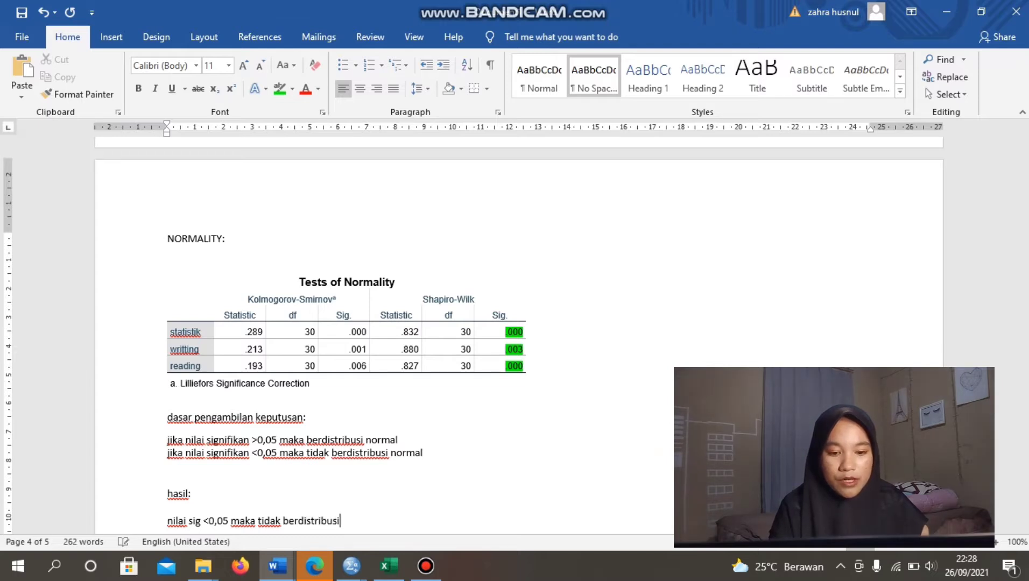
type(" norma")
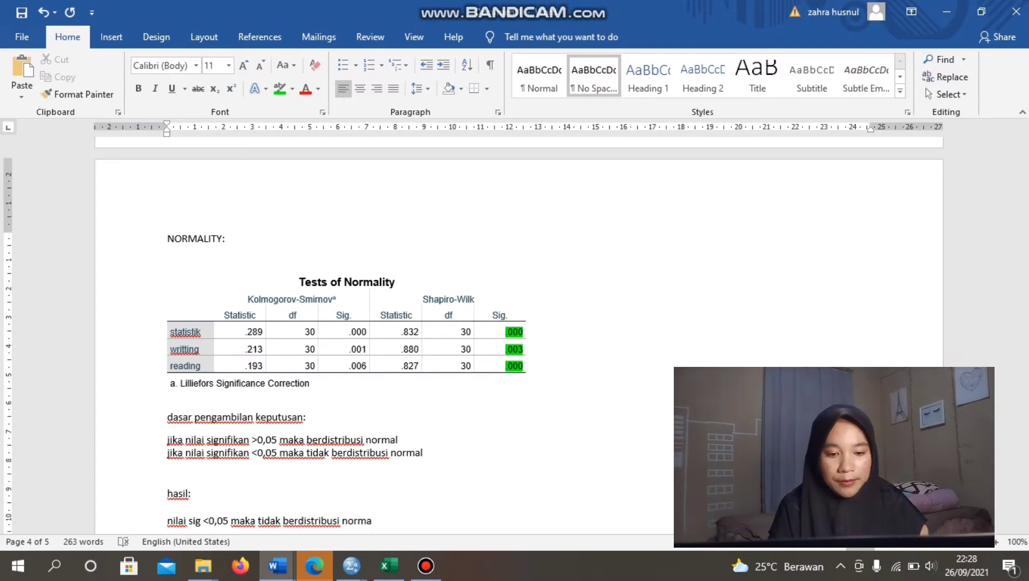
type("l")
Step: Add the heading "HOMOGENITY" a few lines below the normality conclusion
key("Return")
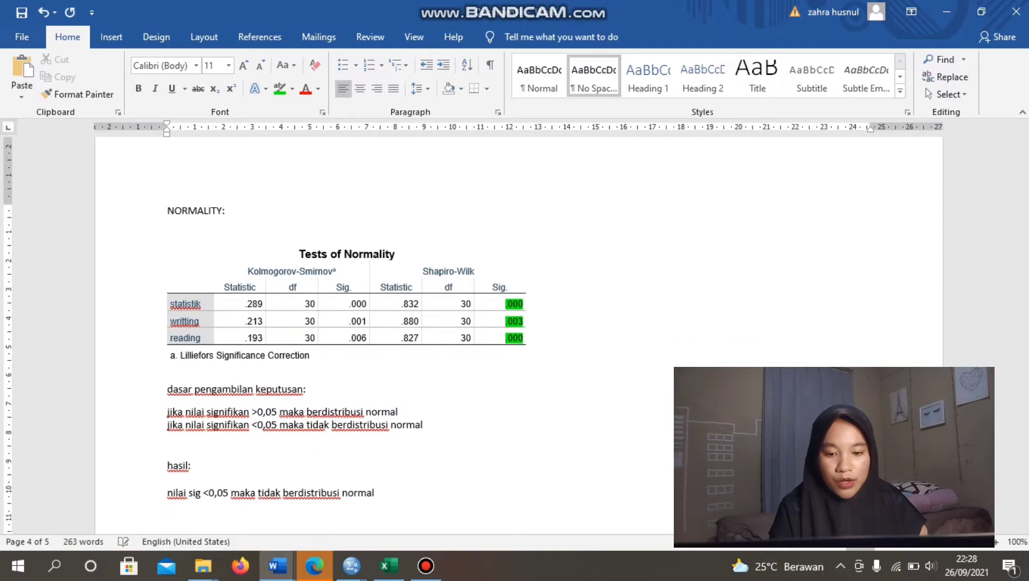
key("Return")
key("Return")
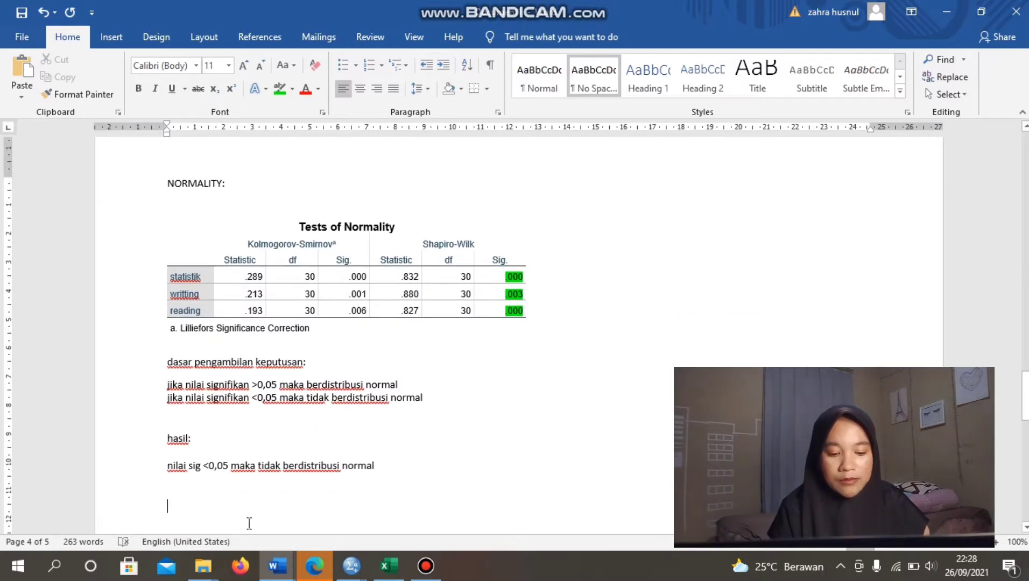
type("HOMOGENITY")
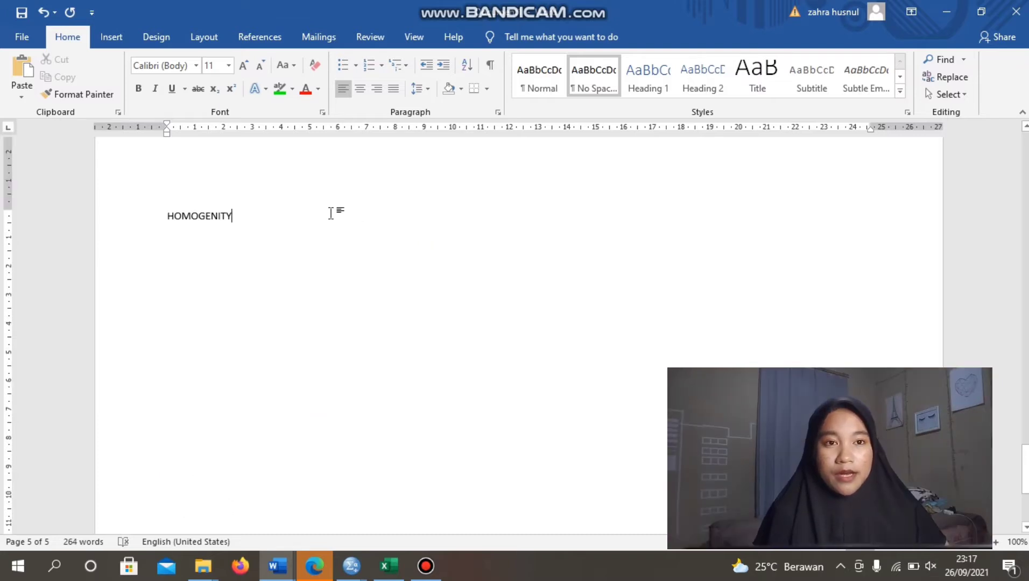
Step: Switch to the note document and examine its HOMOGENITAS/HOMOGENITY explanation and decision rules
scroll(331, 214, "up", 3)
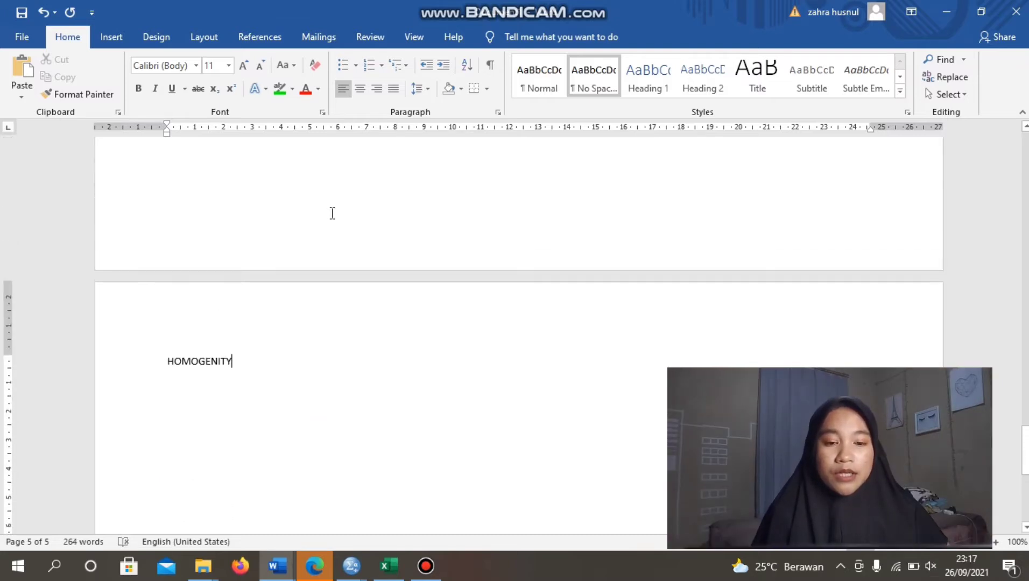
scroll(332, 213, "down", 3)
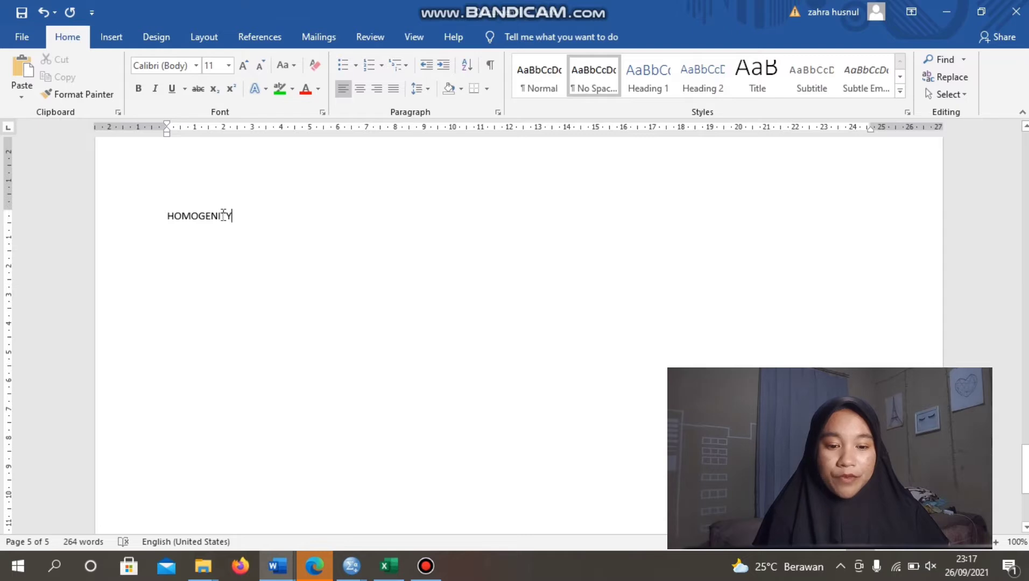
mouse_move(280, 563)
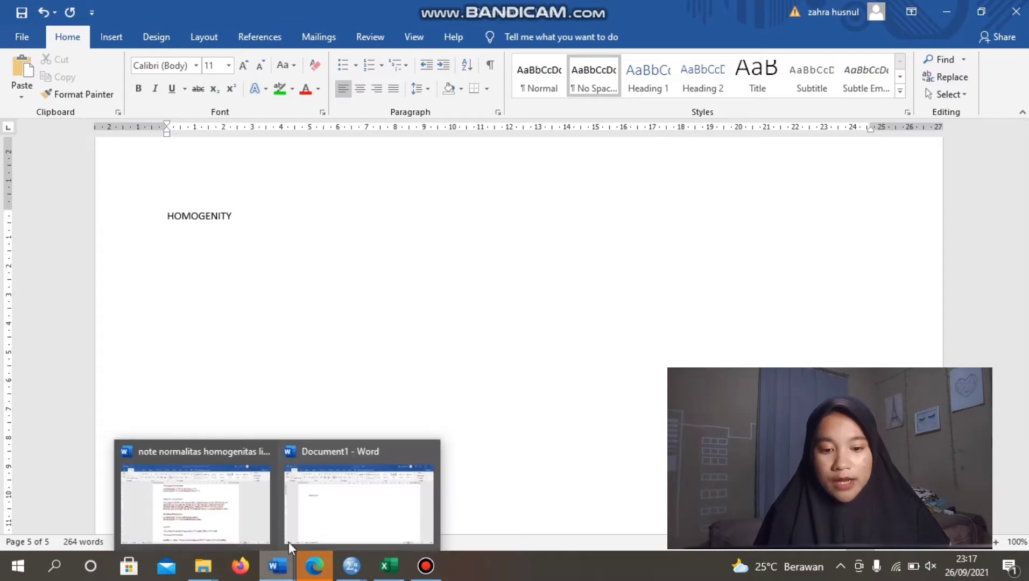
left_click(200, 494)
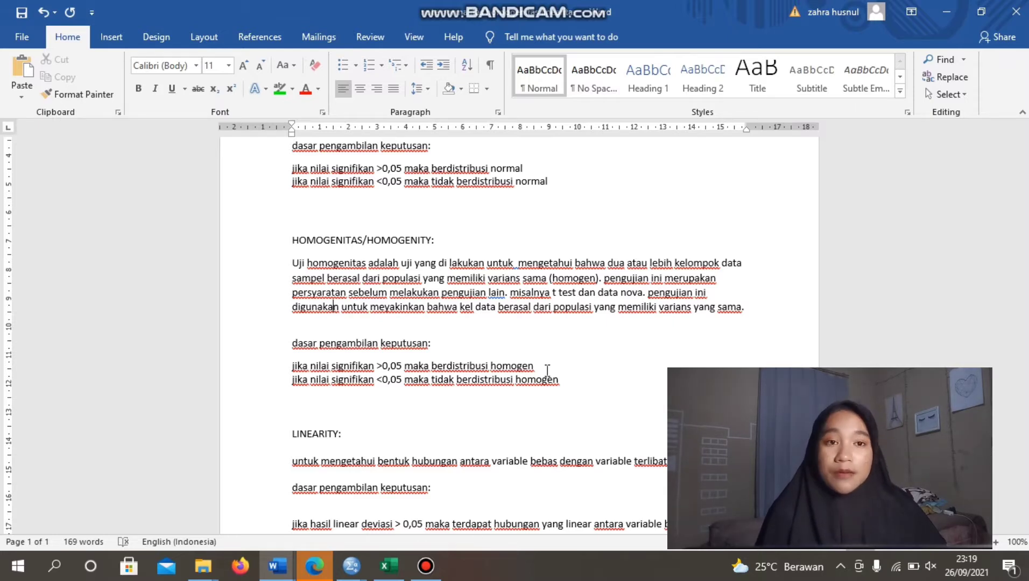
Step: Switch to Excel and clear the values in the score and kode kelas columns on Sheet2, keeping their headers
left_click(385, 566)
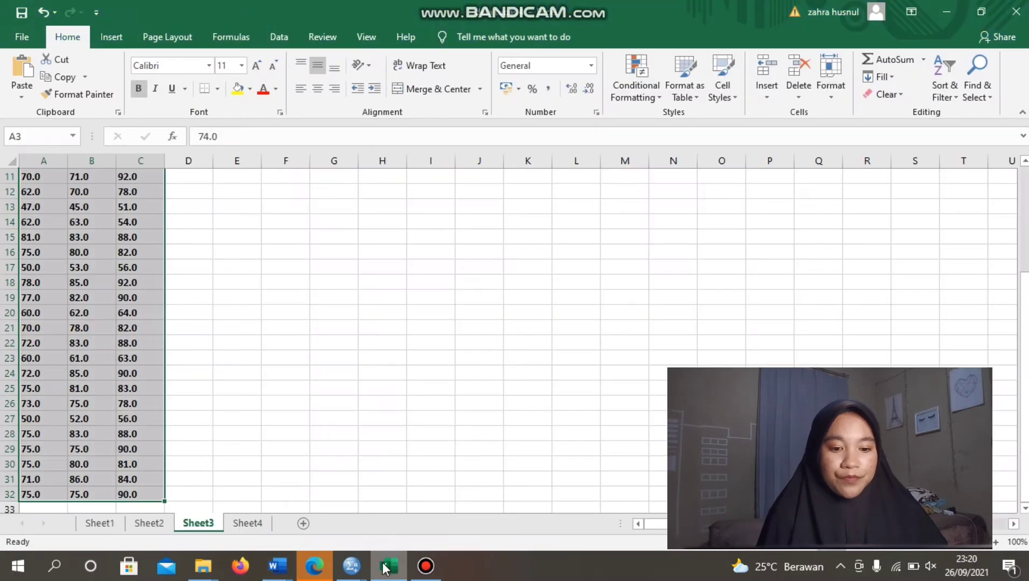
left_click(170, 522)
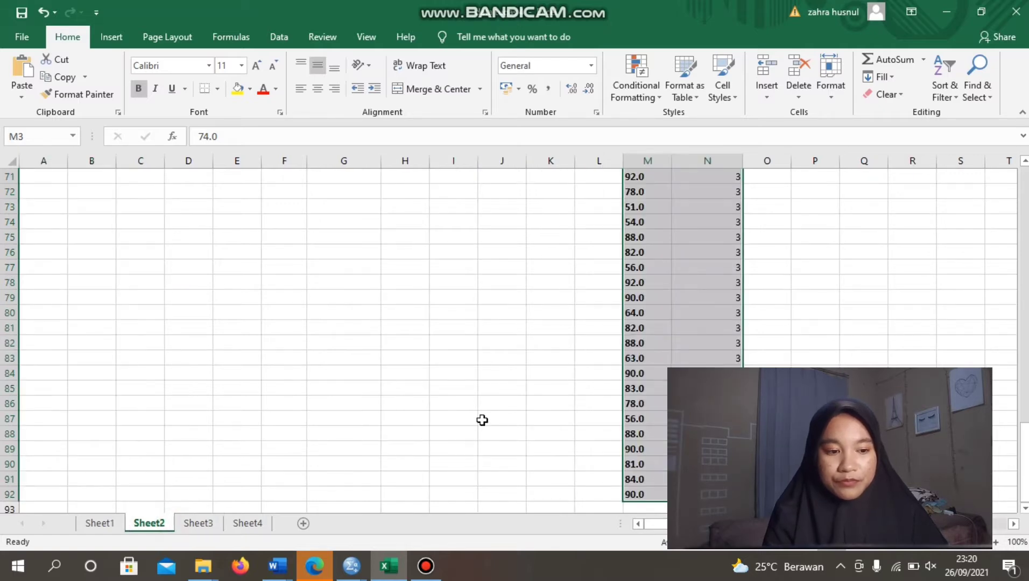
scroll(565, 417, "up", 15)
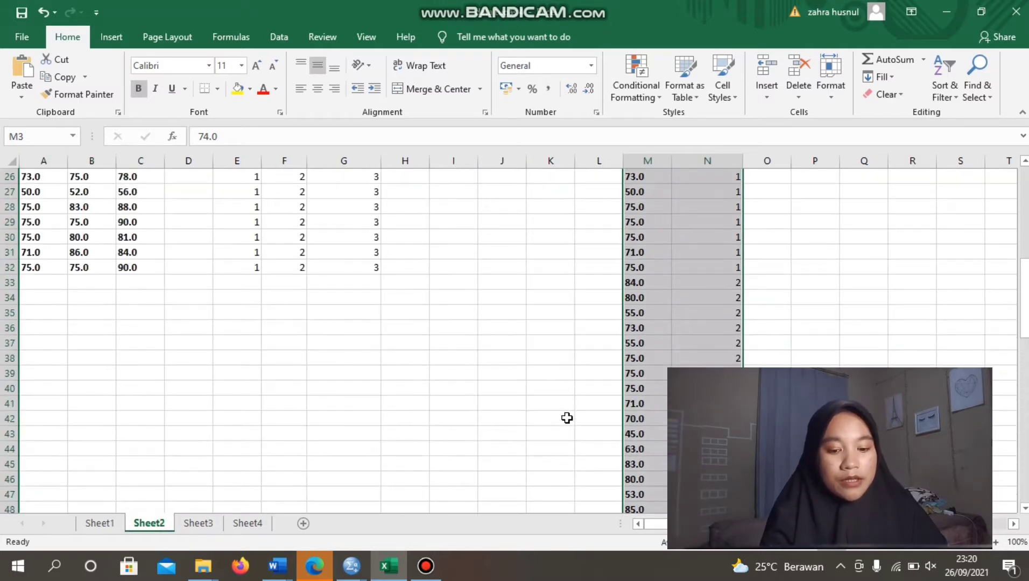
scroll(567, 418, "up", 8)
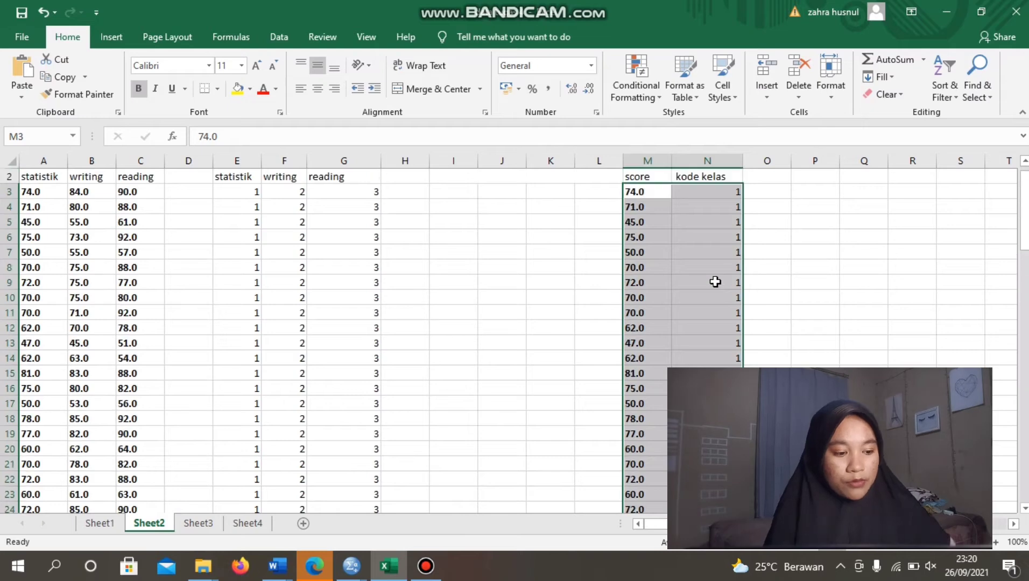
key("Delete")
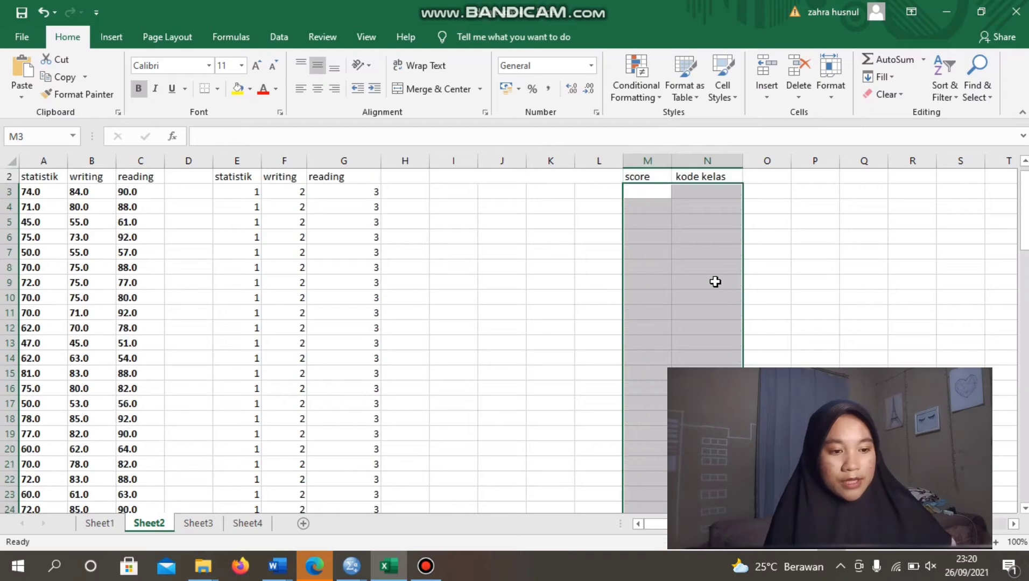
Step: Try to clear the class codes in all three columns of the homogenity table
left_click(229, 199)
key("ctrl+shift+Right")
key("ctrl+shift+Down")
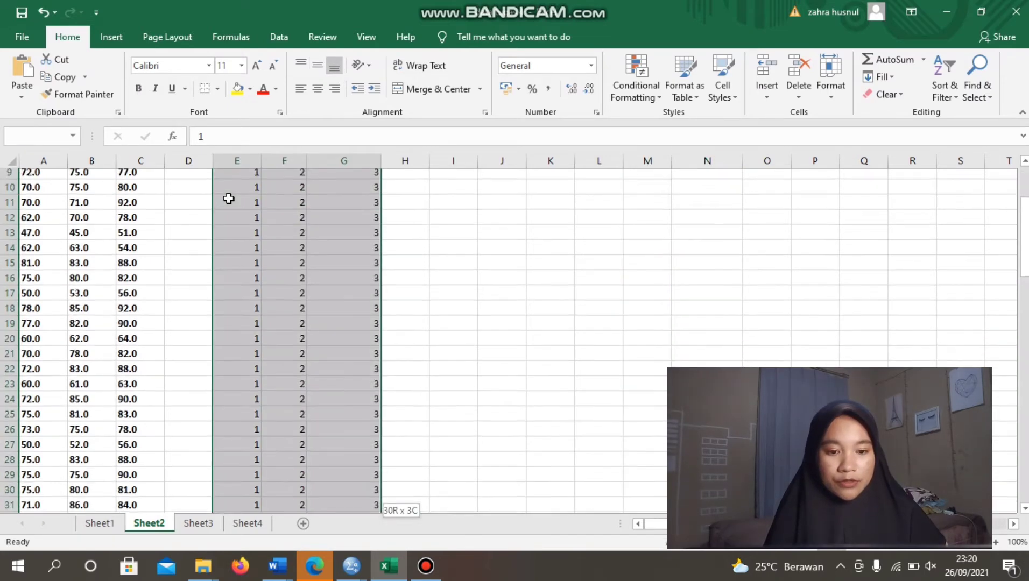
key("BackSpace")
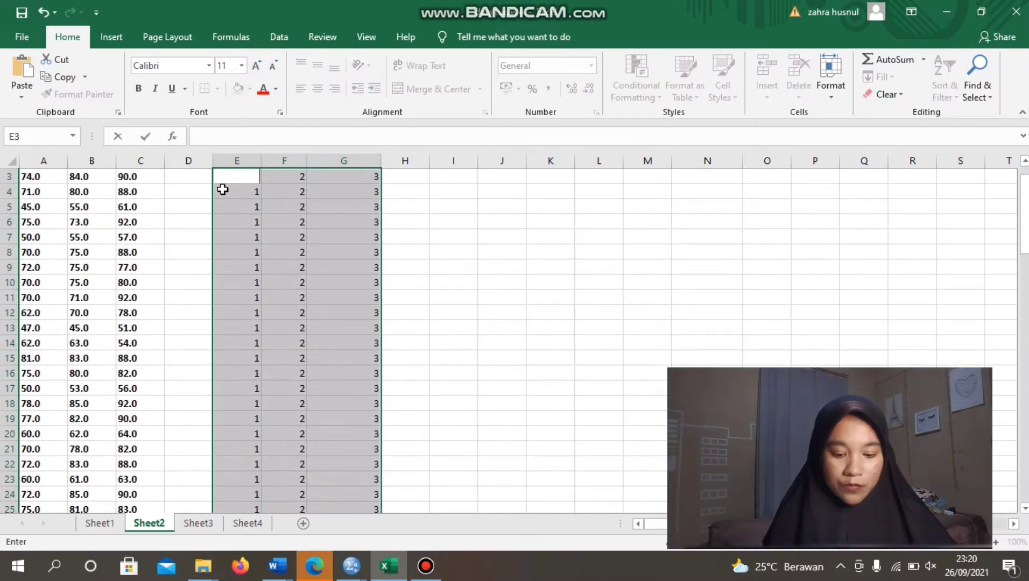
type("1")
key("BackSpace")
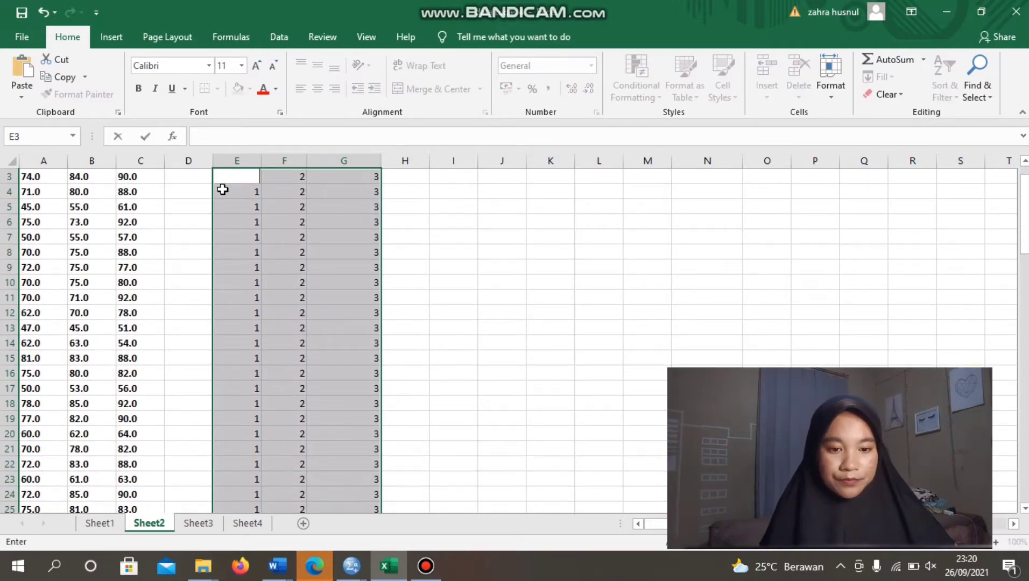
key("Right")
scroll(222, 190, "up", 1)
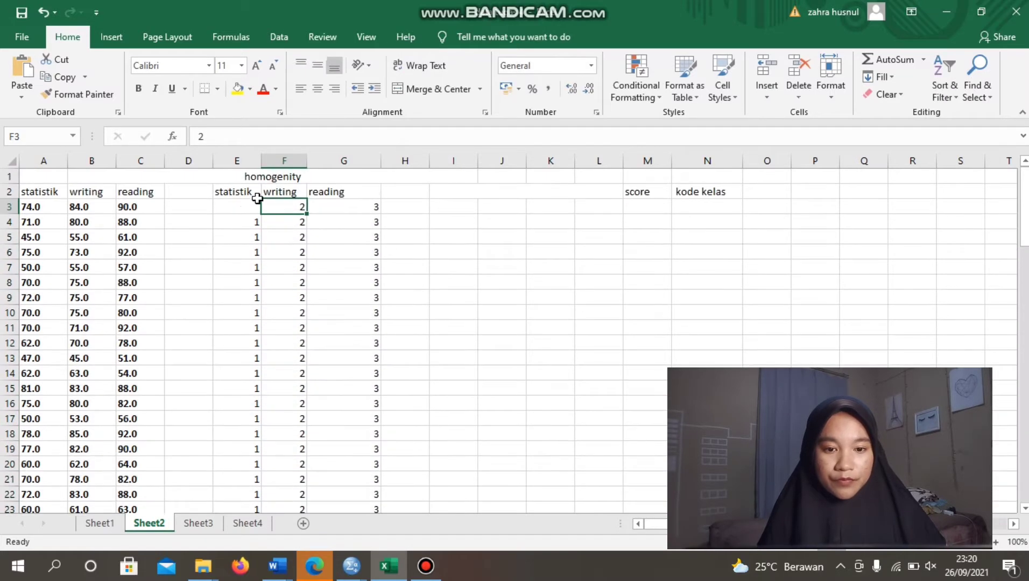
Step: Delete all values below the statistik, writing and reading headers of the homogenity table in columns E to G, keeping the headers
left_click(244, 210)
key("ctrl+shift+Right")
key("ctrl+shift+Down")
key("ctrl+shift+Right")
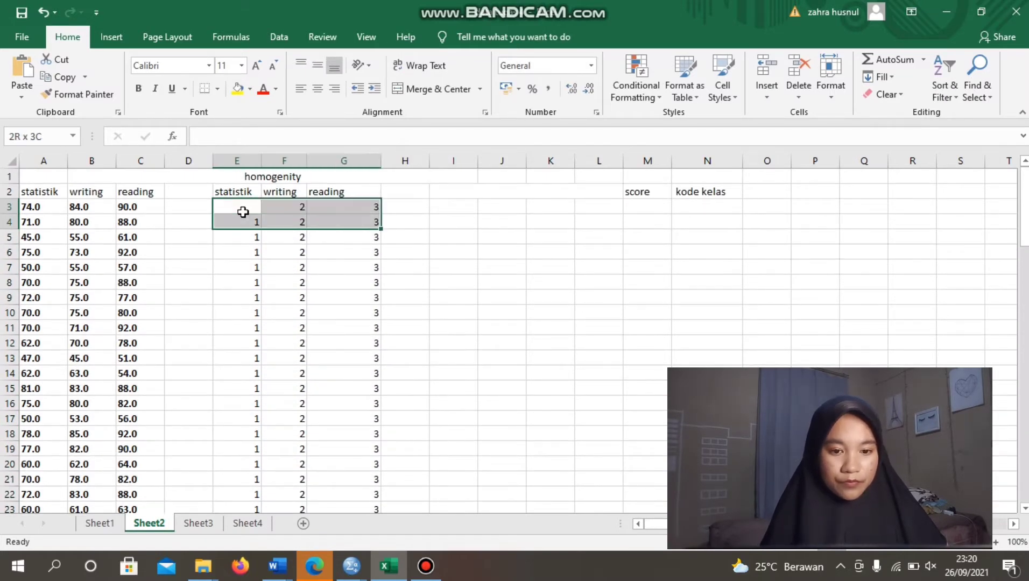
key("ctrl+shift+Down")
key("Delete")
scroll(243, 212, "up", 3)
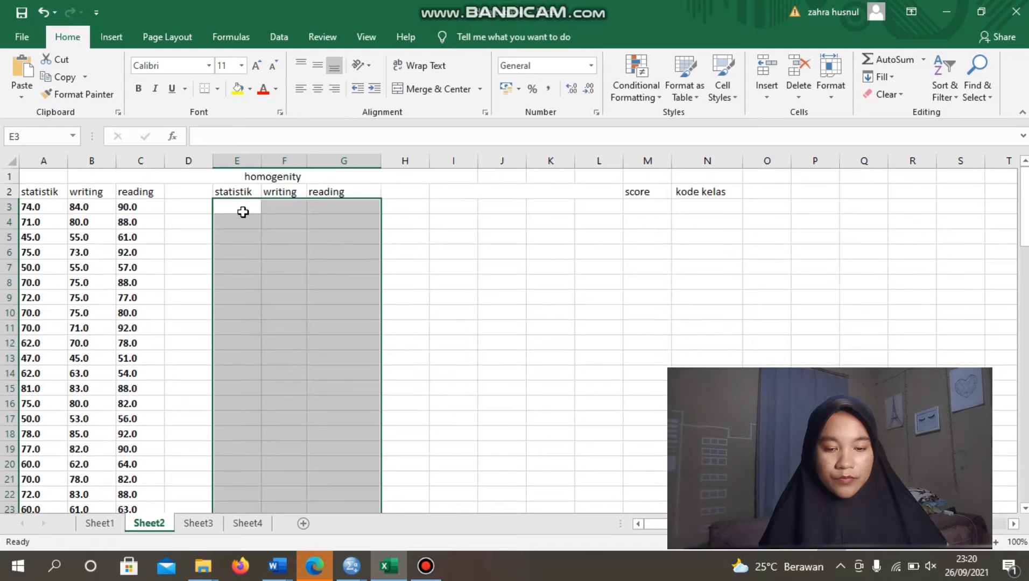
left_click(171, 210)
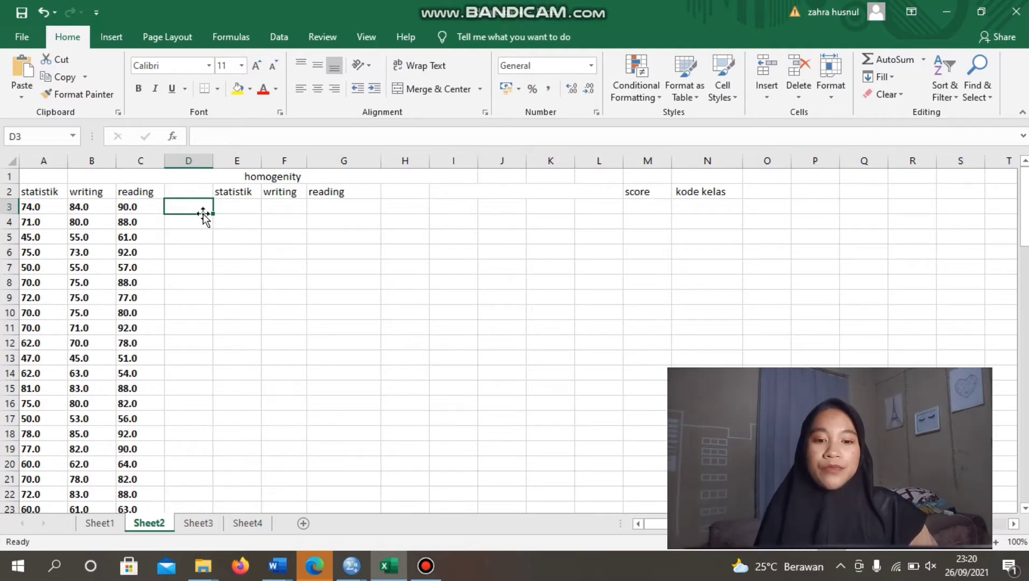
left_click_drag(50, 196, 39, 267)
left_click_drag(80, 207, 84, 265)
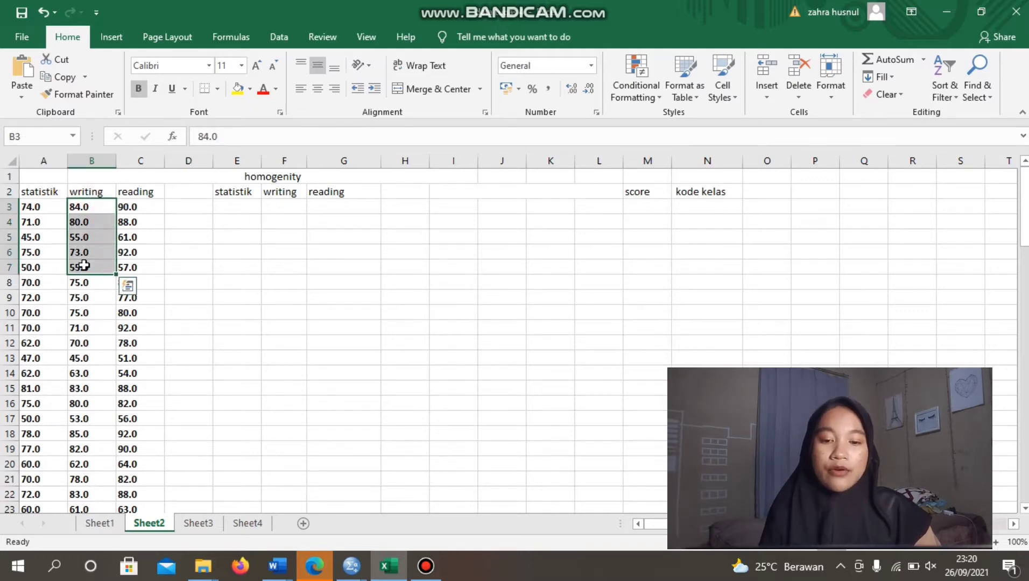
Step: Fill the homogenity table's statistik column with the code 1 from E3 through E32
left_click(232, 203)
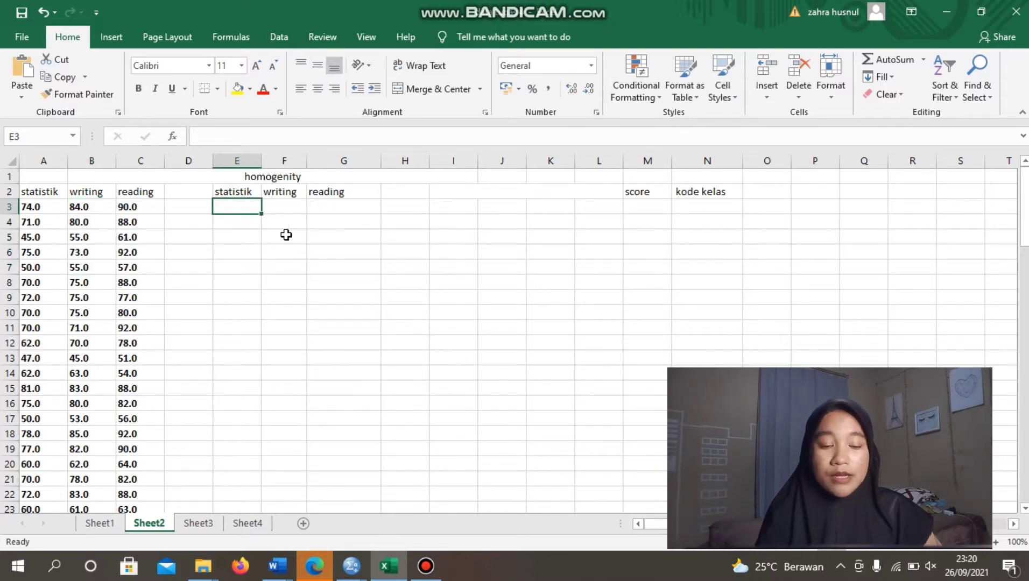
type("1")
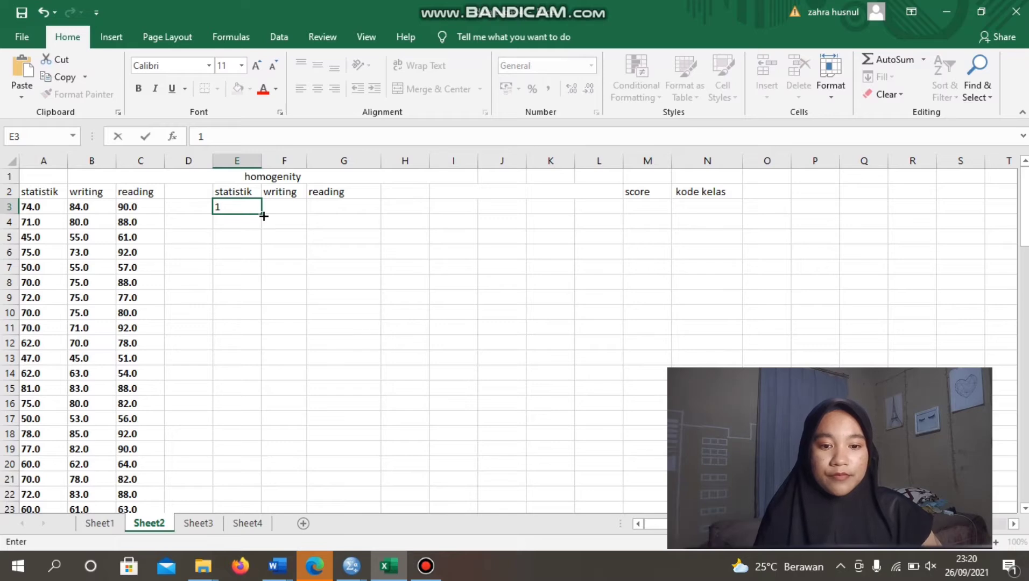
left_click_drag(263, 216, 264, 425)
scroll(269, 376, "down", 5)
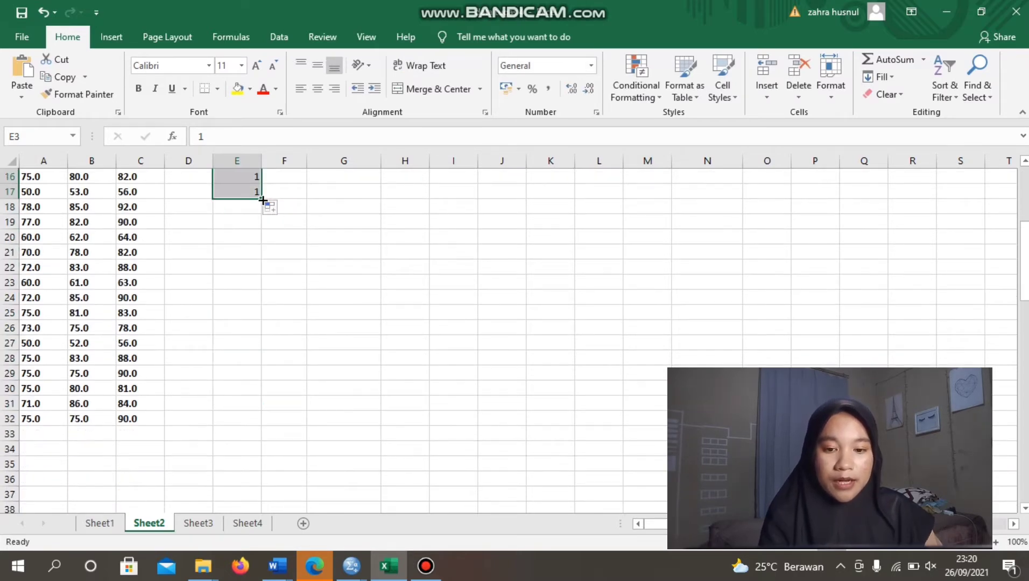
left_click_drag(263, 200, 260, 426)
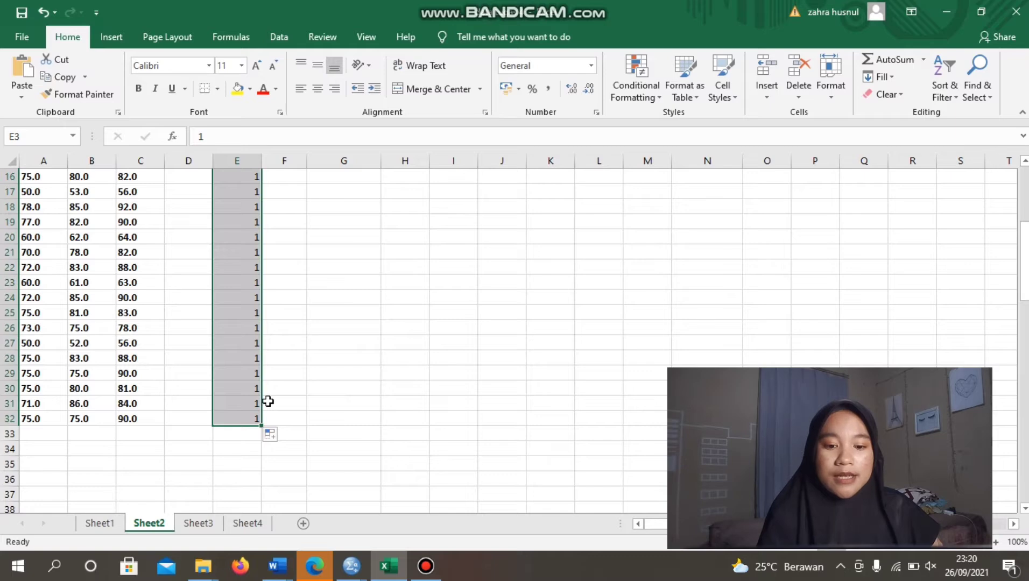
Step: Fill the homogenity table's writing column with the code 2 from F3 through F32
scroll(268, 402, "up", 5)
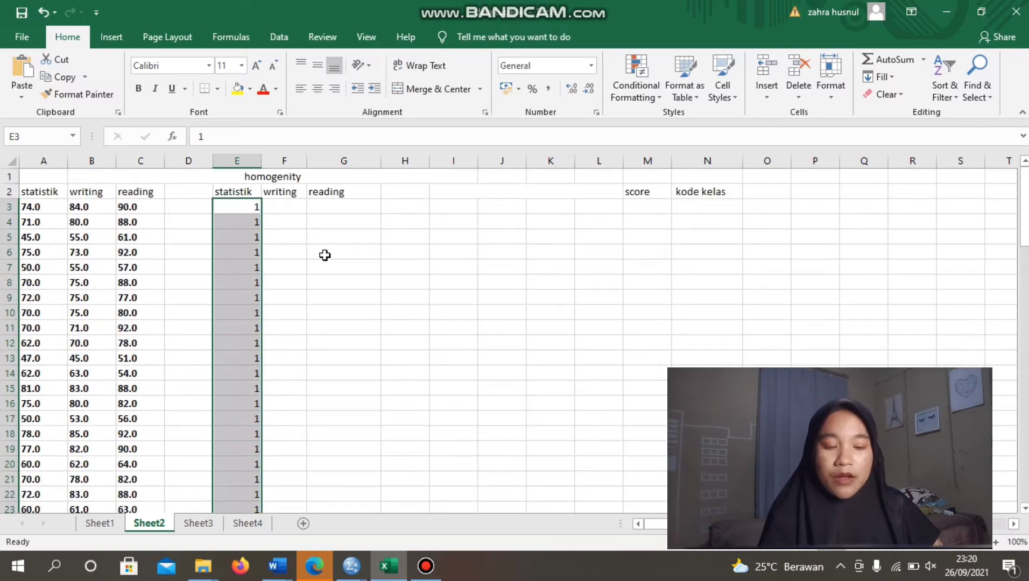
left_click(296, 211)
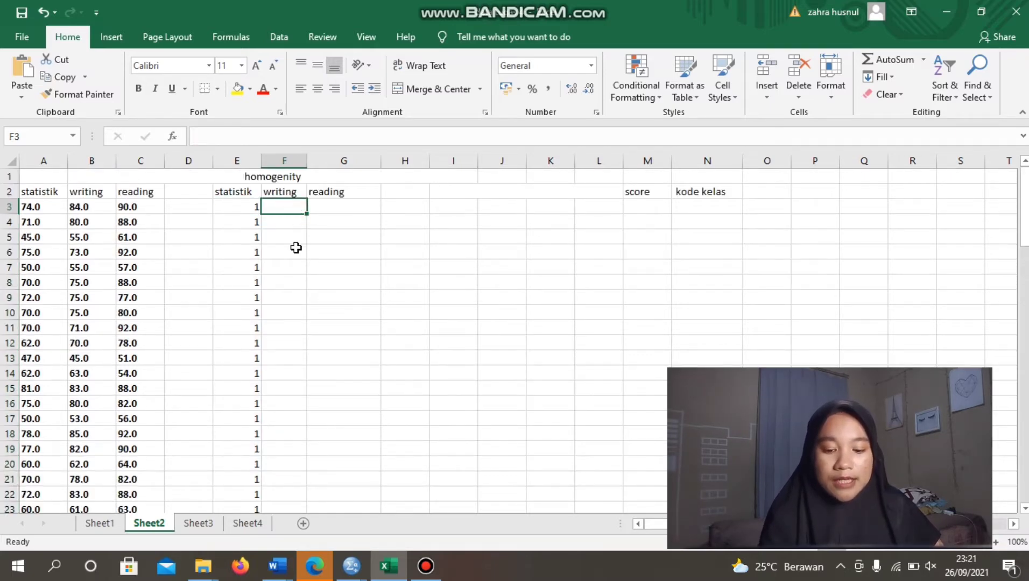
type("2")
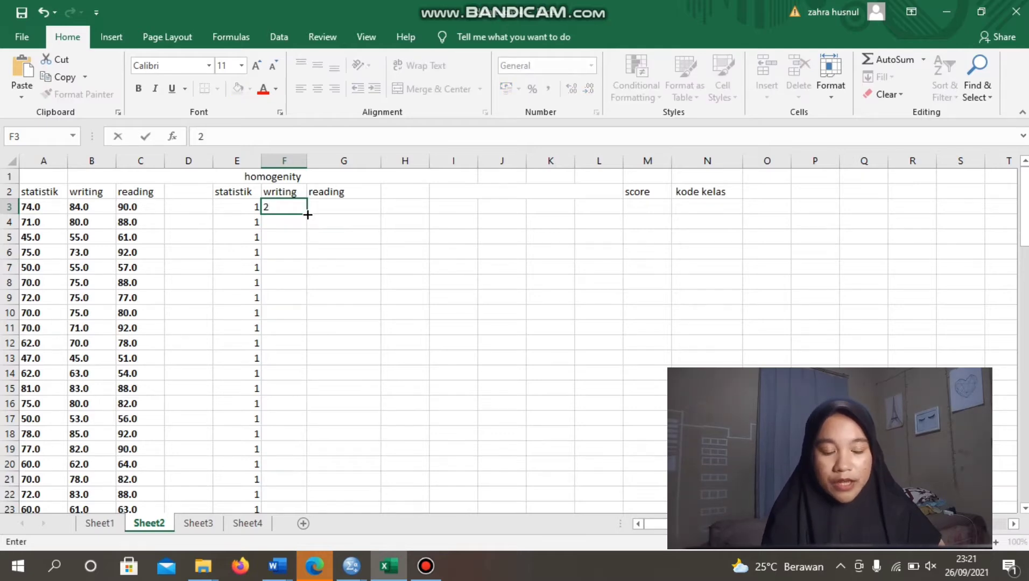
left_click_drag(307, 215, 301, 425)
scroll(300, 301, "down", 3)
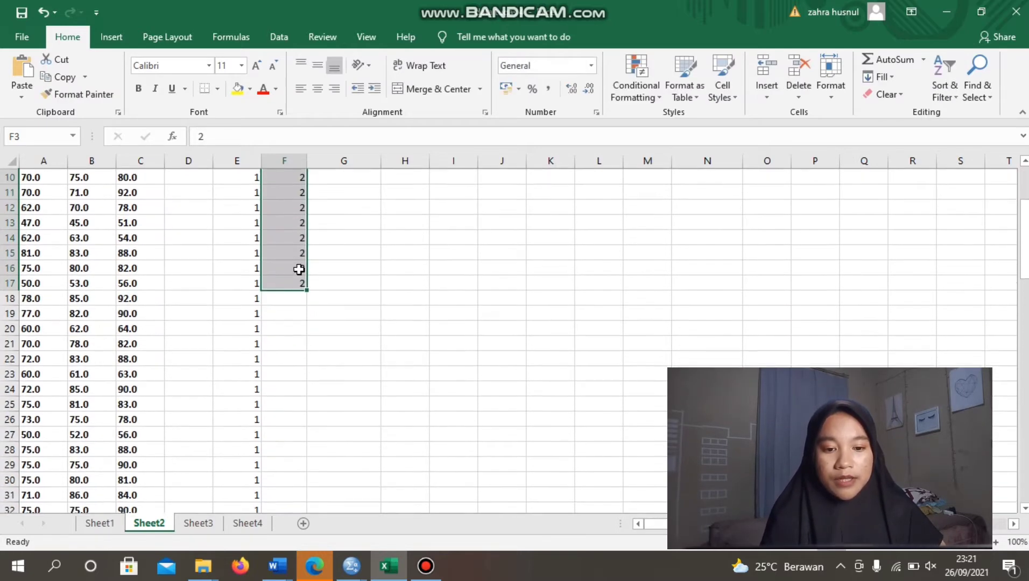
left_click_drag(308, 289, 296, 496)
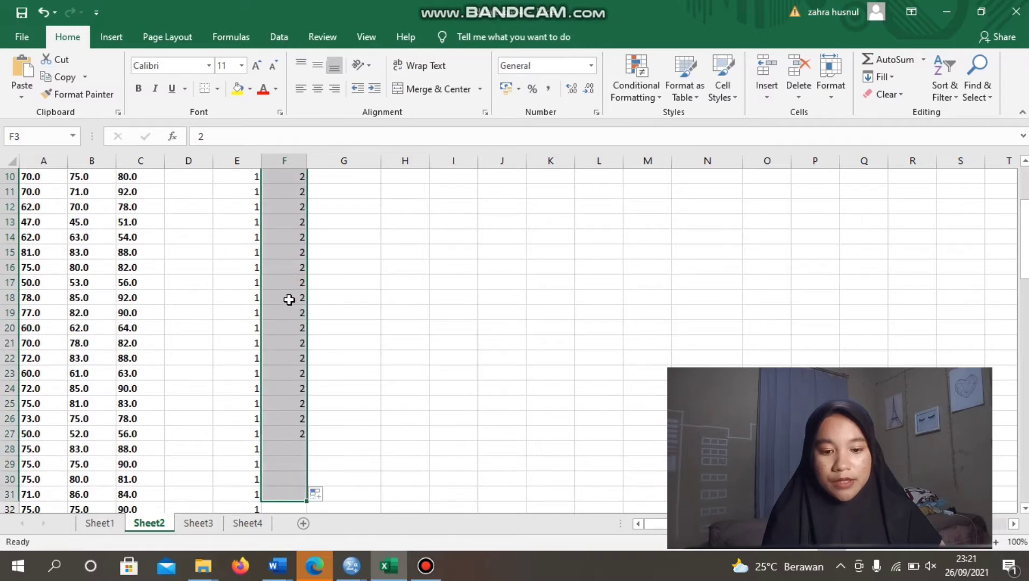
scroll(288, 292, "down", 4)
left_click_drag(304, 319, 308, 328)
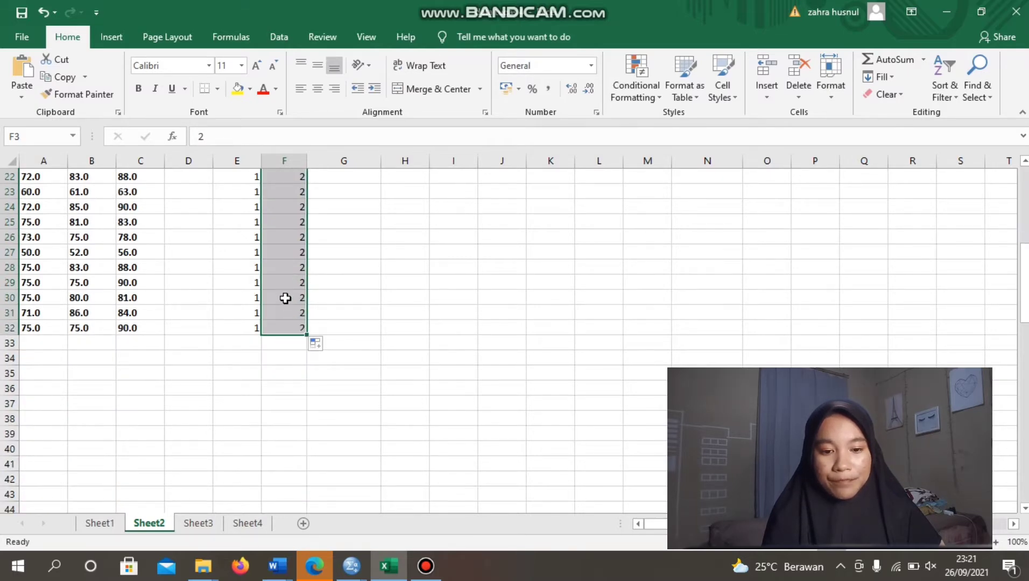
Step: Fill the homogenity table's reading column with the code 3 from G3 through G32
scroll(284, 297, "up", 7)
left_click(334, 212)
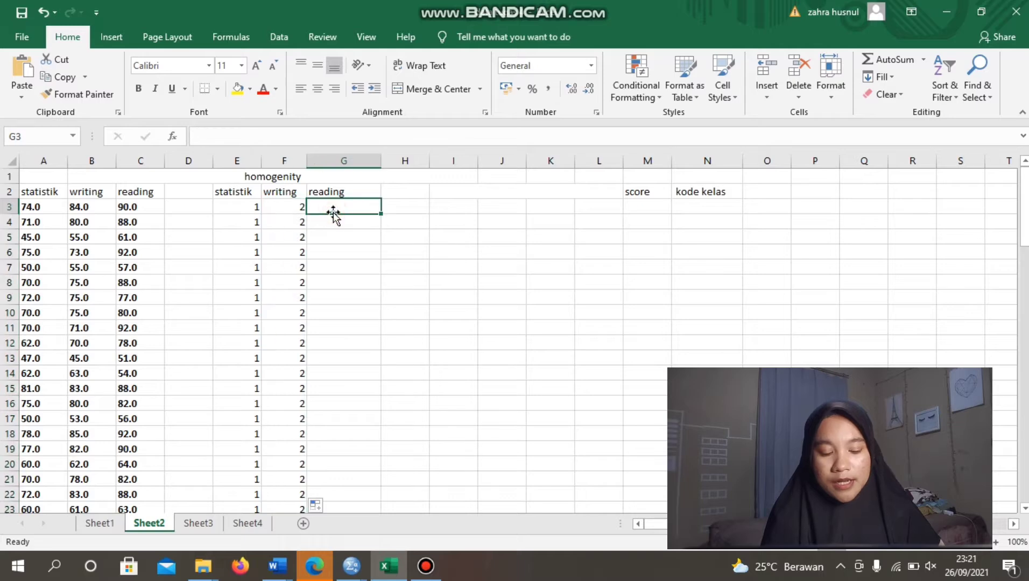
type("3")
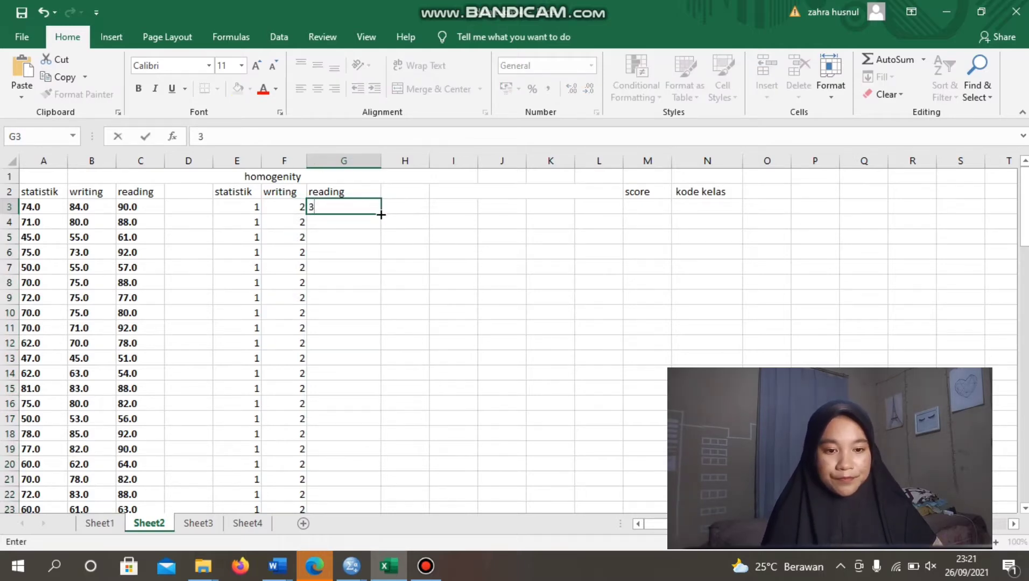
left_click_drag(381, 215, 371, 452)
scroll(375, 337, "down", 4)
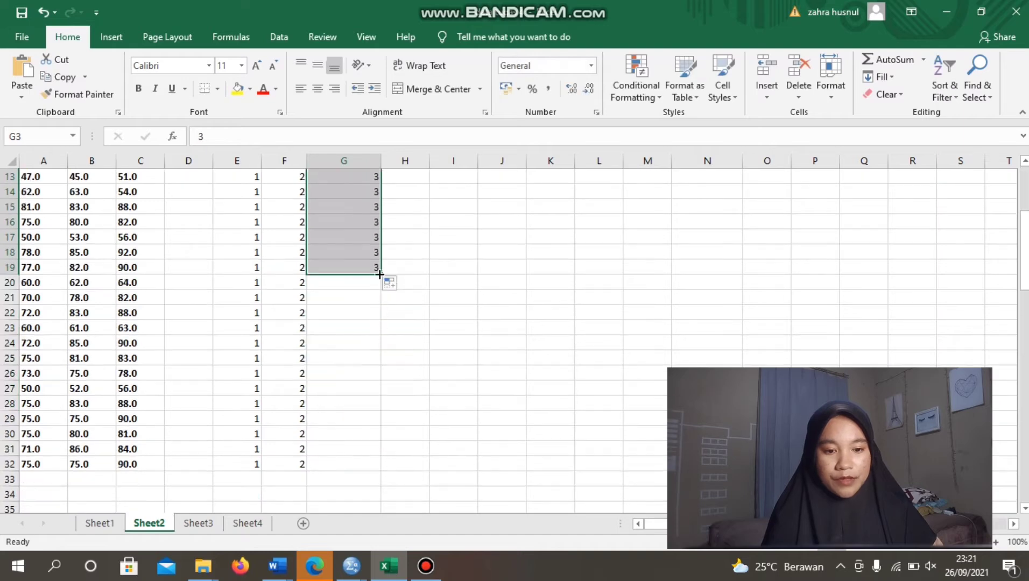
left_click_drag(380, 277, 376, 469)
scroll(327, 367, "up", 4)
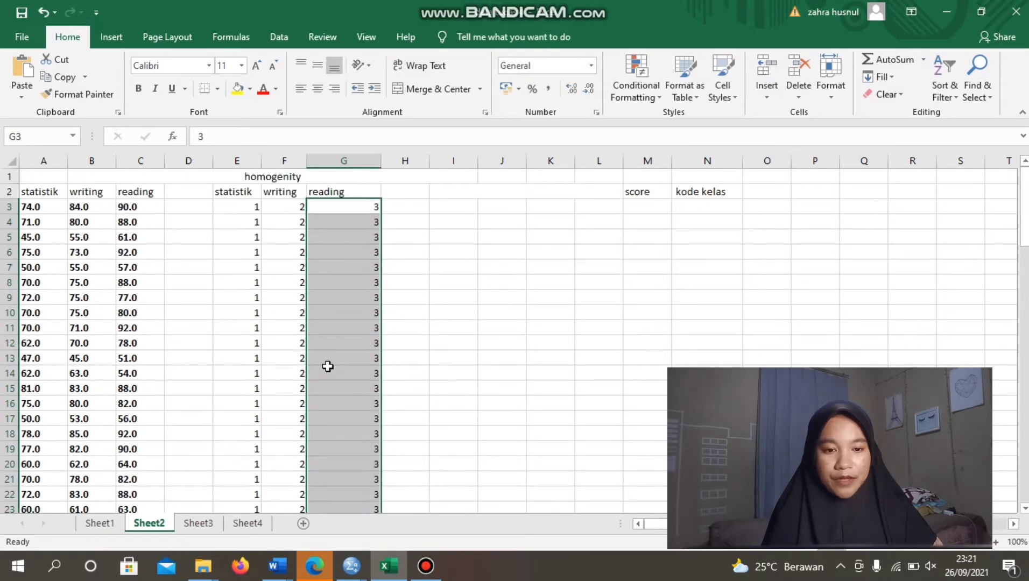
left_click(395, 205)
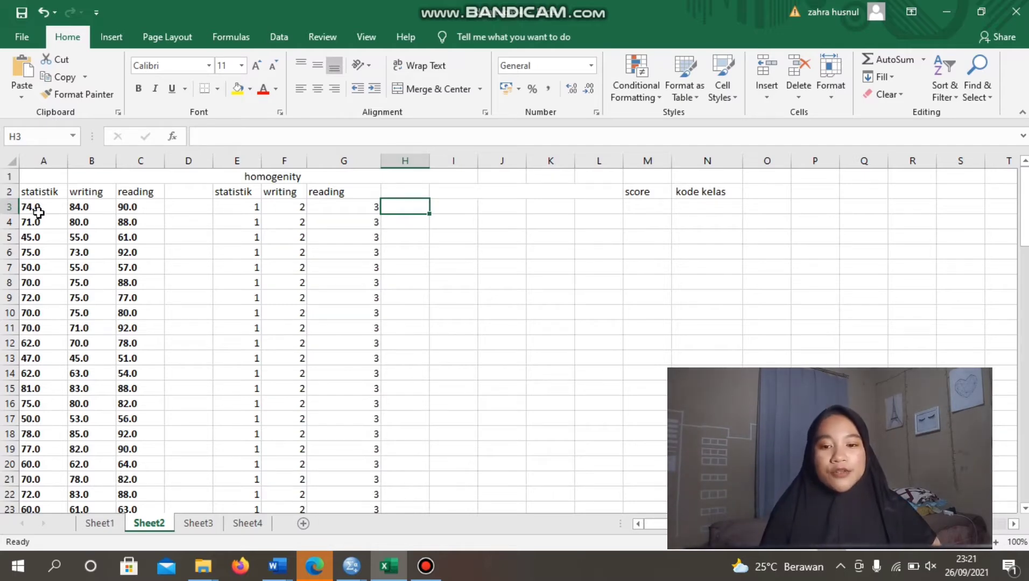
left_click_drag(49, 207, 39, 328)
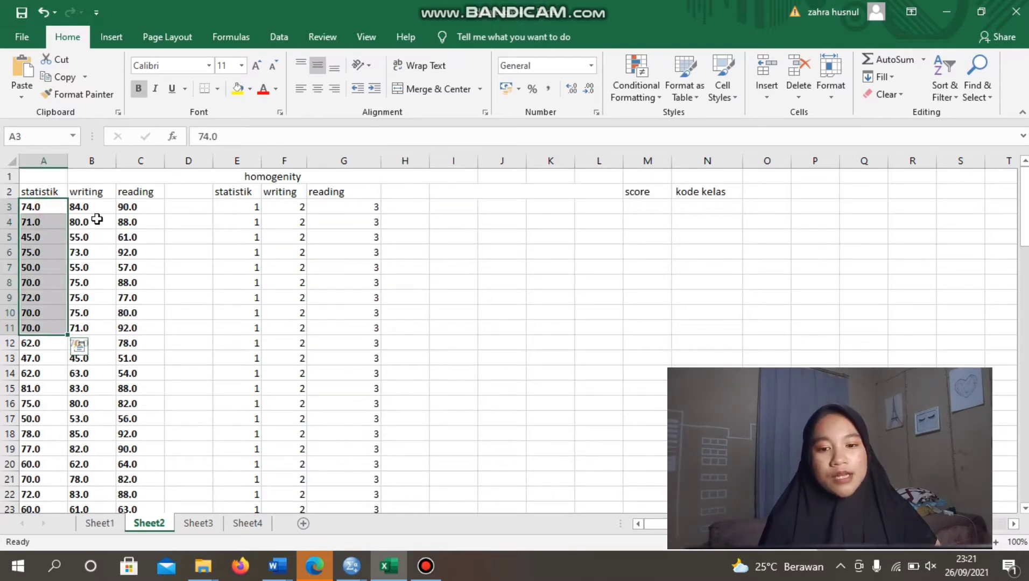
left_click_drag(92, 221, 92, 328)
left_click(166, 228)
left_click_drag(164, 248, 158, 284)
Step: Copy the statistik scores from A3:A32 into the score column starting at M3
left_click(37, 209)
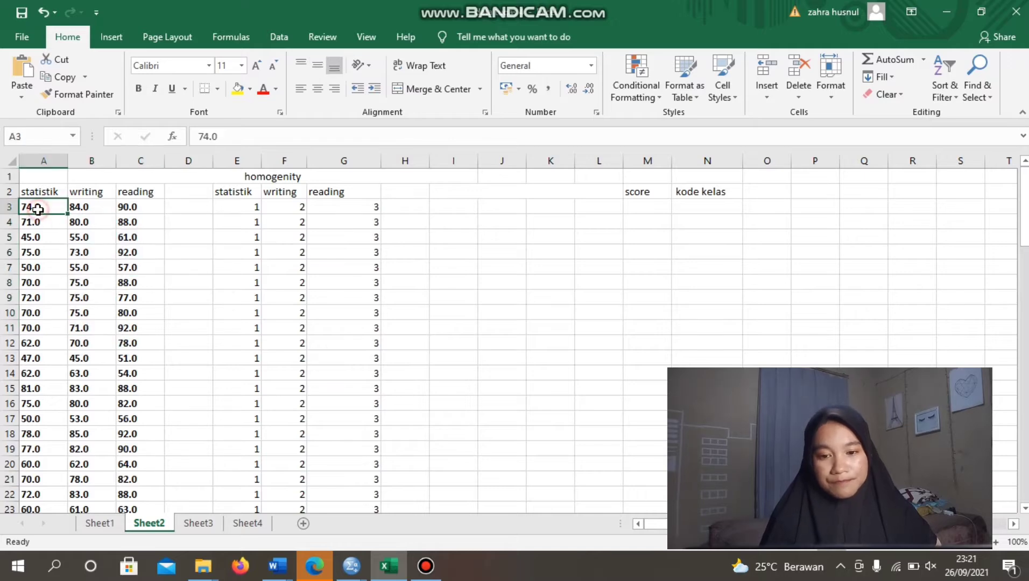
key("ctrl+shift+Down")
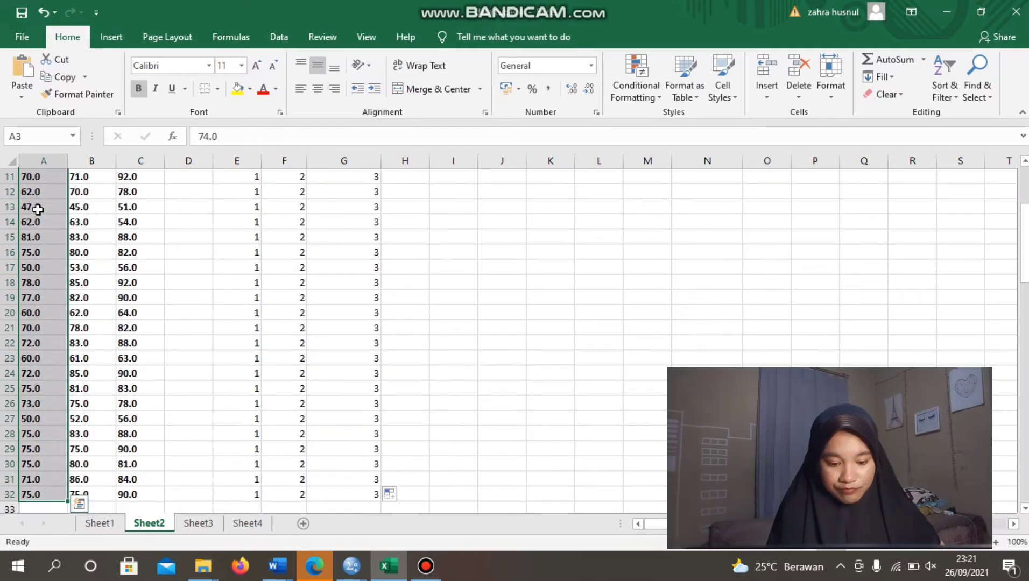
key("ctrl+c")
scroll(413, 265, "up", 4)
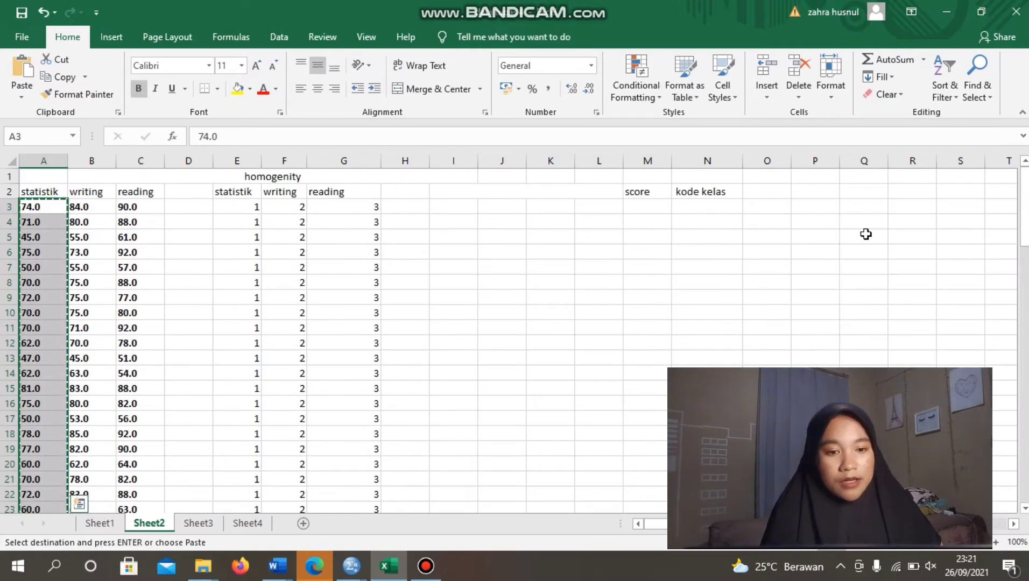
left_click(652, 212)
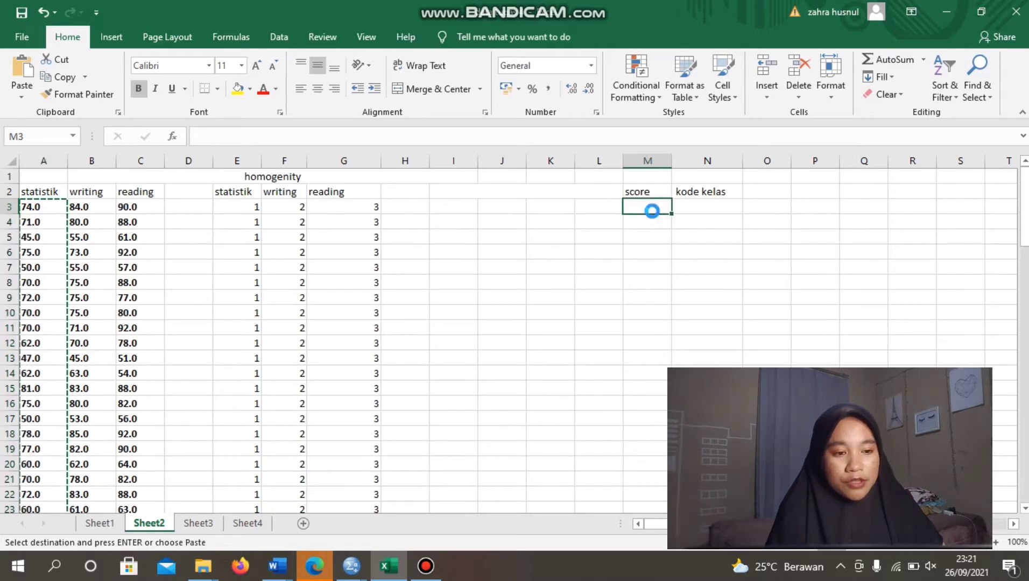
key("ctrl+v")
Step: Copy the statistik codes from E3:E32 into the kode kelas column starting at N3
left_click(257, 213)
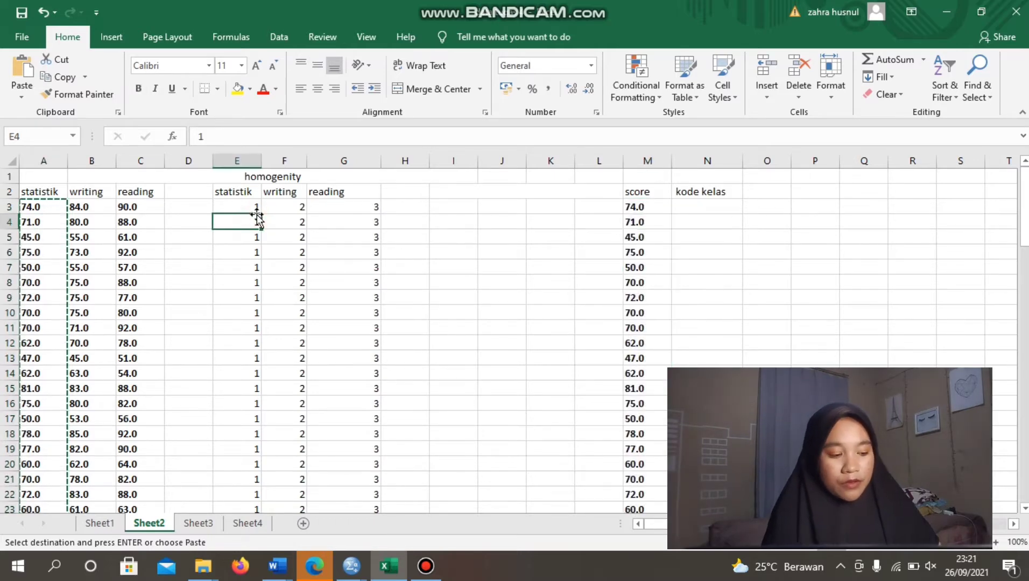
key("ctrl+shift+Down")
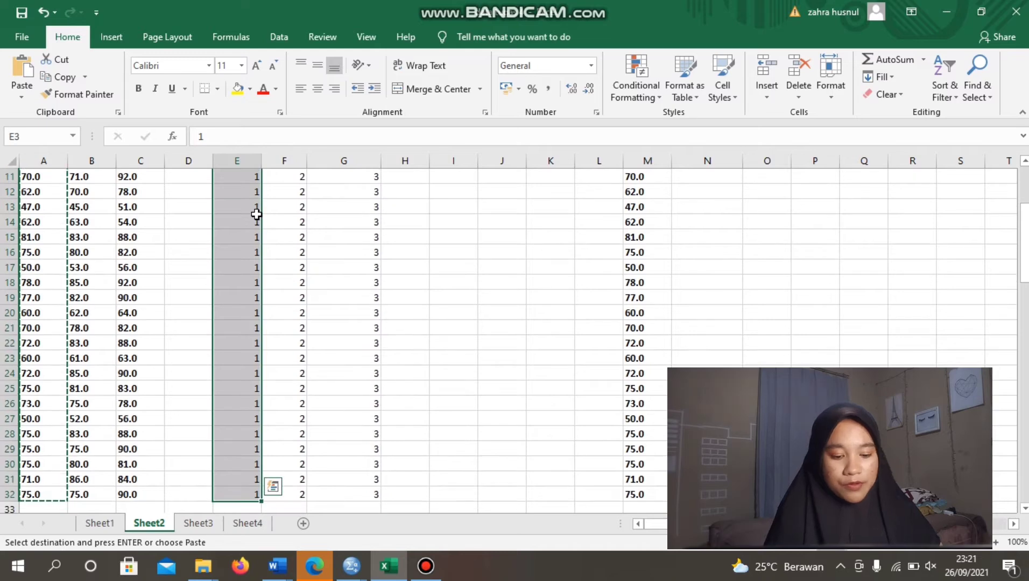
key("ctrl+c")
scroll(700, 223, "up", 4)
left_click(700, 207)
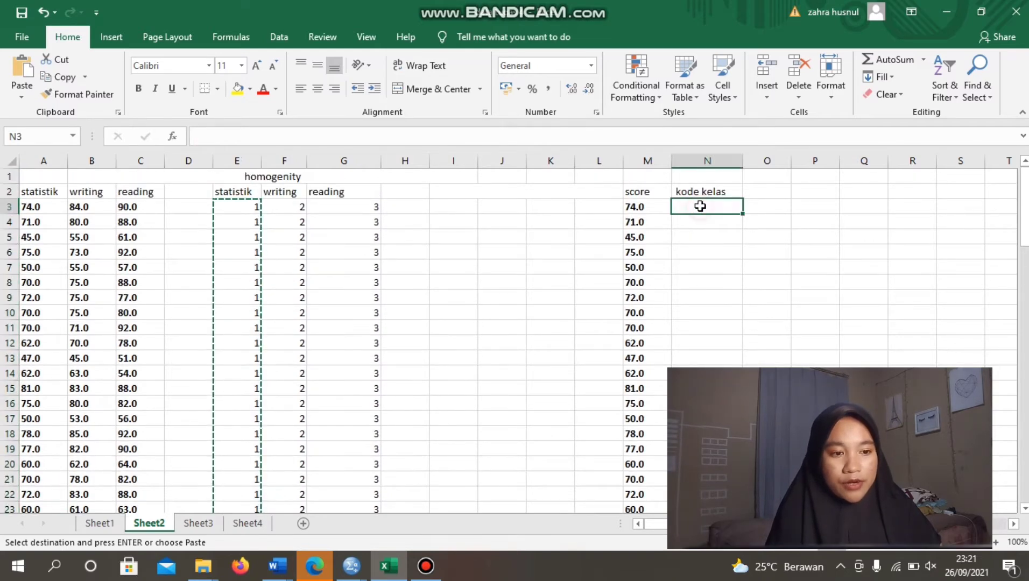
key("ctrl+v")
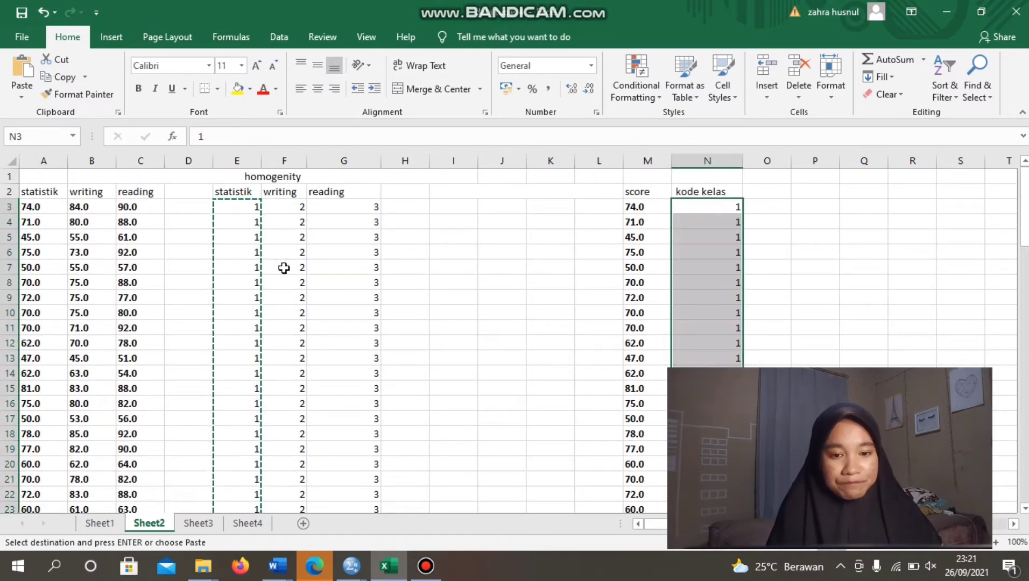
Step: Copy the writing scores from B3:B32 into the score column directly below the statistik scores, starting at M33
left_click(83, 205)
key("ctrl+shift+Down")
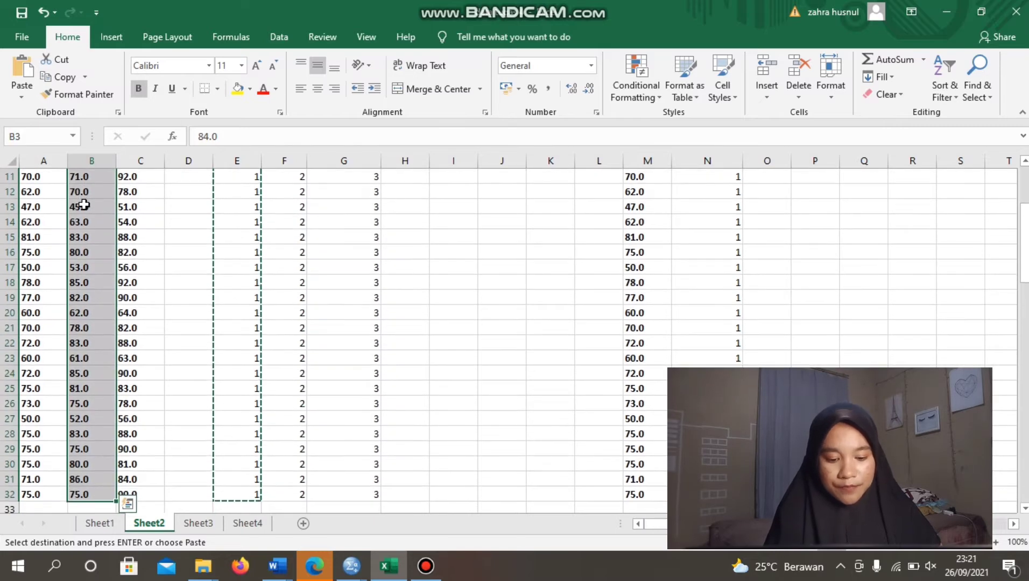
key("ctrl+c")
scroll(558, 449, "down", 3)
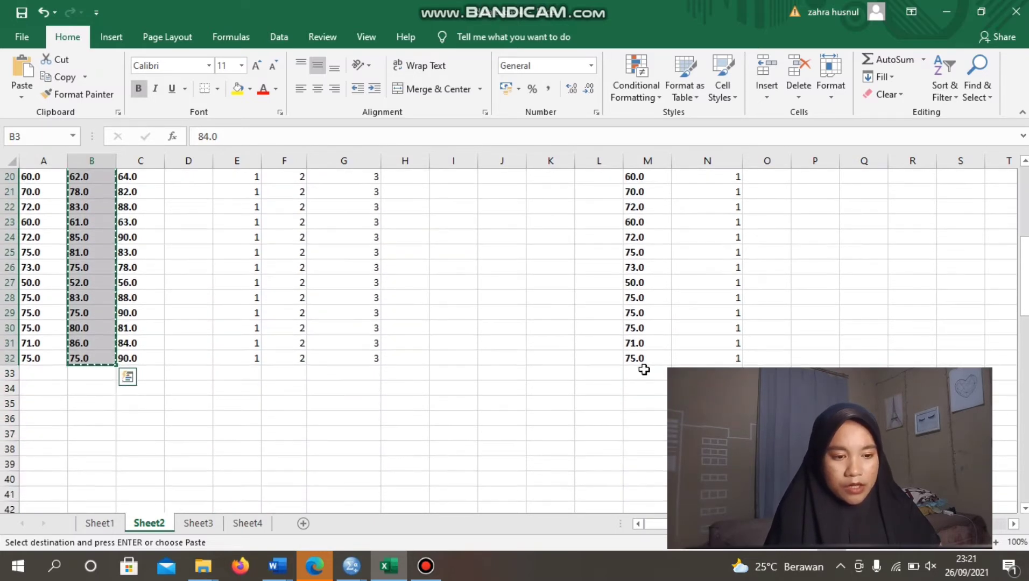
left_click(644, 372)
key("ctrl+v")
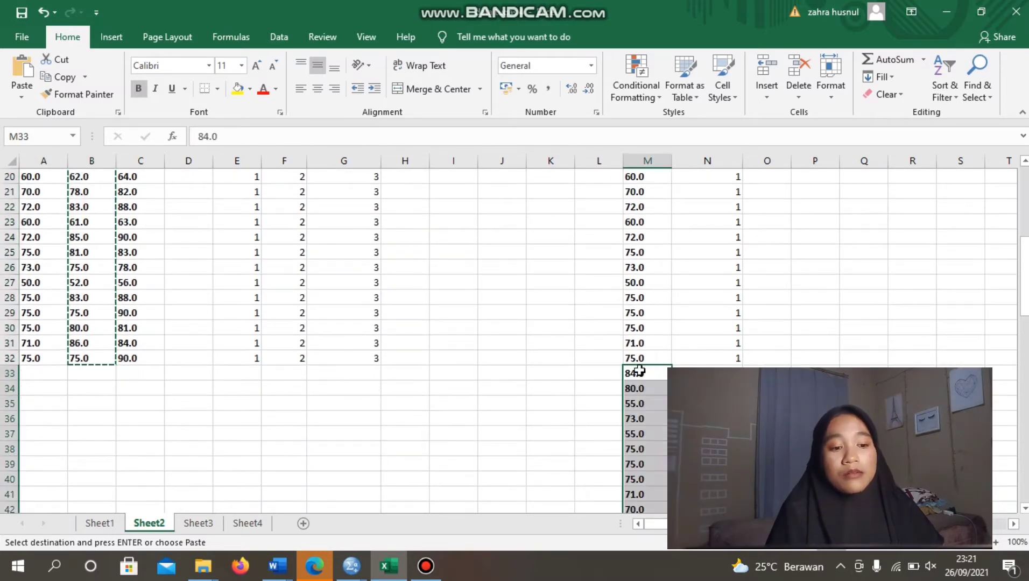
Step: Copy the writing codes from F3:F32 into the kode kelas column directly below the statistik codes, starting at N33
scroll(563, 384, "up", 5)
scroll(358, 354, "up", 2)
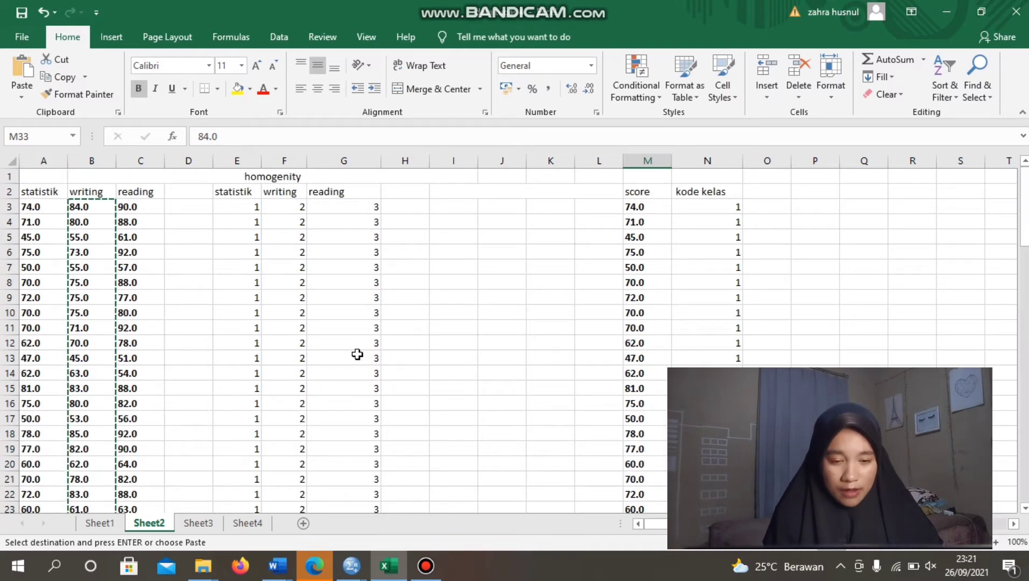
left_click(294, 210)
key("ctrl+shift+Down")
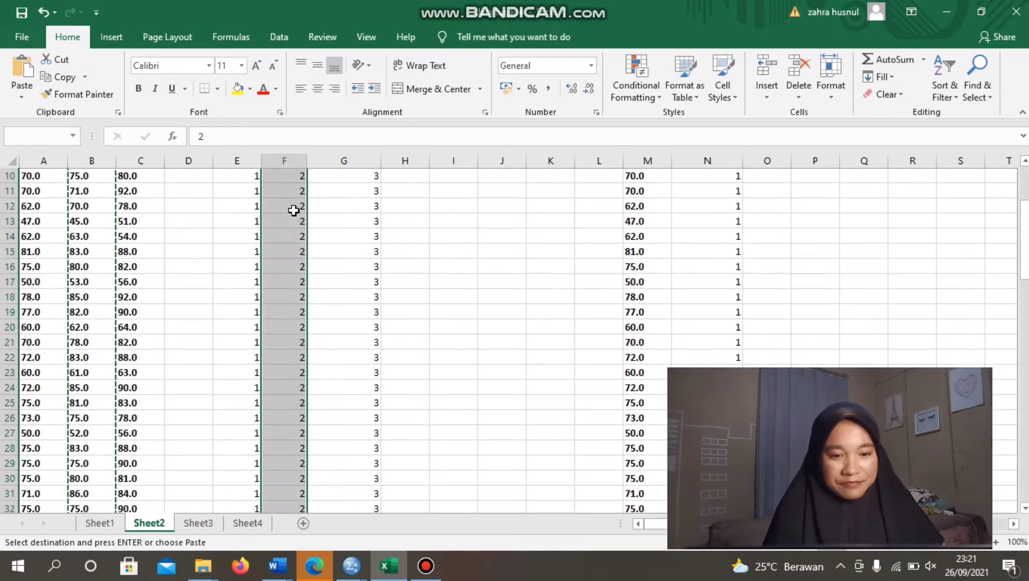
key("ctrl+c")
scroll(499, 315, "down", 3)
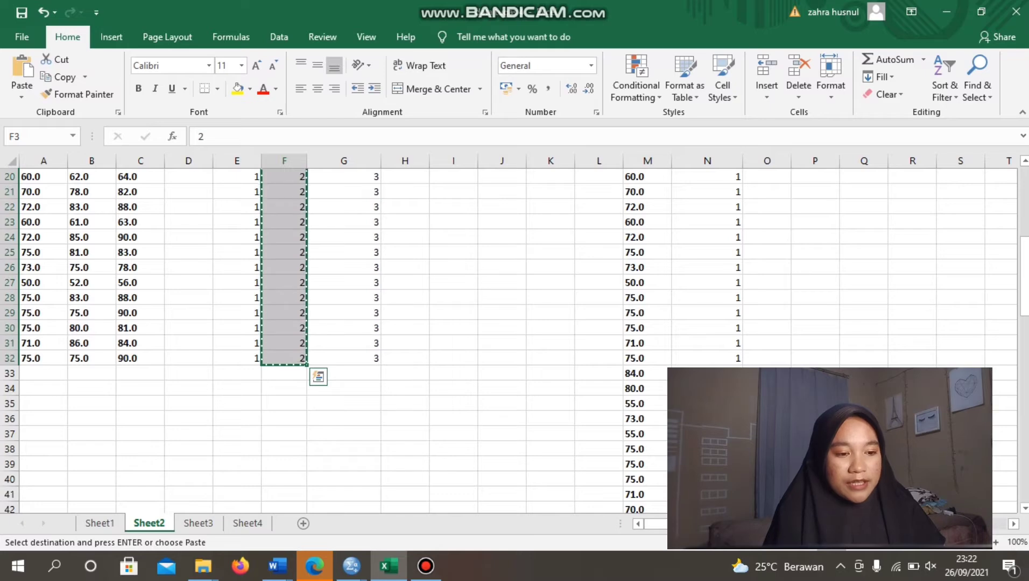
left_click(729, 375)
key("ctrl+v")
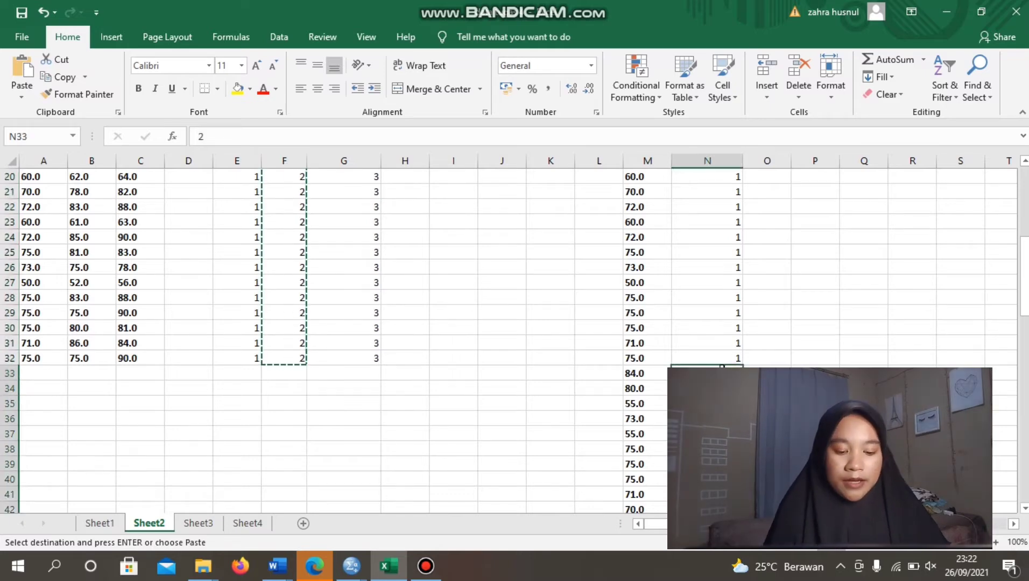
Step: Copy the reading scores from C3:C32 into the score column directly below the writing scores, starting at M63
scroll(723, 366, "up", 6)
left_click(132, 210)
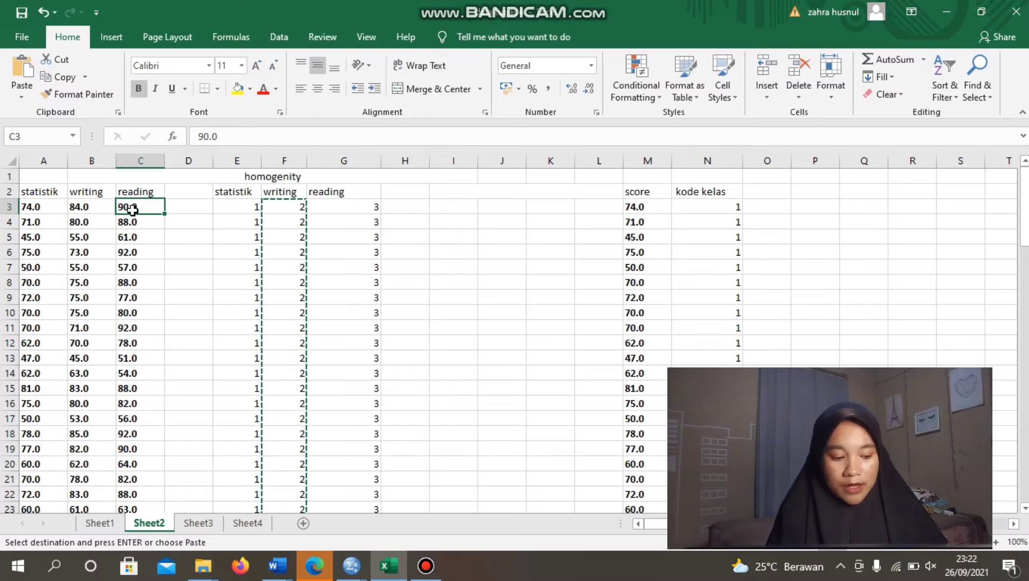
key("ctrl+shift+Down")
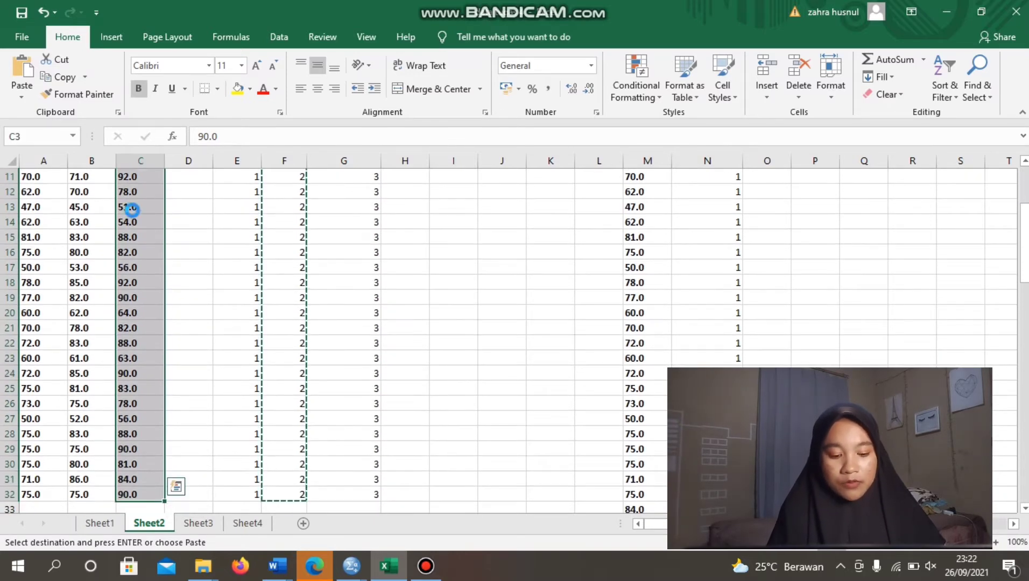
scroll(620, 356, "down", 9)
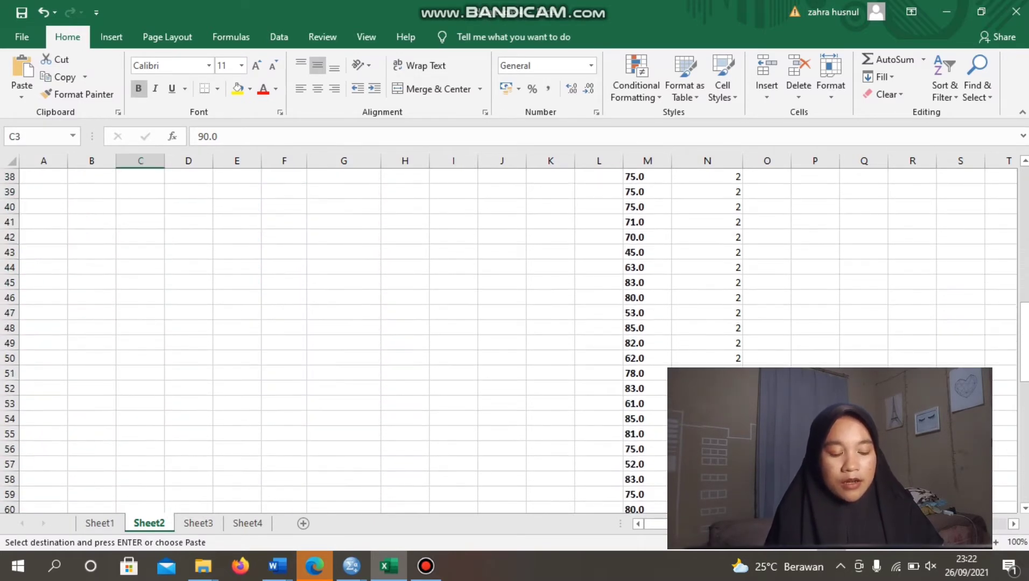
scroll(621, 393, "down", 4)
left_click(643, 372)
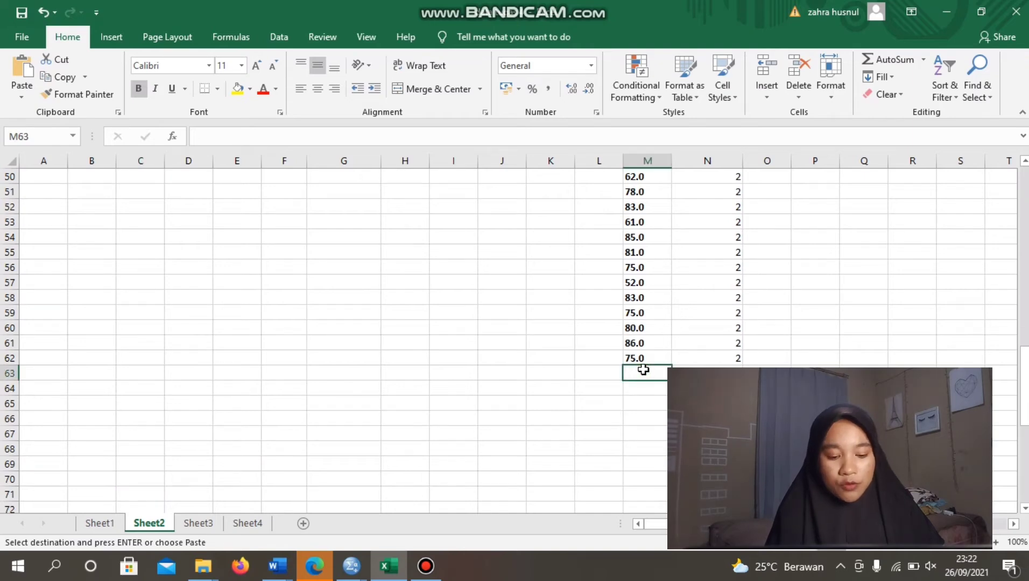
key("ctrl+v")
Step: Copy the reading codes from G3:G32 into the kode kelas column directly below the writing codes, starting at N63
scroll(375, 388, "up", 12)
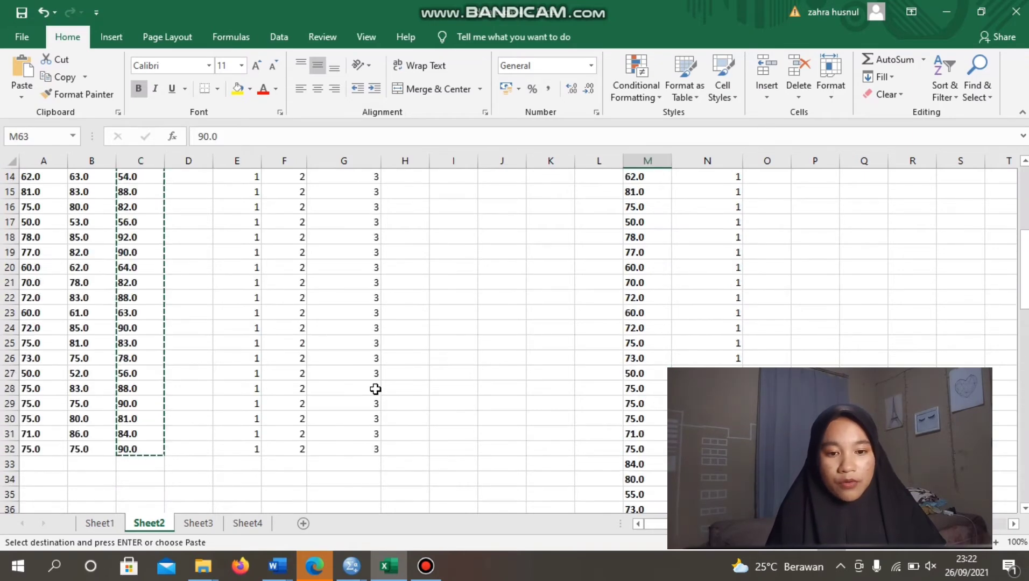
scroll(375, 389, "up", 4)
left_click(371, 209)
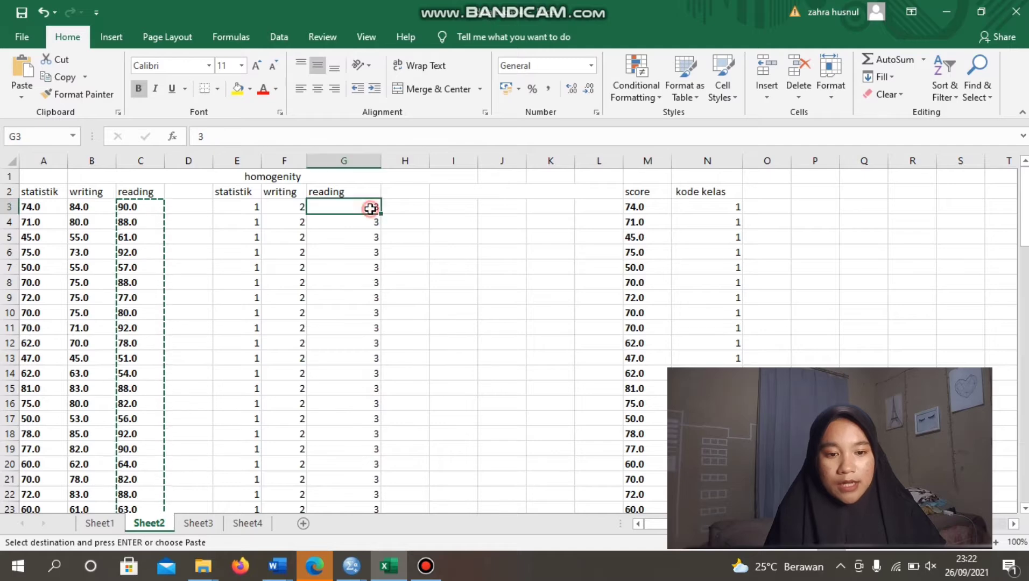
double_click(379, 214)
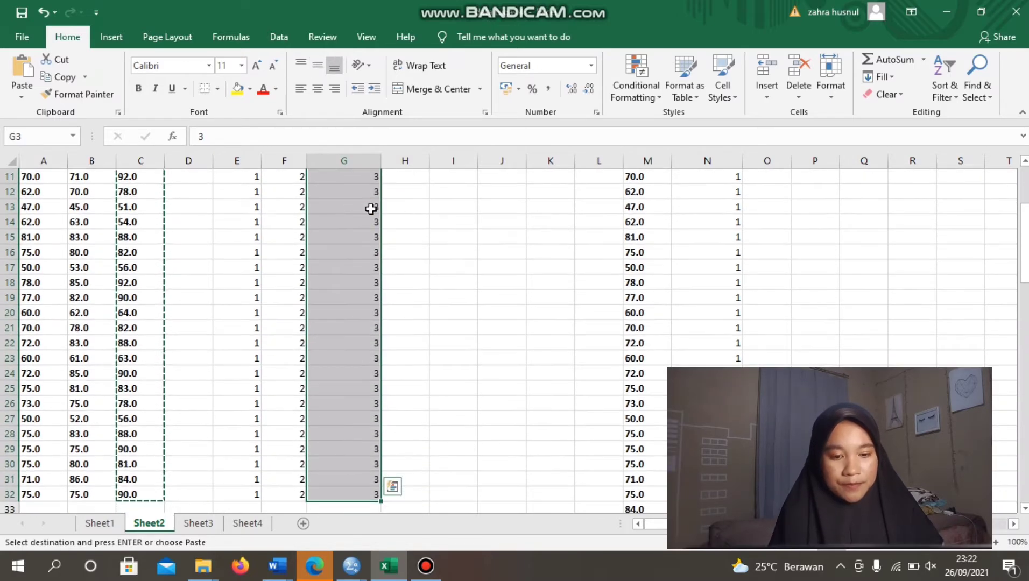
scroll(371, 209, "down", 12)
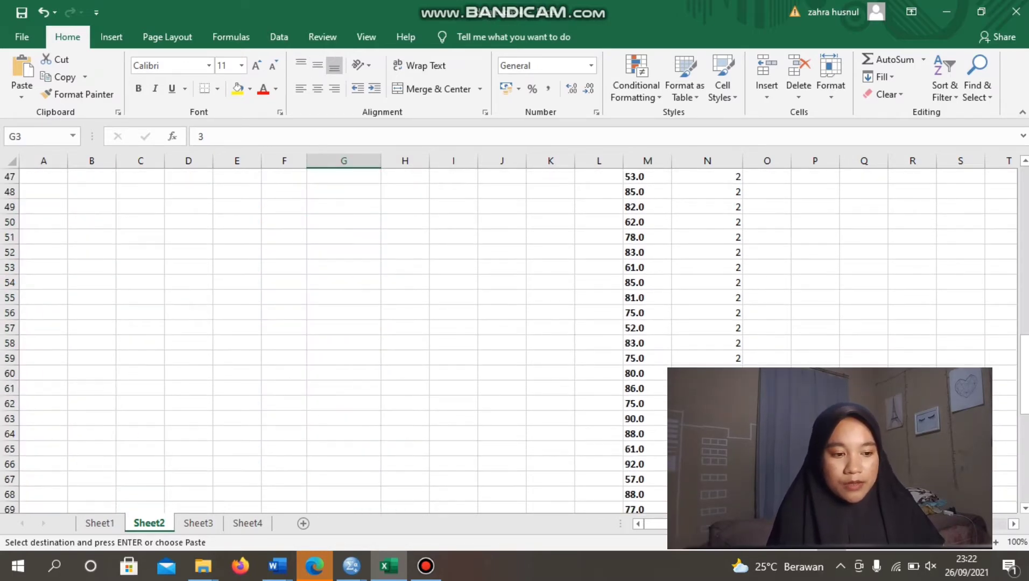
left_click(707, 419)
key("ctrl+v")
Step: Review the stacked score and kode kelas columns, comparing each group of scores with its class code down to row 92
scroll(509, 341, "down", 12)
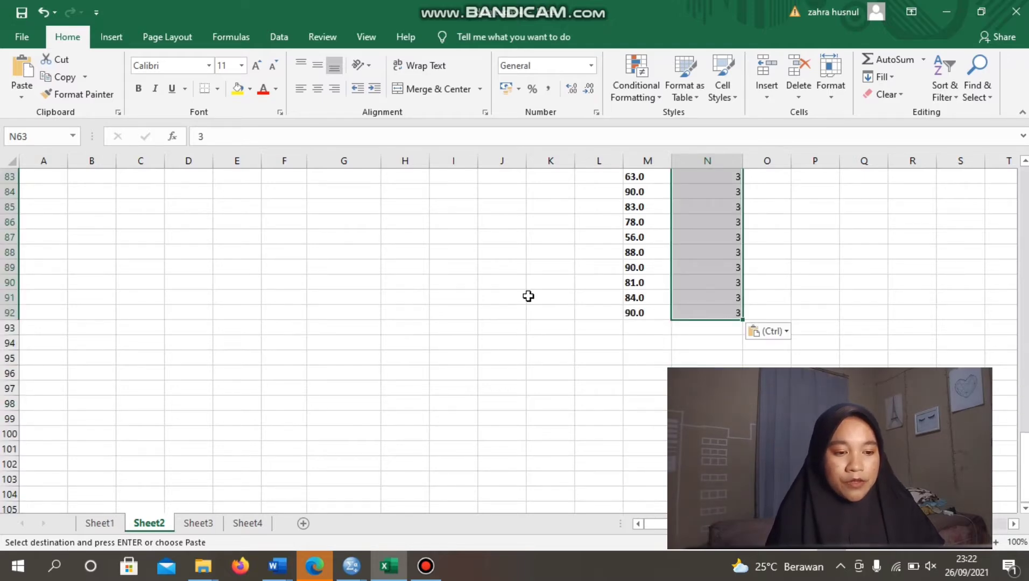
left_click(643, 339)
left_click(643, 312)
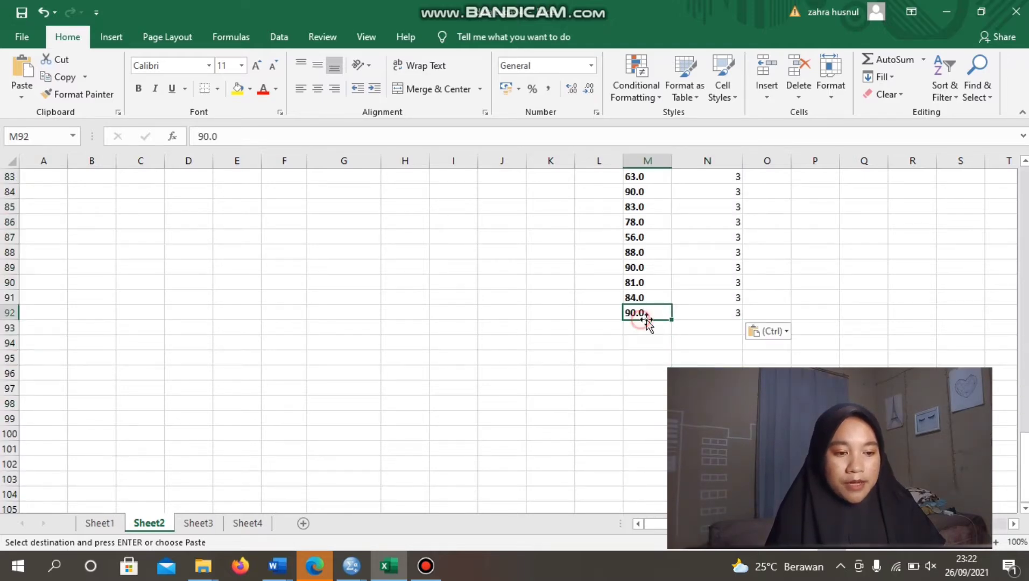
key("Right")
scroll(657, 323, "up", 10)
scroll(655, 324, "up", 17)
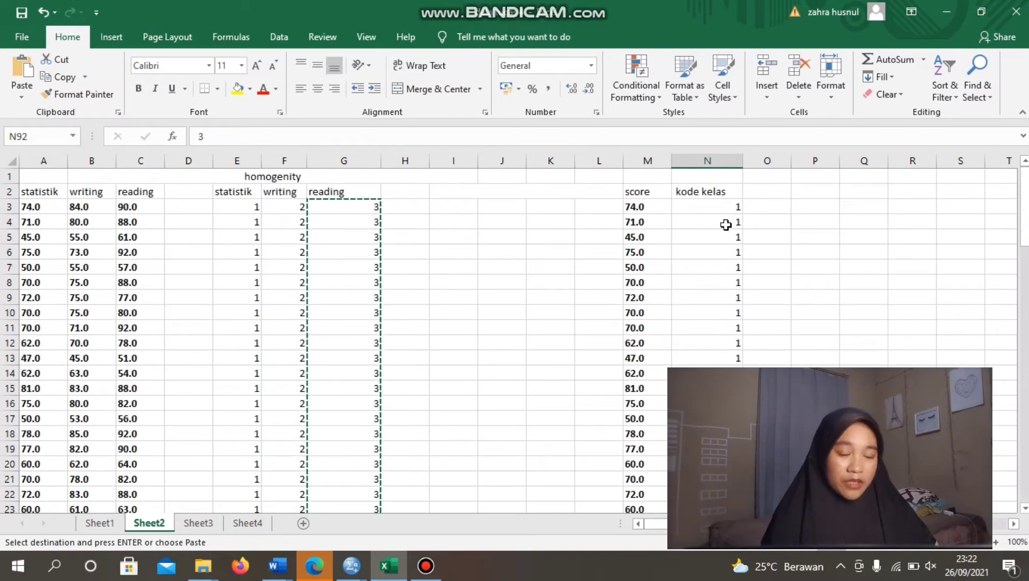
left_click(724, 223)
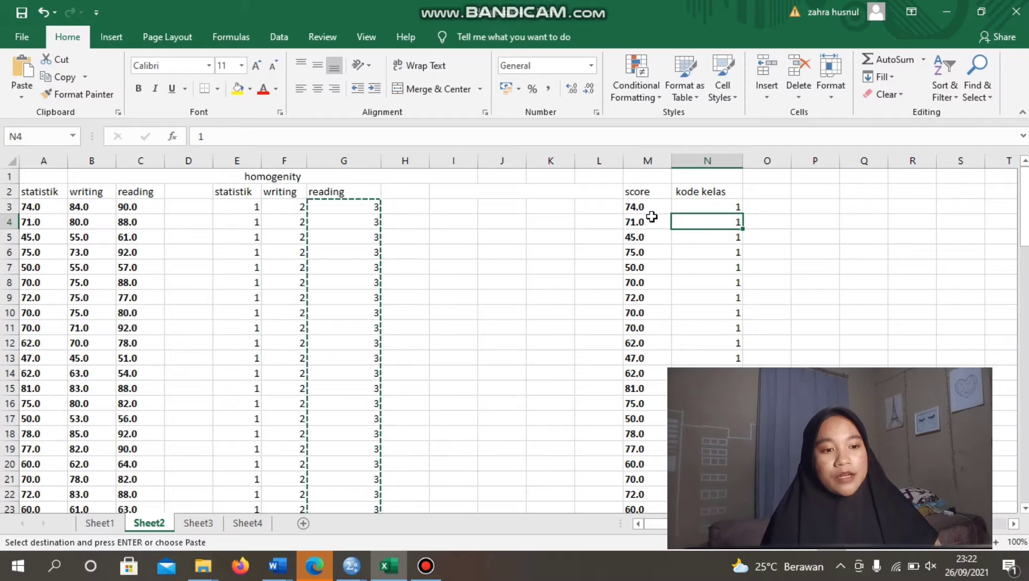
left_click_drag(651, 209, 653, 512)
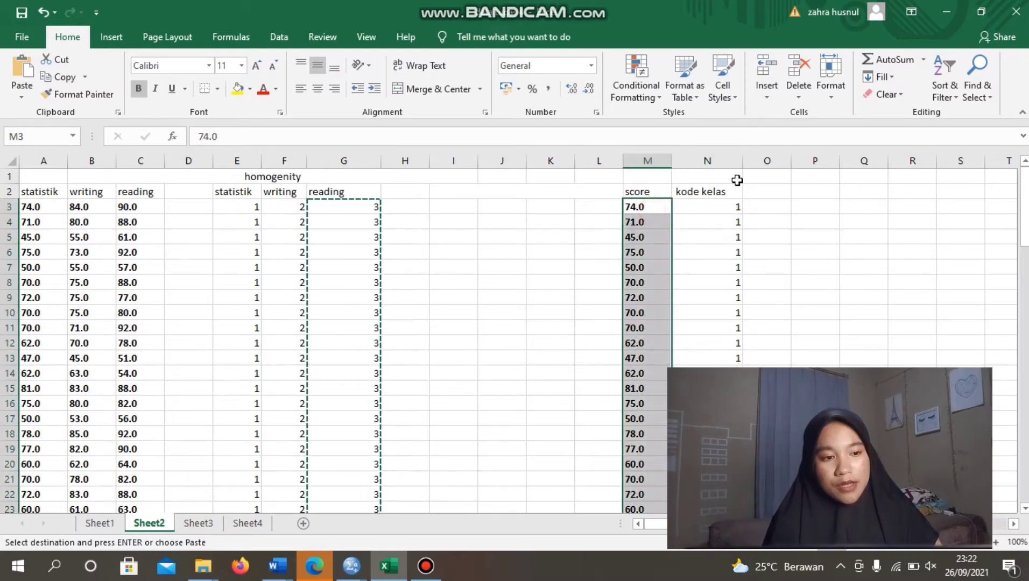
left_click_drag(721, 209, 720, 434)
scroll(719, 435, "down", 6)
scroll(719, 435, "down", 2)
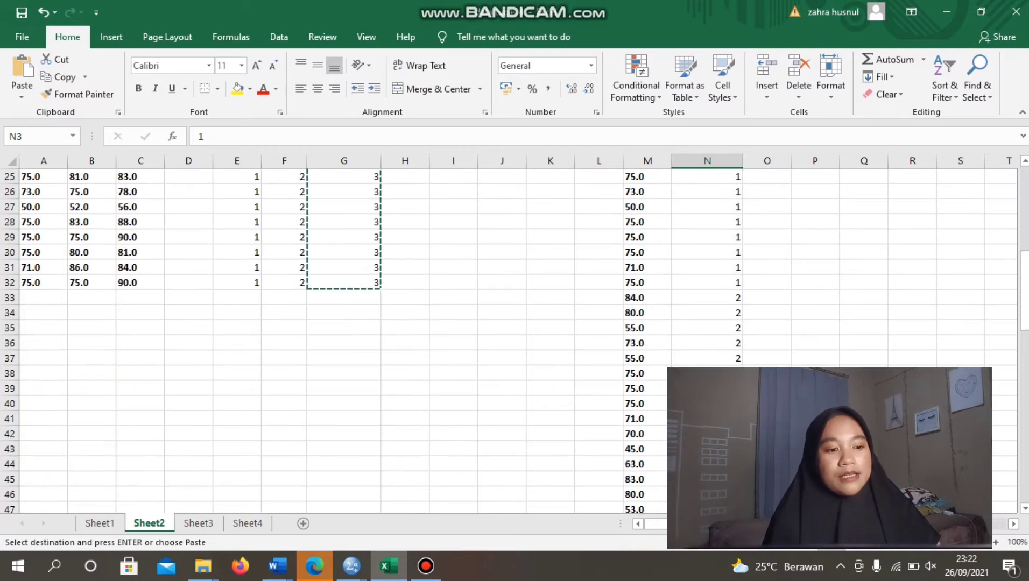
left_click_drag(639, 311, 643, 479)
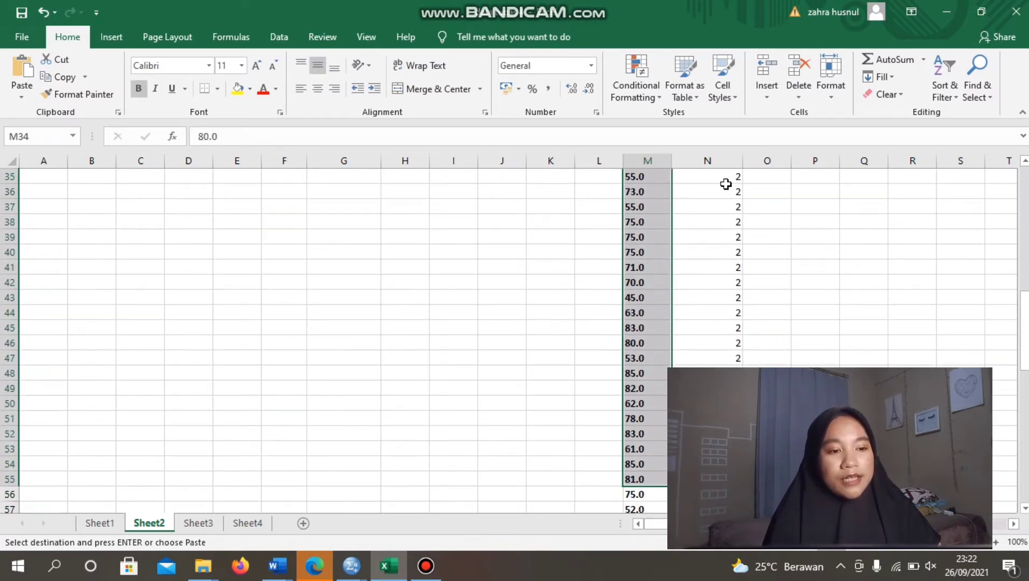
left_click_drag(726, 184, 724, 377)
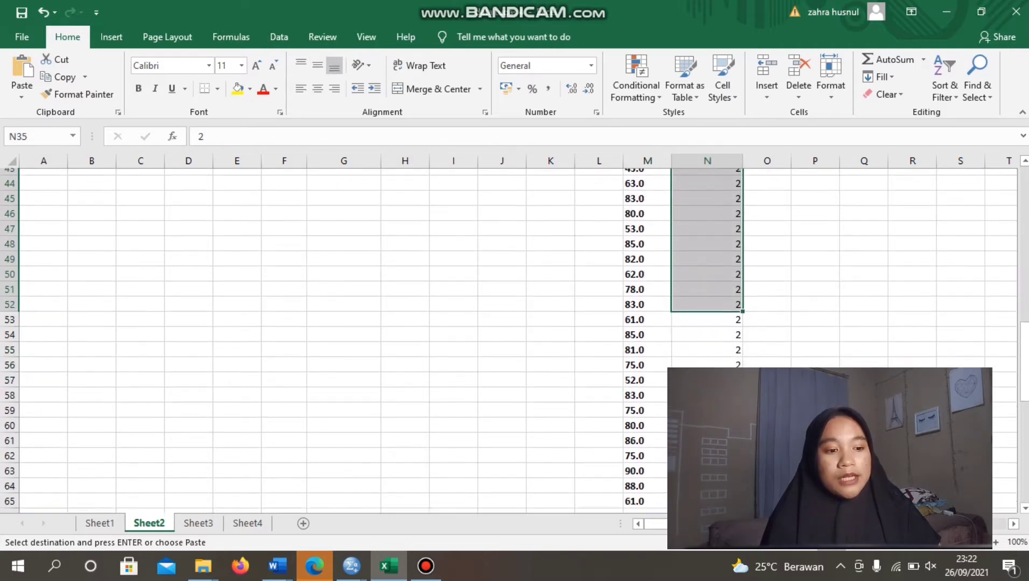
scroll(633, 265, "down", 7)
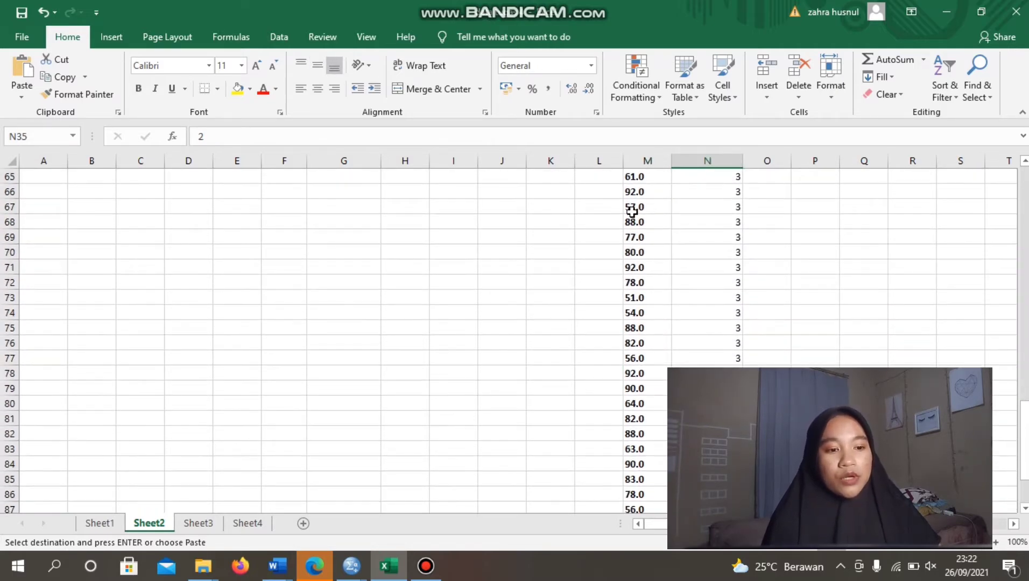
left_click_drag(632, 211, 638, 479)
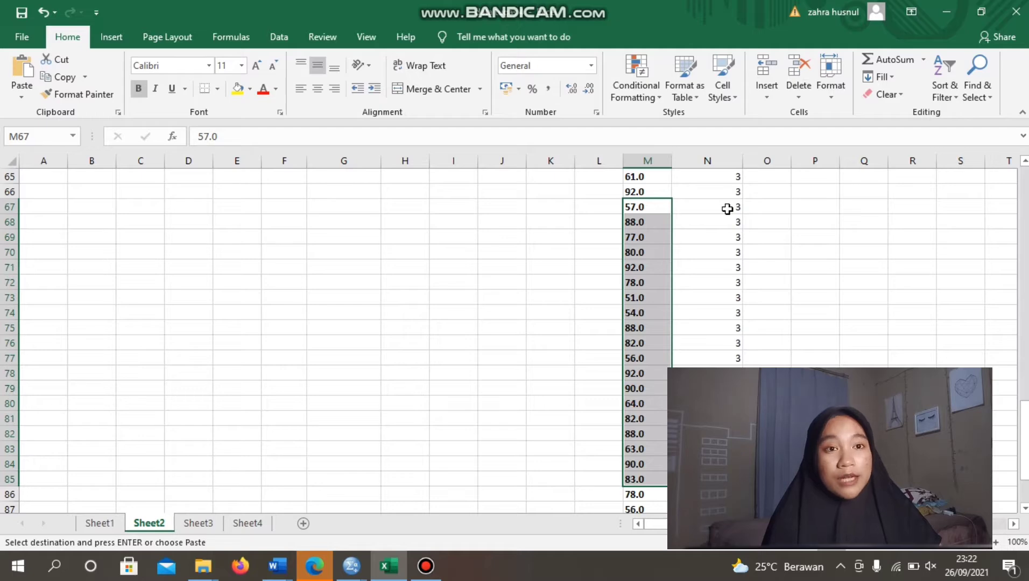
left_click_drag(727, 209, 725, 360)
scroll(725, 360, "up", 12)
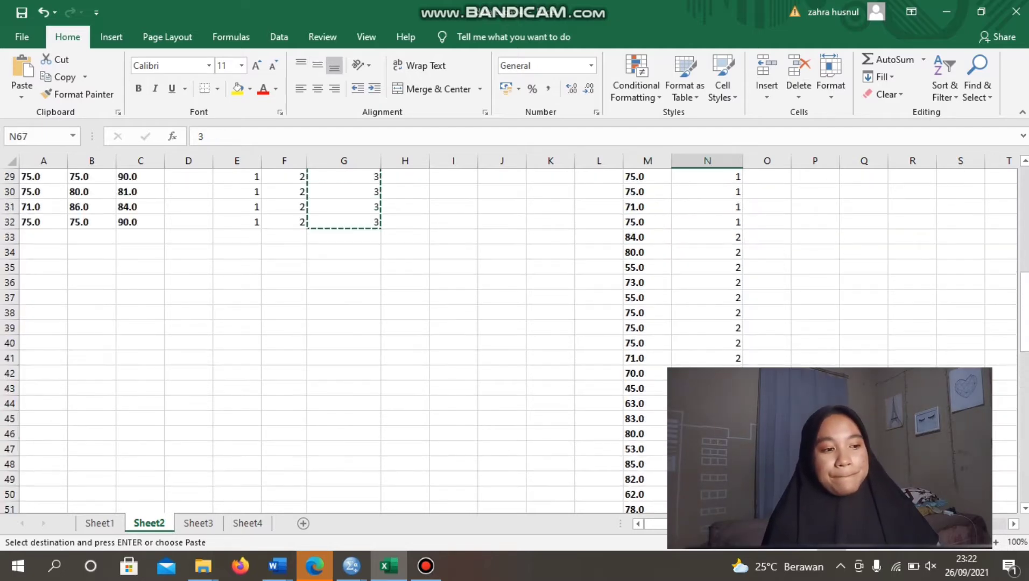
scroll(643, 259, "up", 9)
left_click(641, 209)
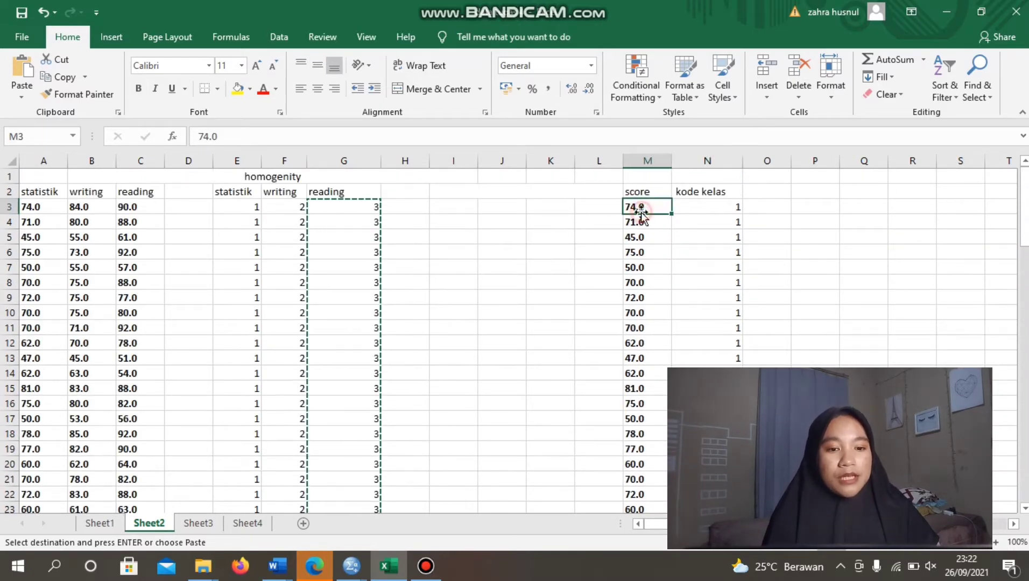
left_click(540, 252)
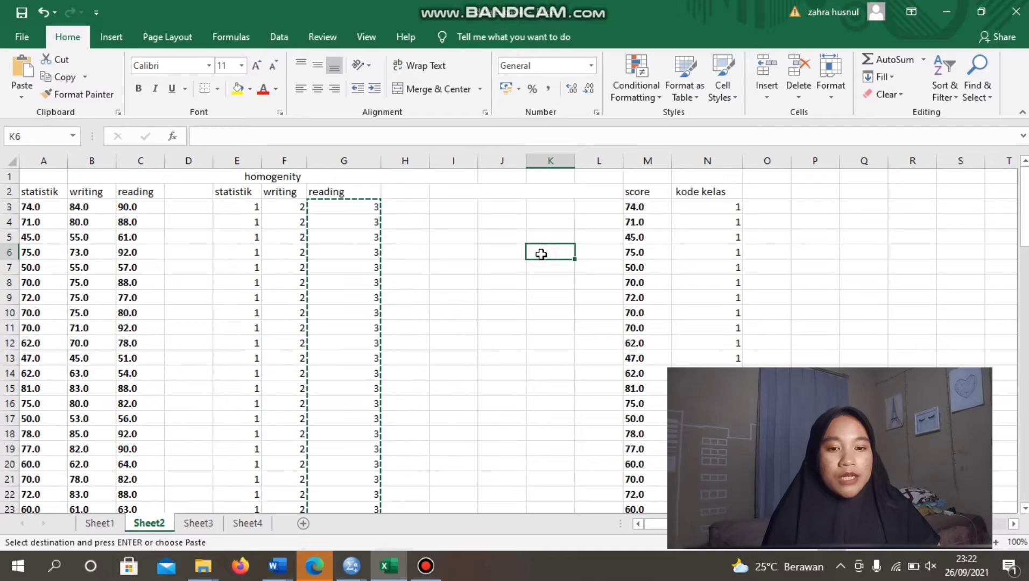
Step: Copy the combined score and kode kelas data in M3:N92
left_click(655, 209)
key("shift+Right")
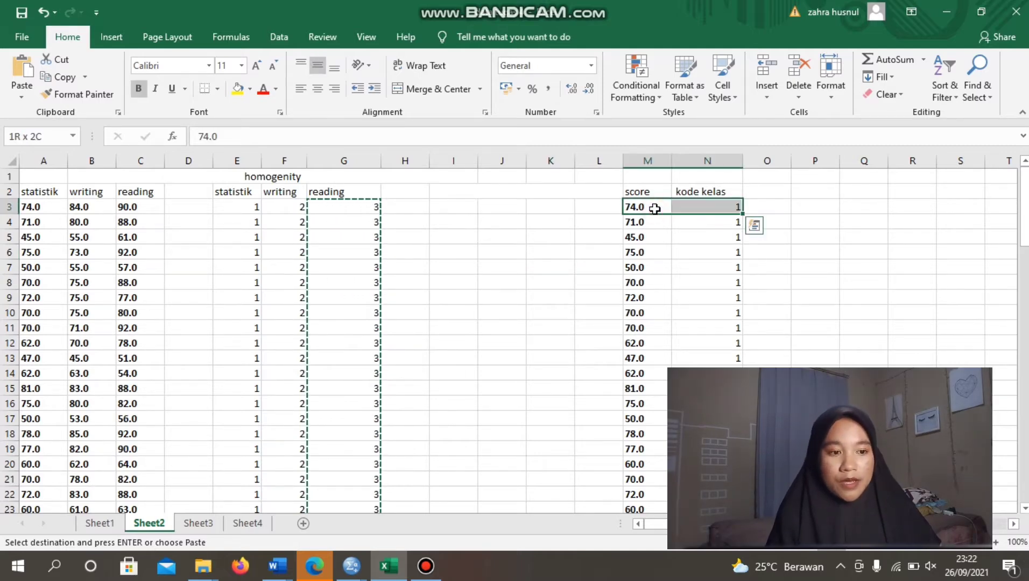
key("ctrl+shift+Down")
key("ctrl+c")
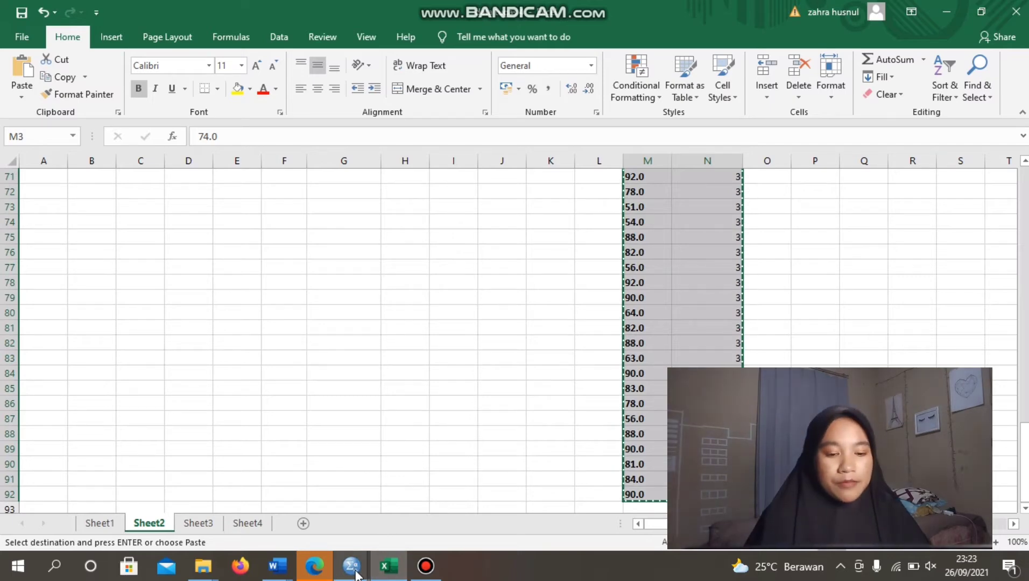
Step: Switch to SPSS and close the Output11 viewer and the Untitled6 dataset without saving either
mouse_move(355, 572)
left_click(419, 462)
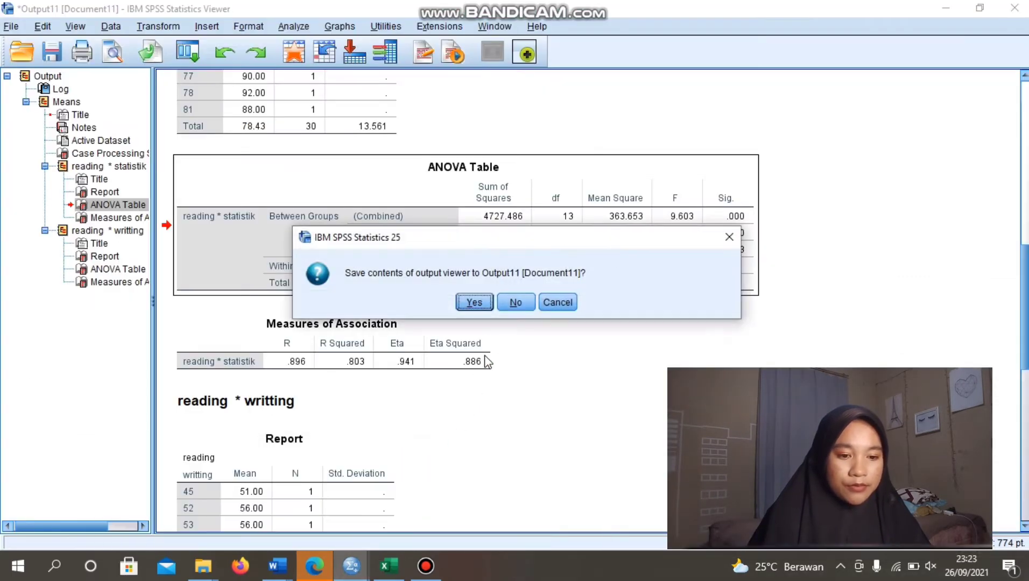
left_click(514, 303)
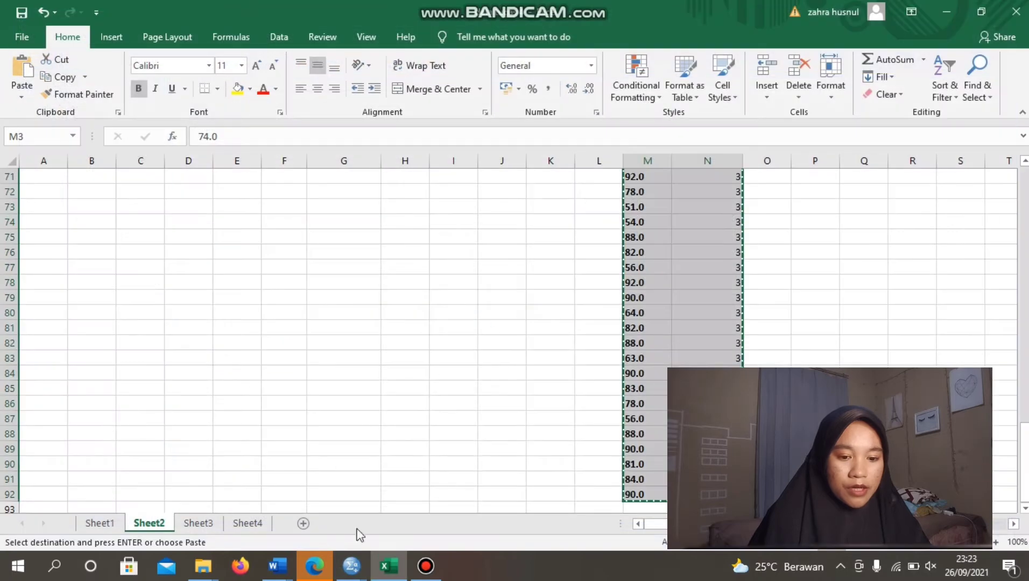
mouse_move(363, 571)
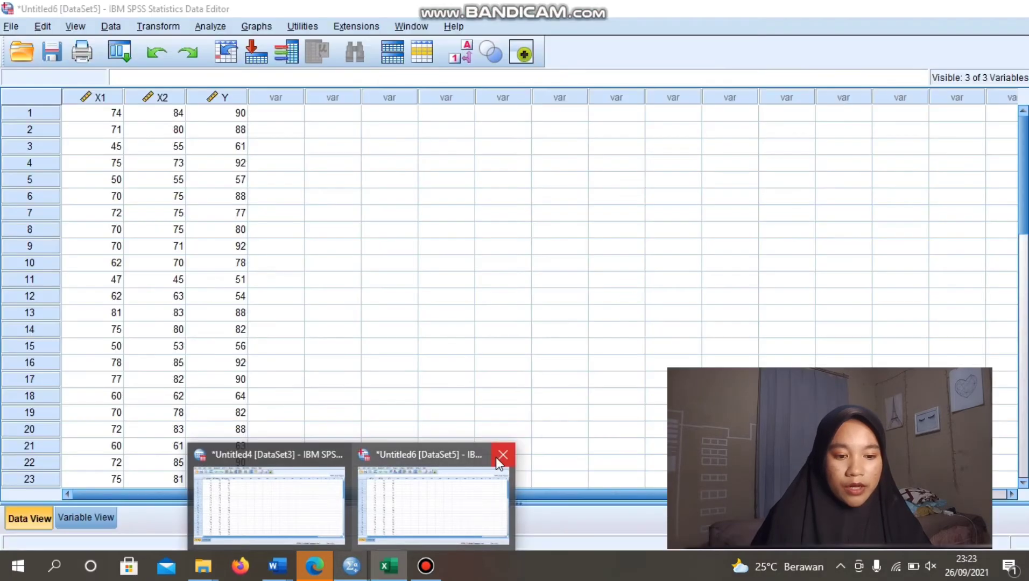
left_click(490, 452)
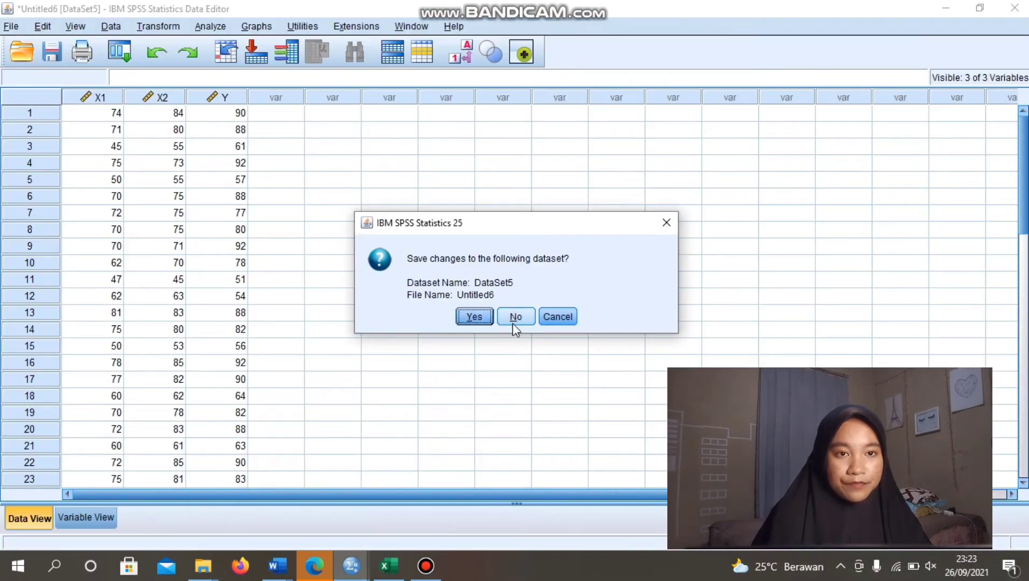
left_click(513, 319)
Step: Create a new dataset from the Untitled4 data editor and paste the copied score and class code columns from its first cell
mouse_move(352, 567)
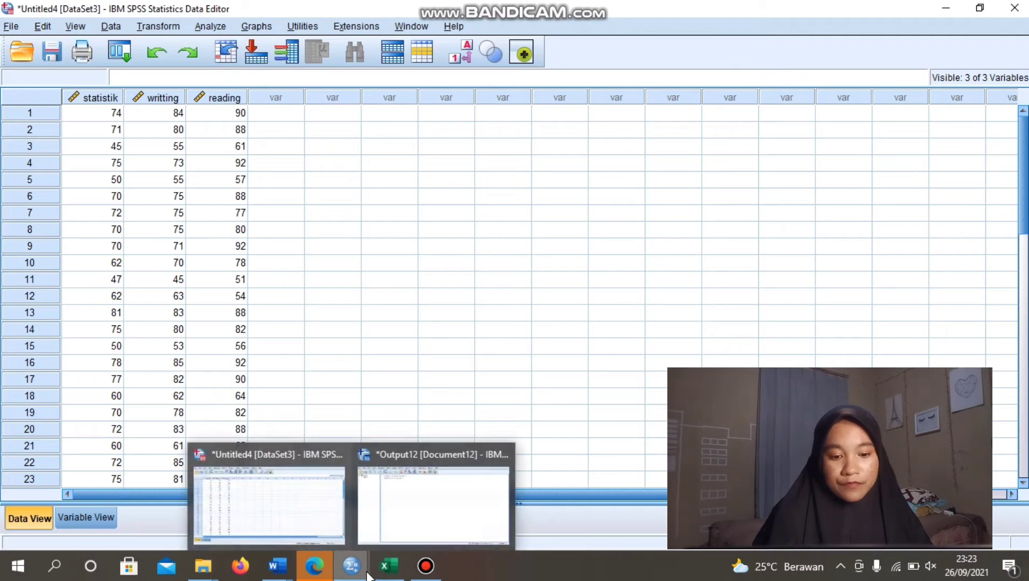
left_click(310, 517)
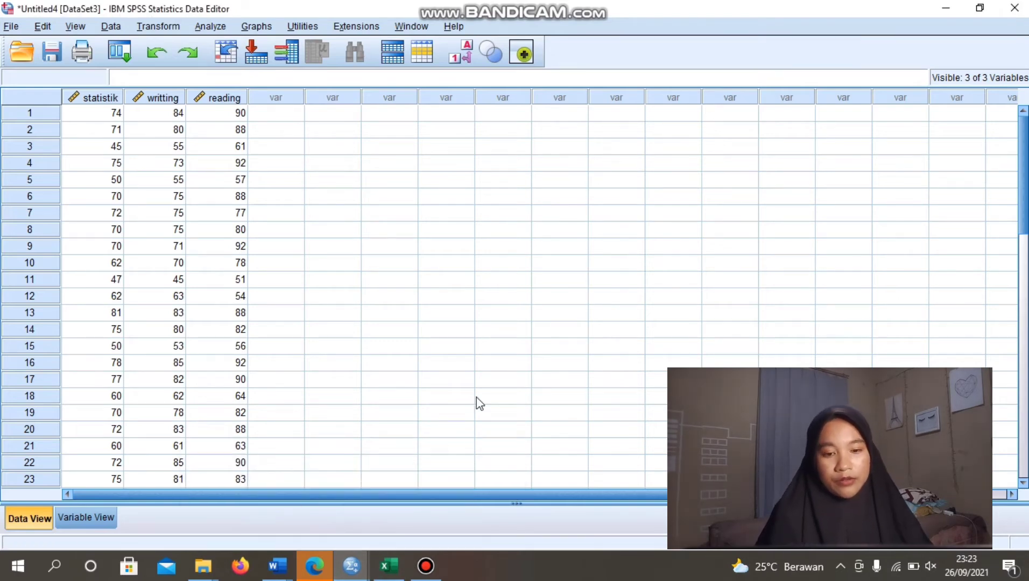
key("ctrl+n")
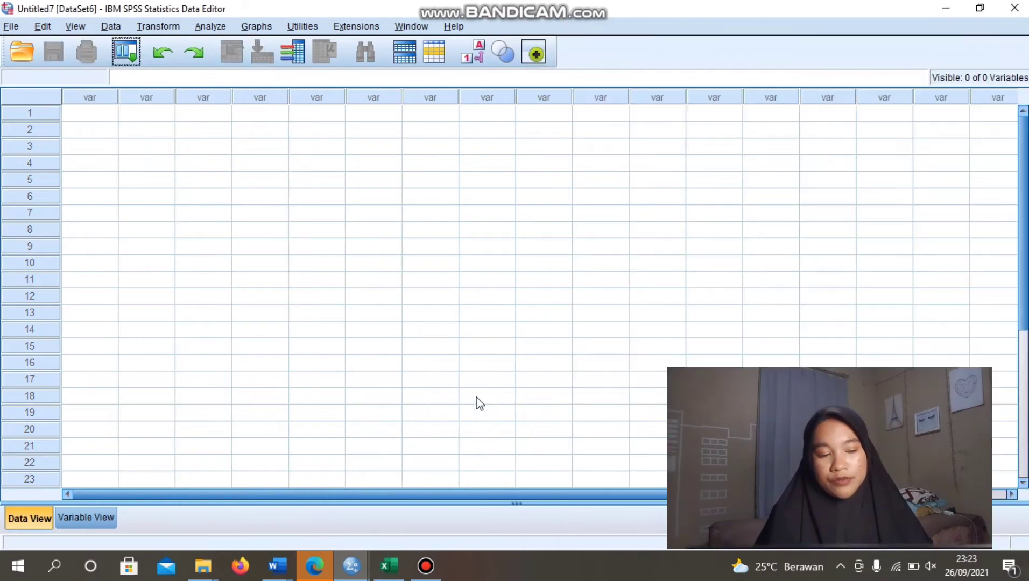
left_click(75, 115)
key("ctrl+v")
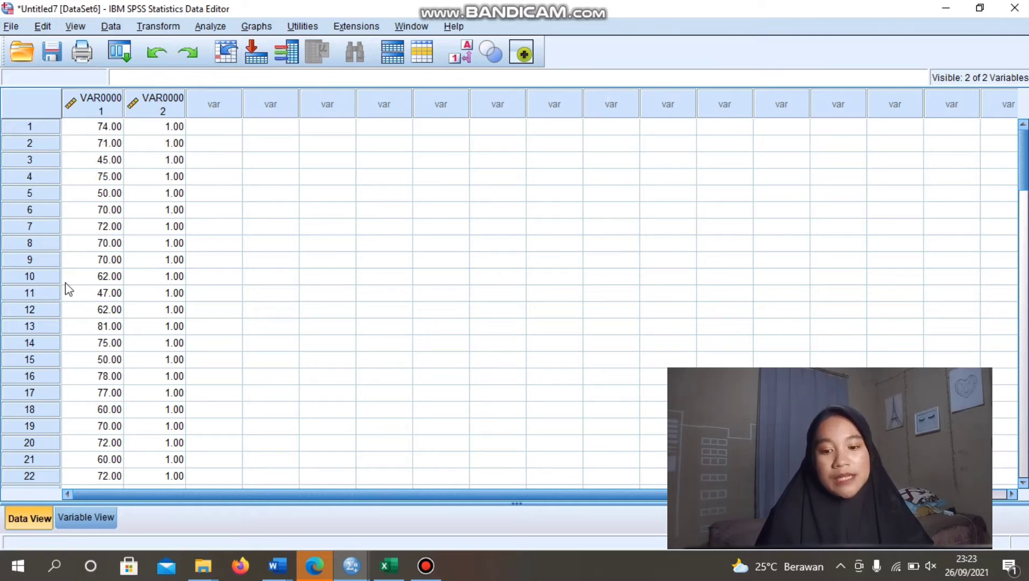
Step: Rename the two variables to score and kodekelas and set the decimals of both to 0
left_click(63, 527)
left_click(106, 92)
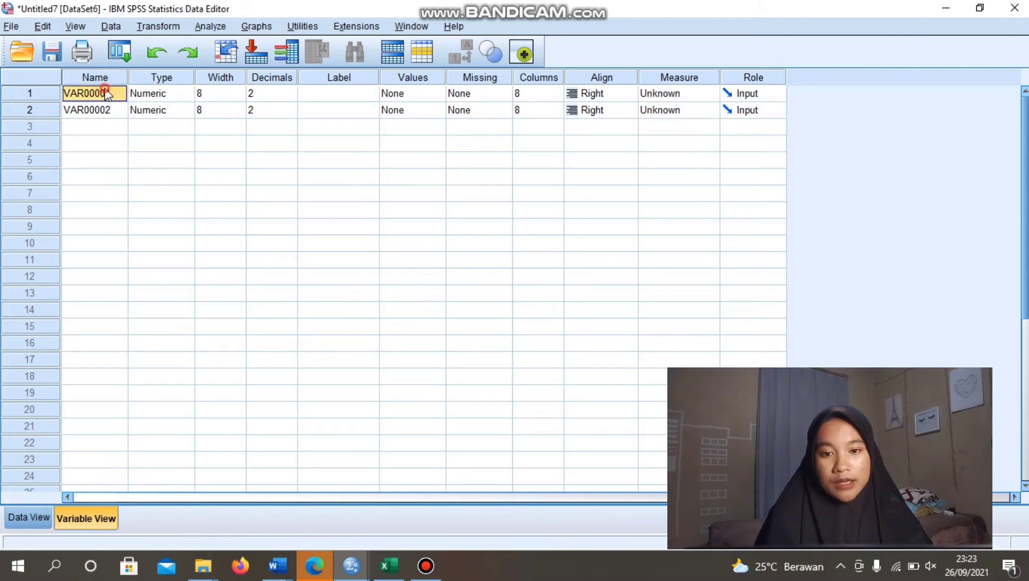
type("score")
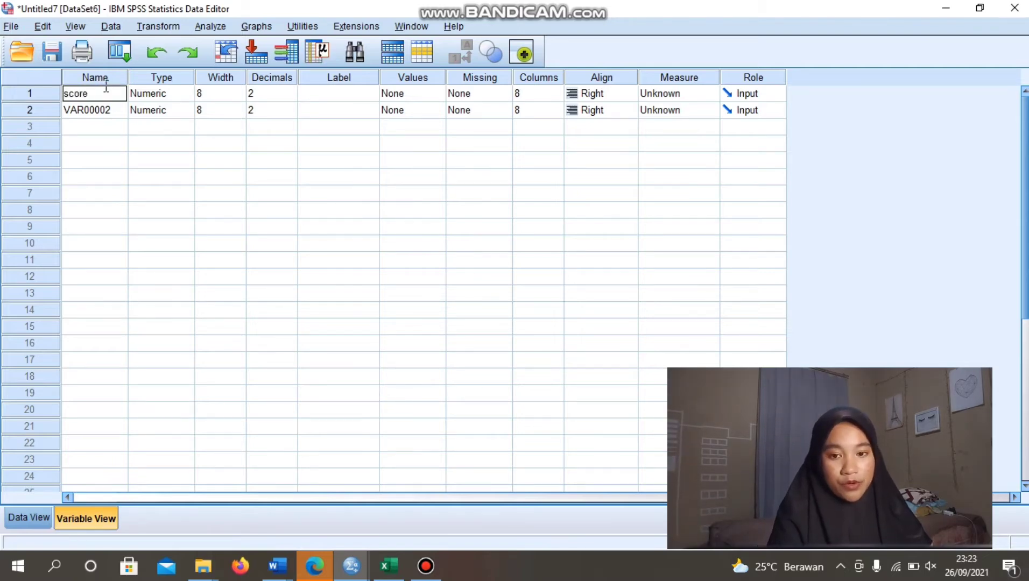
left_click(103, 110)
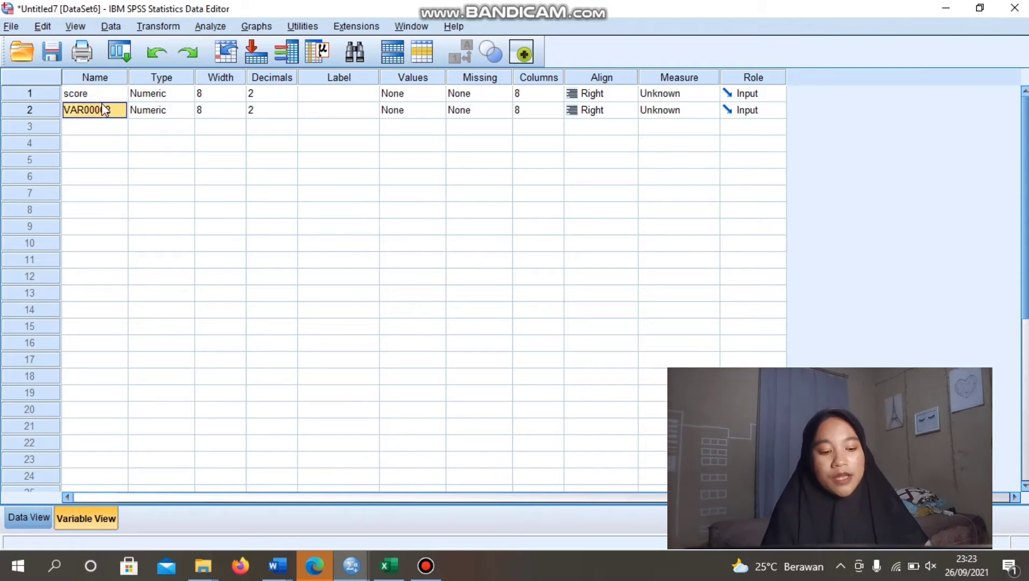
type("kodekelas")
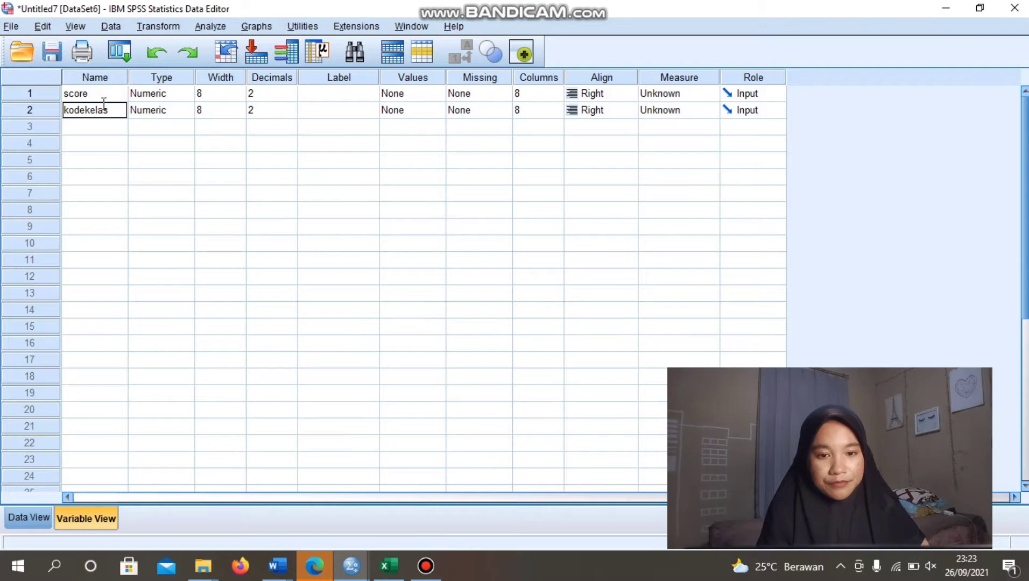
left_click(274, 94)
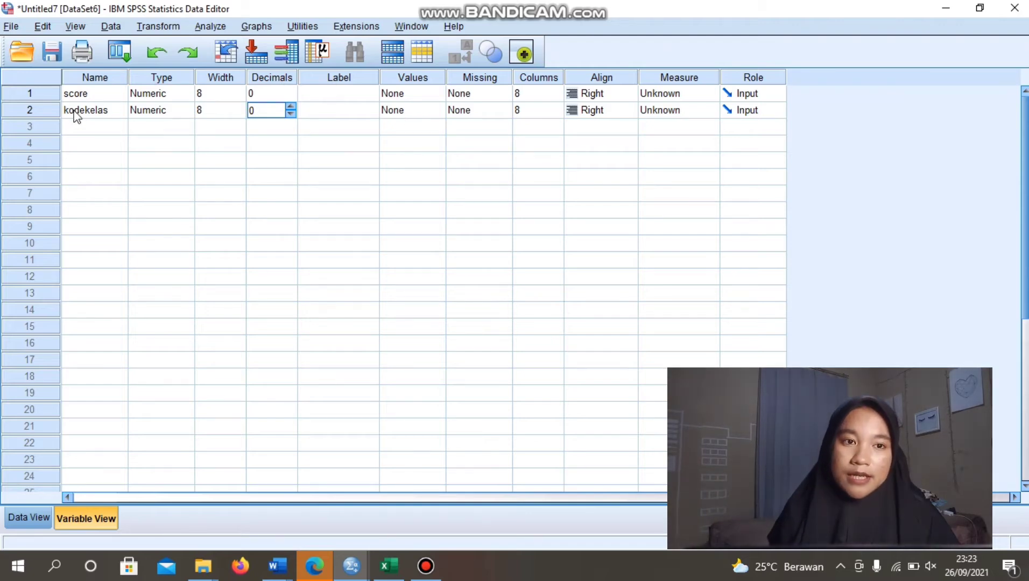
Step: Start the value labels of kodekelas by adding the label statistik for value 1
left_click(422, 107)
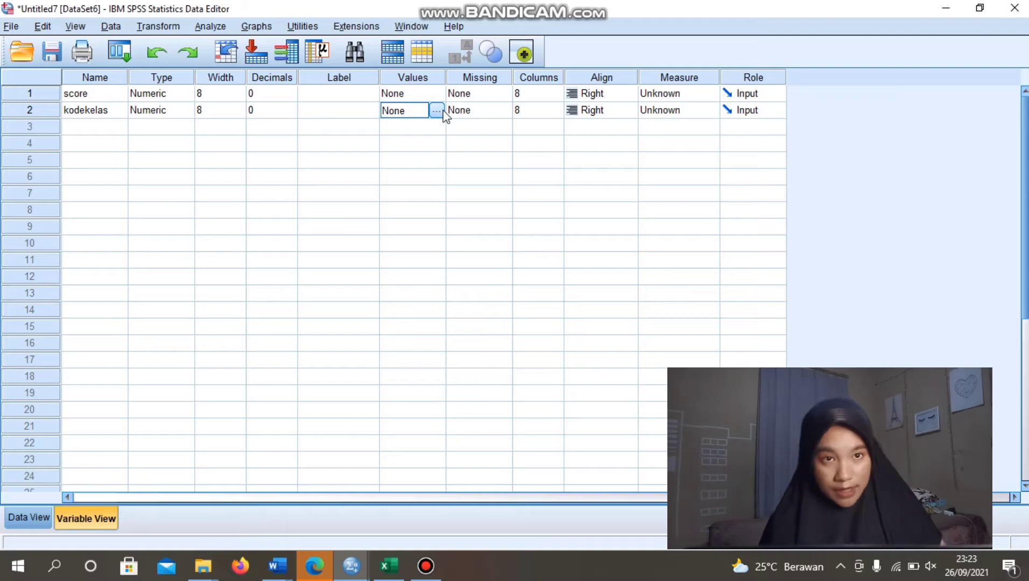
left_click(442, 111)
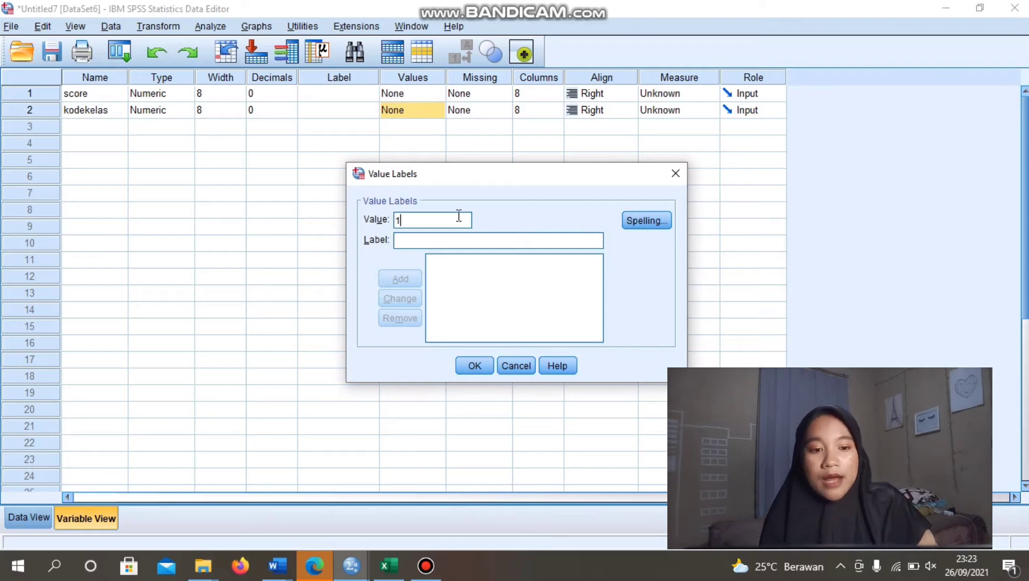
left_click(453, 239)
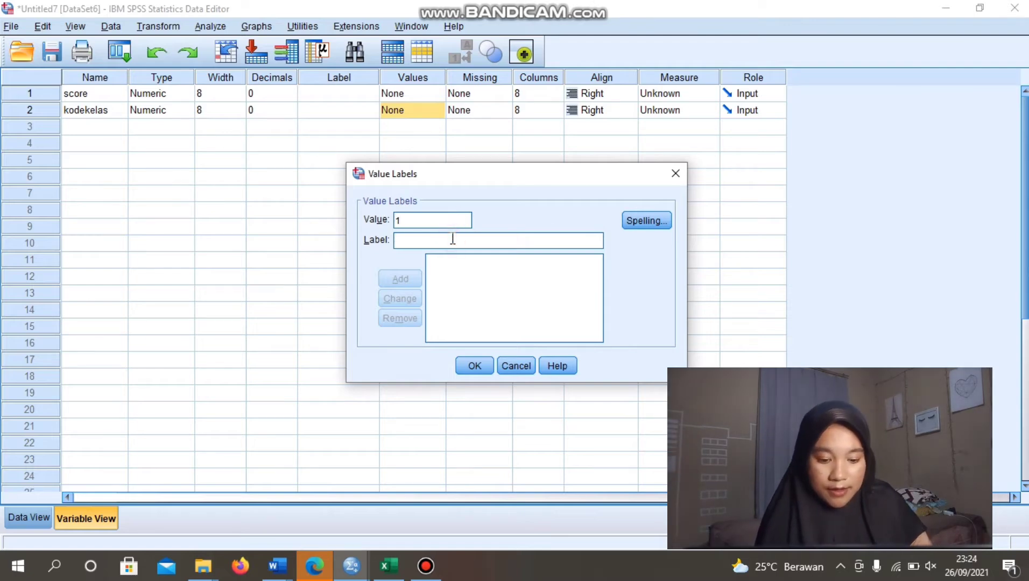
type("statistik")
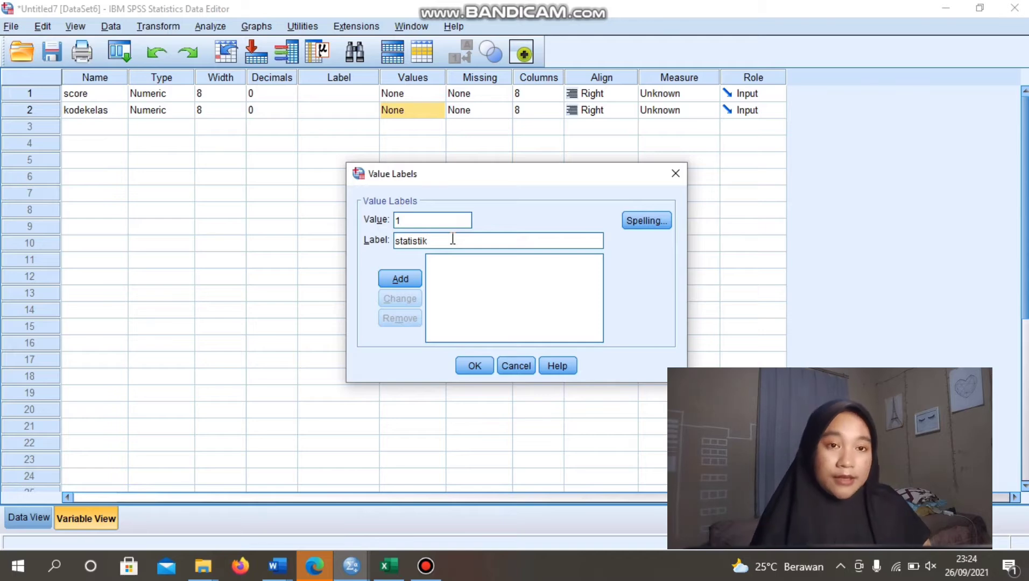
left_click(400, 278)
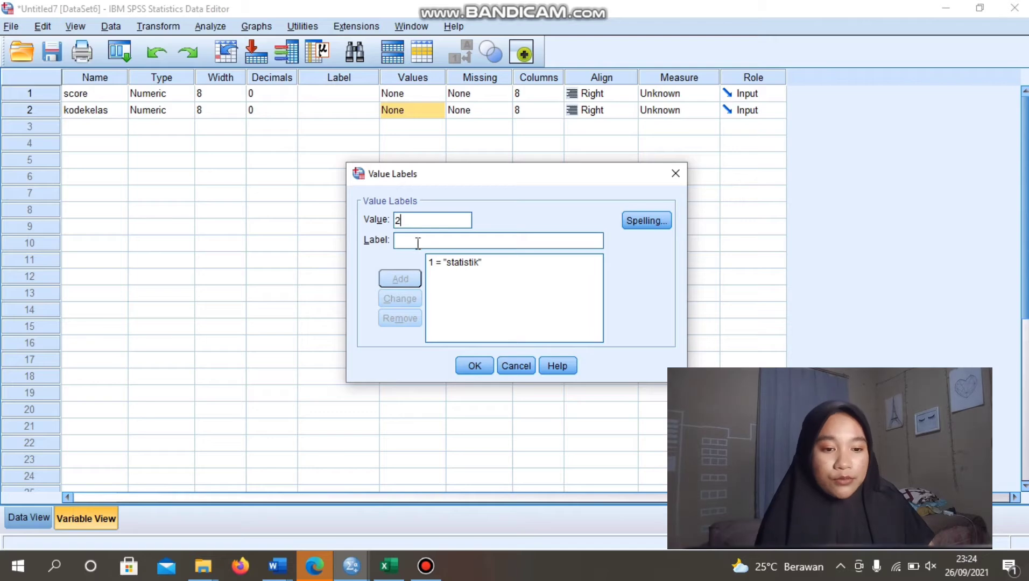
Step: Add the value labels 2 = writting and 3 = reading for kodekelas, apply them and check the label list
left_click(418, 237)
type("wr")
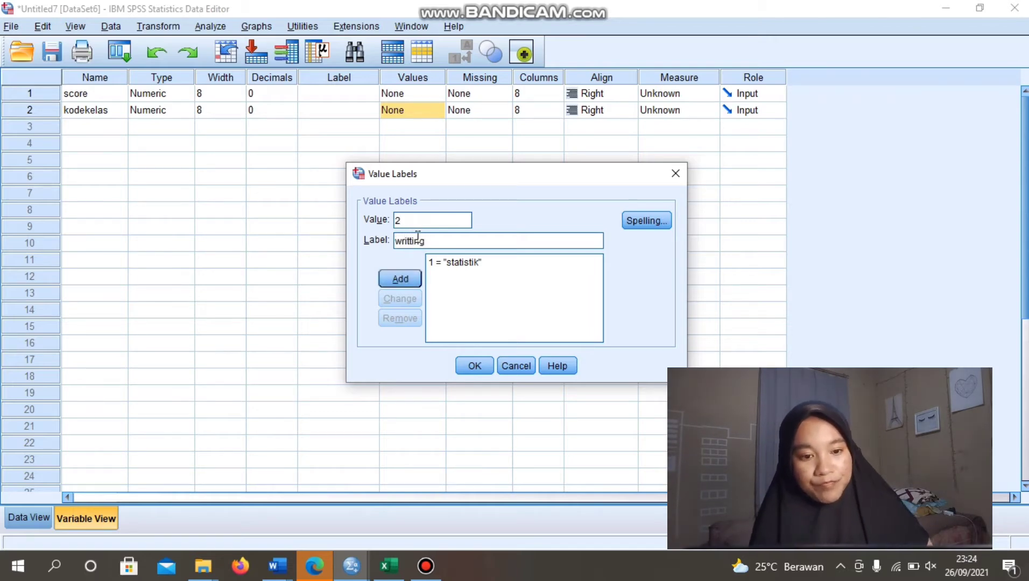
type("itting")
left_click(412, 279)
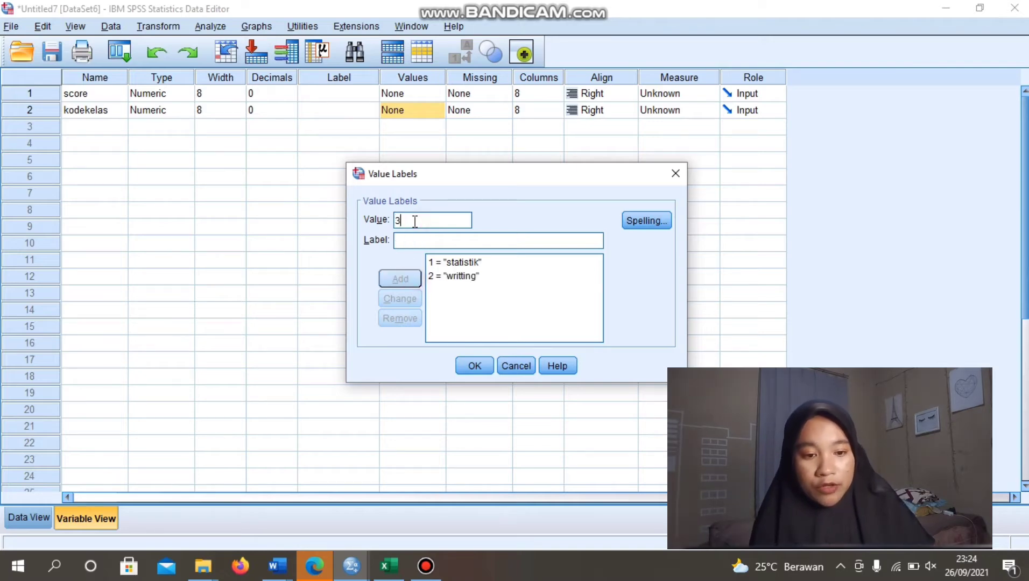
left_click(405, 239)
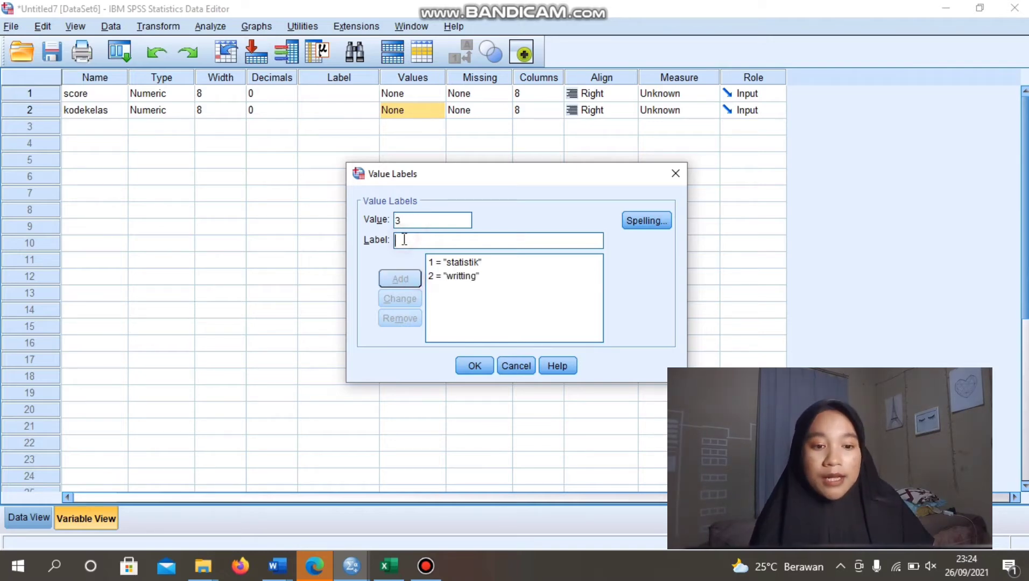
type("reading")
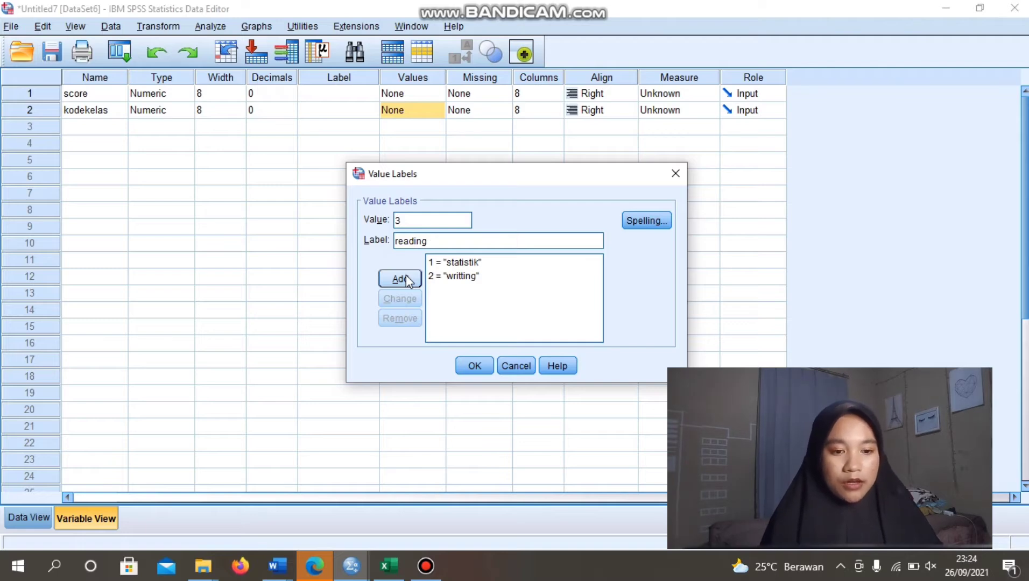
left_click(400, 278)
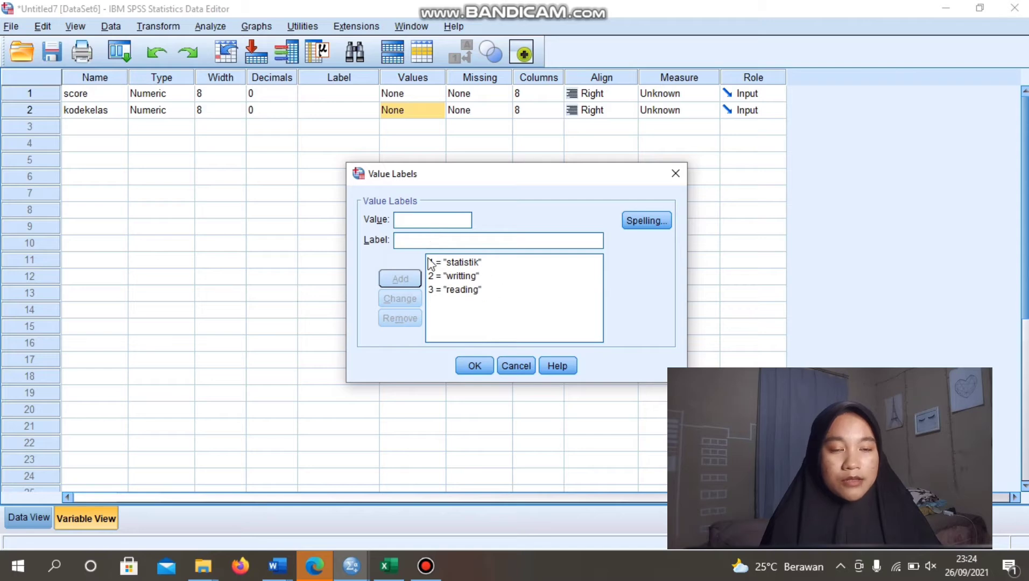
left_click(475, 366)
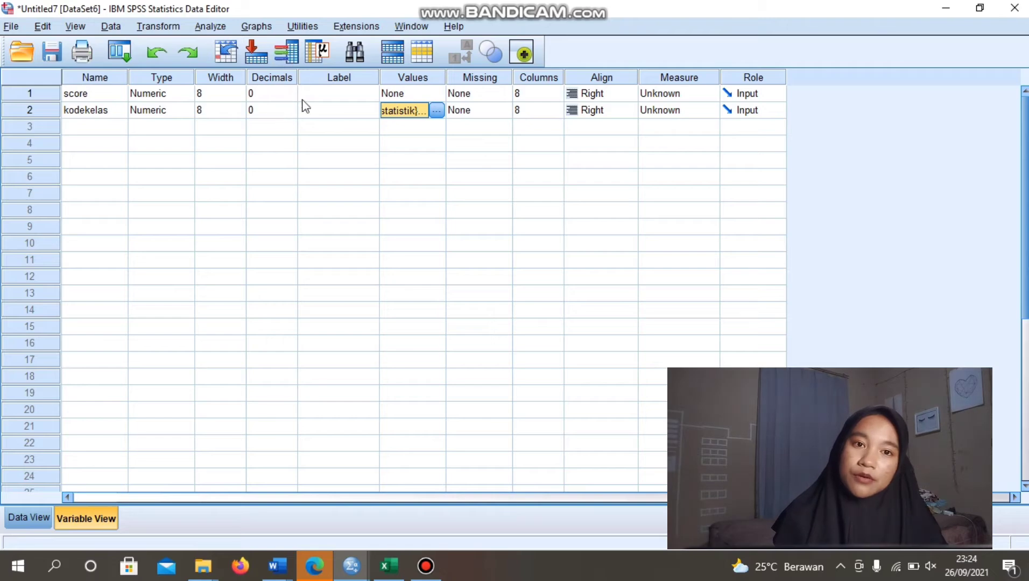
left_click(437, 111)
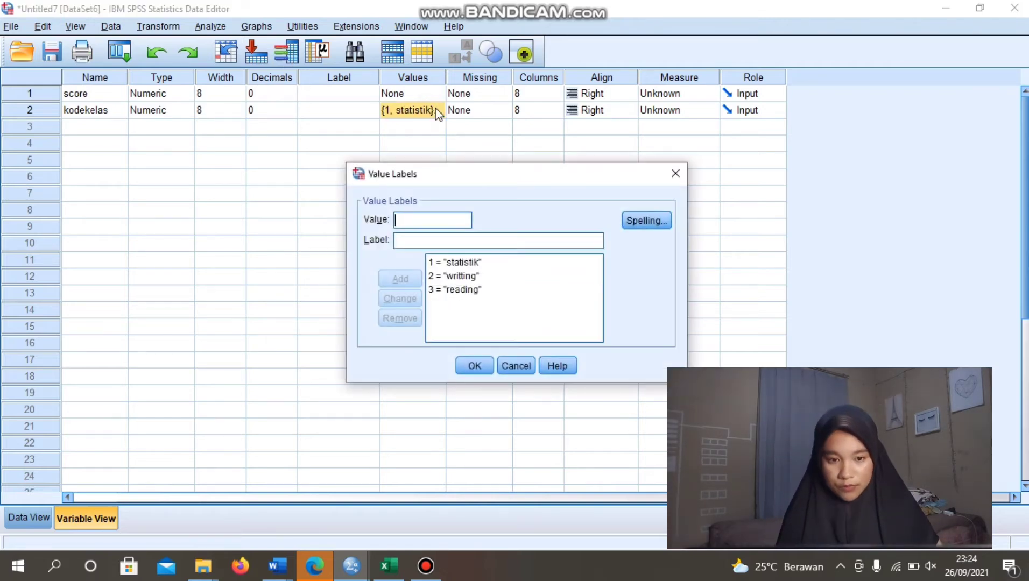
left_click(676, 174)
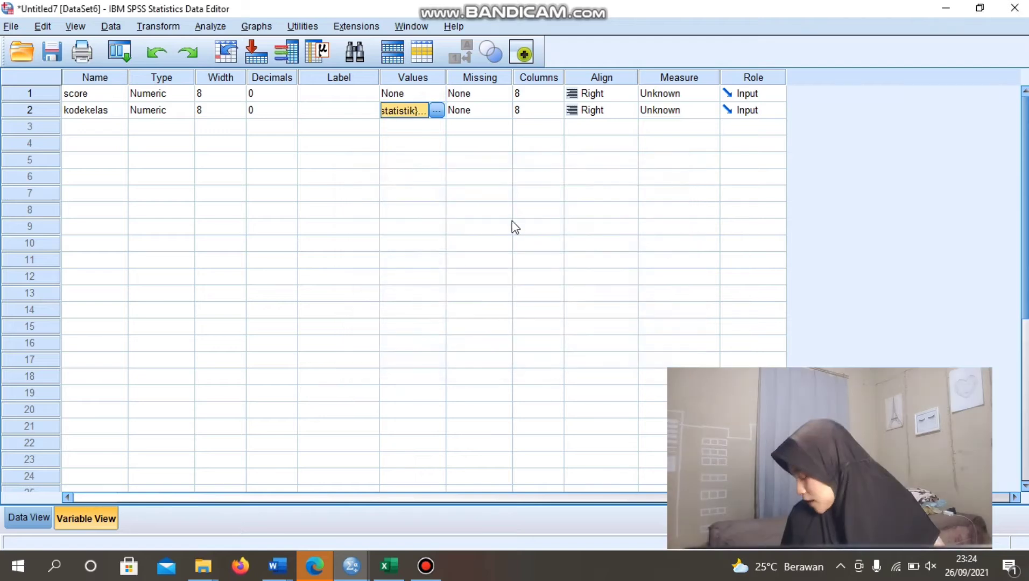
Step: Return to the data and set up a One-Way ANOVA with score as dependent variable and kodekelas as factor
left_click(16, 520)
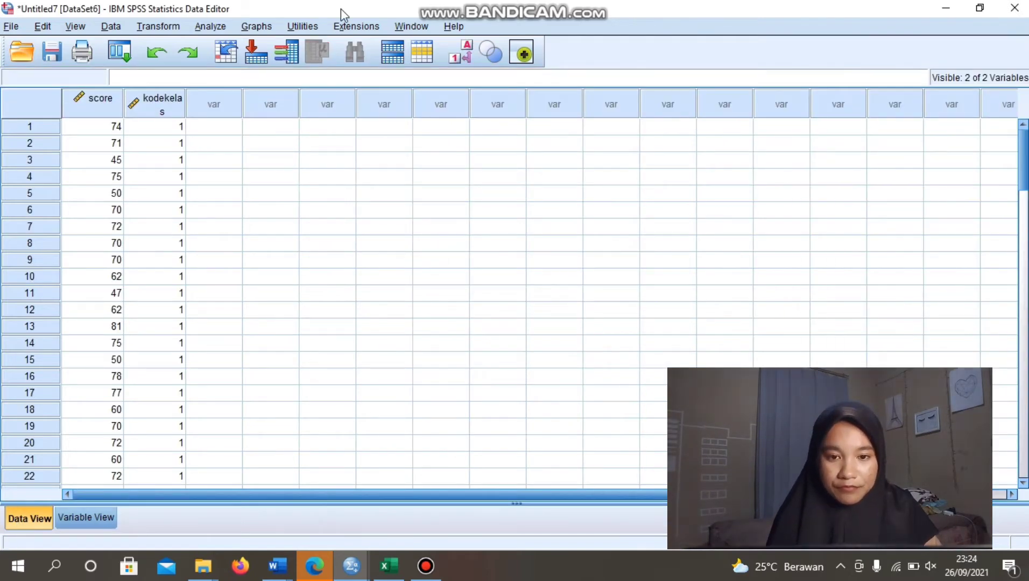
left_click(218, 30)
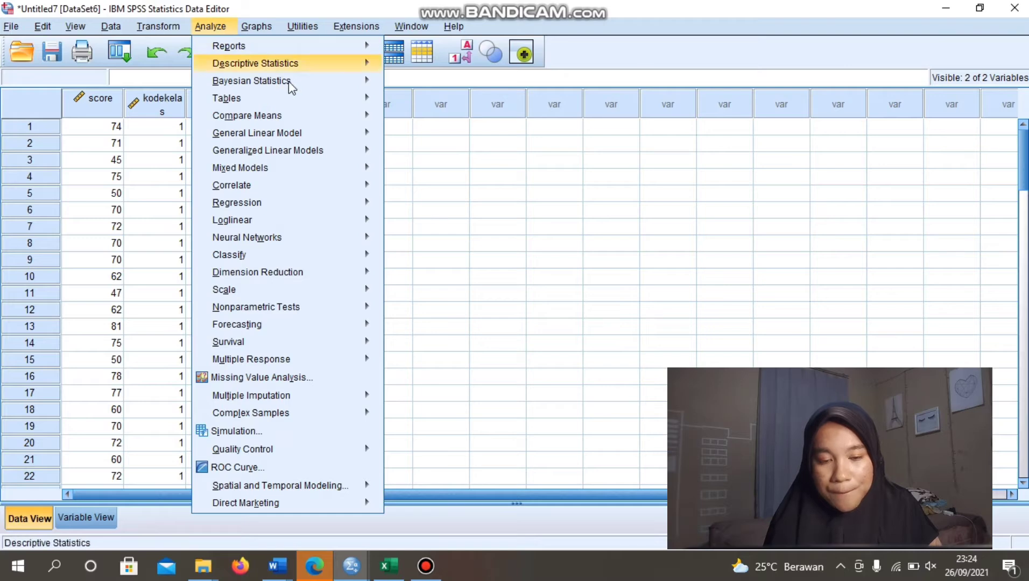
mouse_move(300, 115)
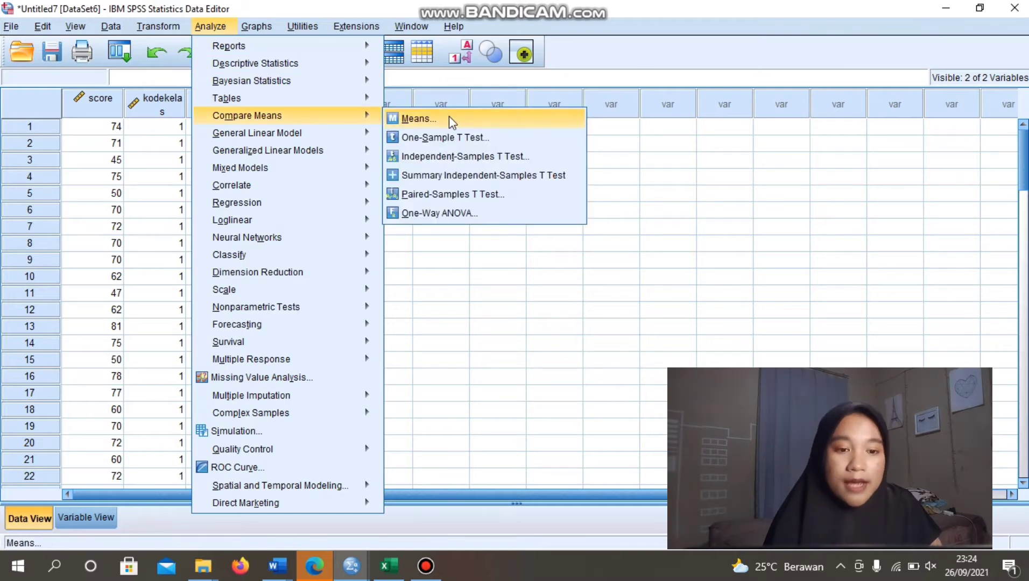
left_click(467, 210)
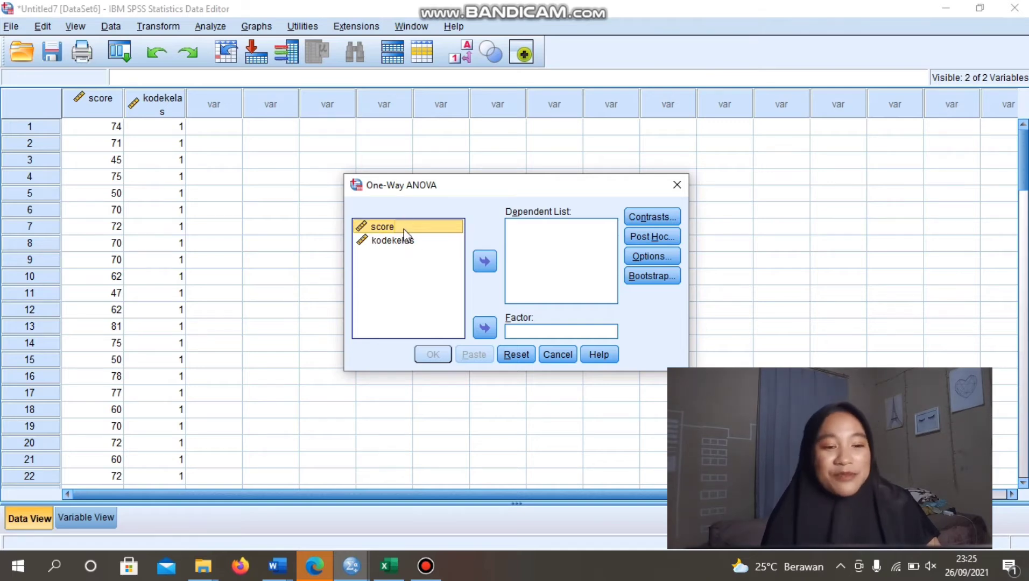
left_click(485, 263)
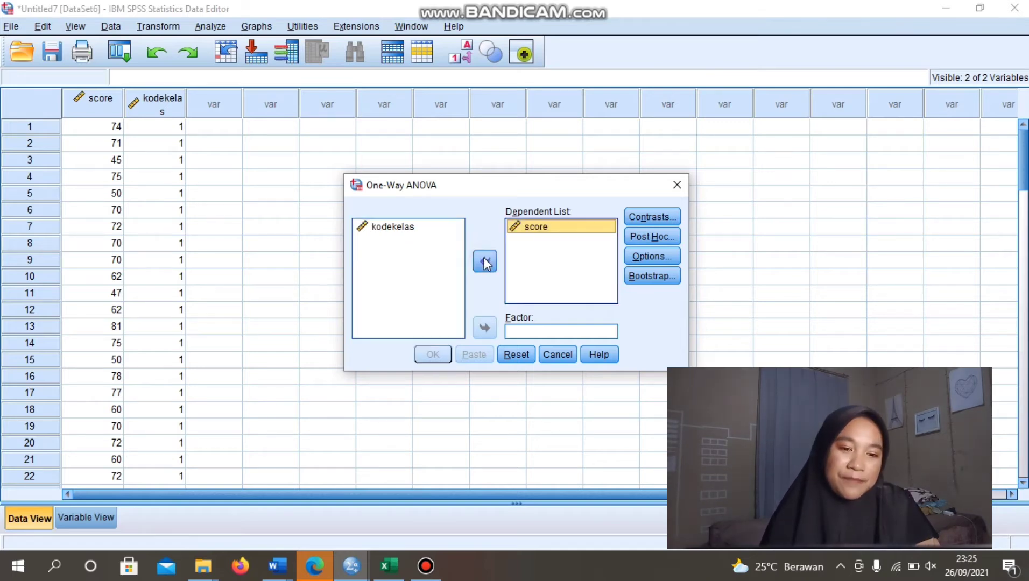
left_click(418, 228)
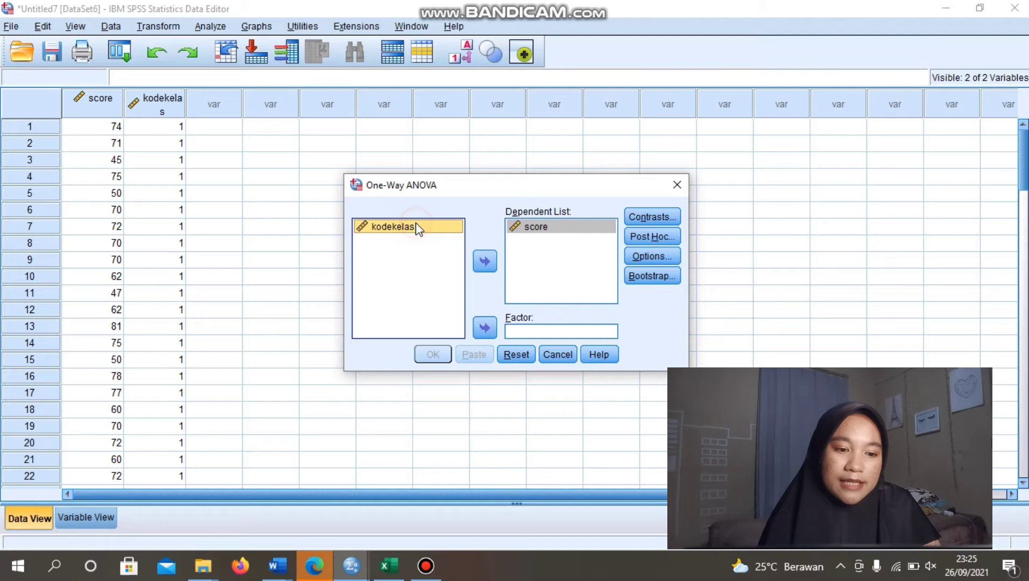
left_click(484, 327)
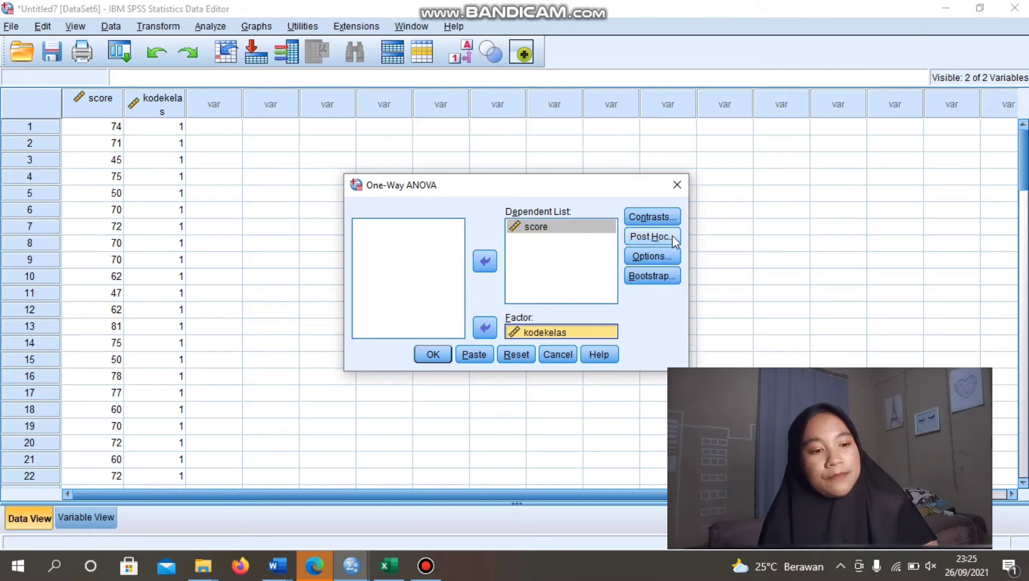
Step: Include the homogeneity of variance test in the One-Way ANOVA and run the analysis
left_click(672, 264)
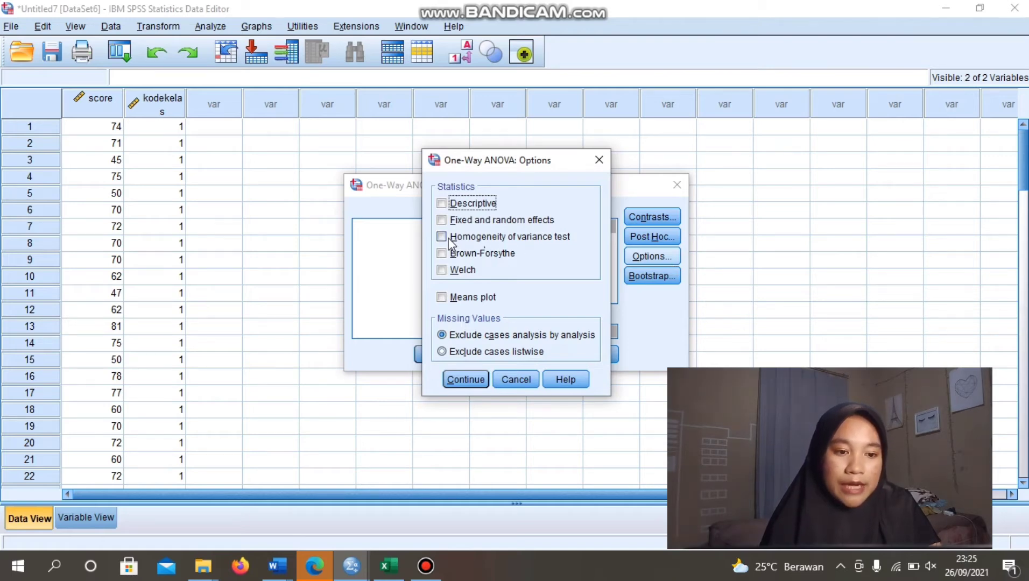
left_click(442, 237)
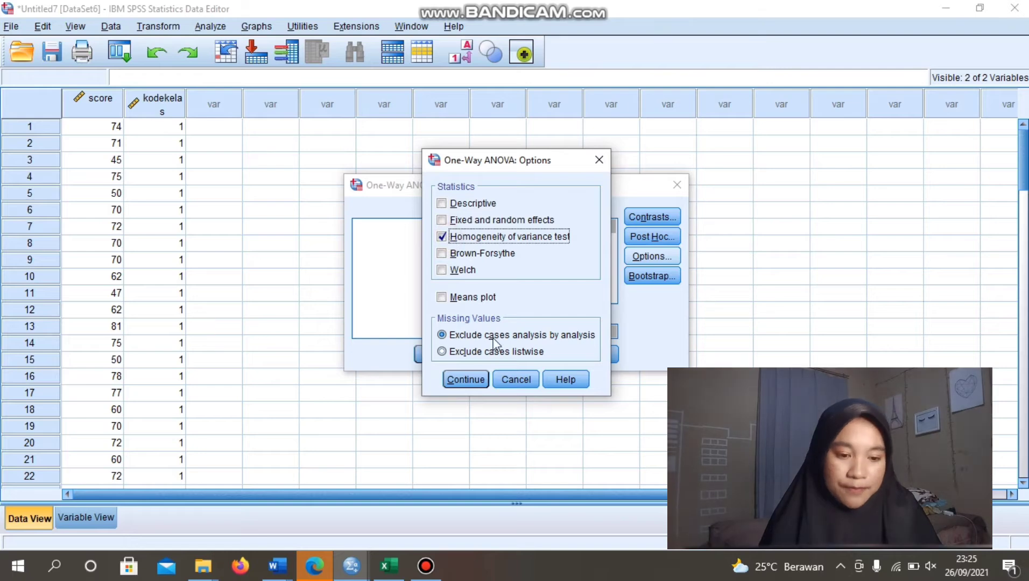
left_click(487, 382)
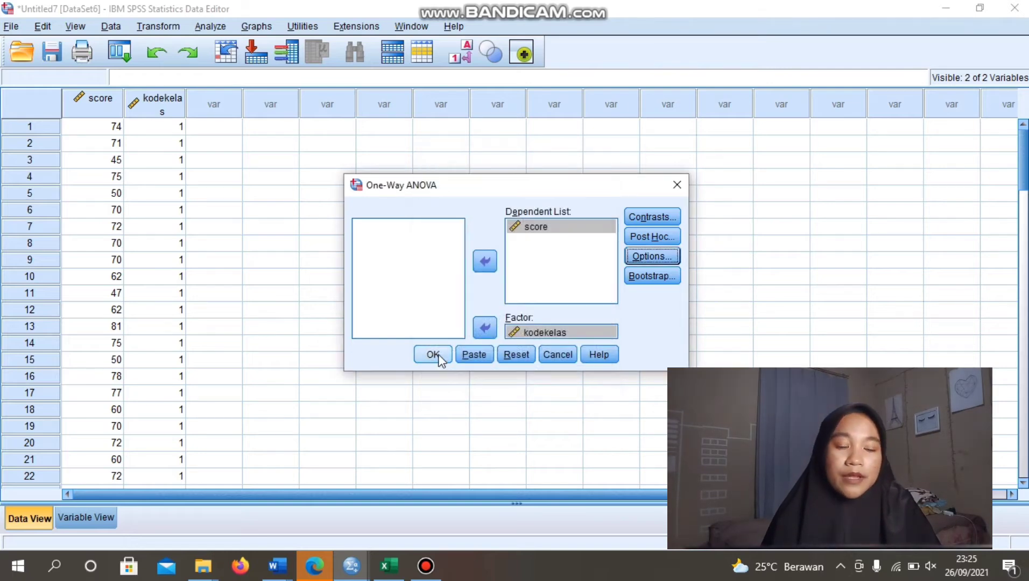
left_click(433, 355)
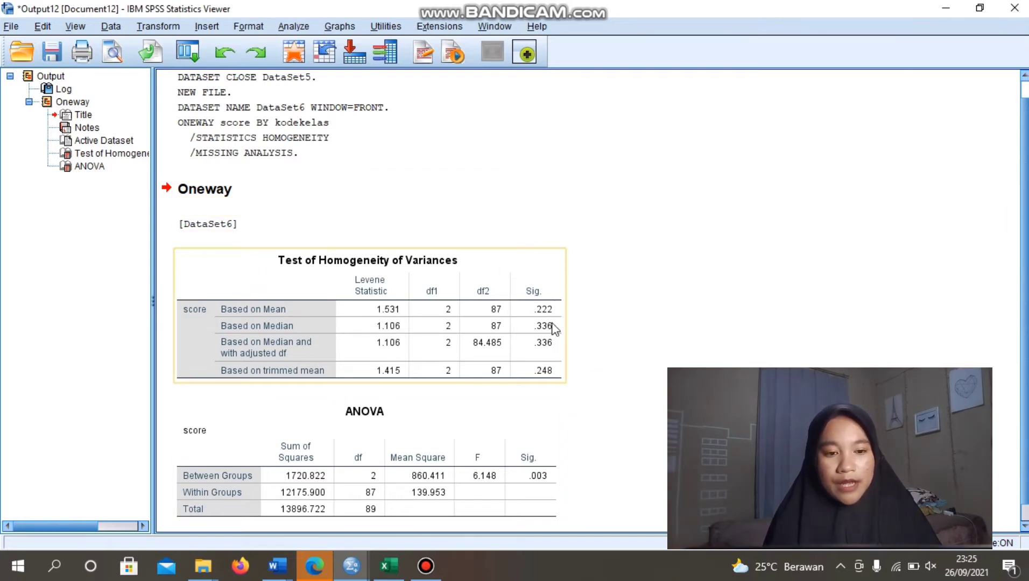
Step: Copy the Test of Homogeneity of Variances table and paste it below the HOMOGENITY heading in Word's Document1
left_click(492, 286)
left_click(493, 286)
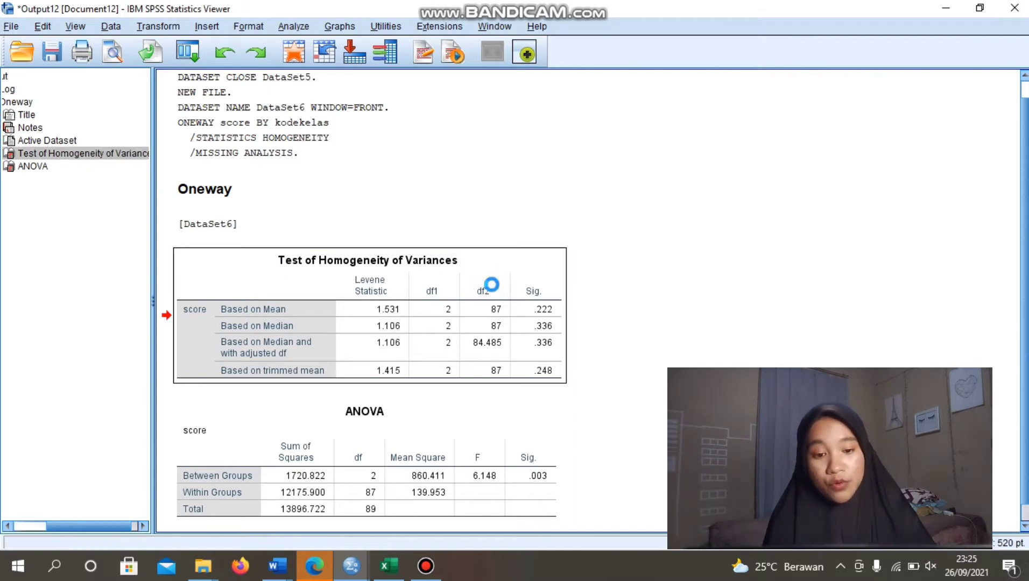
mouse_move(289, 562)
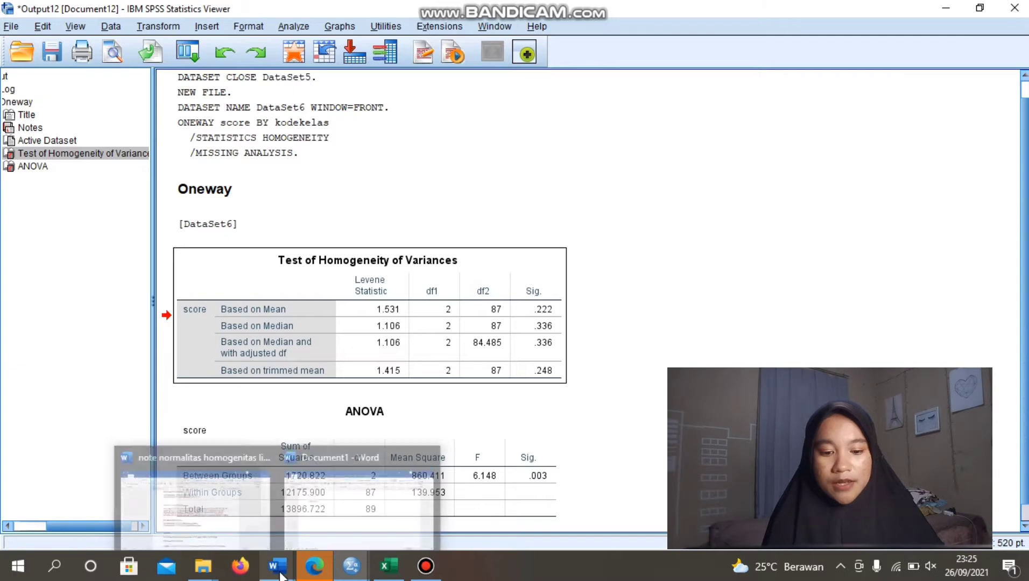
left_click(318, 511)
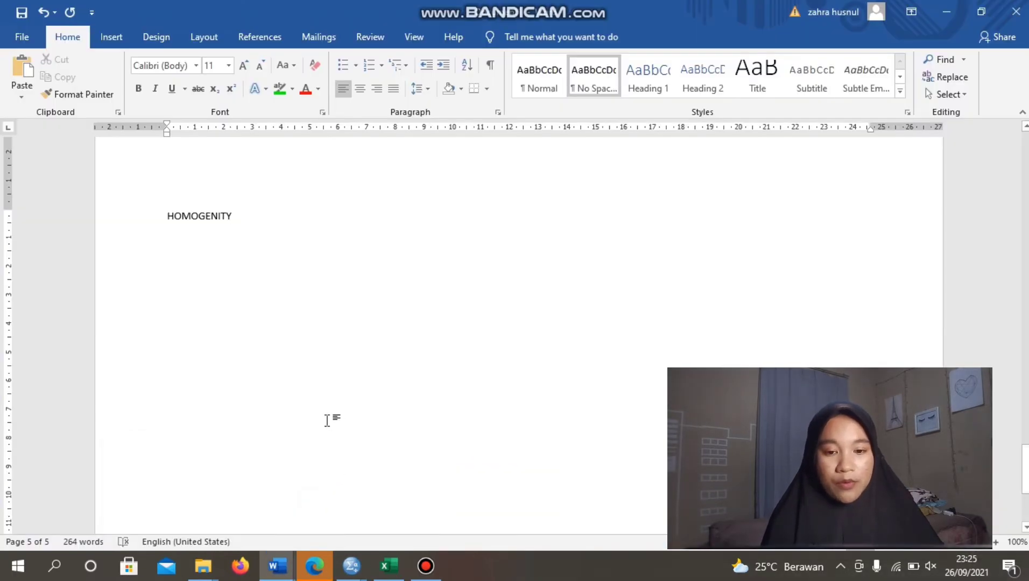
key("Return")
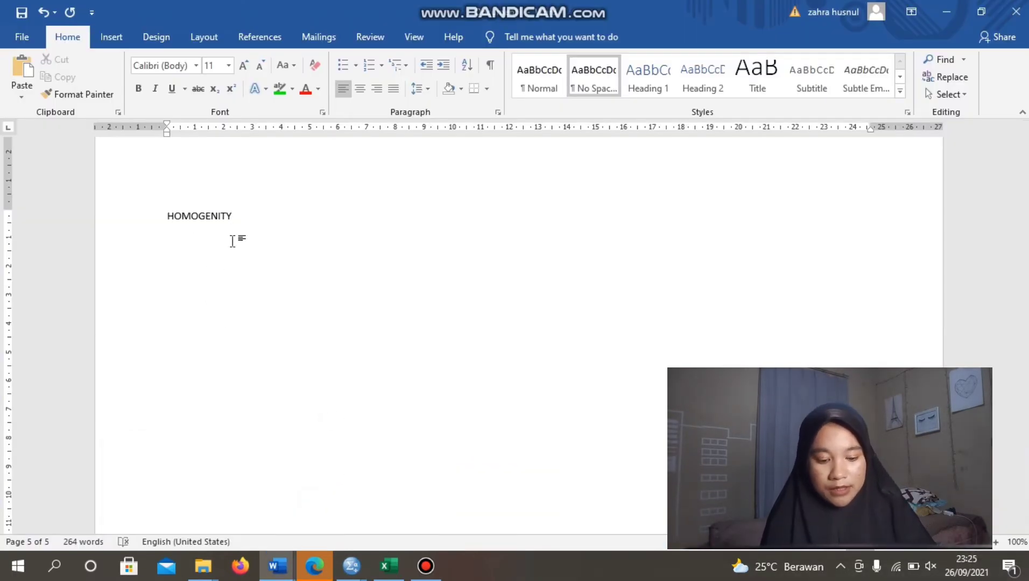
type("Test of Homogeneity of Variances \t\tLevene Statistic\tdf1\tdf2\tSig. score\tBased on Mean\t1.531\t2\t87\t.222 \tBased on Median\t1.106\t2\t87\t.336 \tBased on Median and with adjusted df\t1.106\t2\t84.485\t.336 \tBased on trimmed mean\t1.415\t2\t87\t.248")
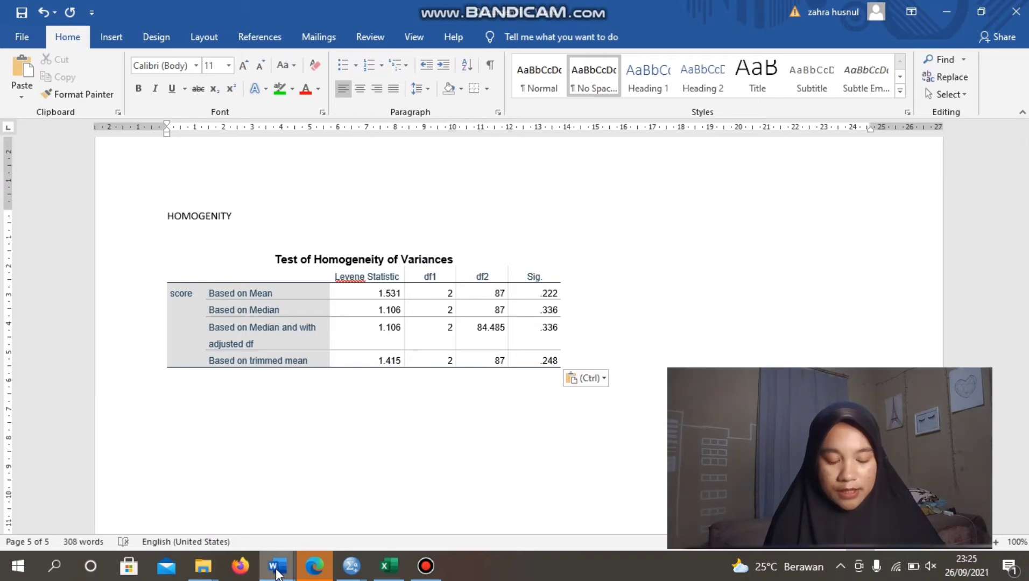
Step: Copy the homogeneity decision criteria, "dasar pengambilan keputusan" and its two 0,05 rules, from the note document and paste them below the table in Document1
mouse_move(277, 572)
mouse_move(151, 511)
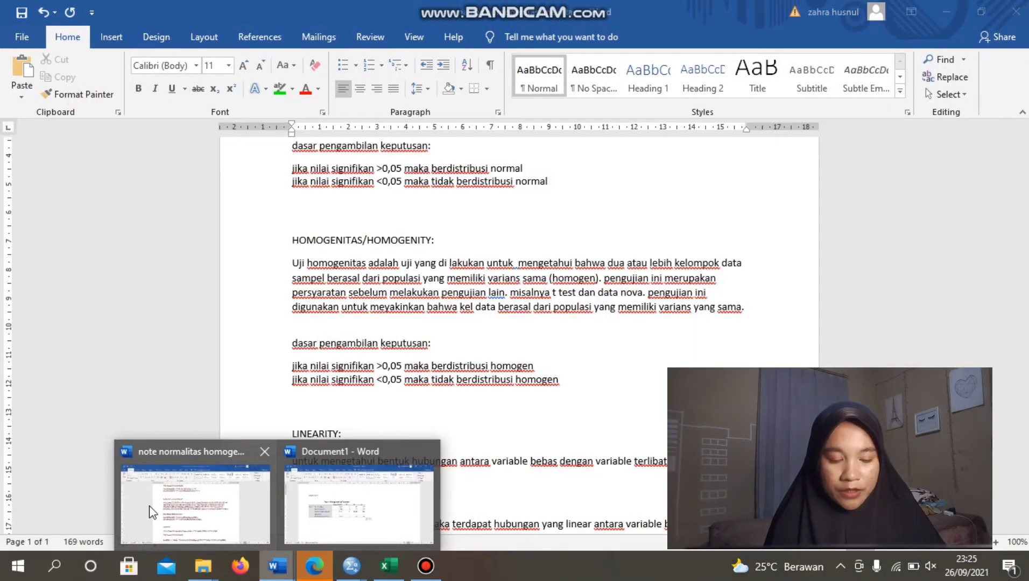
left_click(151, 511)
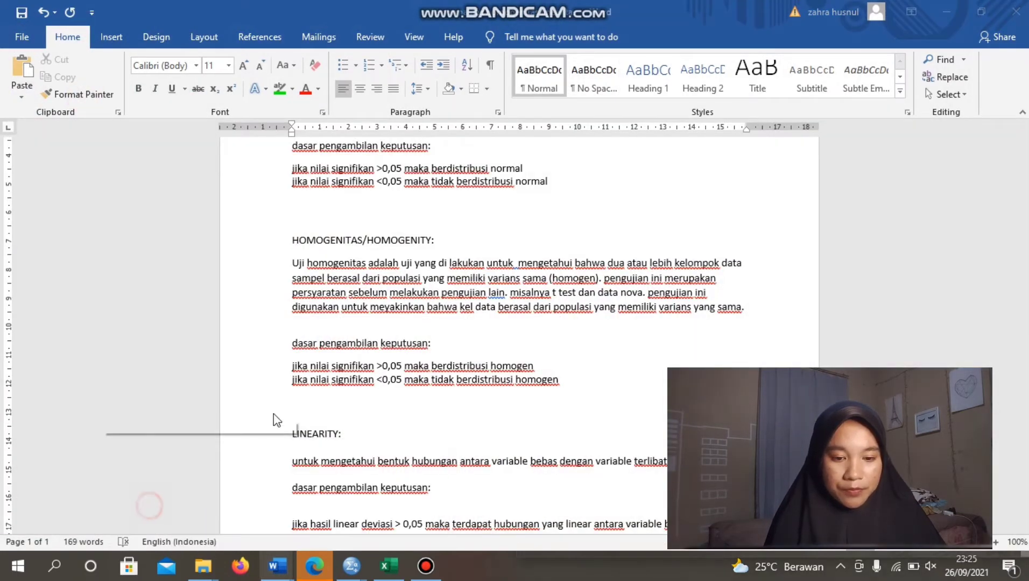
left_click_drag(289, 340, 556, 381)
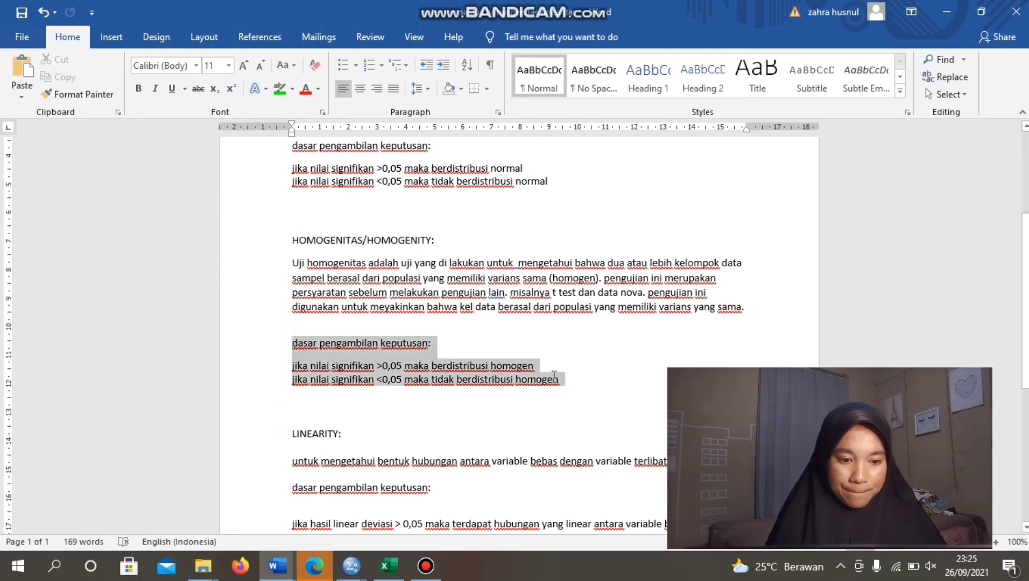
key("ctrl+c")
mouse_move(277, 566)
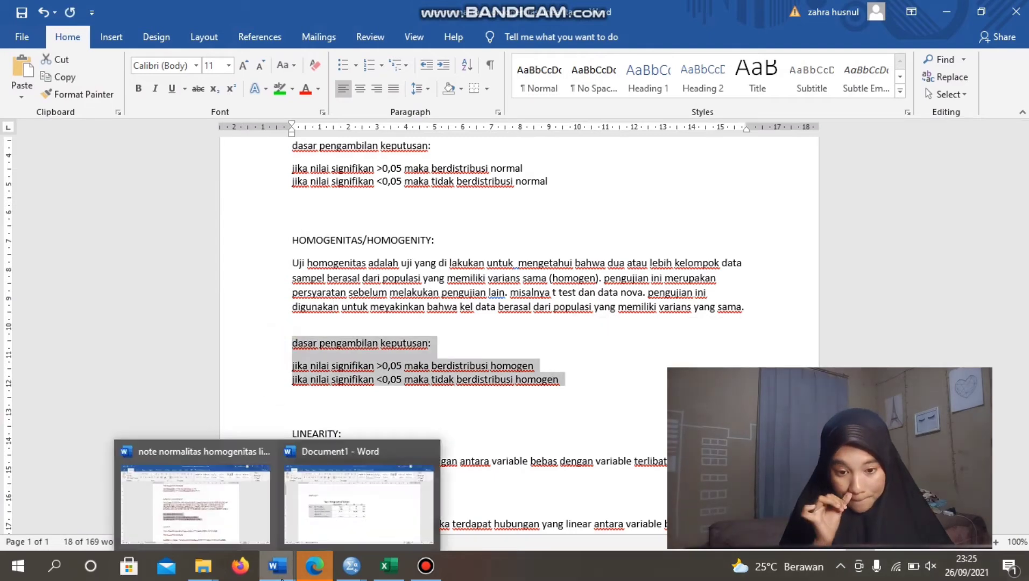
left_click(334, 506)
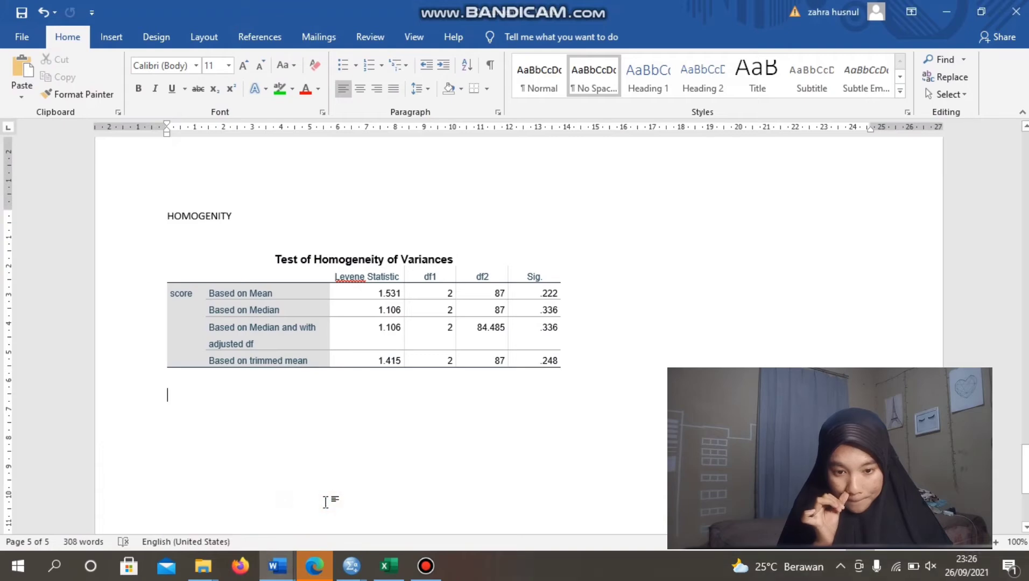
key("ctrl+v")
key("ctrl")
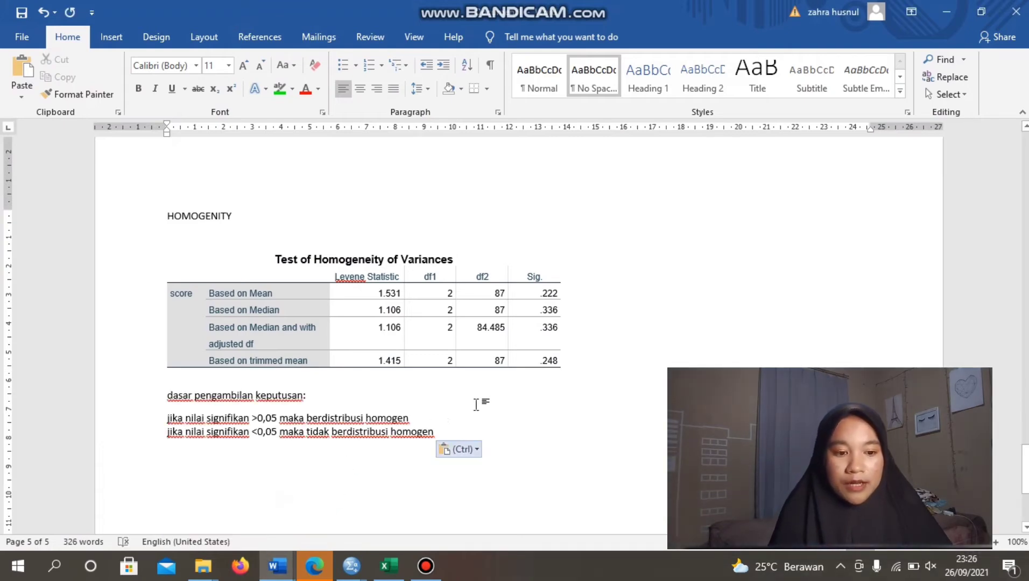
Step: Compare the table's Levene Statistic heading with the "lavene's test" item in the Instruction list and return to the HOMOGENITY section
left_click(538, 368)
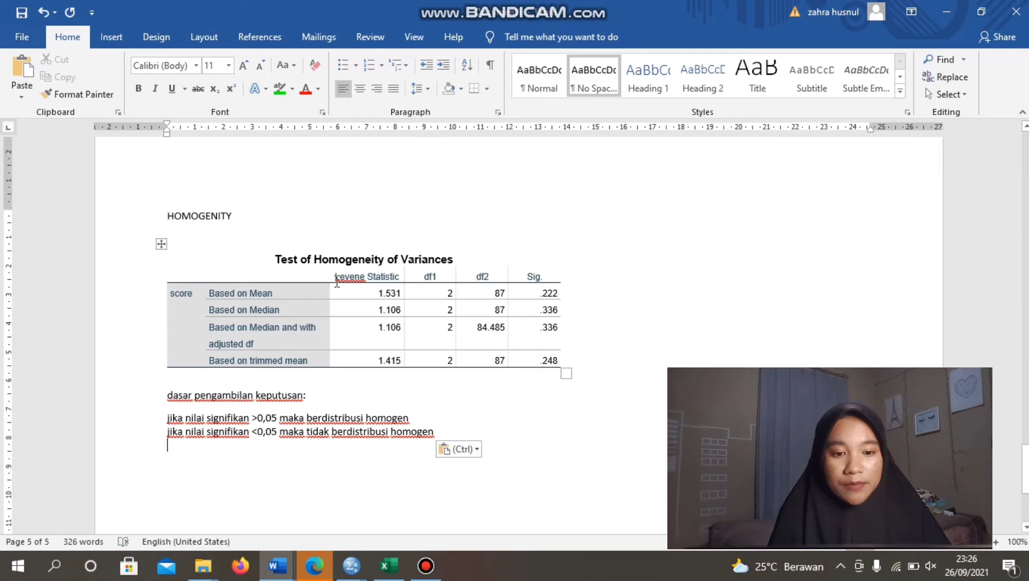
left_click_drag(336, 276, 388, 278)
scroll(388, 278, "up", 15)
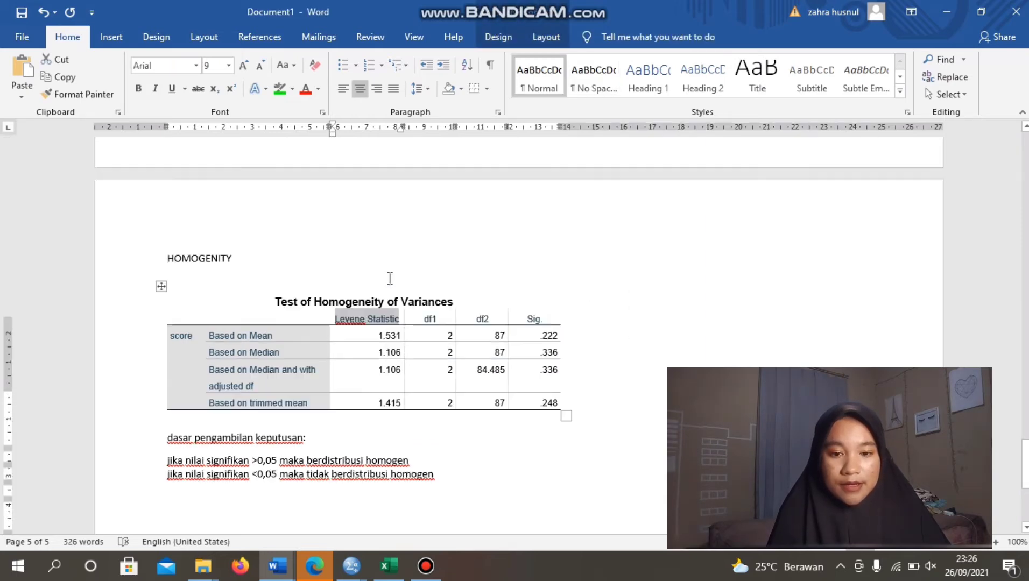
scroll(388, 278, "up", 20)
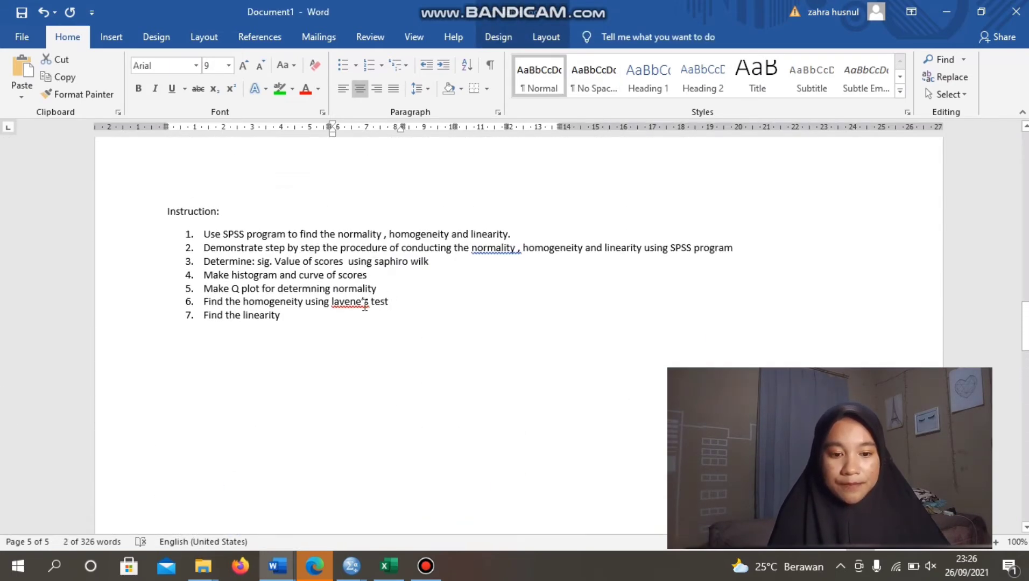
left_click_drag(335, 303, 389, 302)
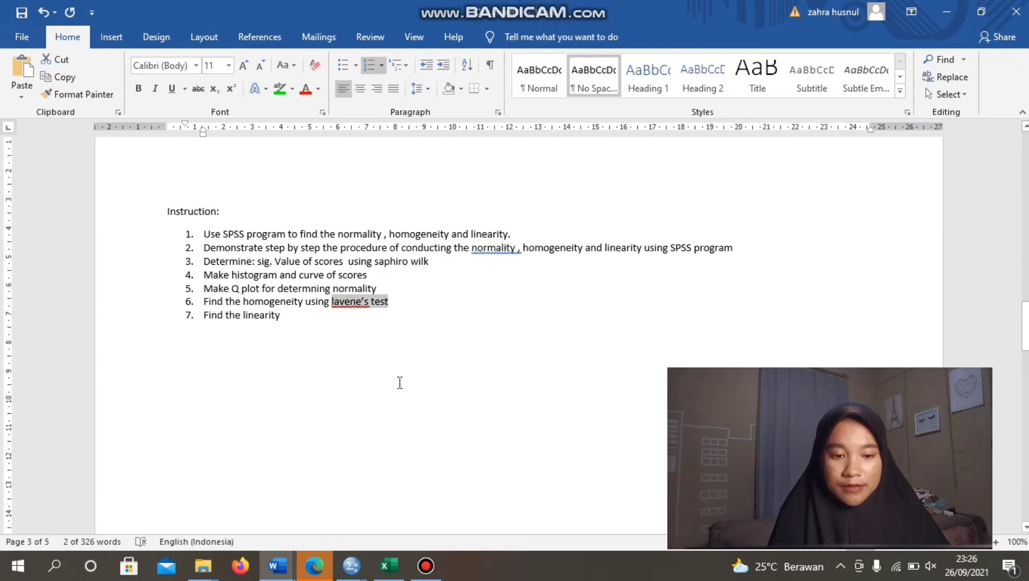
scroll(400, 384, "down", 10)
scroll(400, 384, "down", 15)
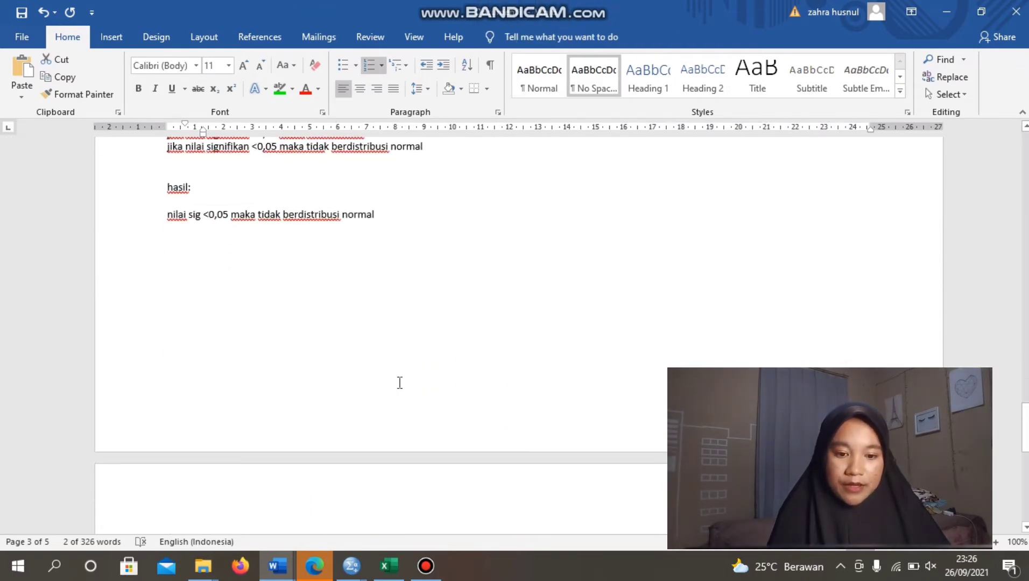
scroll(400, 383, "down", 1)
scroll(538, 339, "up", 5)
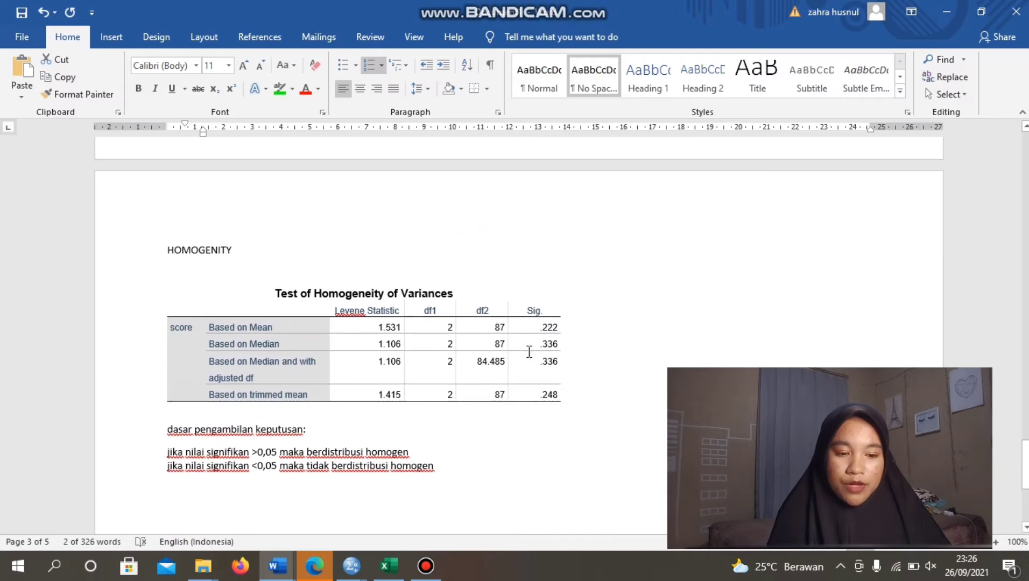
Step: Highlight all Sig. values in the Test of Homogeneity of Variances table in green
left_click_drag(544, 327, 549, 418)
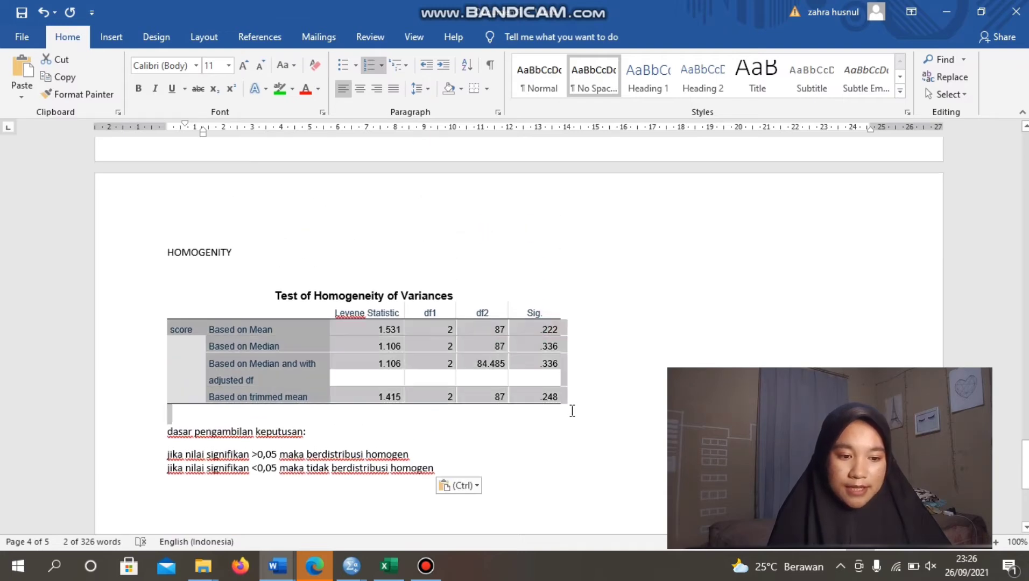
left_click_drag(535, 331, 552, 401)
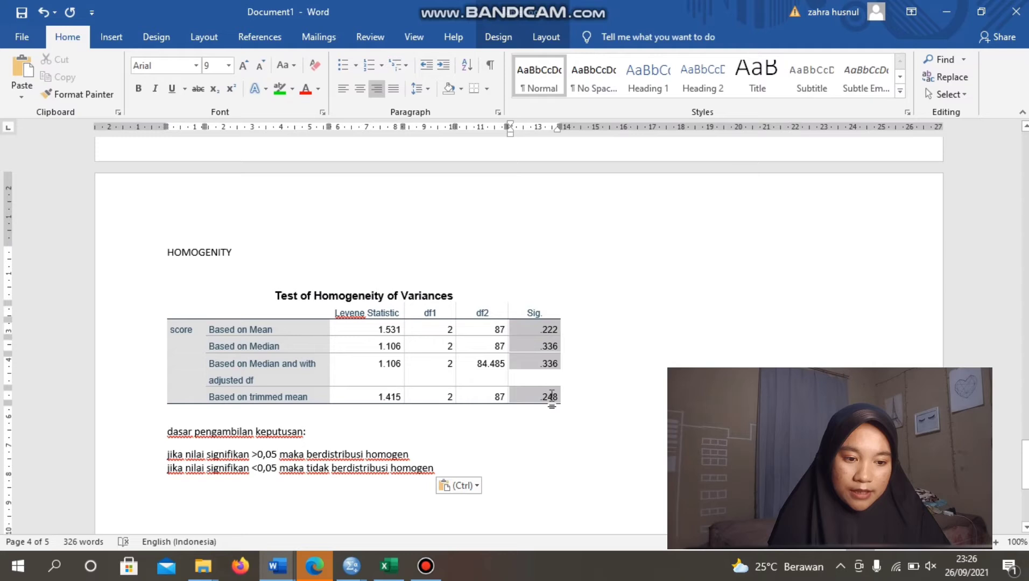
left_click(280, 89)
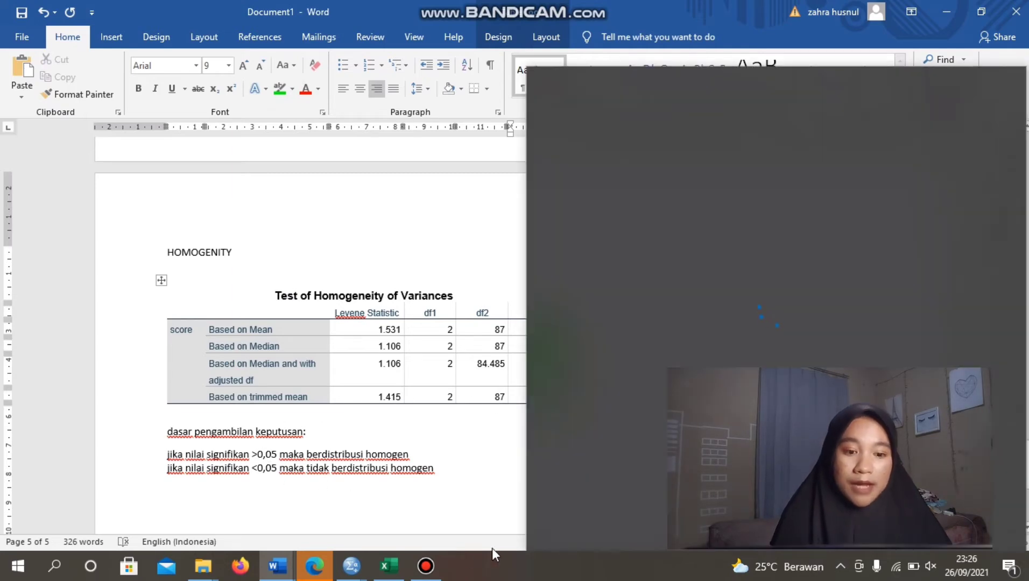
Step: Dismiss the news feed and close the Microsoft Start browser window covering the document
left_click(462, 498)
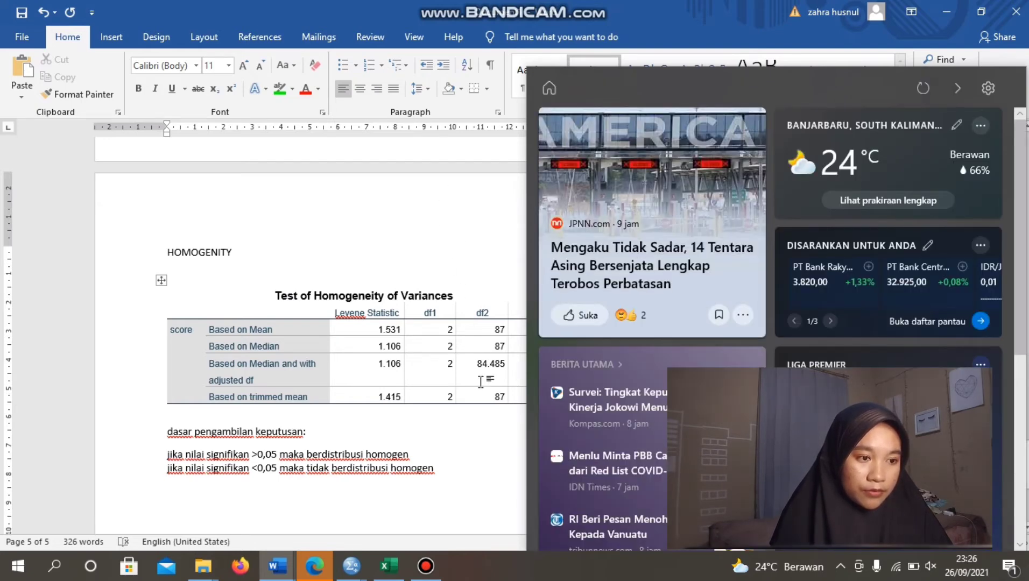
left_click(468, 451)
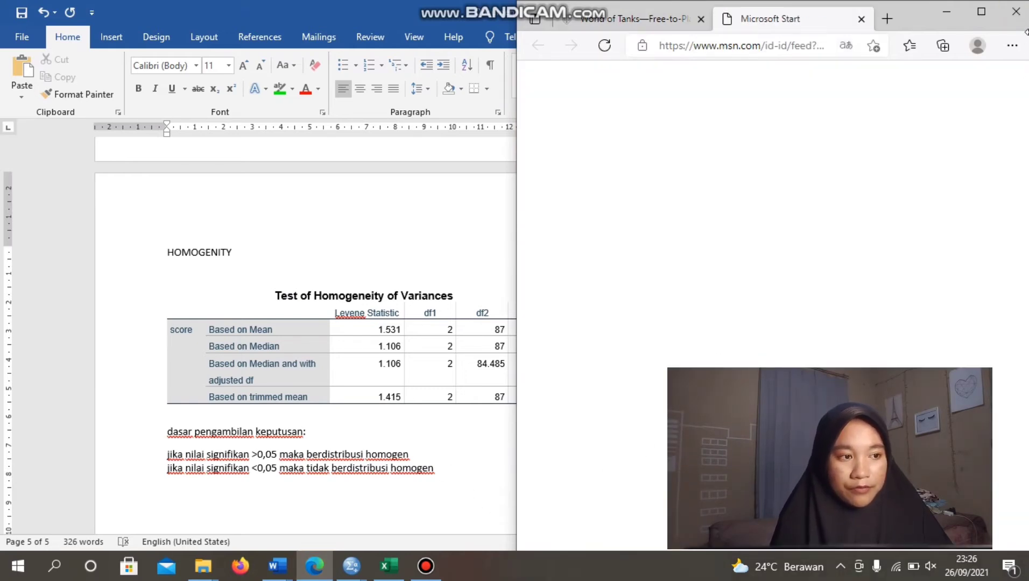
left_click(1020, 11)
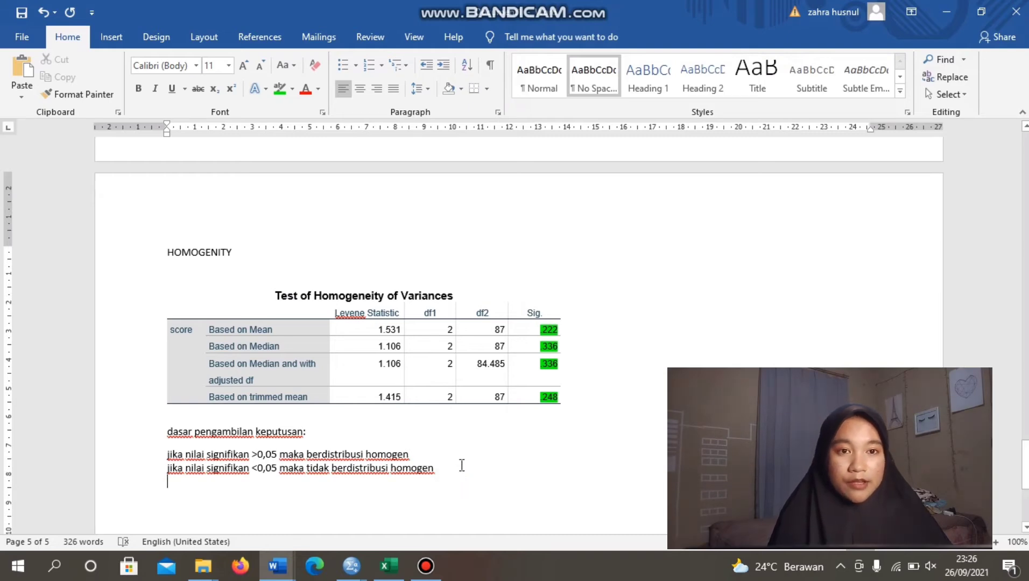
Step: Add the line "hasil: data berdistribusi homogen" below the homogeneity criteria, followed by the heading "LINEARITY:"
key("Return")
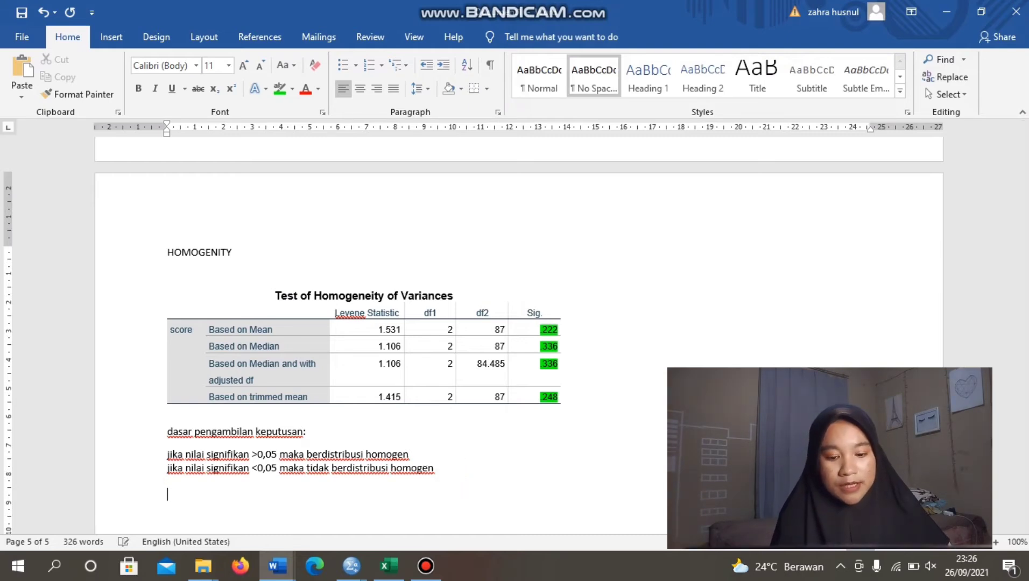
type("hasil")
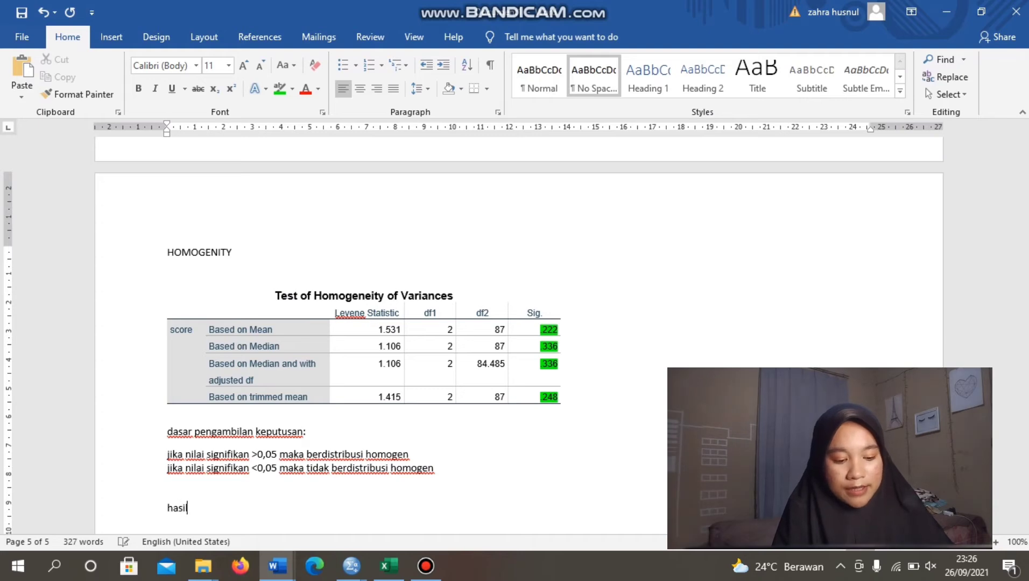
type(": ")
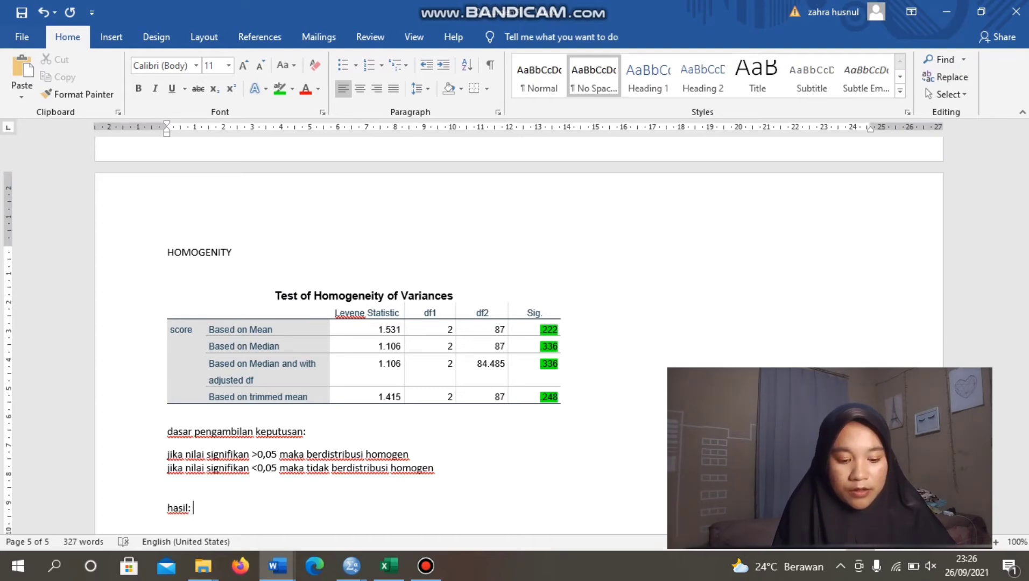
type("data ")
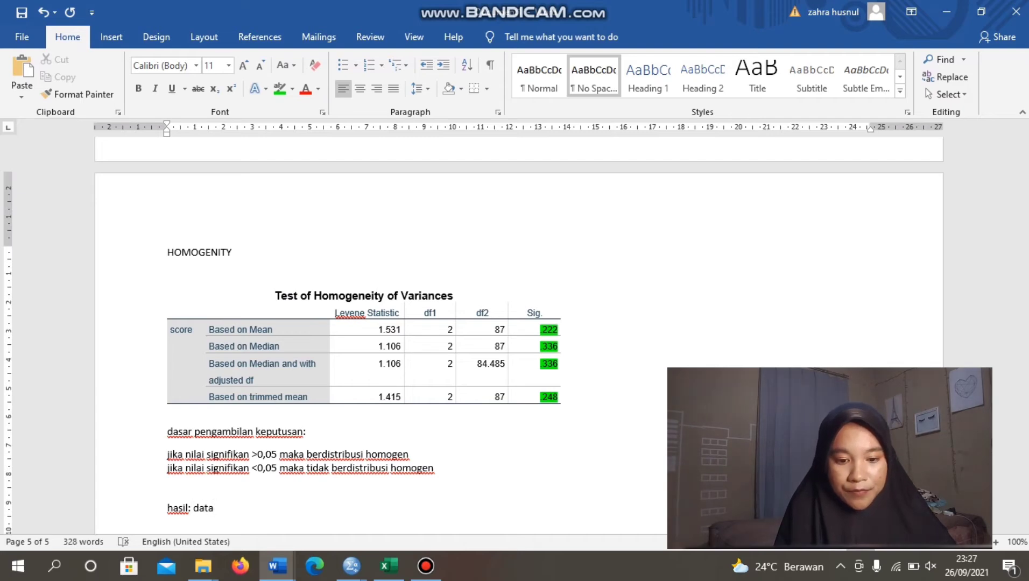
type("bers")
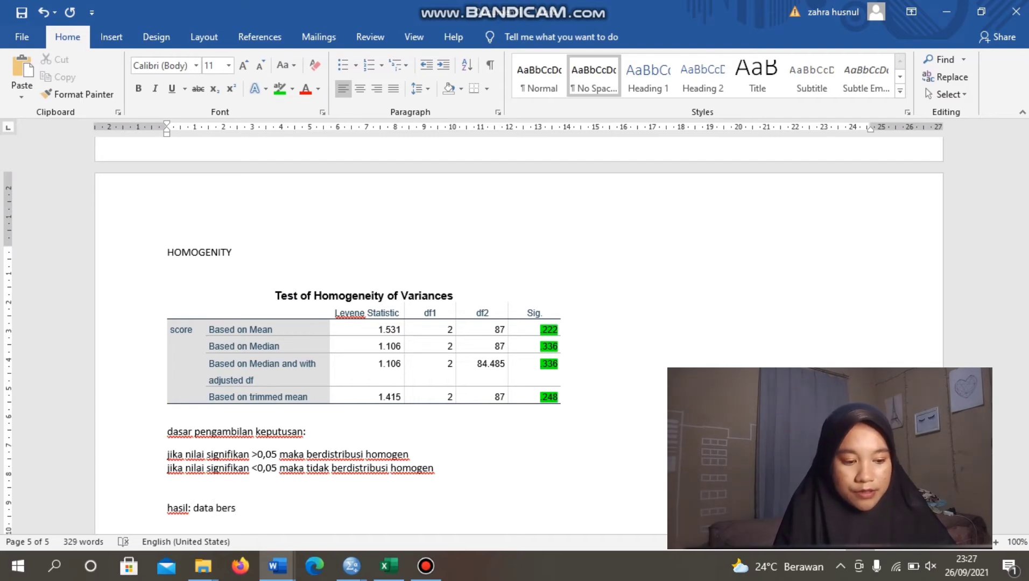
key("BackSpace")
type("distrib")
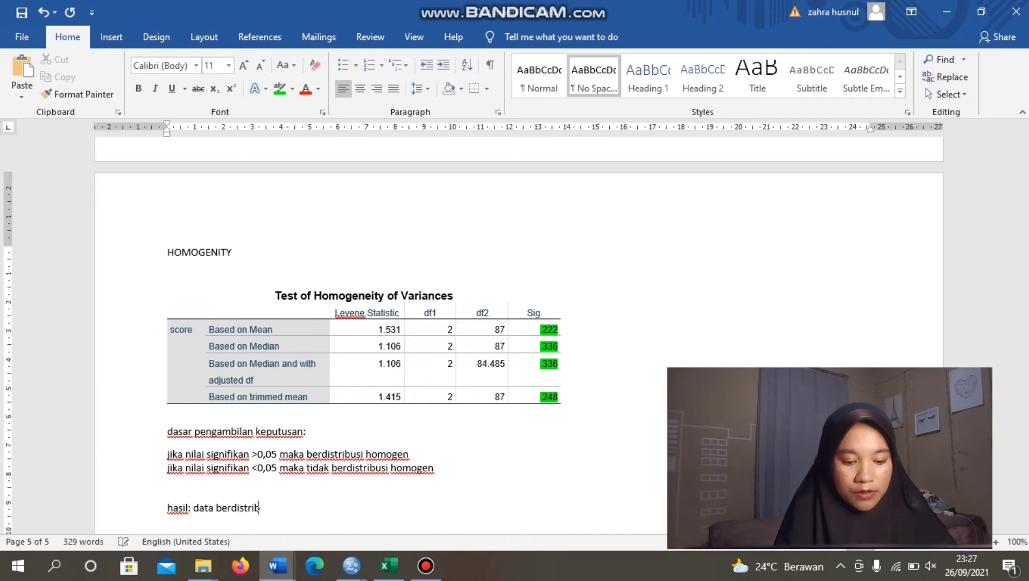
type("usi homogen")
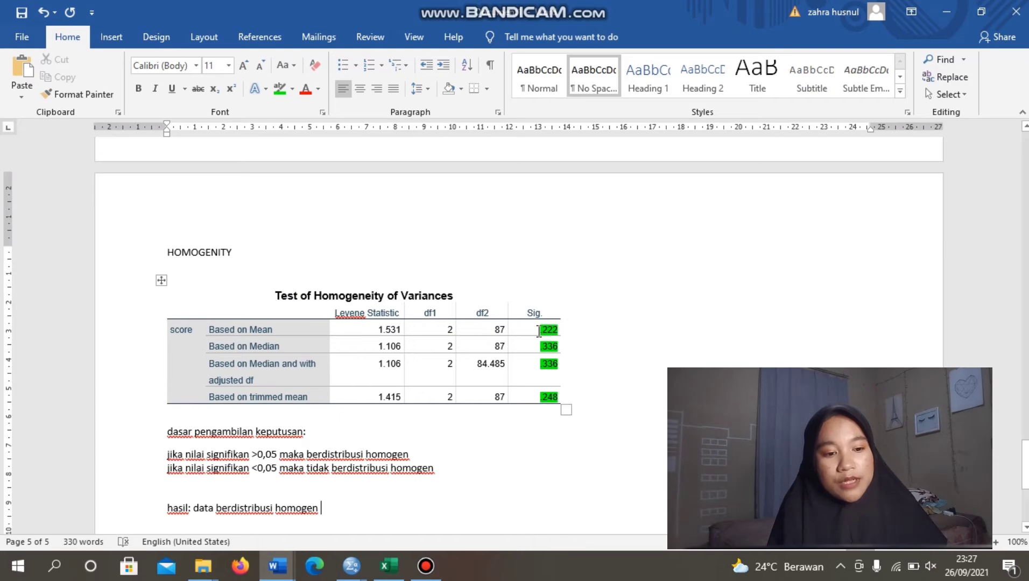
left_click_drag(541, 325, 564, 400)
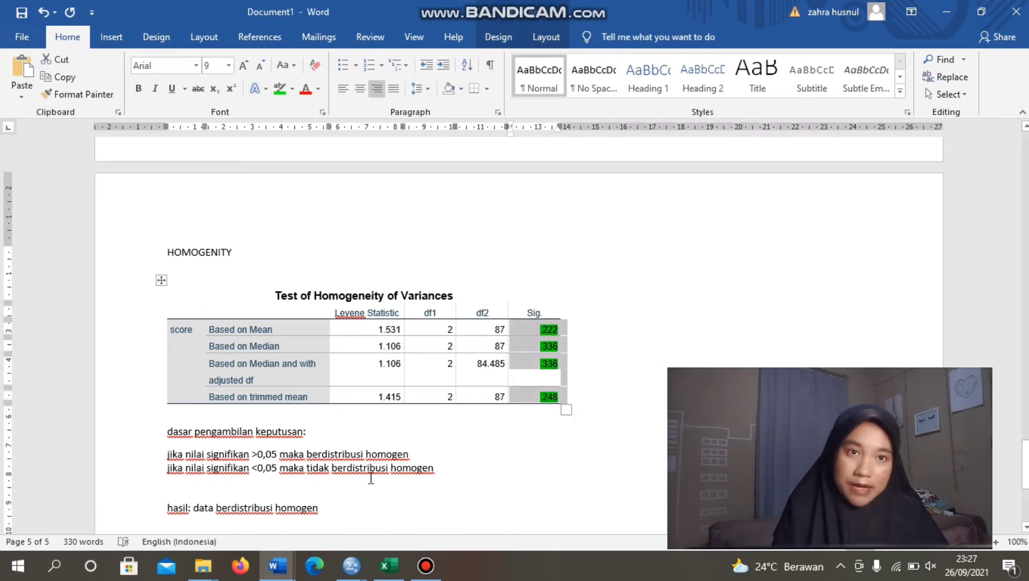
left_click(333, 510)
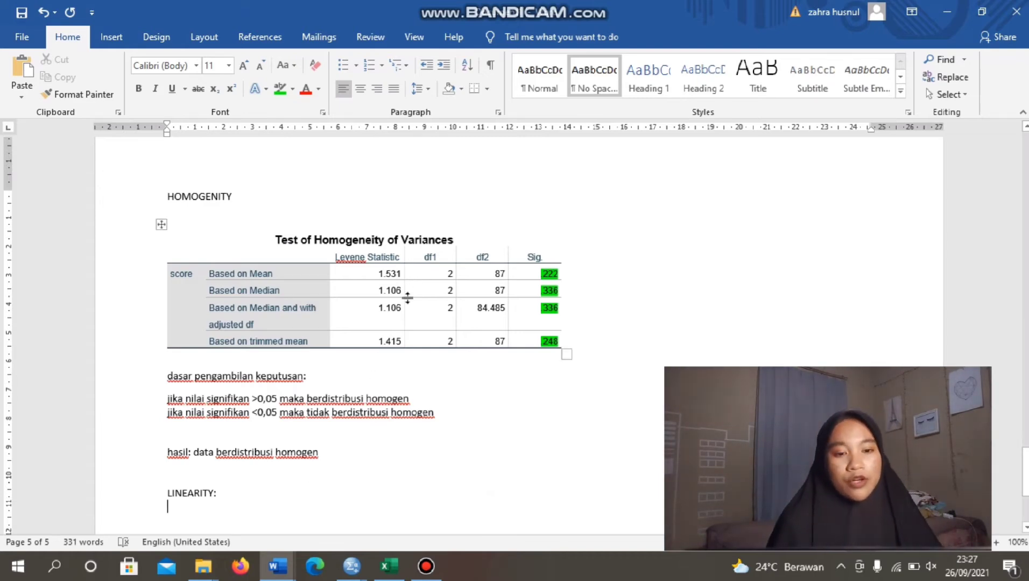
Step: Review the Levene Statistic heading and the Sig. values against the >0,05 homogeneity criterion
left_click(327, 255)
left_click(493, 415)
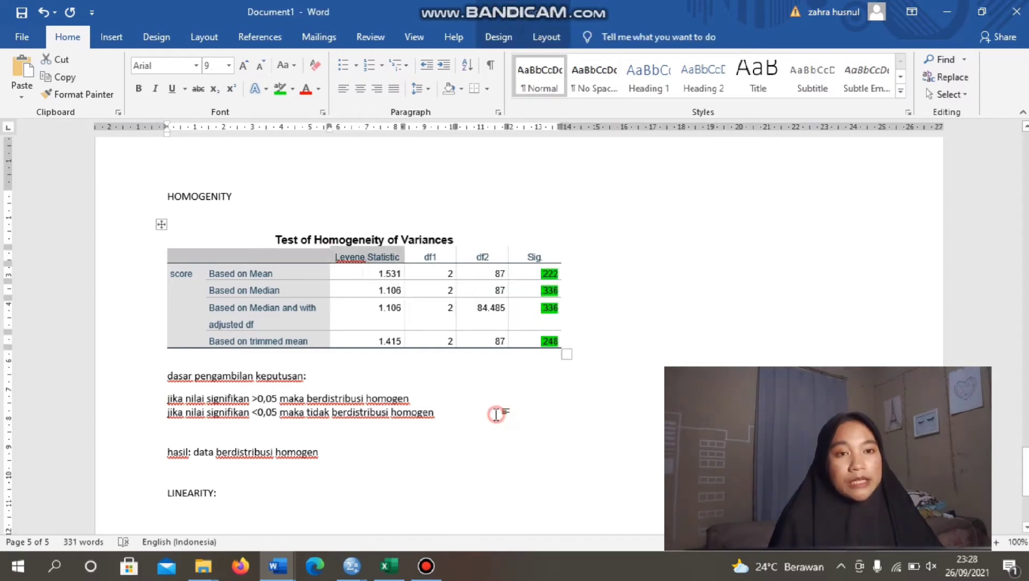
left_click(545, 270)
left_click_drag(545, 271, 531, 362)
left_click(530, 279)
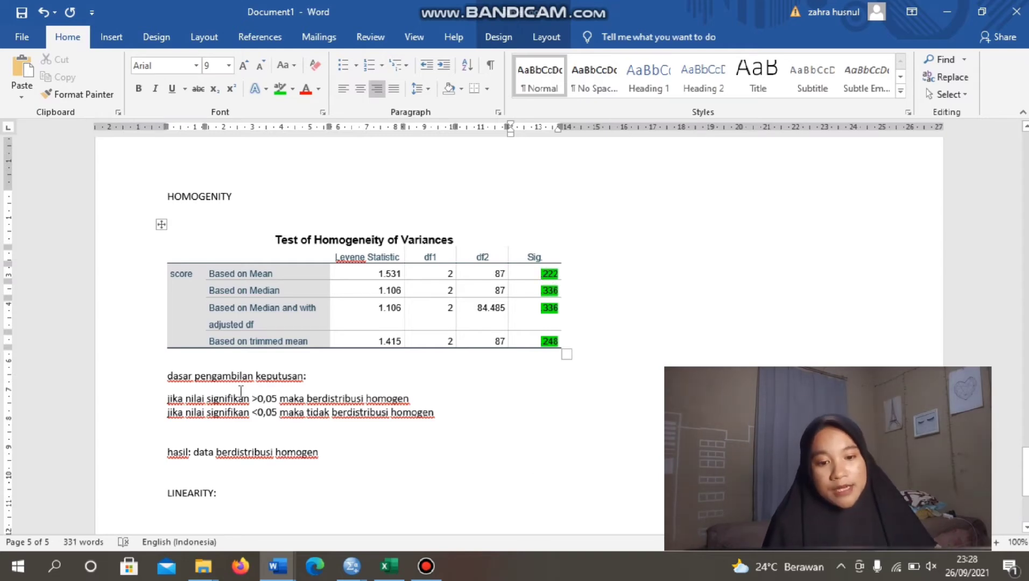
left_click_drag(258, 399, 306, 399)
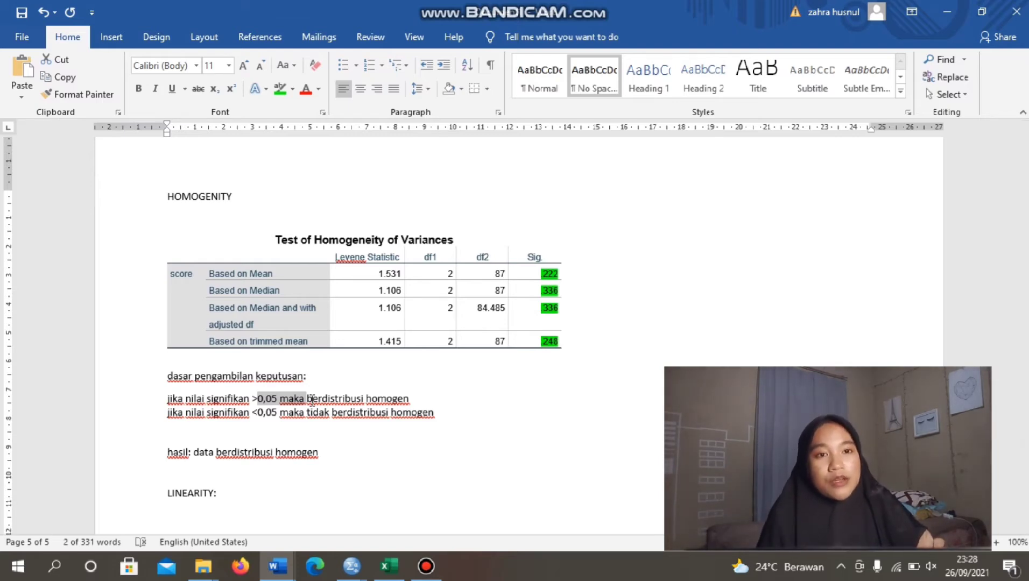
Step: Place the cursor after the LINEARITY: heading, switch to the note document and read its LINEARITY explanation
left_click(233, 492)
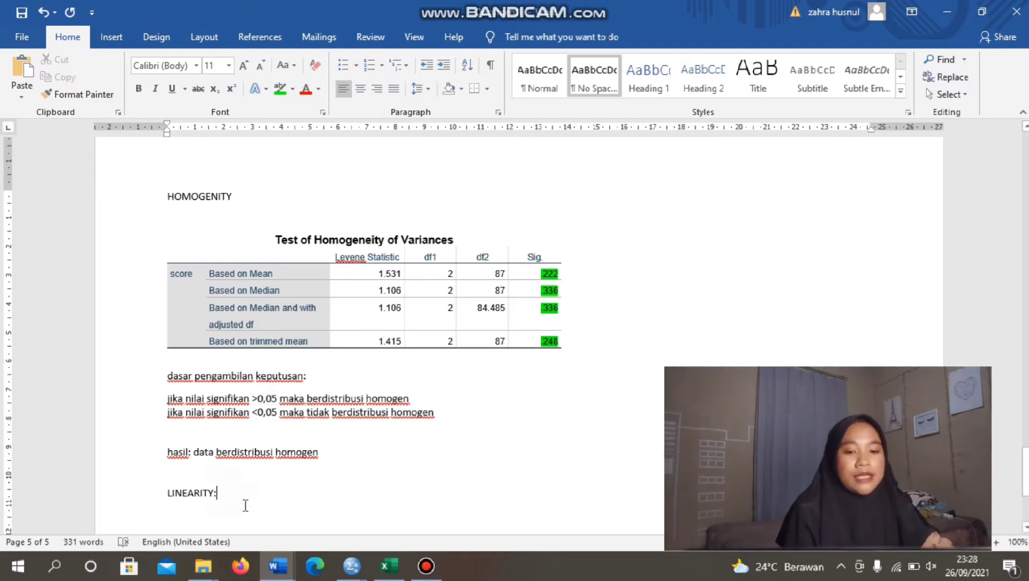
mouse_move(278, 566)
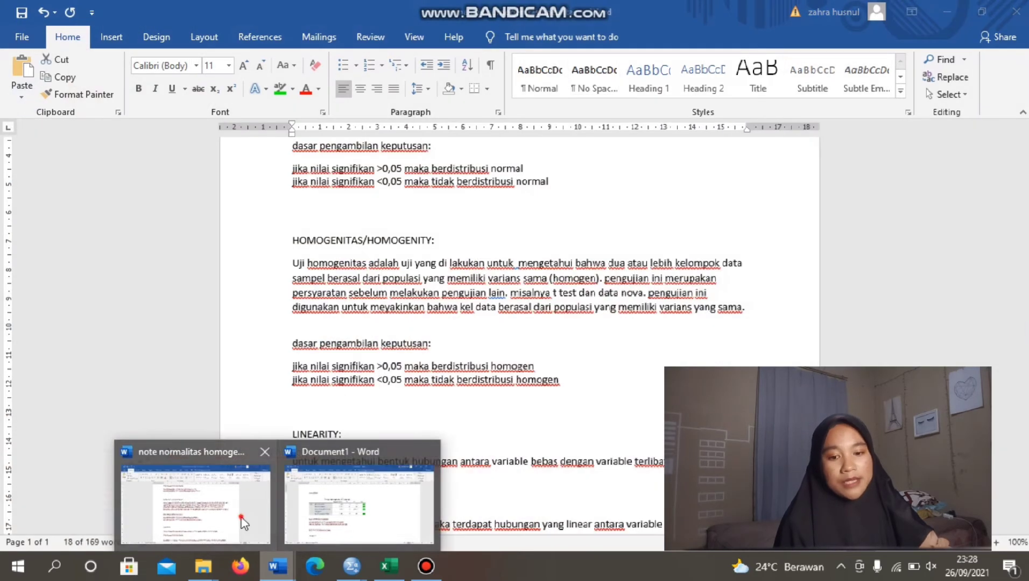
left_click(258, 504)
scroll(291, 490, "down", 4)
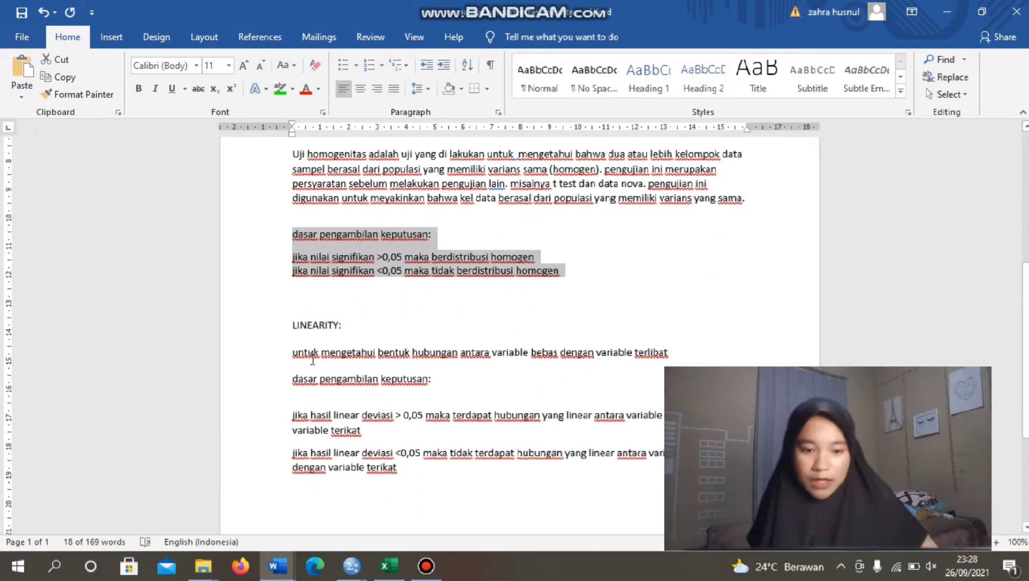
left_click(289, 354)
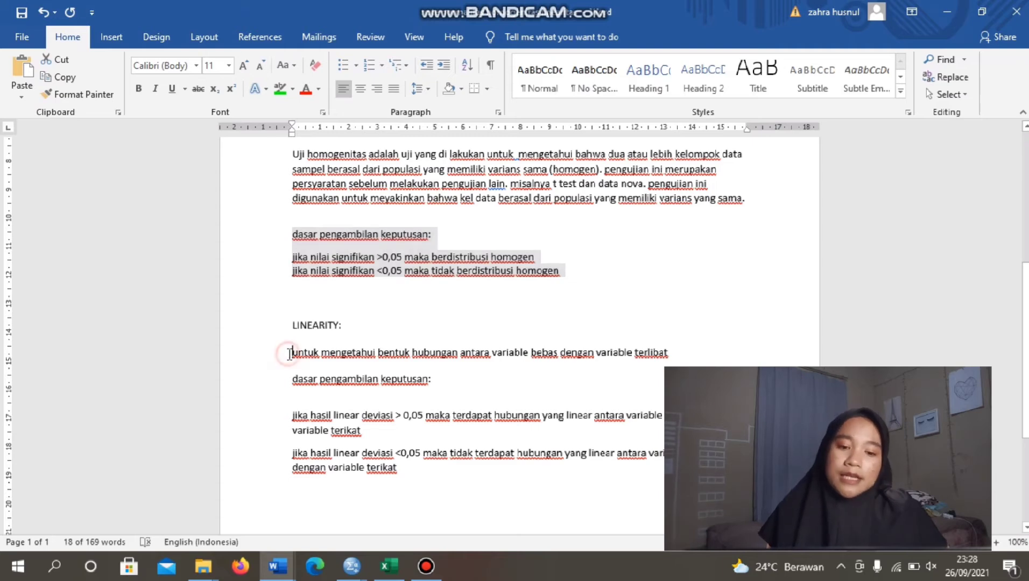
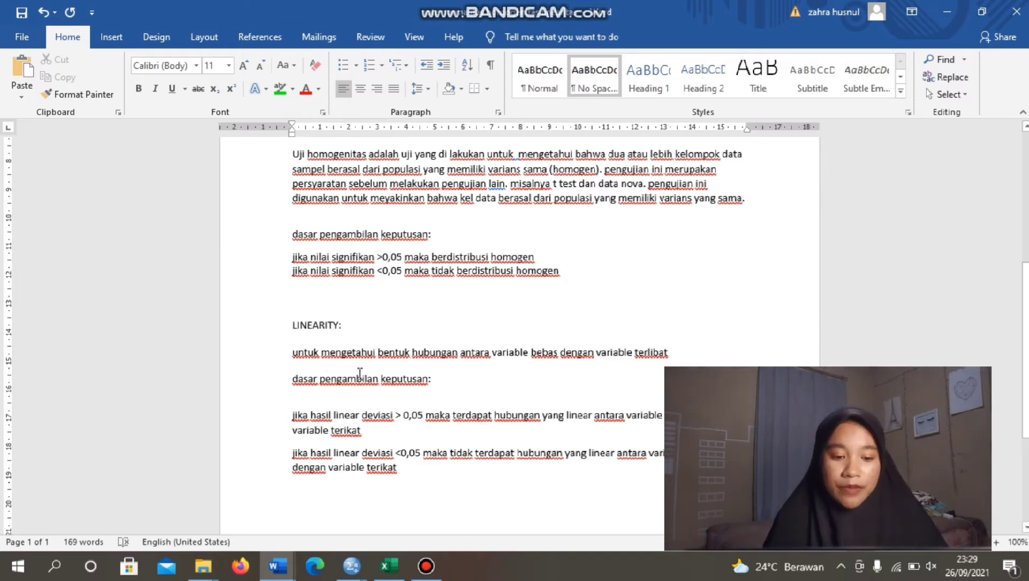
Step: Switch to the Excel workbook and review the X1, X2 and Y columns of the linearity table on Sheet3
left_click(393, 566)
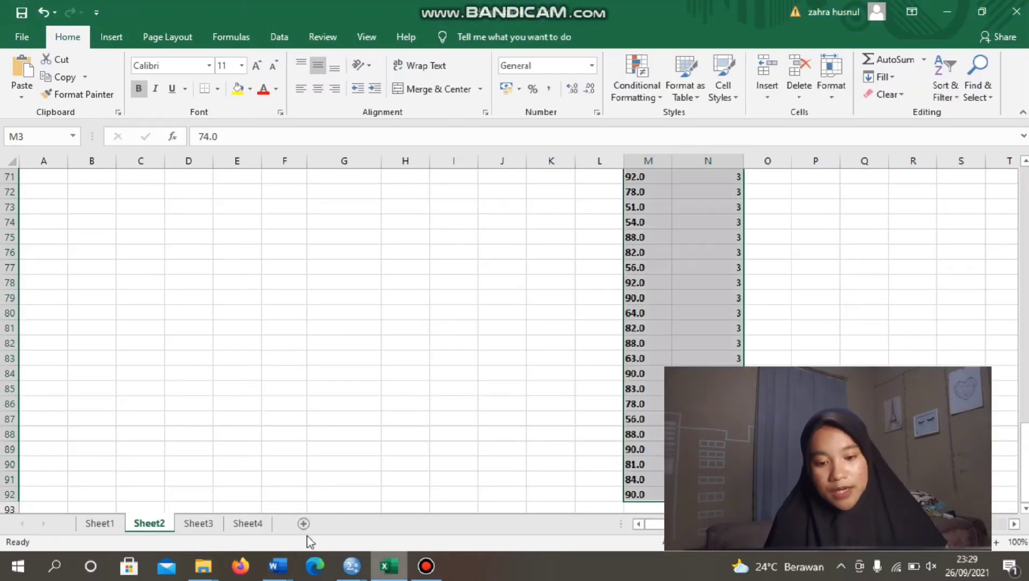
left_click(200, 525)
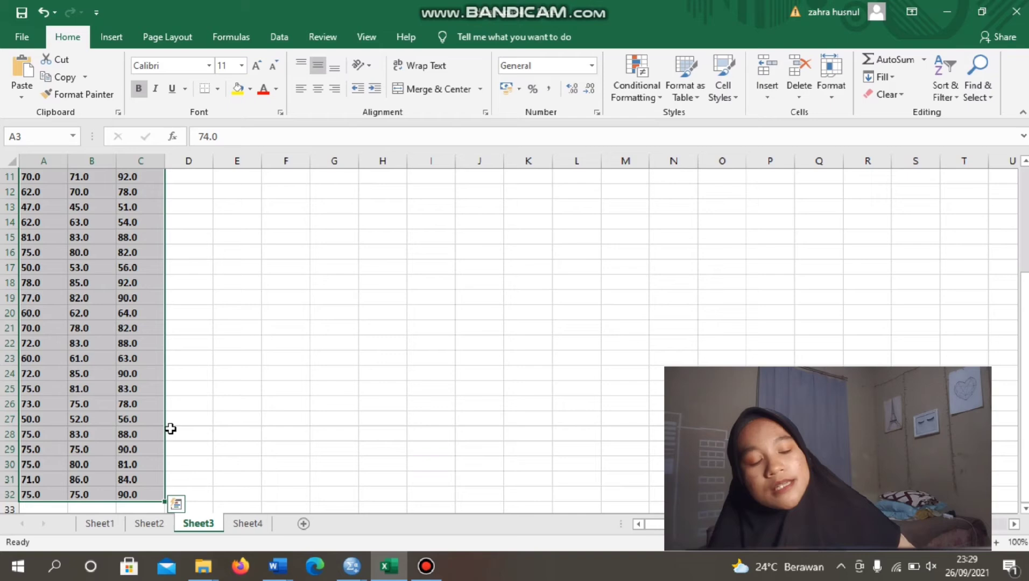
left_click(89, 389)
scroll(110, 371, "up", 4)
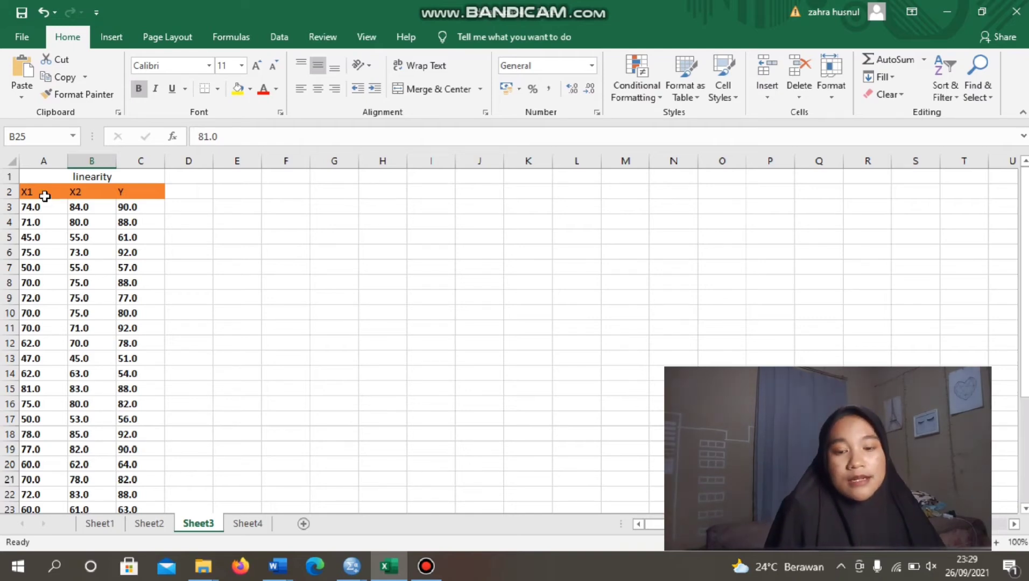
left_click(44, 196)
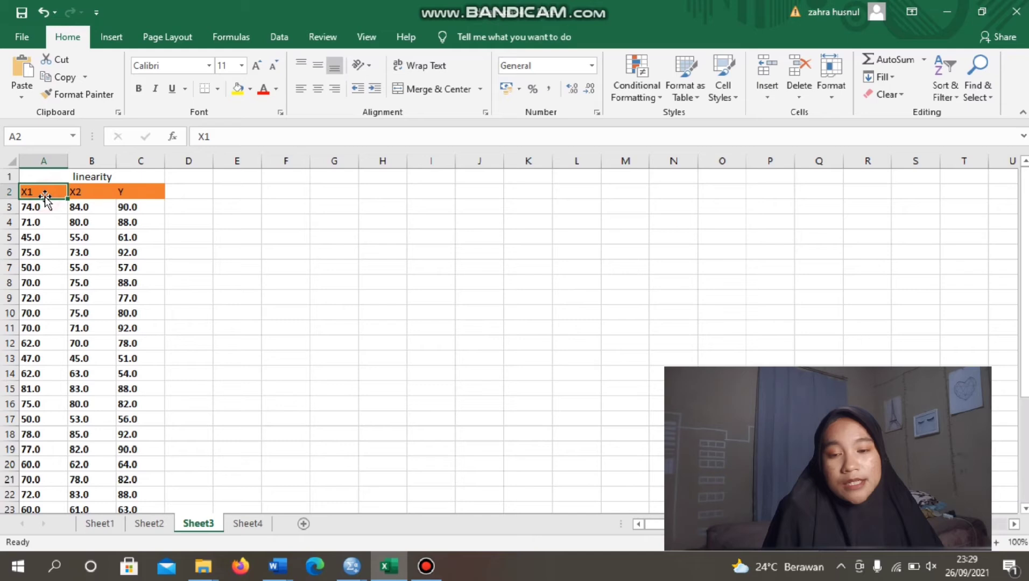
left_click(81, 206)
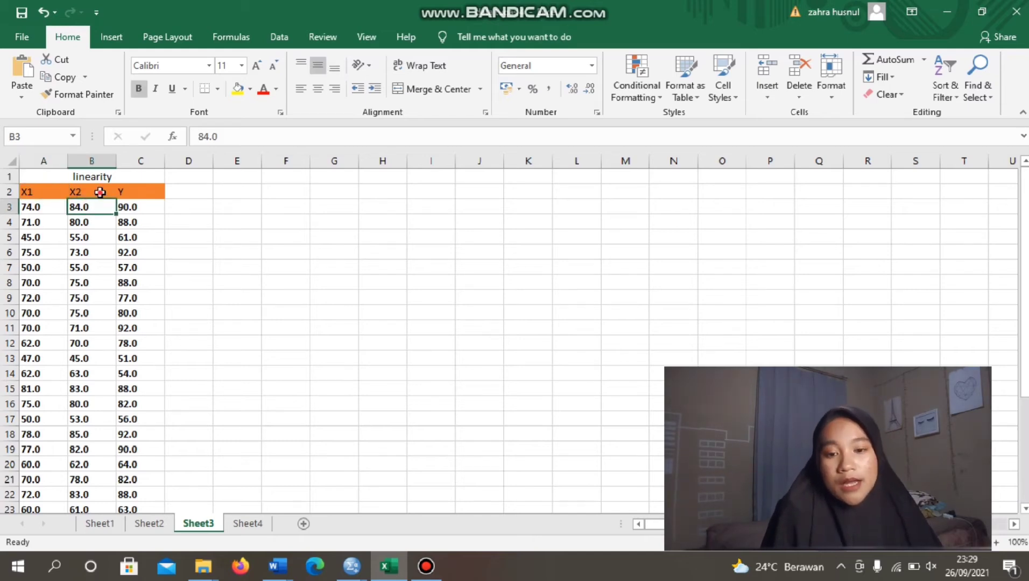
left_click(92, 194)
left_click(140, 195)
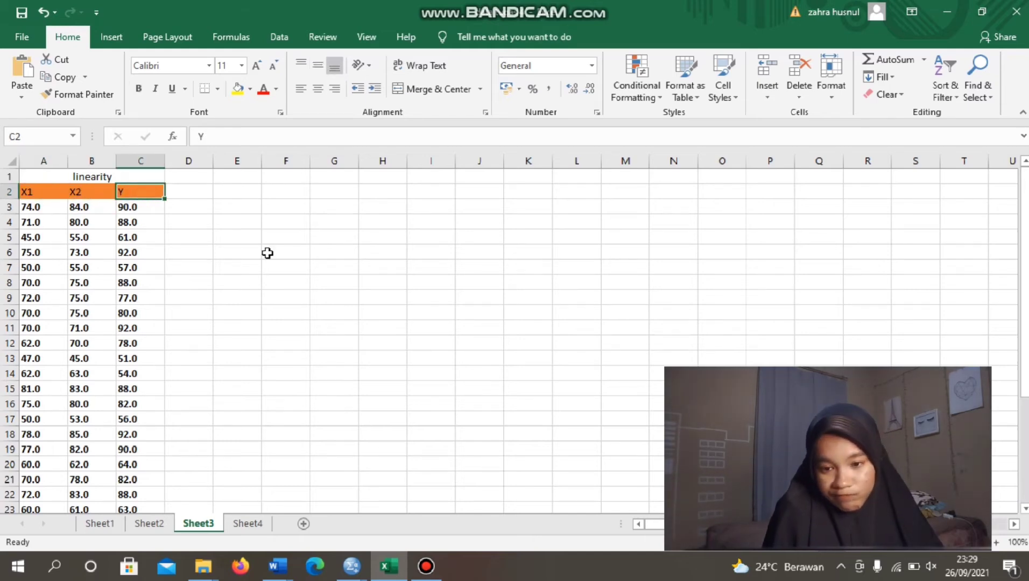
Step: Copy the X1, X2 and Y score values in A3:C32 of Sheet3, without the header rows
left_click(40, 209)
key("ctrl+shift+Right")
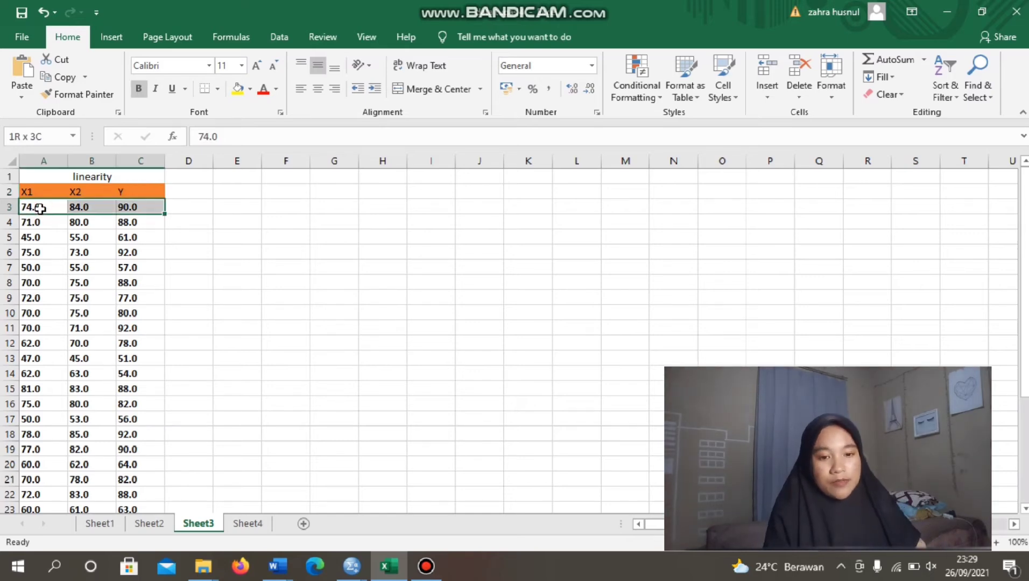
key("ctrl+shift+Down")
key("ctrl+c")
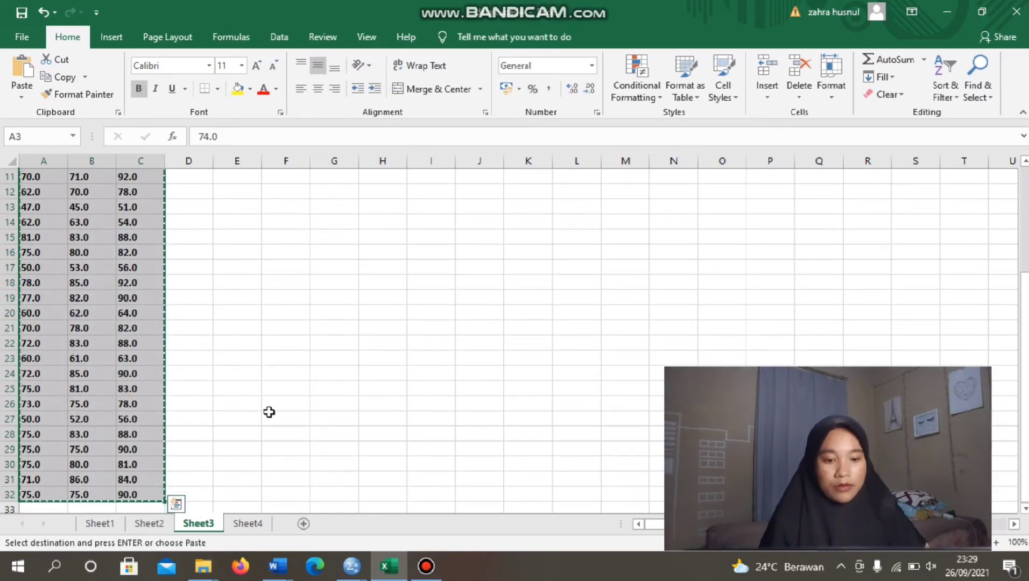
Step: Switch to SPSS and close the Output12 viewer and the Untitled7 [DataSet6] data window, dismissing their closing prompts
left_click(356, 565)
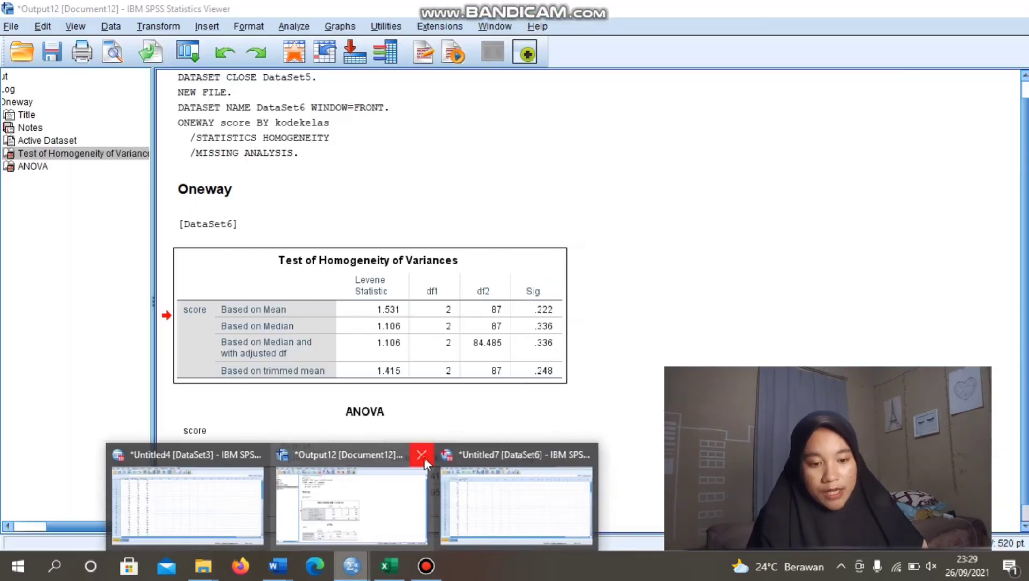
left_click(421, 458)
left_click(515, 302)
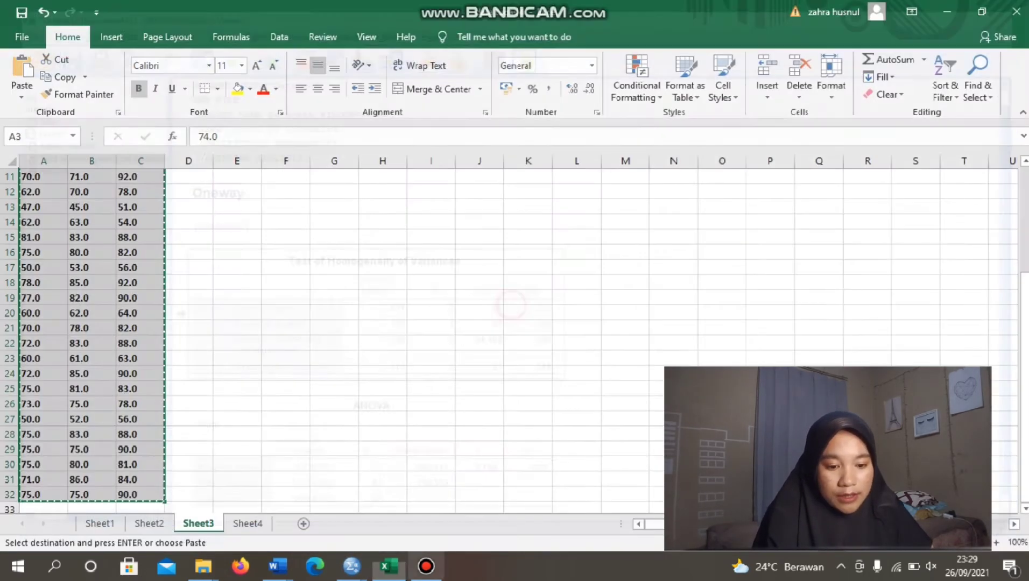
mouse_move(356, 572)
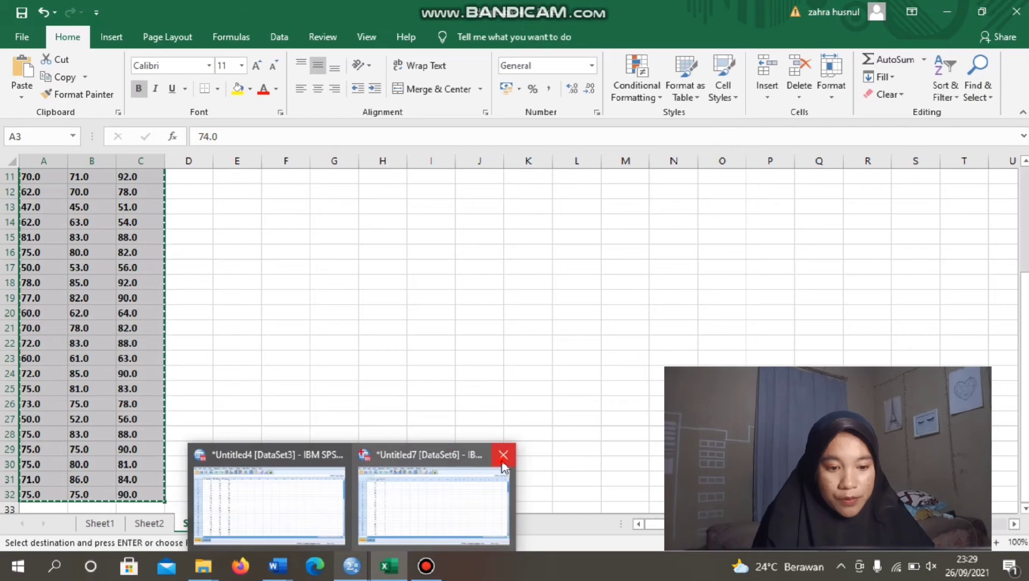
left_click(504, 457)
left_click(517, 320)
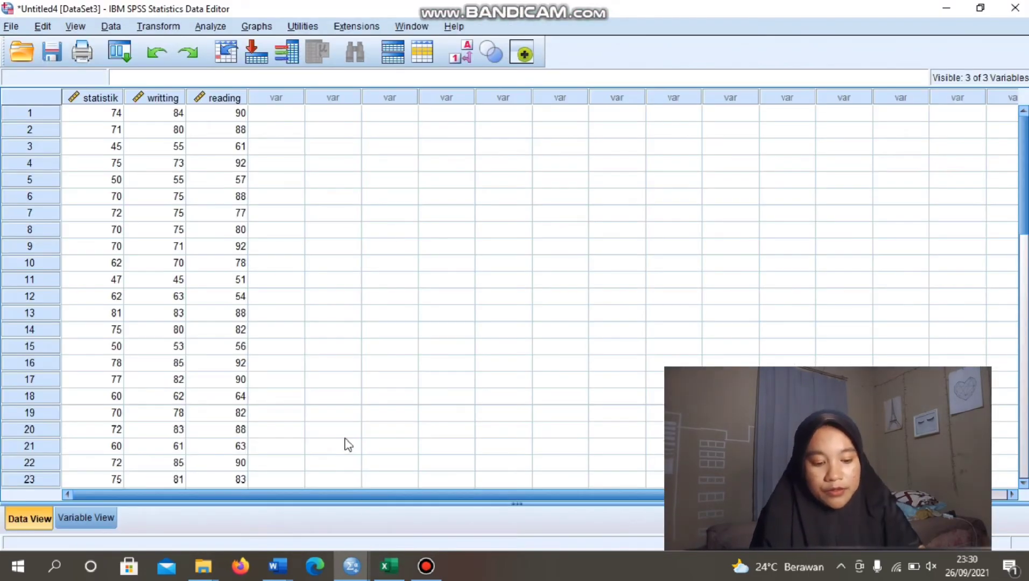
Step: Create a new SPSS dataset and paste the copied linearity scores starting at the first cell
key("ctrl+n")
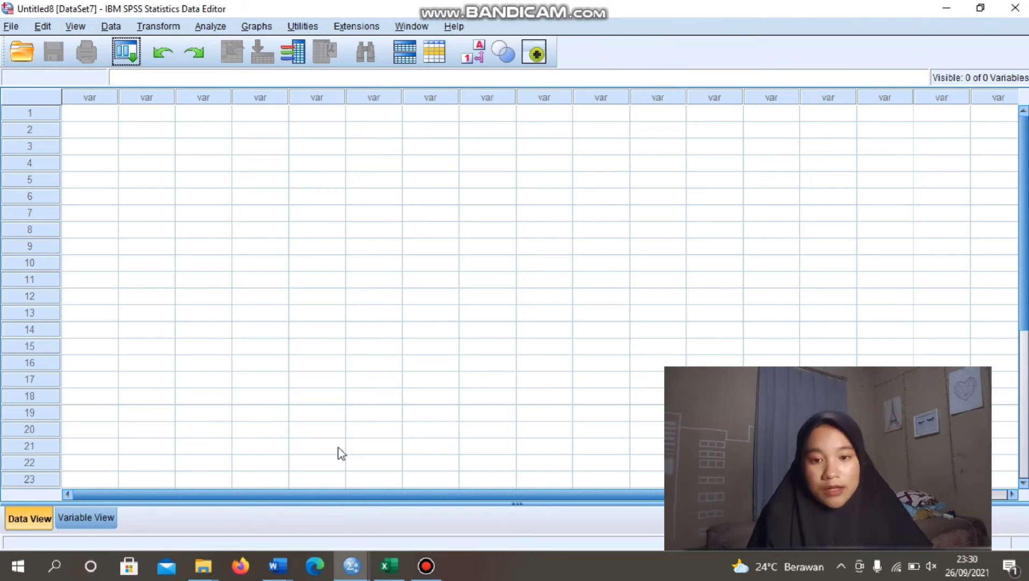
left_click(98, 115)
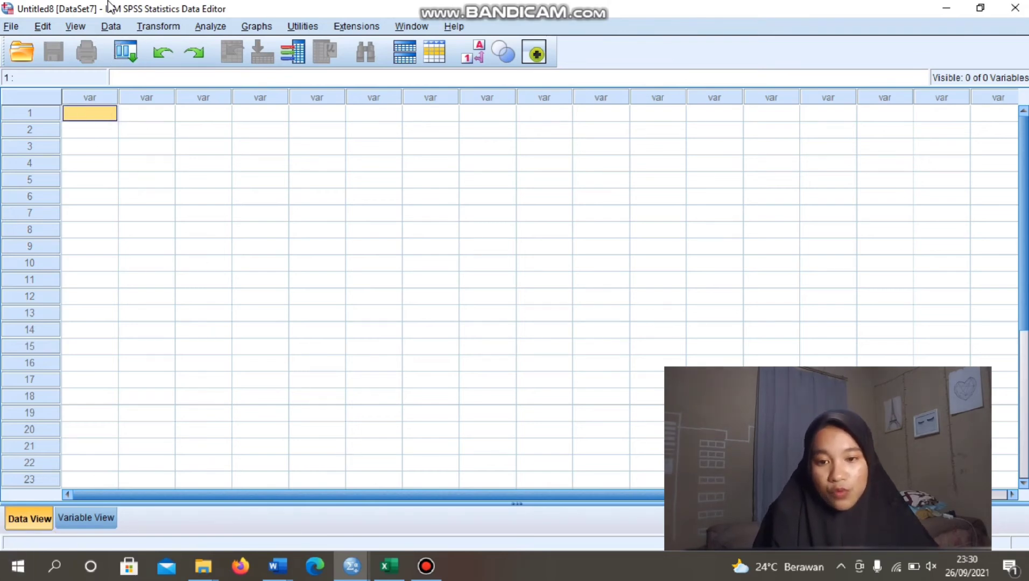
key("ctrl+v")
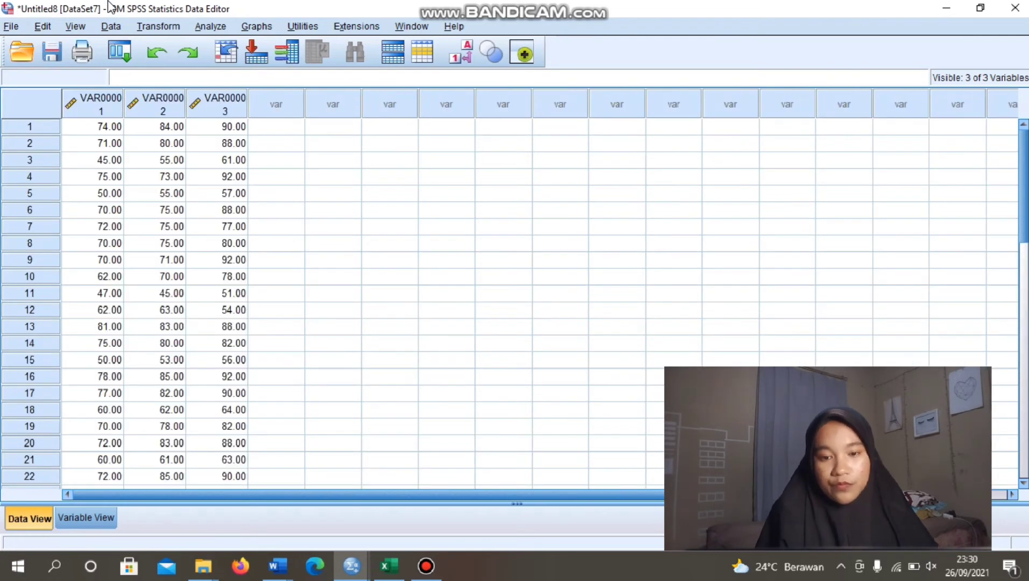
Step: Rename the three variables of the new dataset as X1, X2 and Y in Variable View
left_click(86, 518)
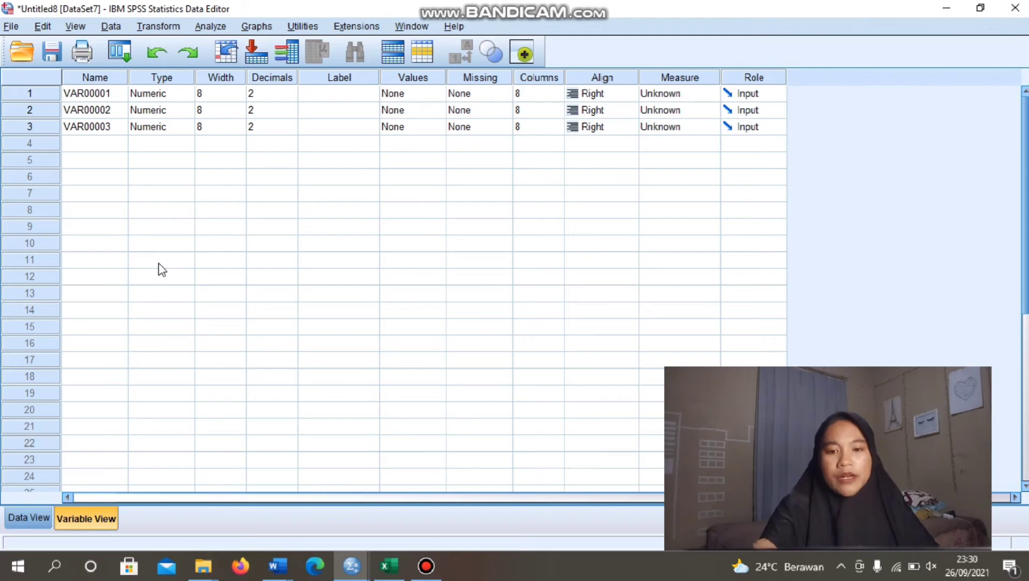
left_click(113, 95)
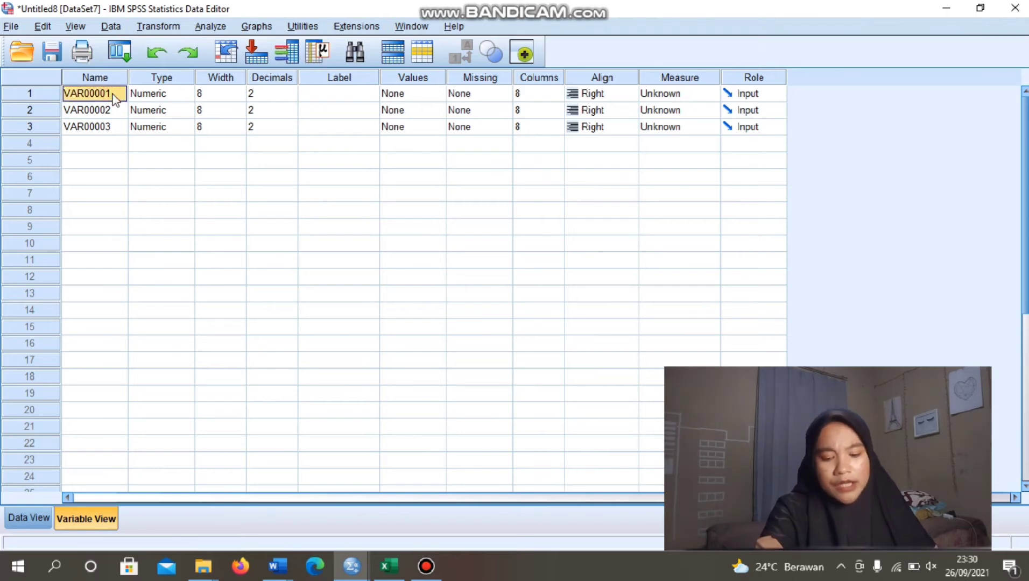
type("X1")
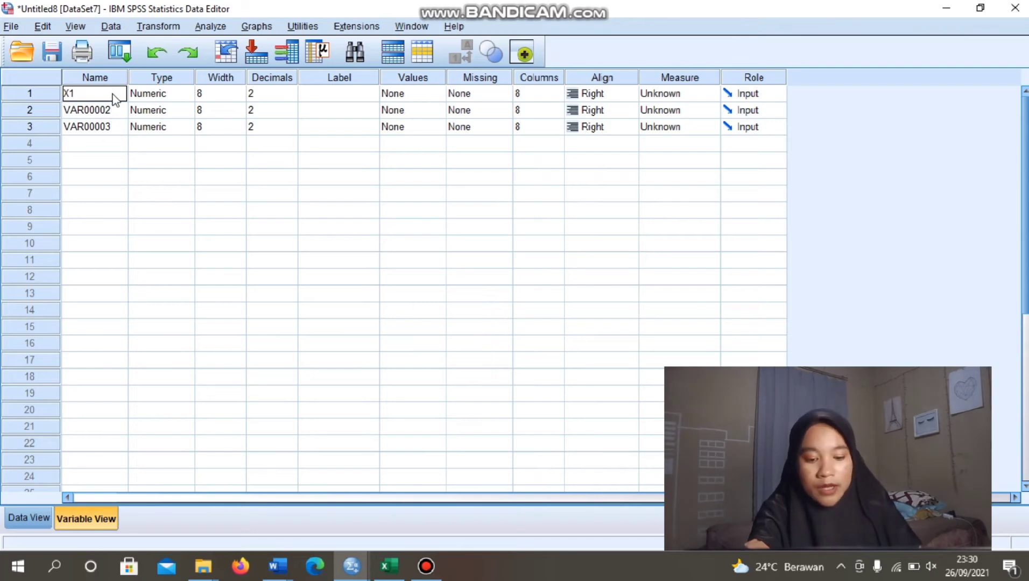
key("Return")
type("X2")
key("Return")
type("Y")
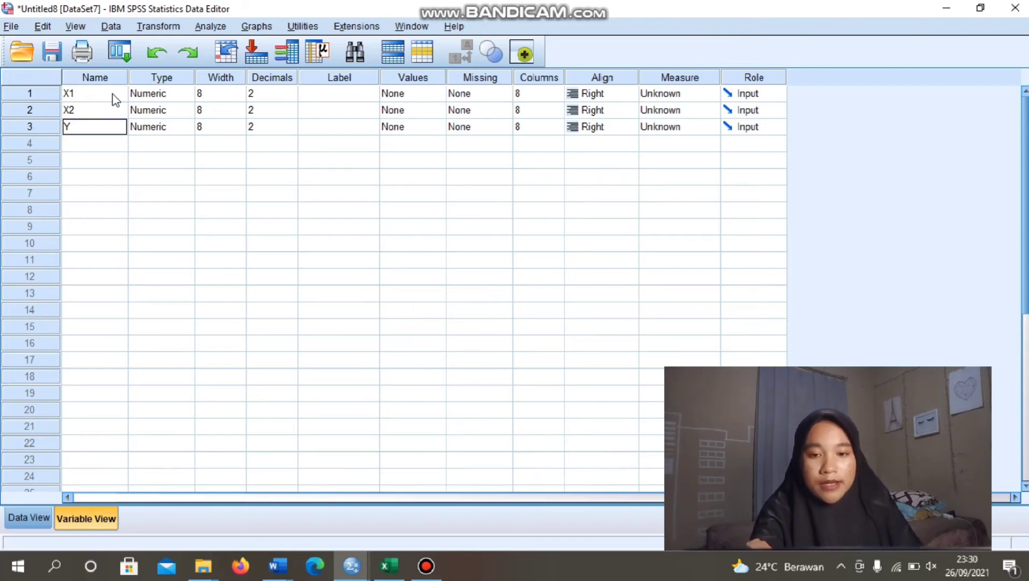
Step: Set the decimals of the variables X1, X2 and Y to 0
left_click(264, 96)
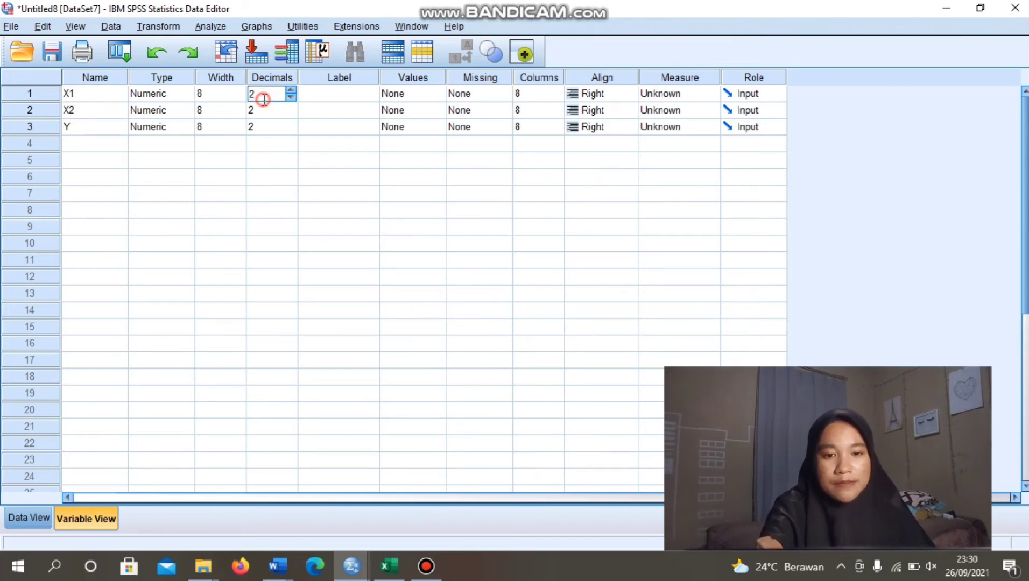
key("BackSpace")
type("0")
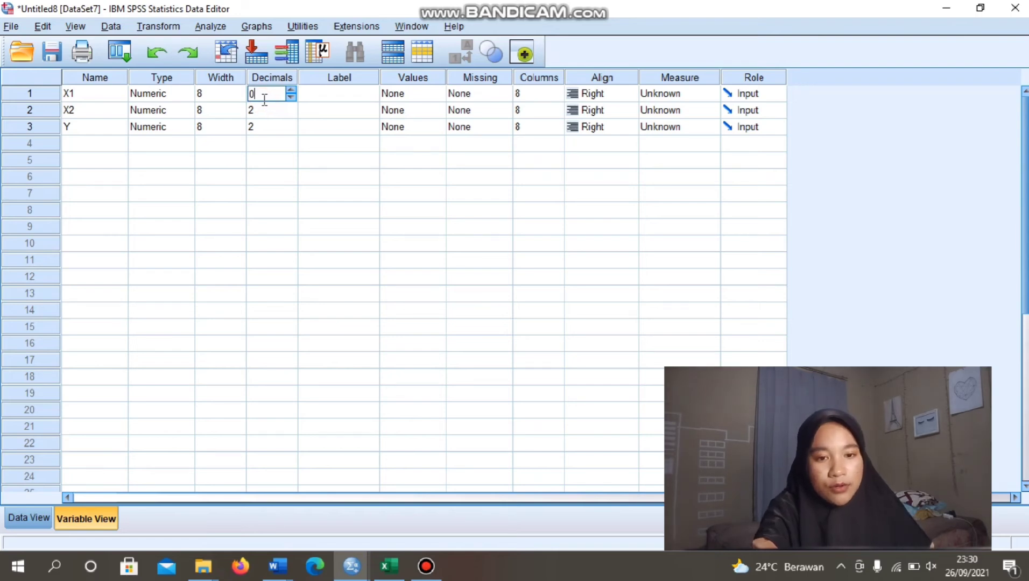
key("Return")
left_click(265, 109)
key("BackSpace")
type("0")
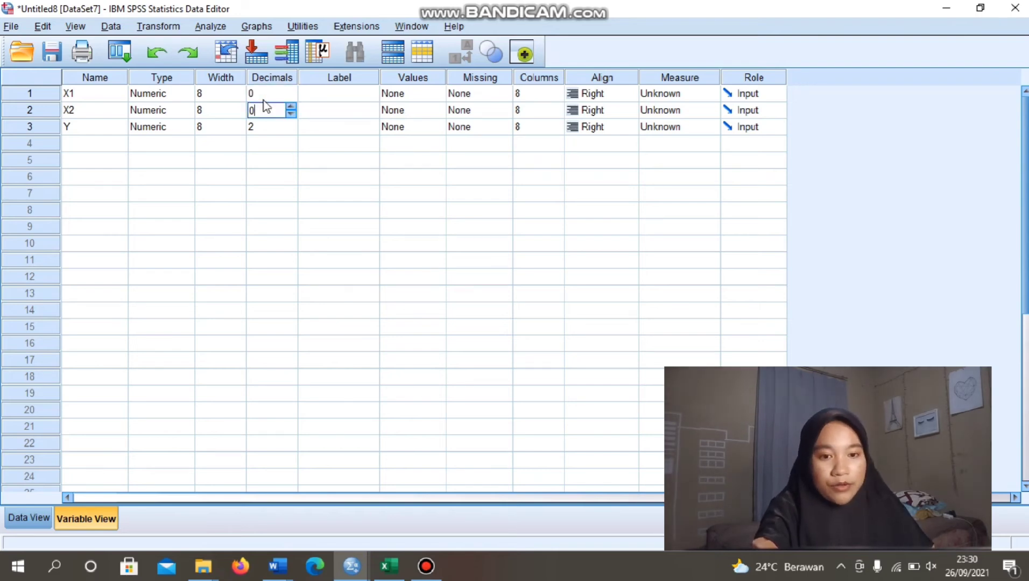
key("Return")
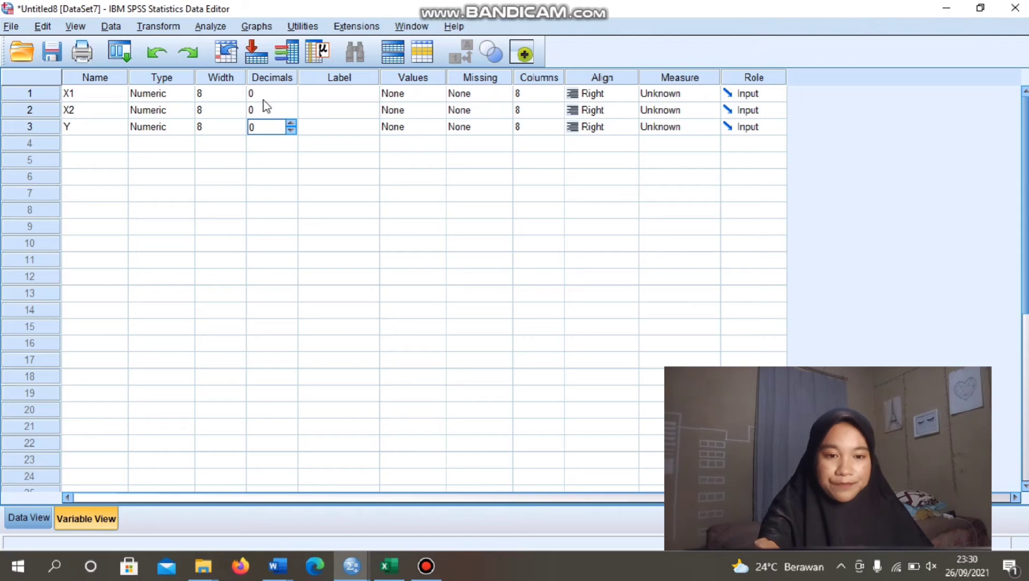
Step: Label the variable X1 "statistik", X2 "writting" and Y "reading"
left_click(312, 95)
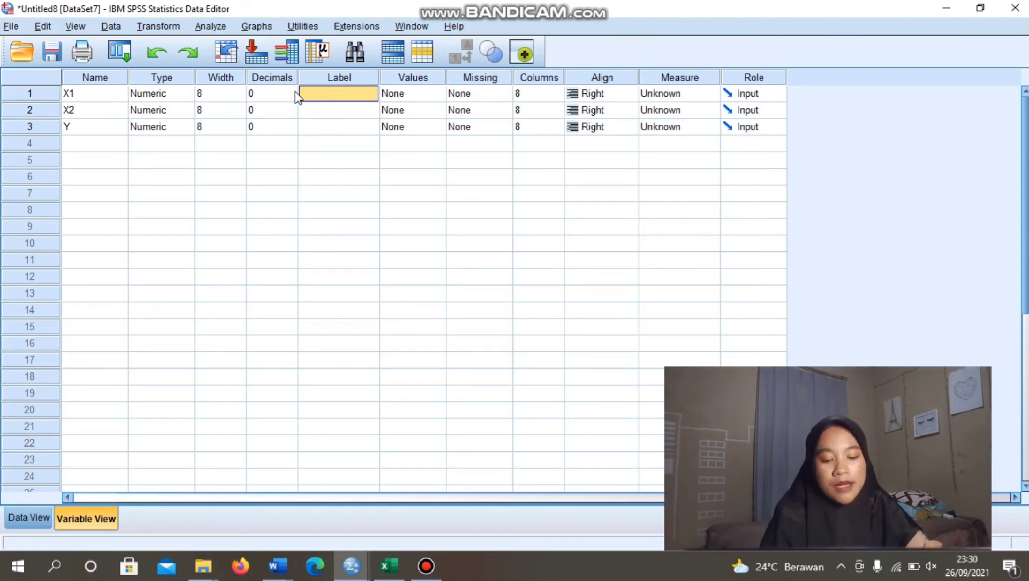
key("Caps_Lock")
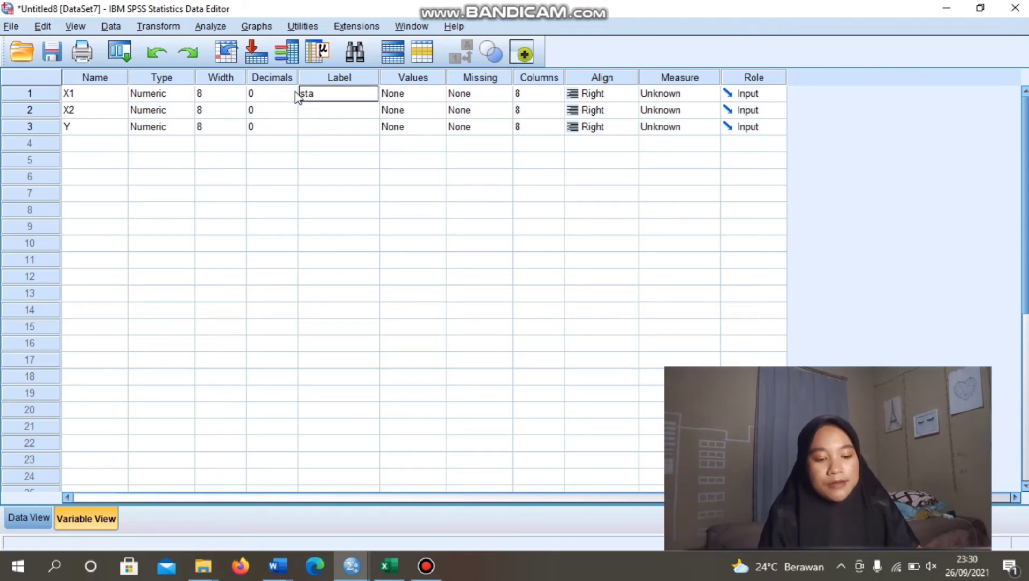
type("statistik")
key("Return")
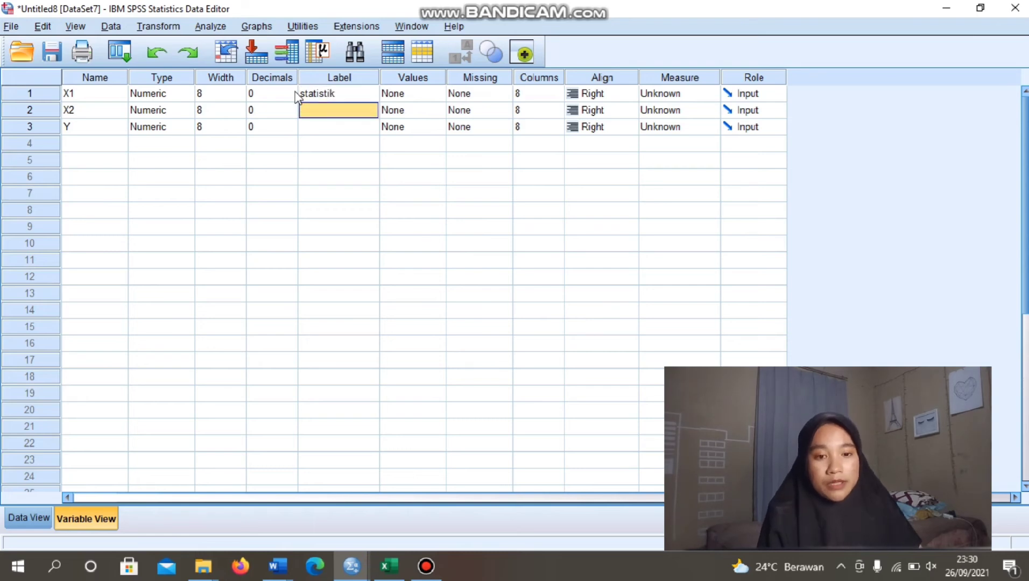
type("writting")
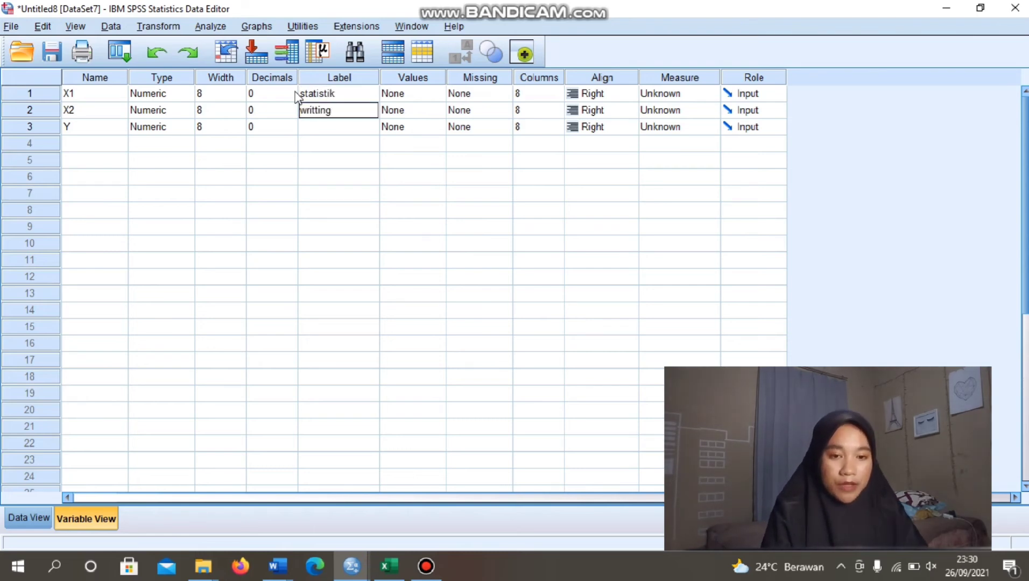
key("Return")
type("reading")
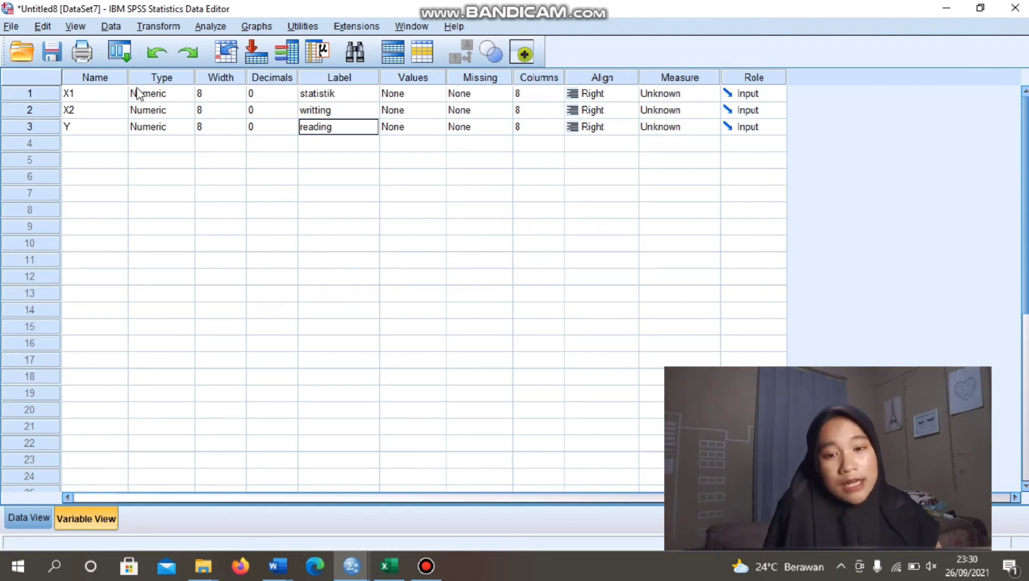
Step: Review the names, decimals and labels defined for the three linearity variables
left_click(79, 96)
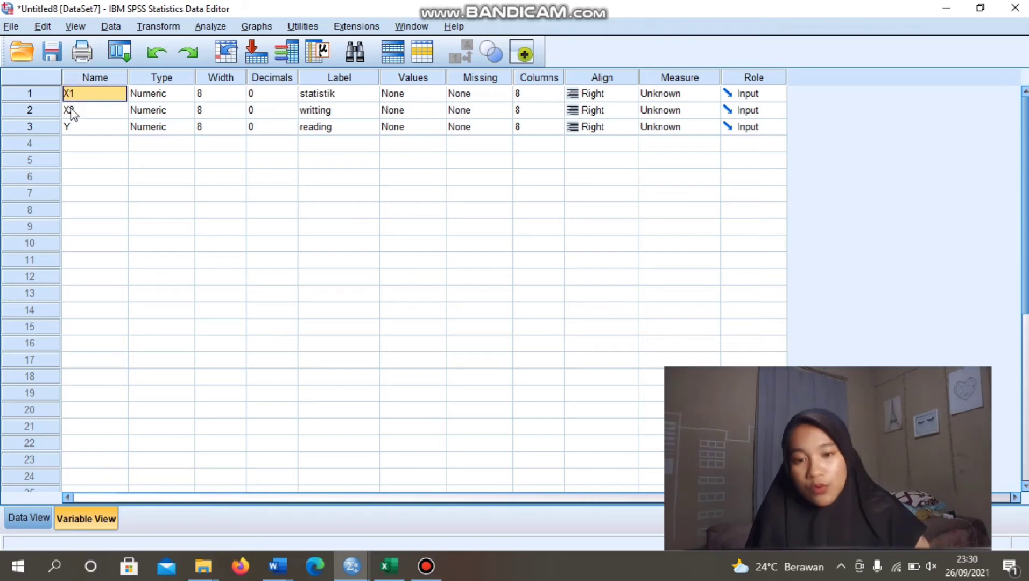
left_click(71, 111)
left_click(86, 129)
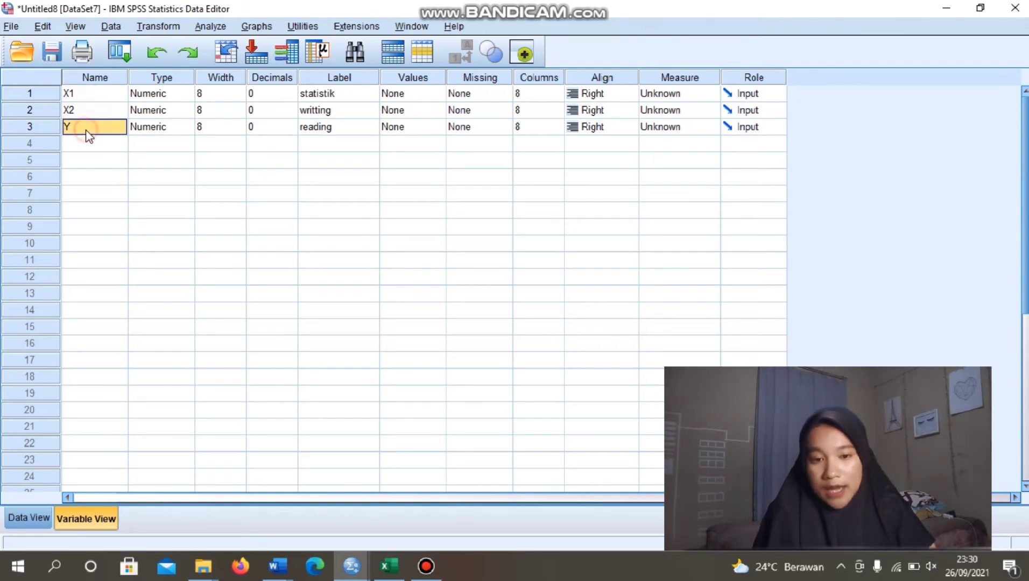
left_click(275, 94)
left_click(277, 110)
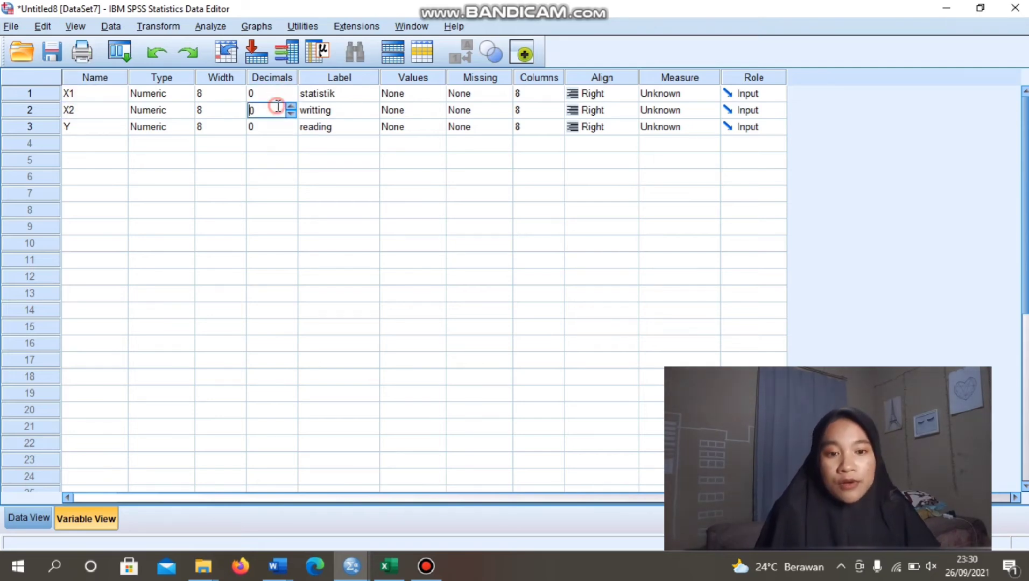
left_click(278, 127)
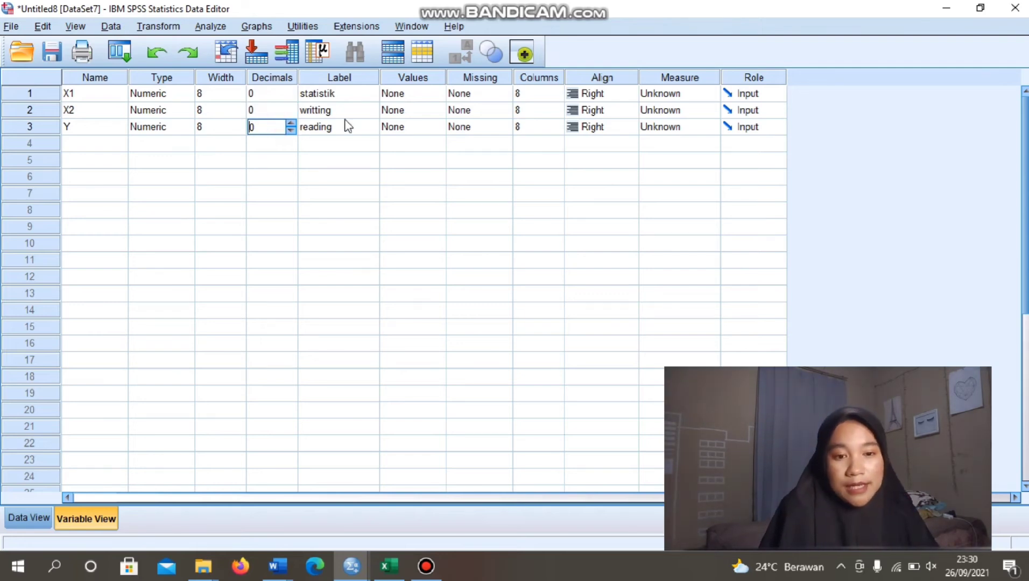
left_click(347, 92)
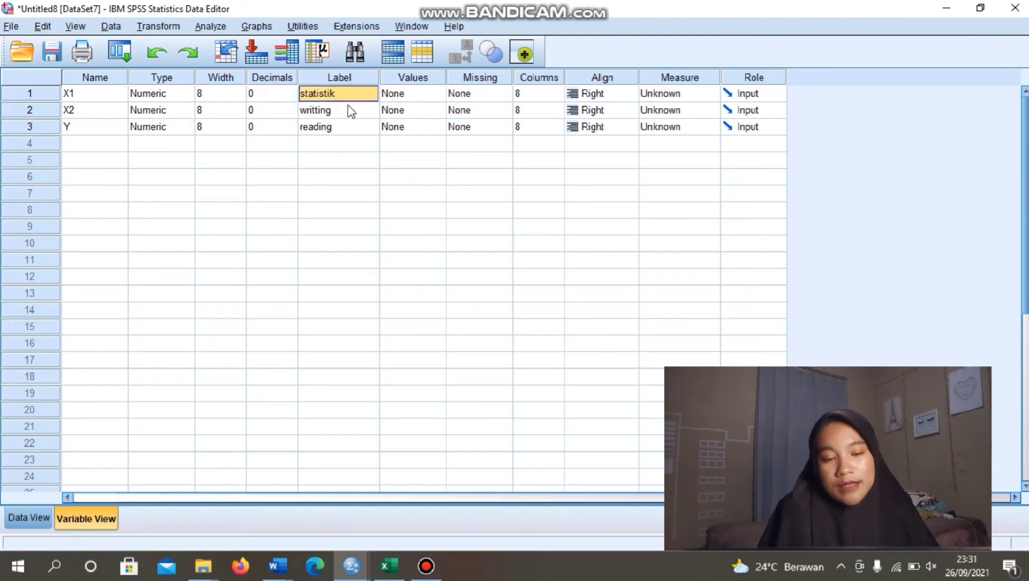
left_click(347, 115)
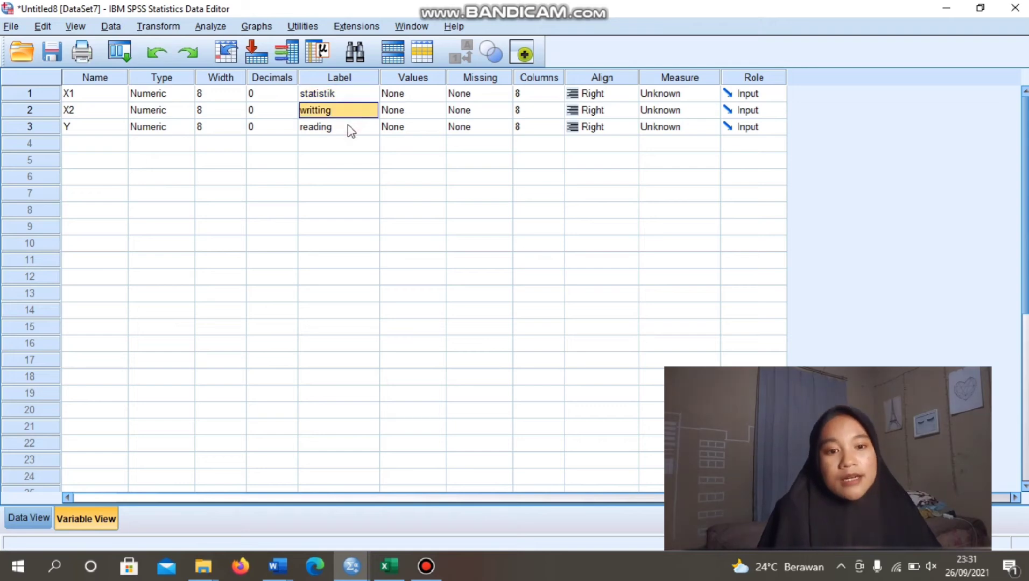
left_click(348, 126)
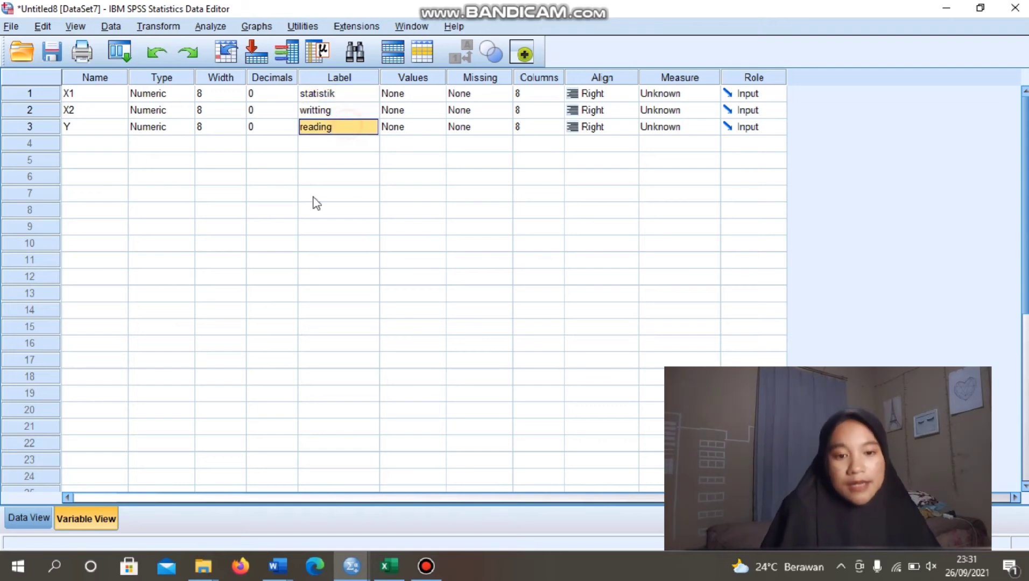
Step: Check the X1, X2 and Y scores in Data View down to the last case
left_click(14, 518)
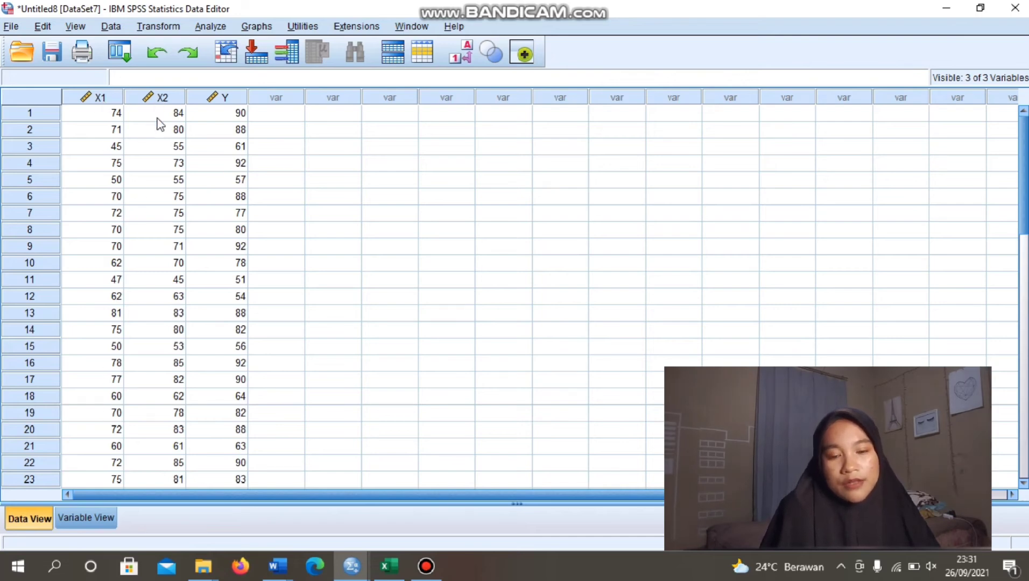
scroll(199, 318, "down", 4)
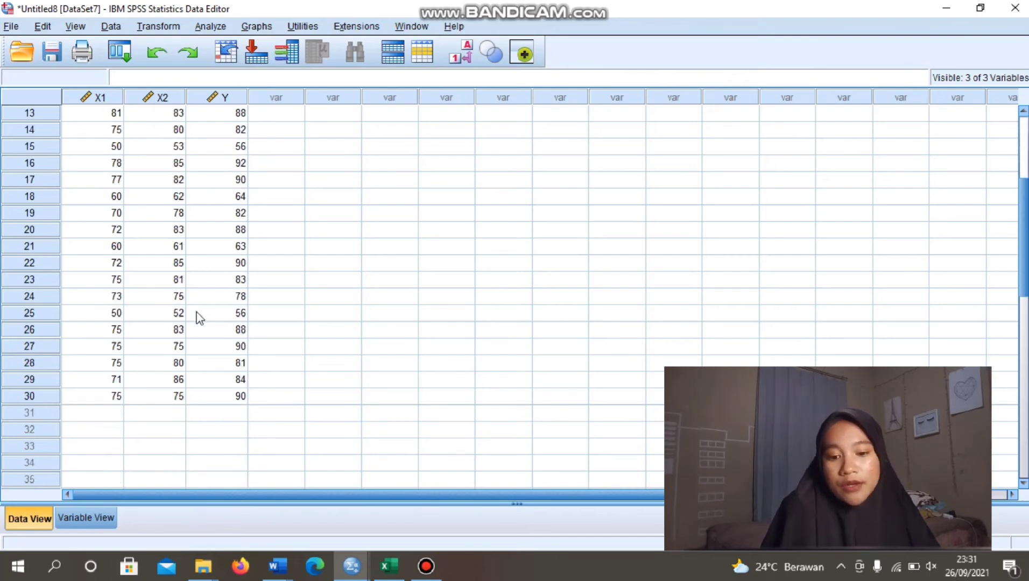
scroll(200, 319, "down", 3)
scroll(200, 317, "up", 3)
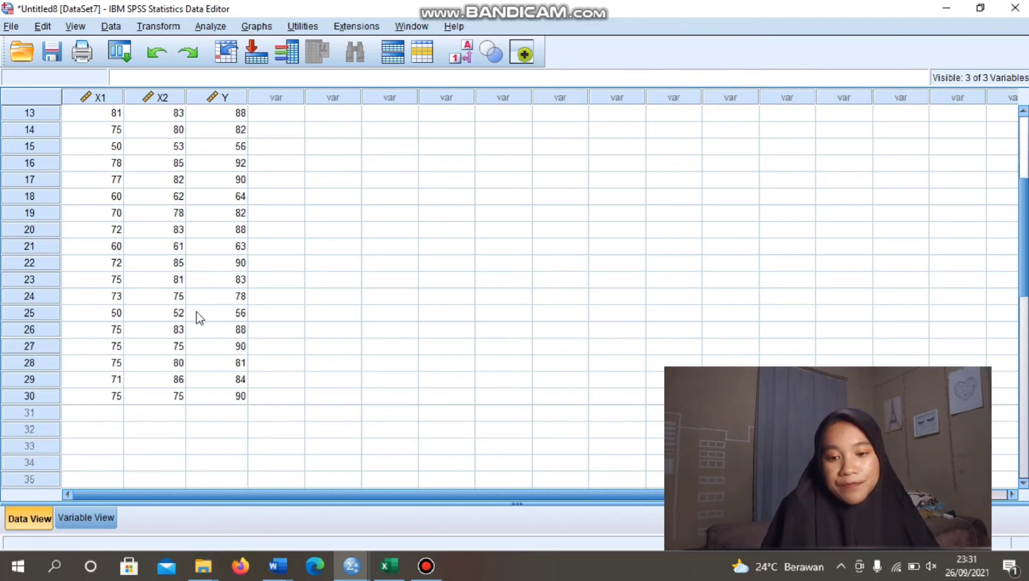
left_click(44, 396)
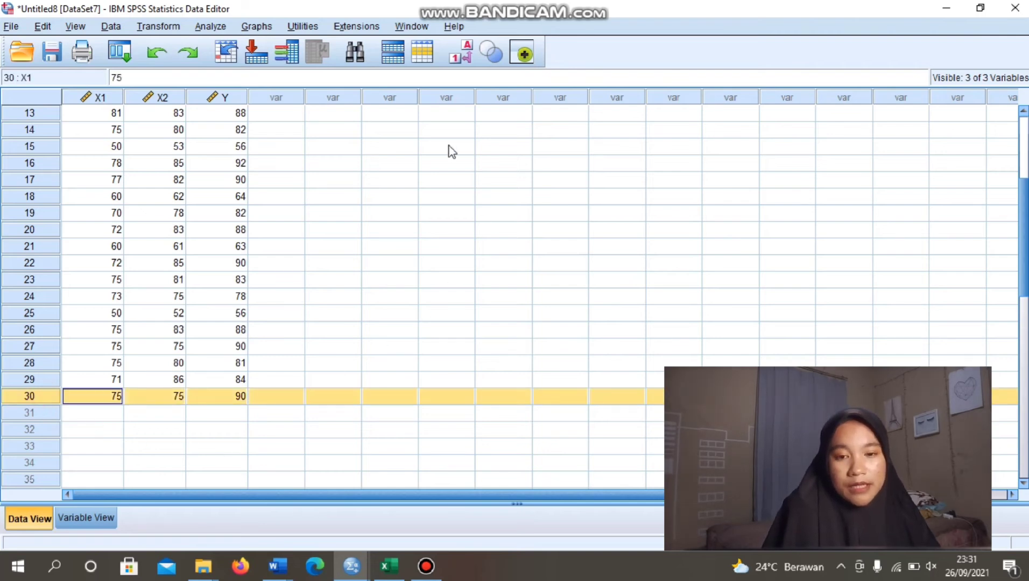
Step: Set up a Compare Means analysis with reading [Y] as dependent and statistik [X1] and writting [X2] as independent variables
left_click(219, 24)
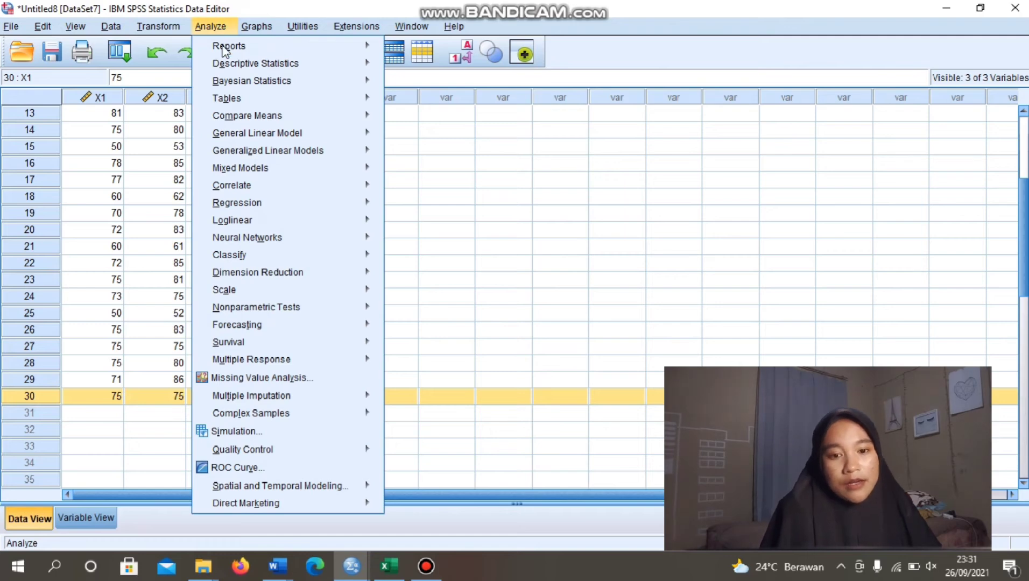
mouse_move(262, 117)
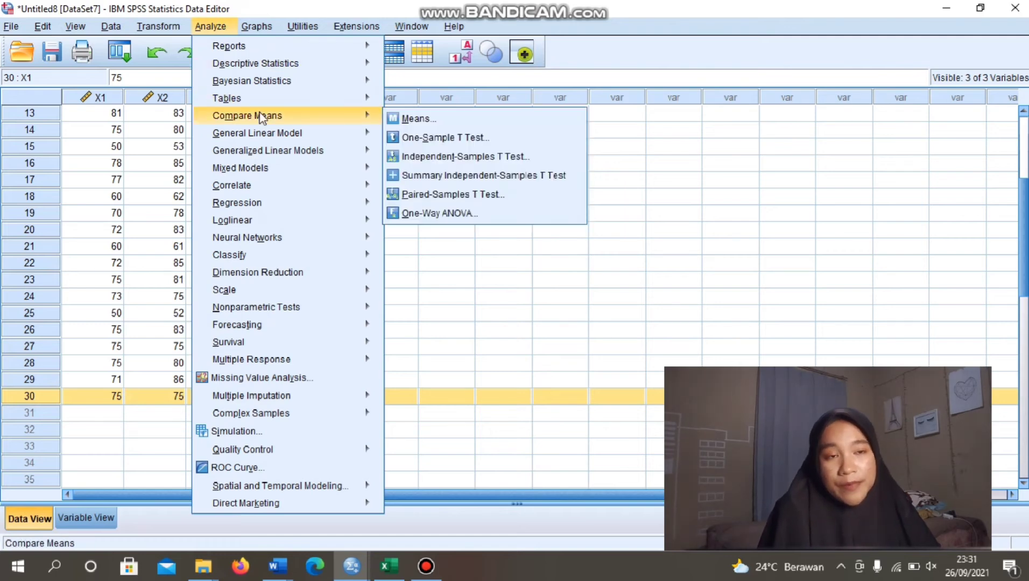
left_click(415, 120)
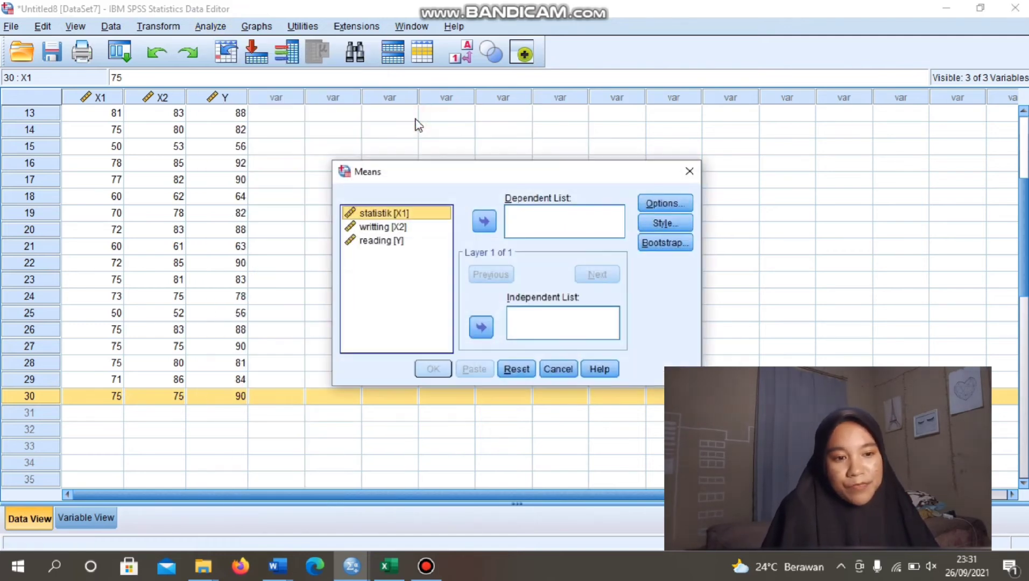
left_click(384, 243)
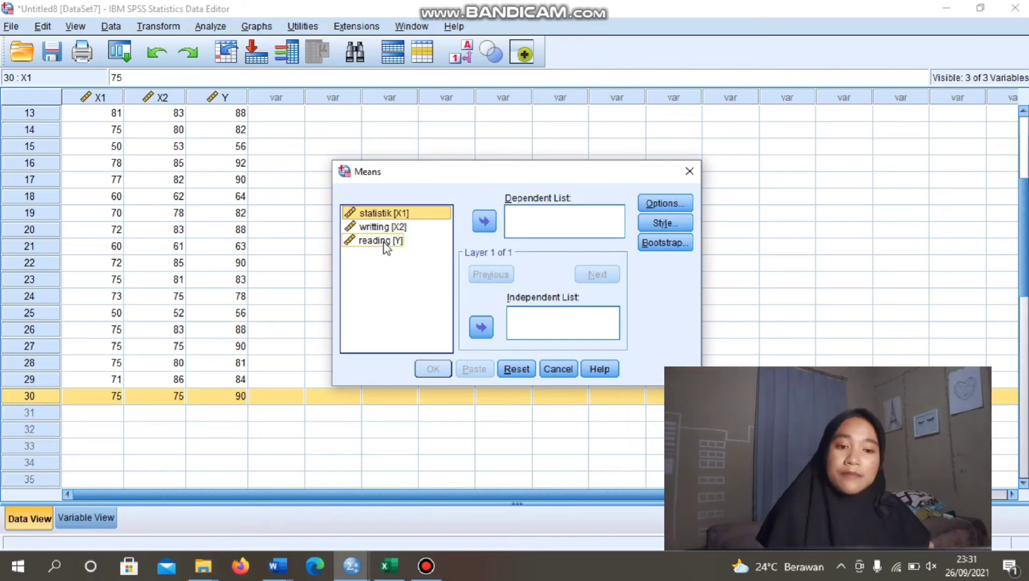
left_click(384, 243)
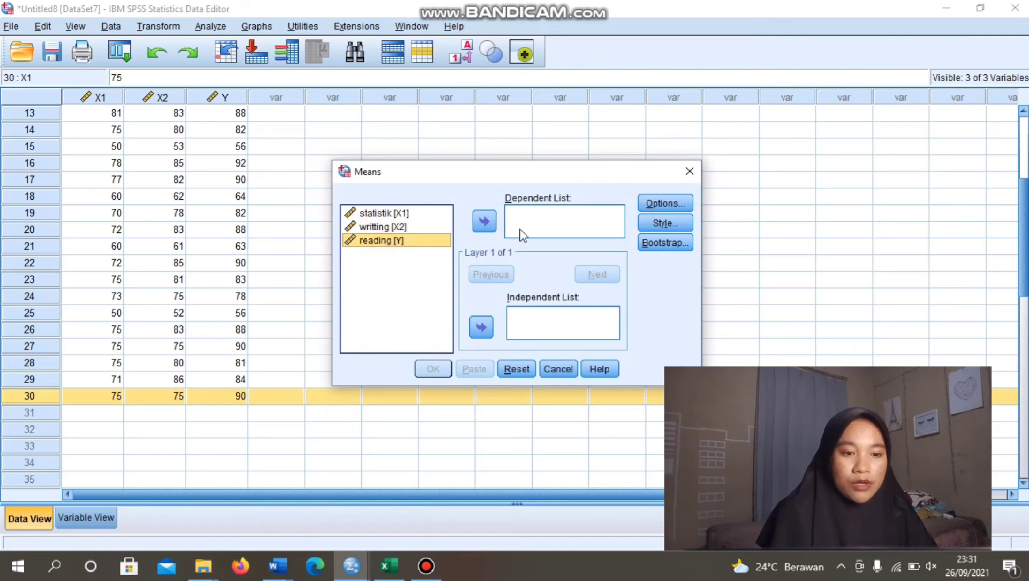
left_click(482, 222)
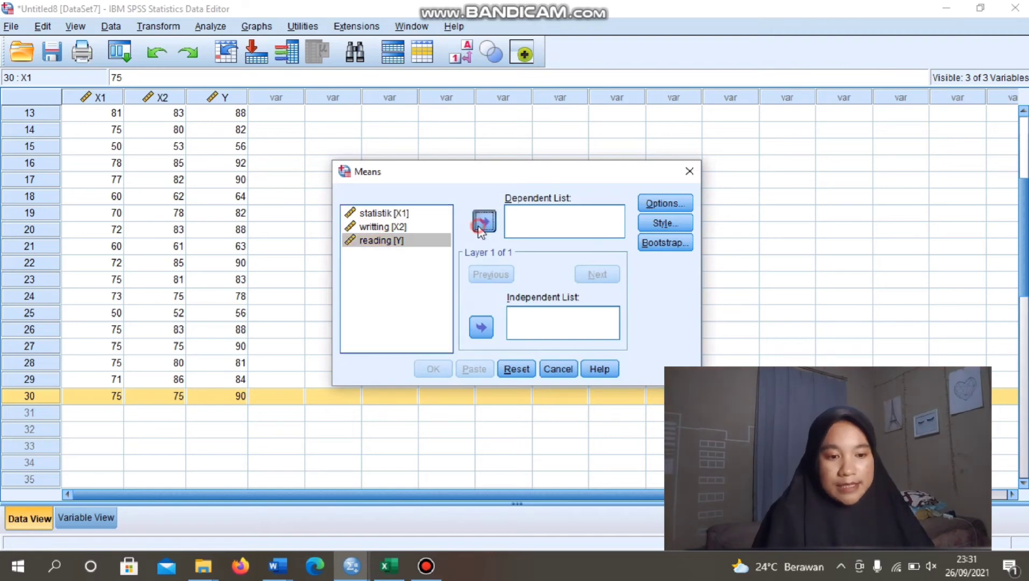
left_click(399, 228)
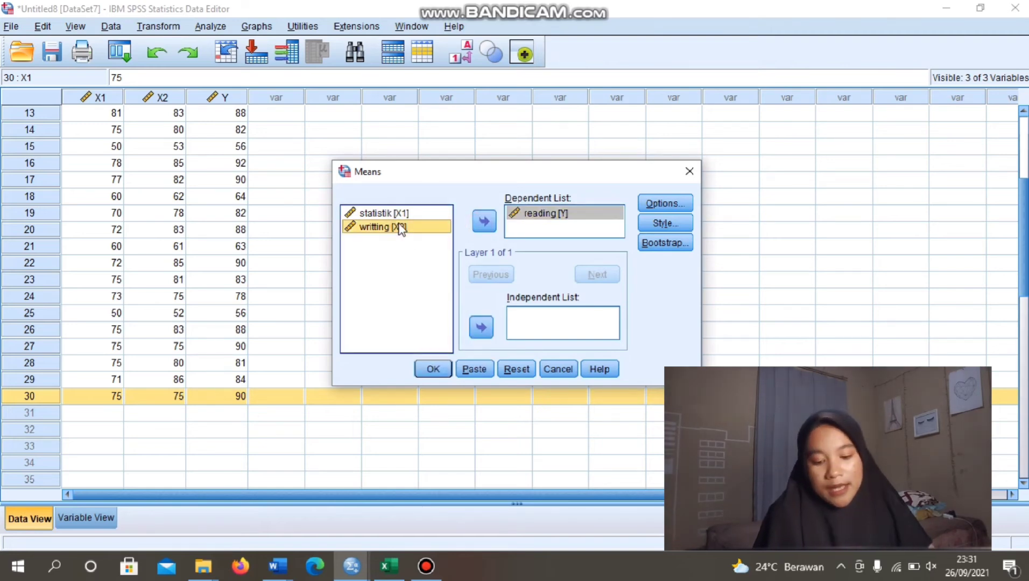
key("shift+Up")
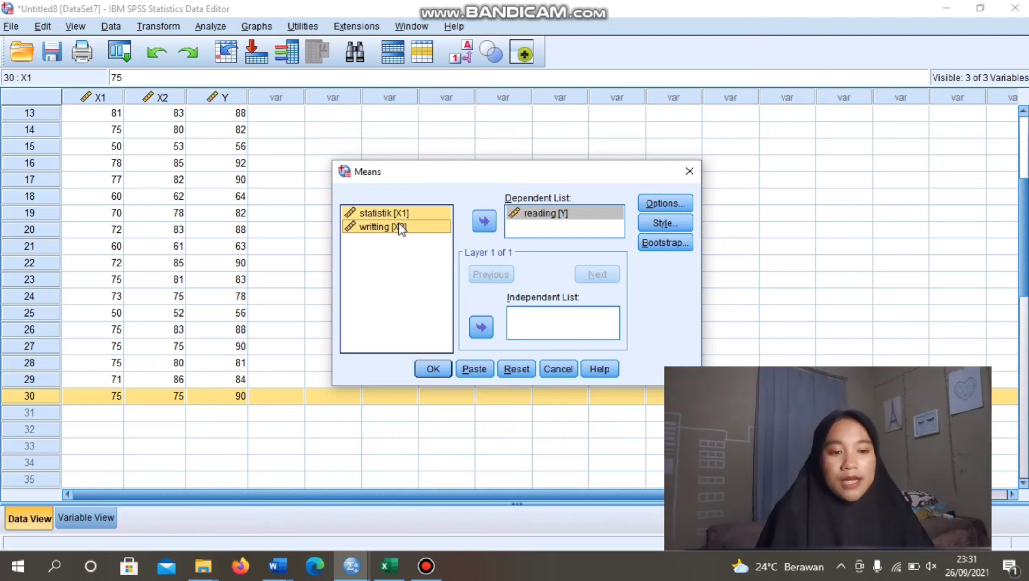
left_click(481, 328)
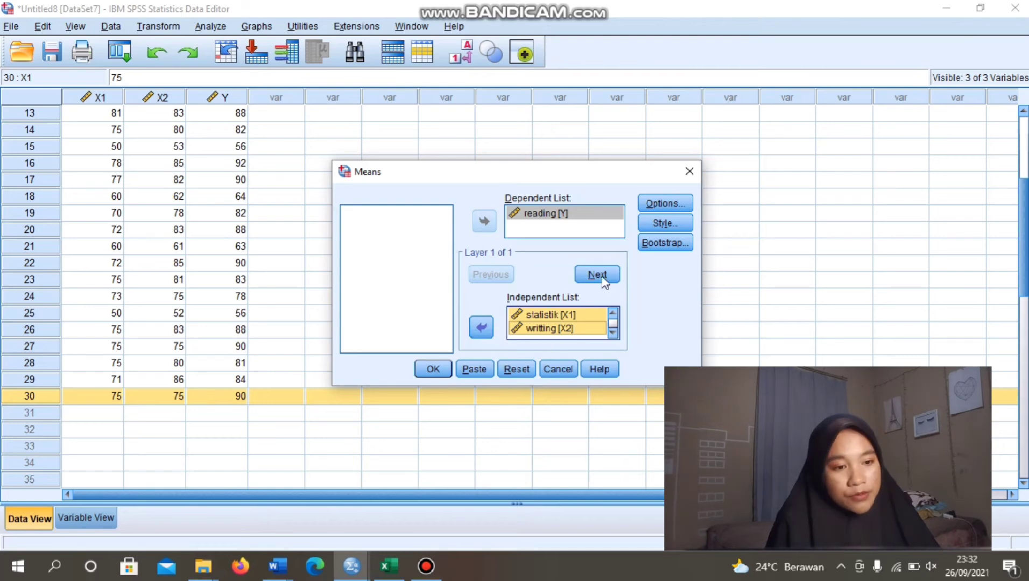
Step: Enable the test for linearity in the Means options and run the analysis
left_click(657, 203)
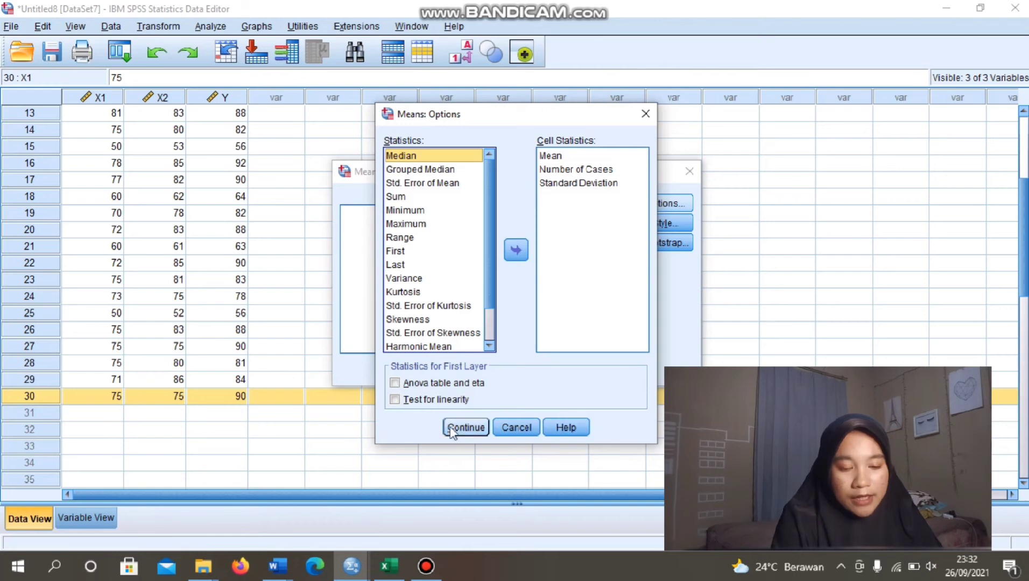
left_click(395, 400)
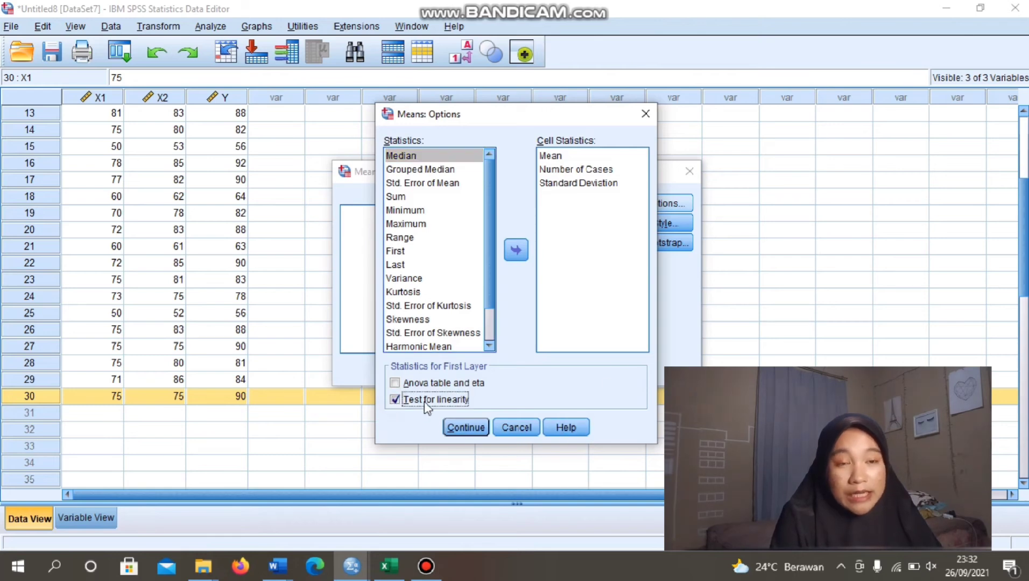
left_click(458, 429)
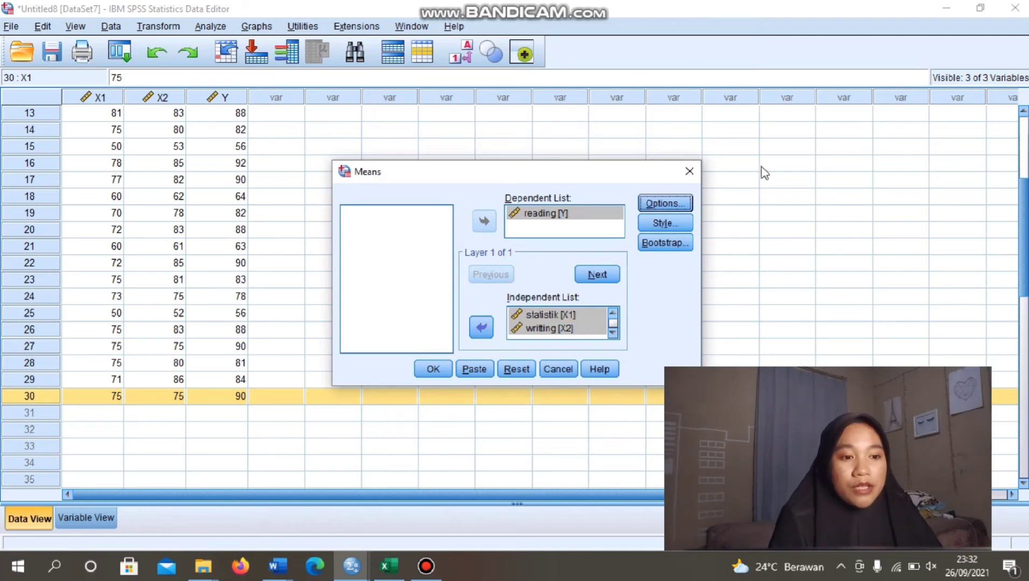
left_click(673, 203)
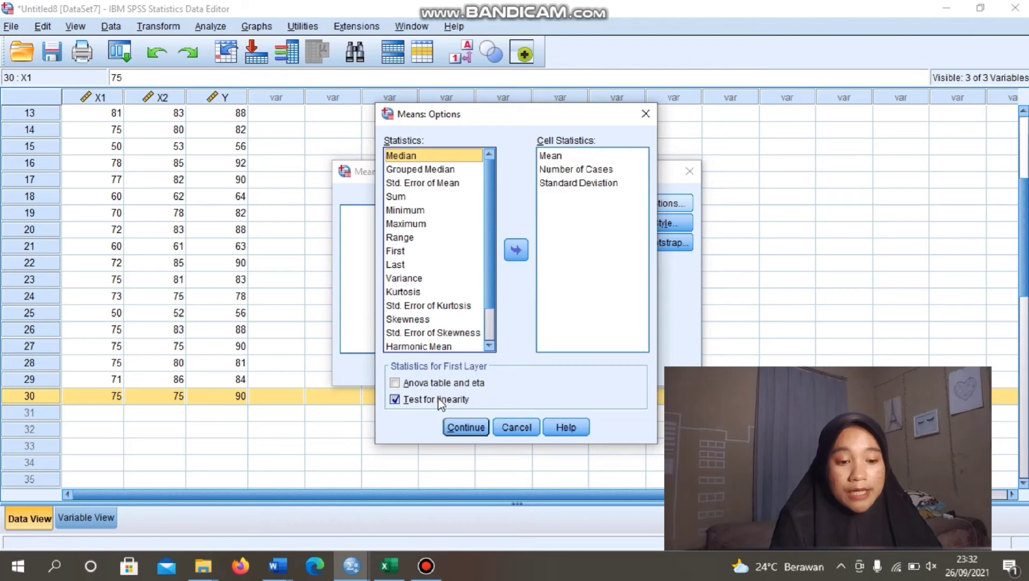
left_click(467, 427)
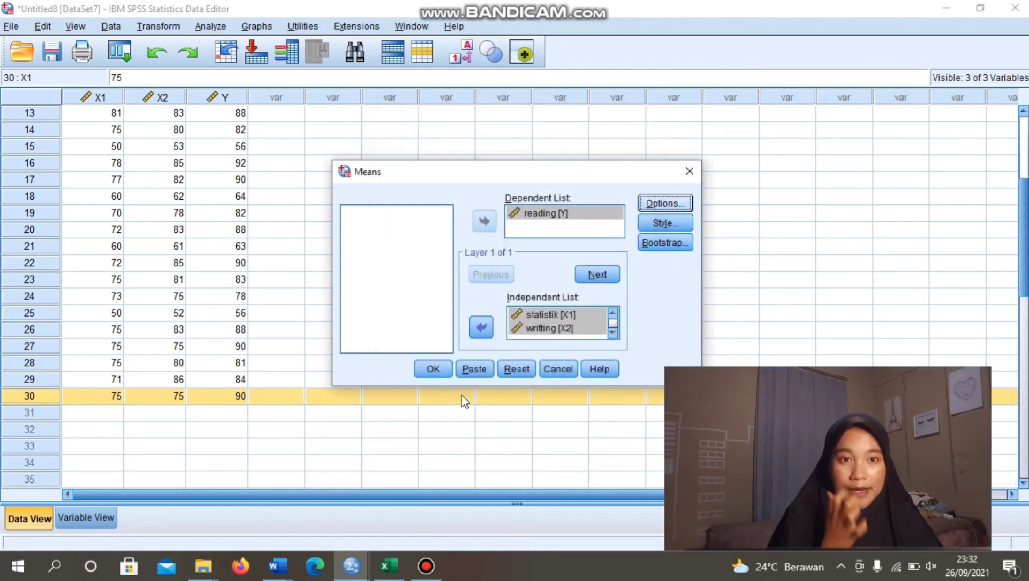
left_click(432, 370)
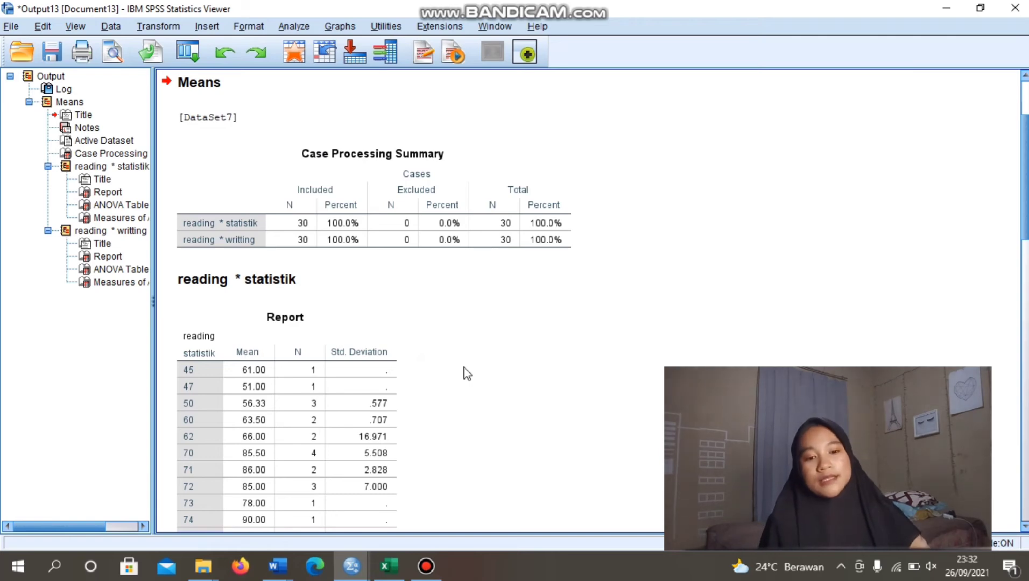
Step: Copy the reading * statistik ANOVA table from the output and paste it under the LINEARITY heading of Document1 in Word
scroll(467, 373, "down", 5)
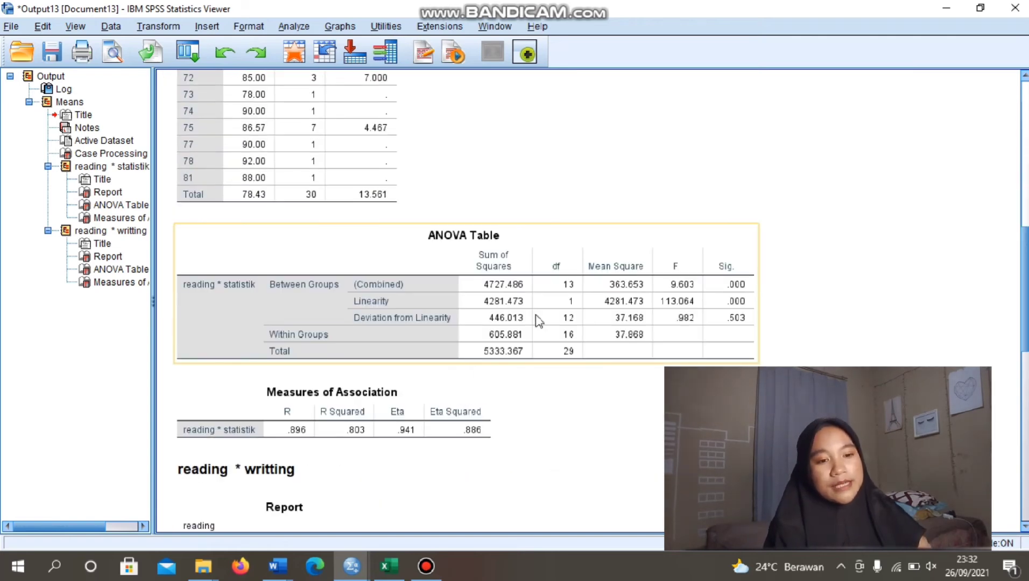
left_click(469, 303)
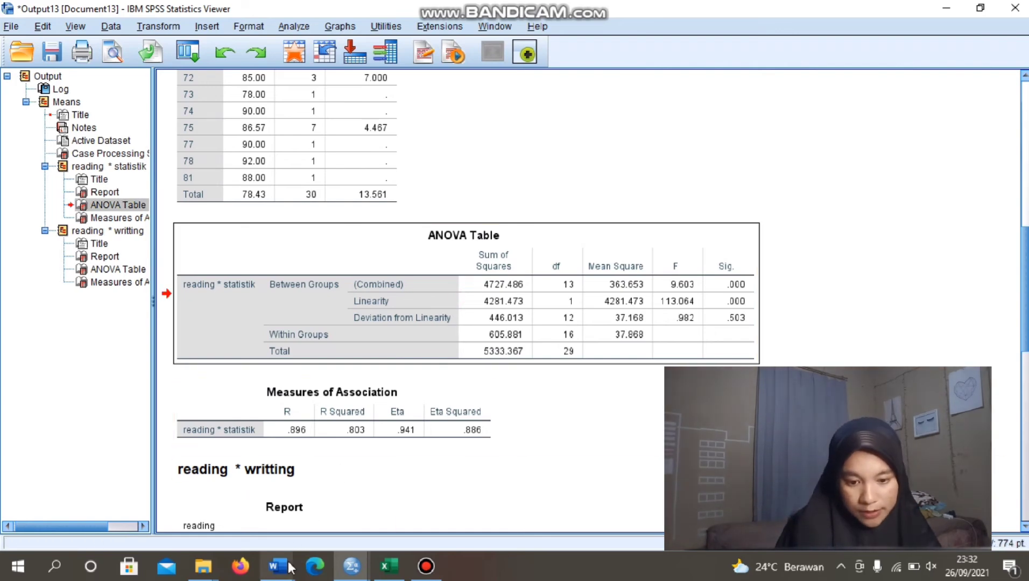
mouse_move(278, 565)
mouse_move(319, 508)
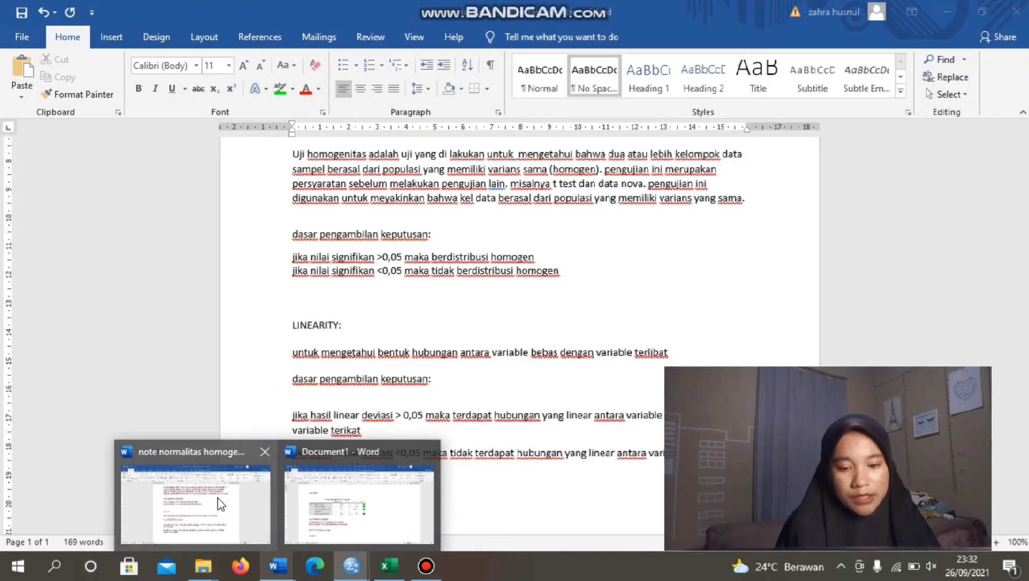
left_click(220, 503)
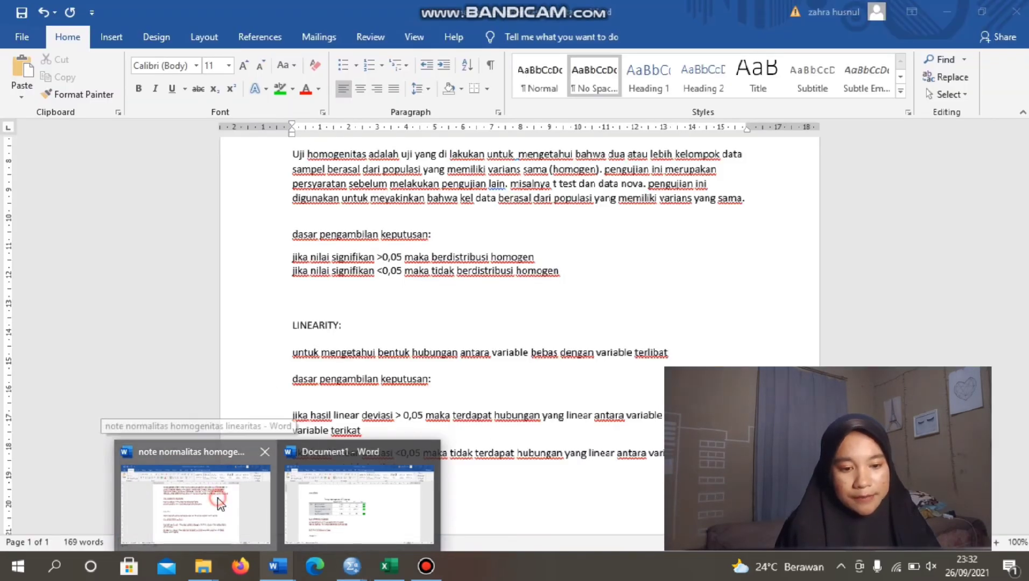
left_click(420, 477)
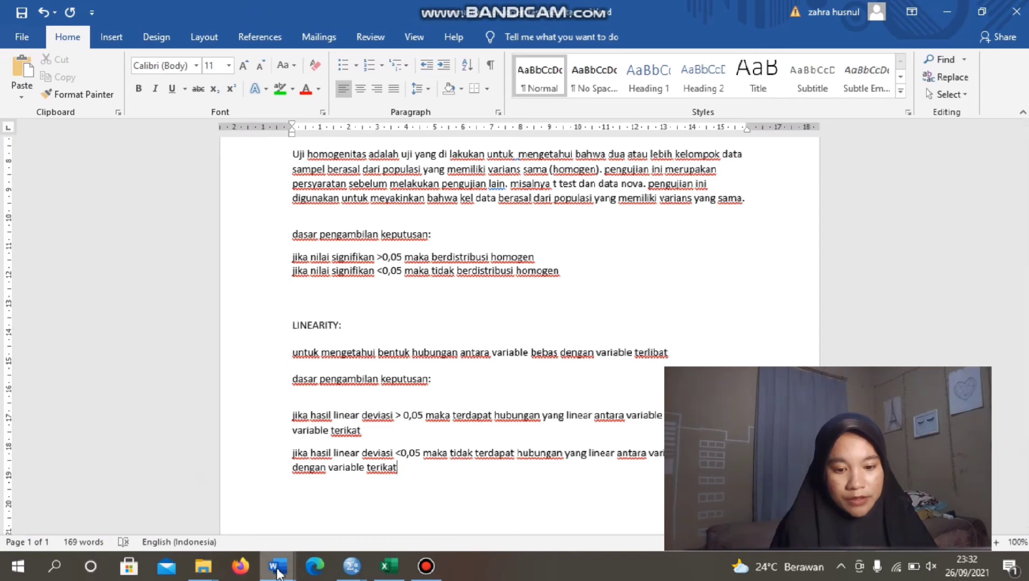
mouse_move(278, 571)
left_click(367, 523)
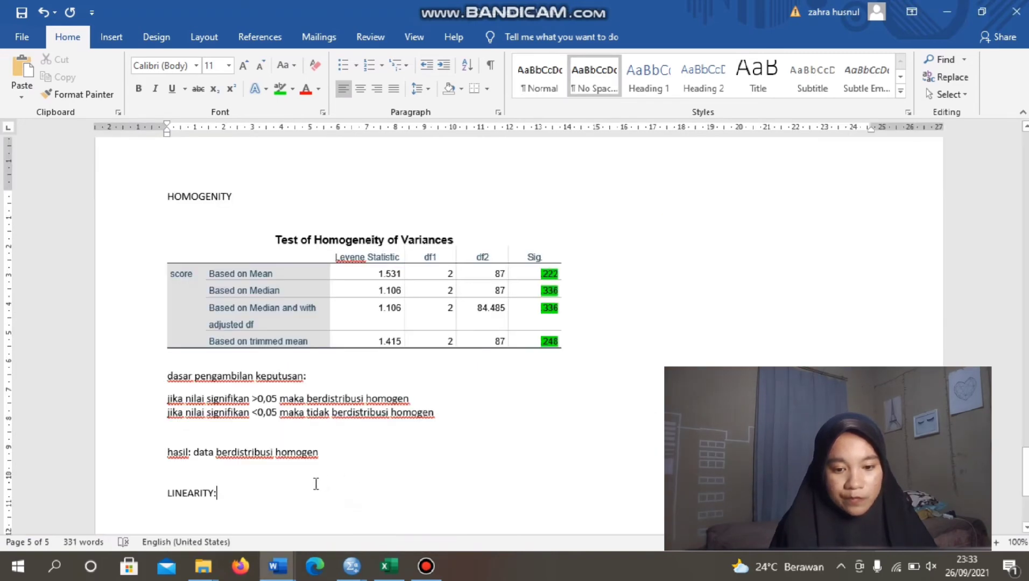
key("Return")
key("ctrl+v")
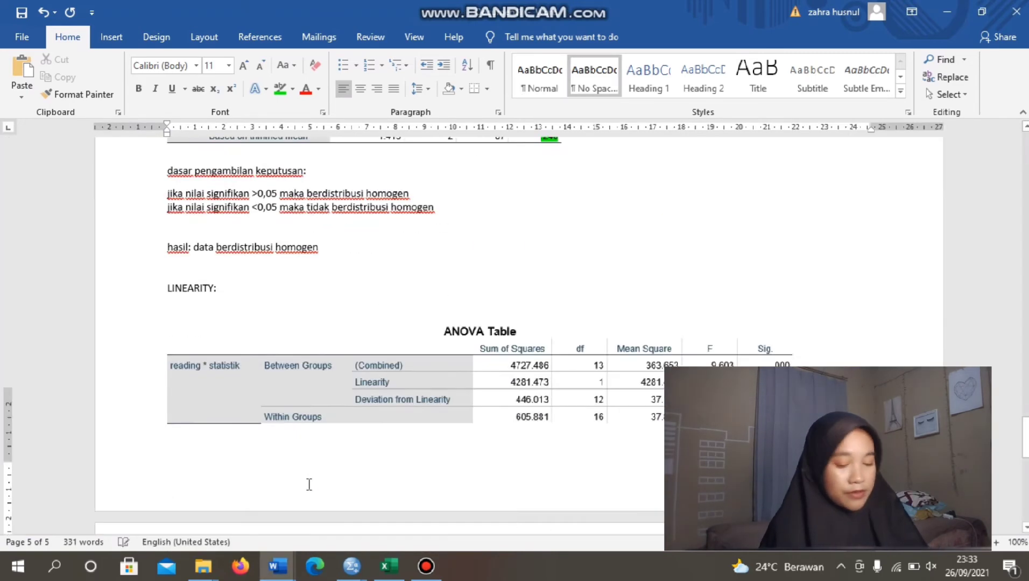
Step: Insert blank lines after the homogeneity result so the LINEARITY heading and its ANOVA table start on a new page
scroll(235, 301, "up", 4)
left_click(199, 272)
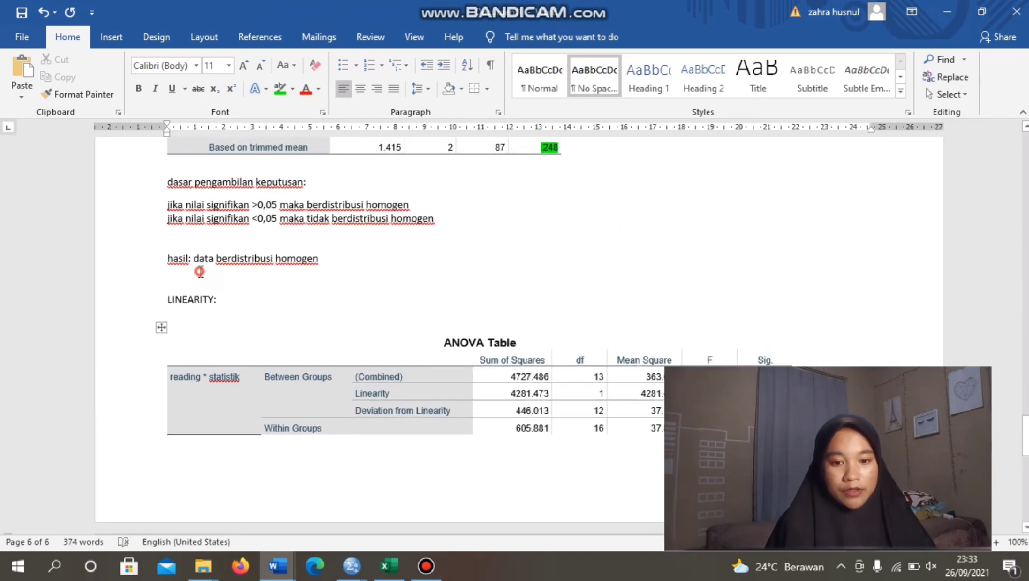
key("Return")
key("Return")
key("Return")
key("Return")
key("Return")
key("Return")
key("Return")
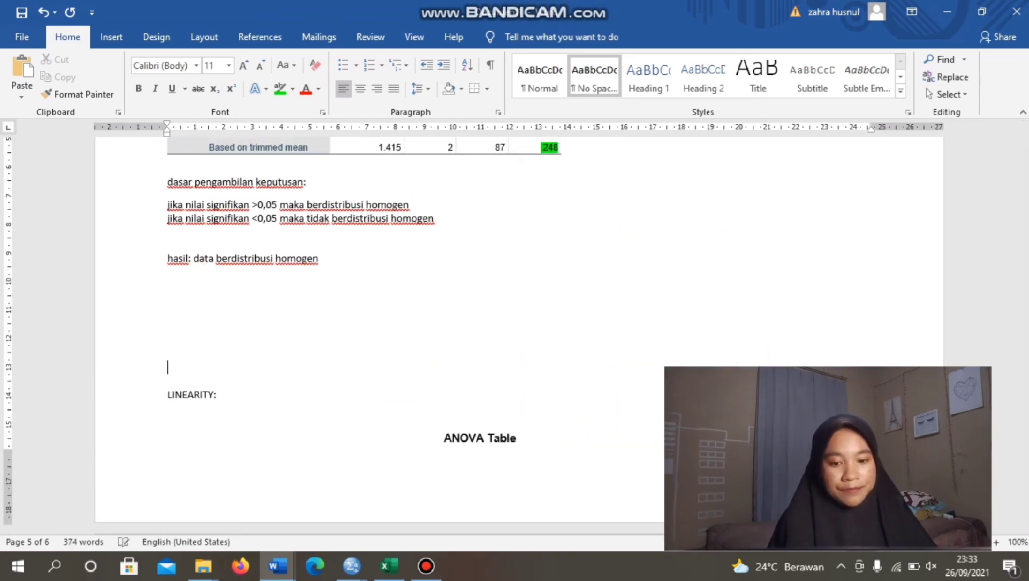
key("Return")
key("Return")
key("Return")
key("Return")
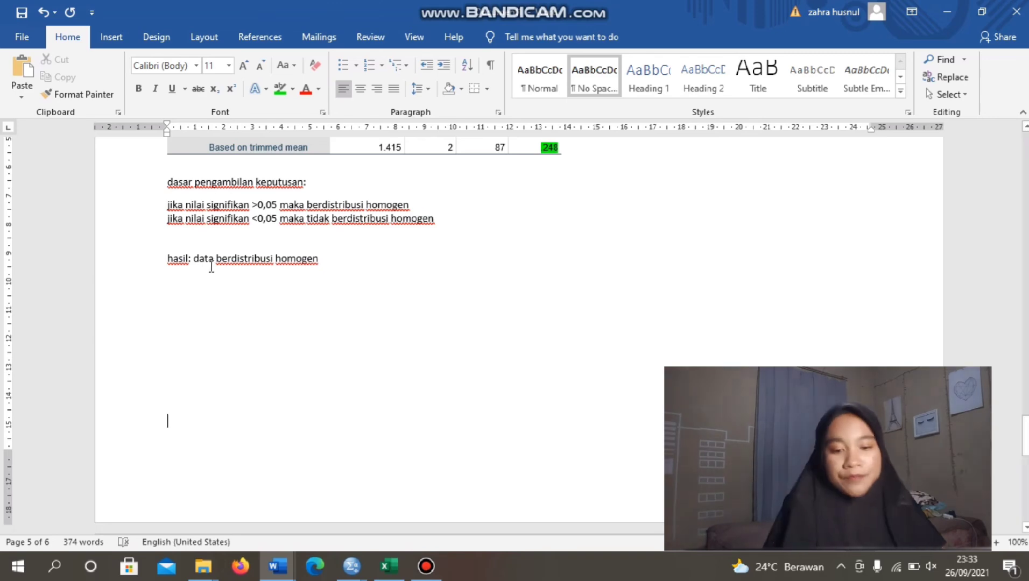
scroll(212, 267, "down", 10)
Step: Copy the linearity decision criteria ("dasar pengambilan keputusan") from the note document and paste them below the ANOVA table in Document1
mouse_move(278, 576)
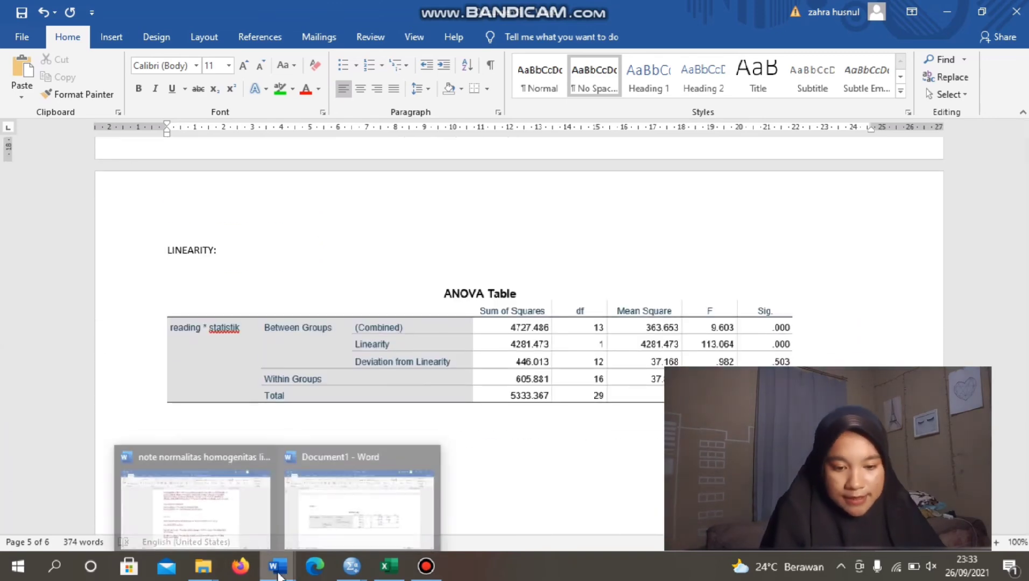
left_click(161, 501)
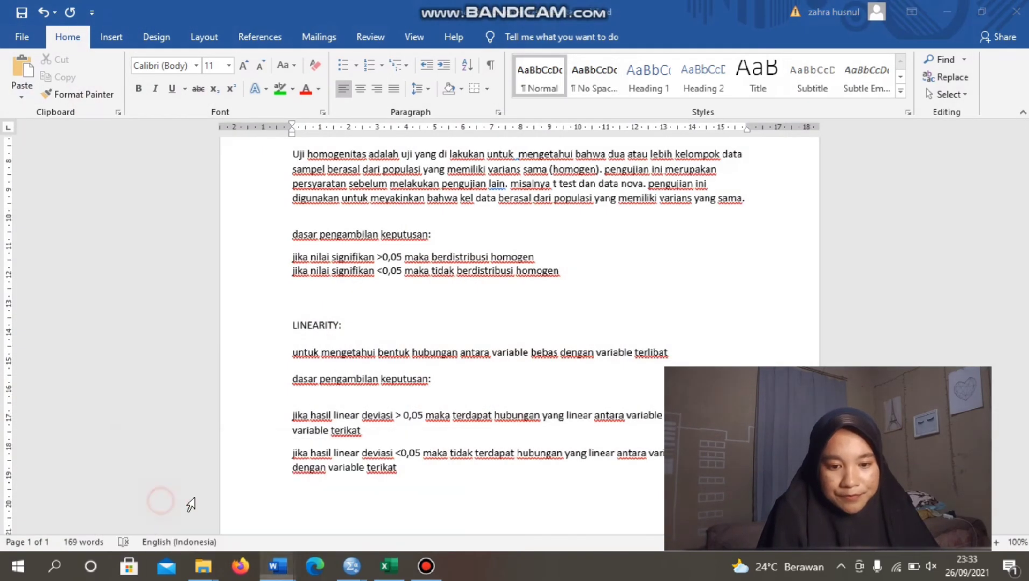
left_click_drag(286, 380, 404, 472)
key("ctrl+c")
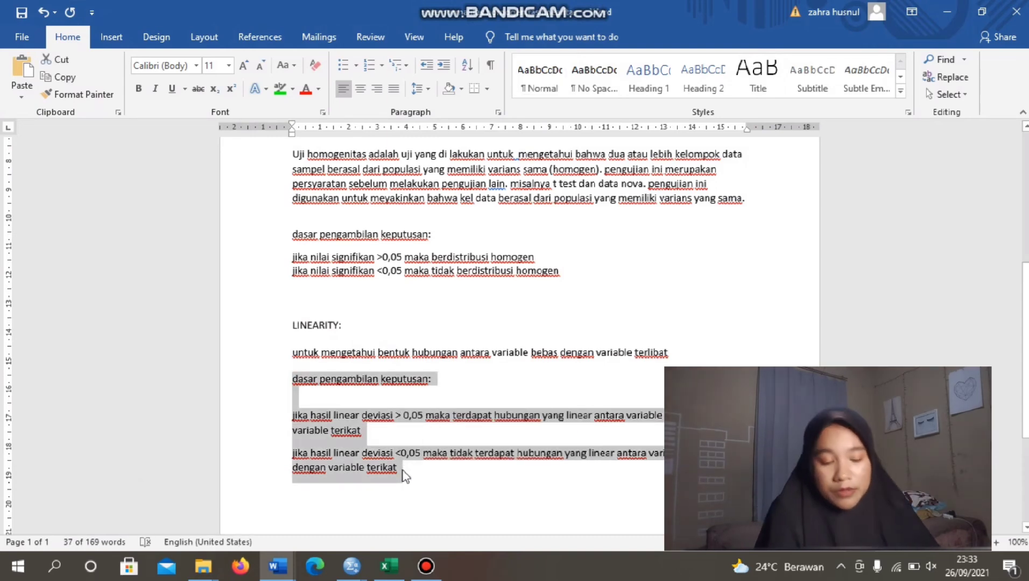
mouse_move(277, 566)
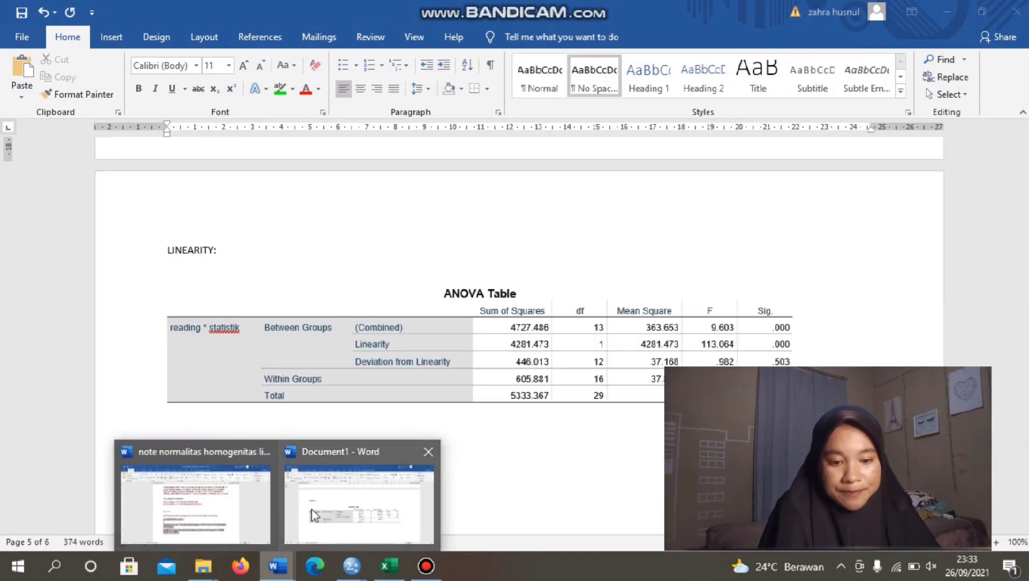
left_click(314, 515)
left_click(257, 463)
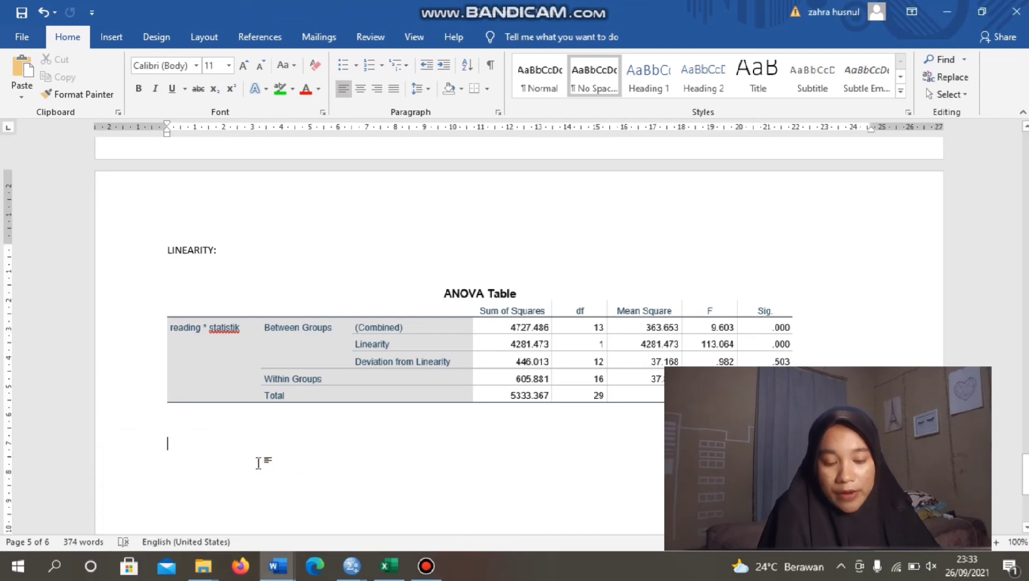
key("ctrl+v")
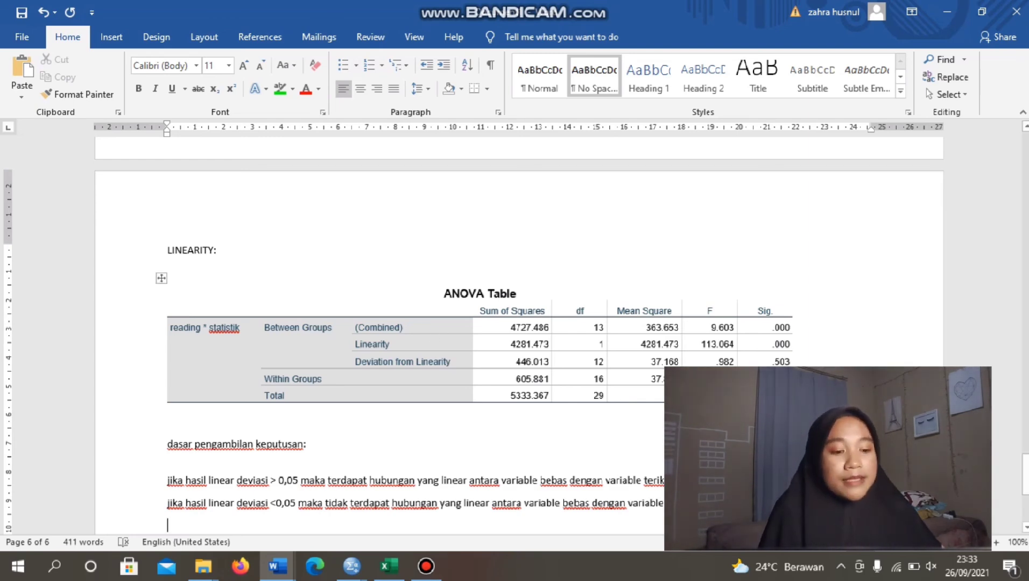
Step: Add blank lines below the linearity decision criteria to make room for the result
left_click(753, 500)
key("Return")
key("Return")
key("Return")
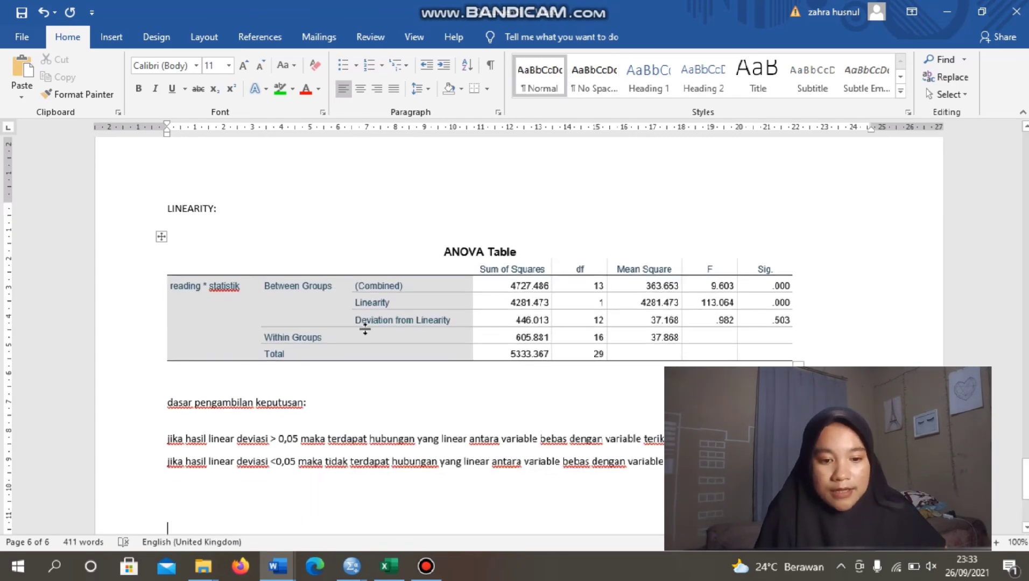
Step: Highlight the Sig. value of the Deviation from Linearity row in the ANOVA table in green
left_click_drag(352, 322, 434, 324)
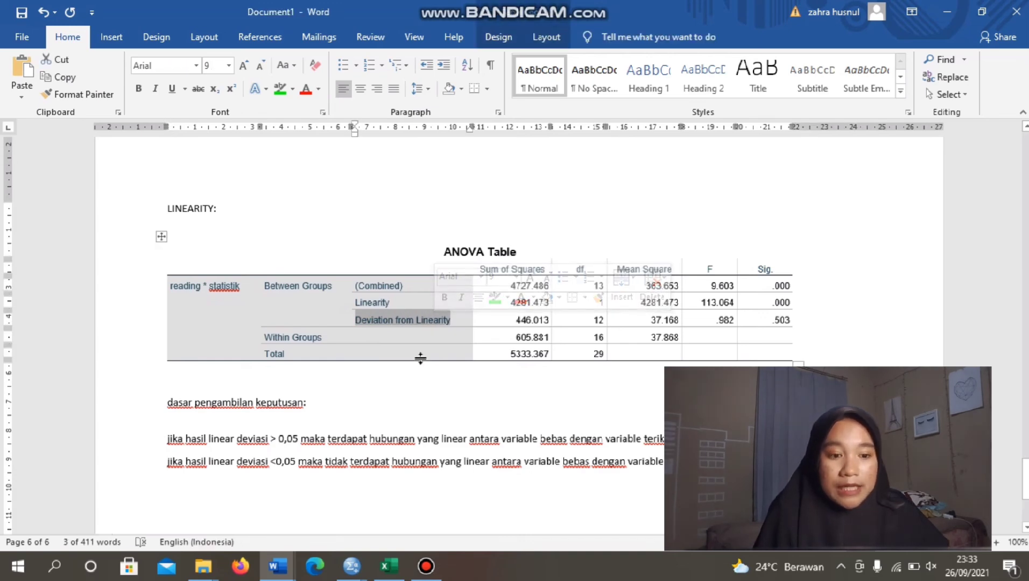
left_click(762, 318)
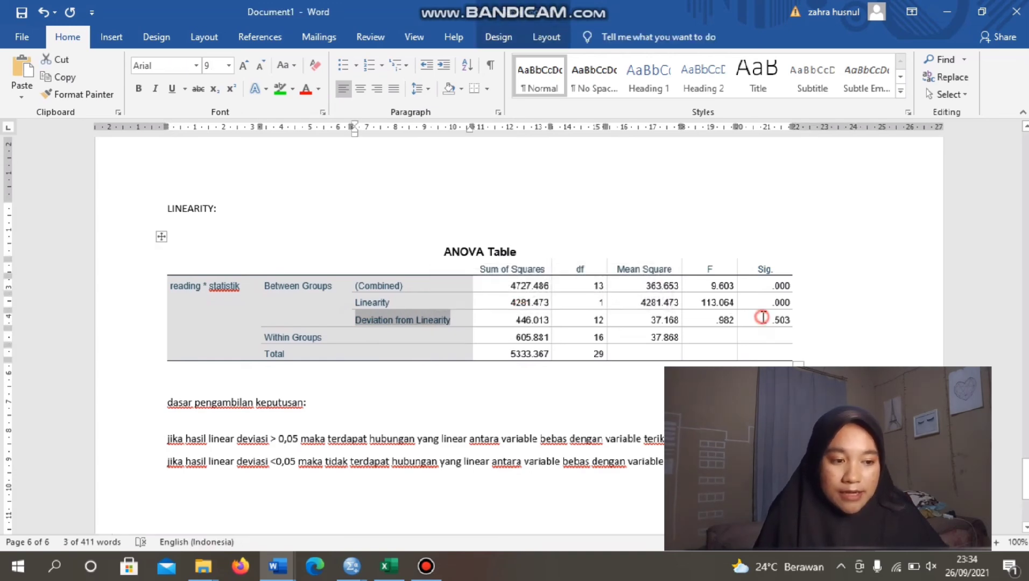
left_click_drag(763, 318, 804, 320)
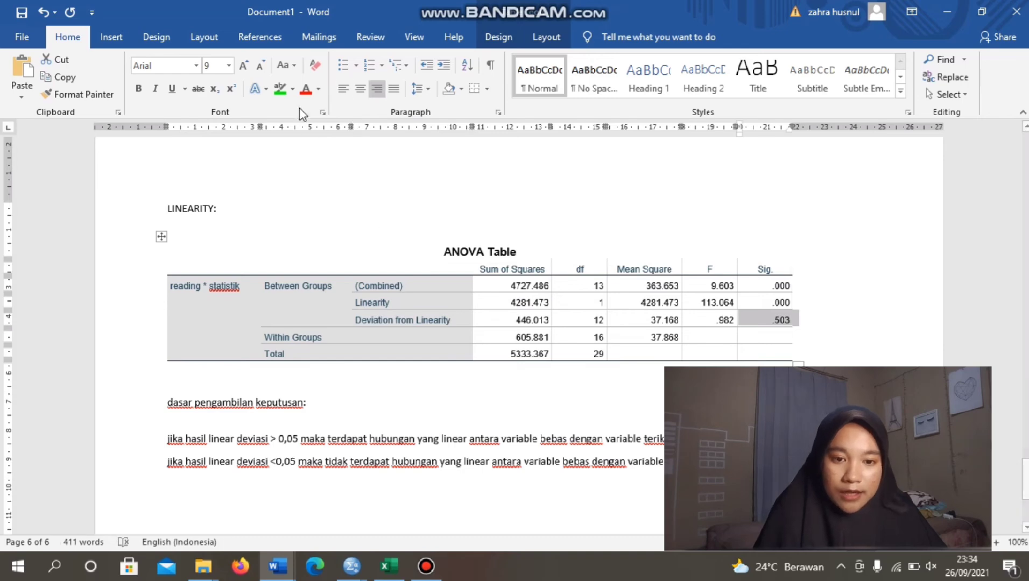
left_click(280, 89)
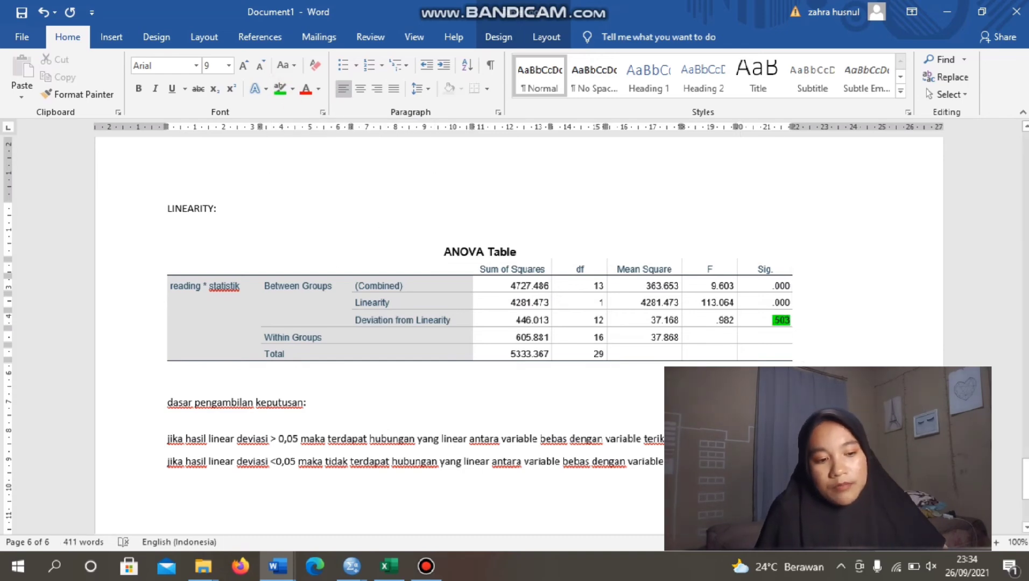
Step: Write the result line "hasil data linearity adalah 0,503." below the linearity decision criteria
left_click(227, 483)
key("Return")
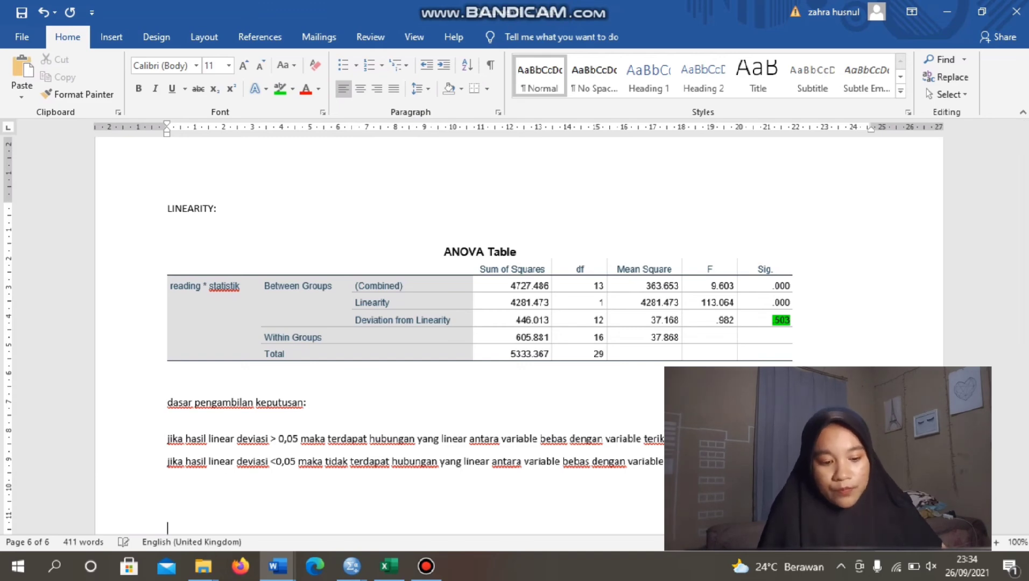
type("hasil ")
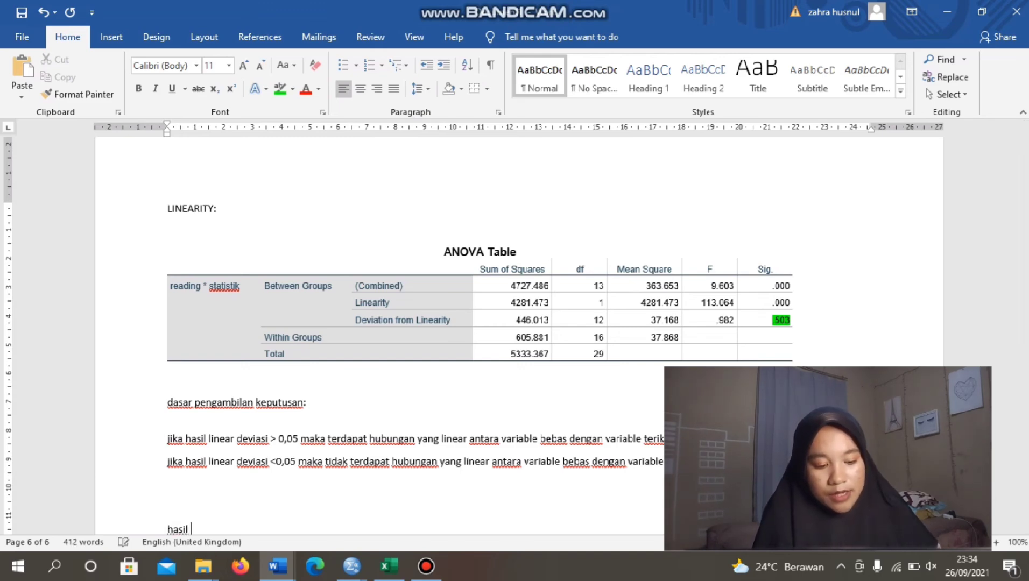
type("data ")
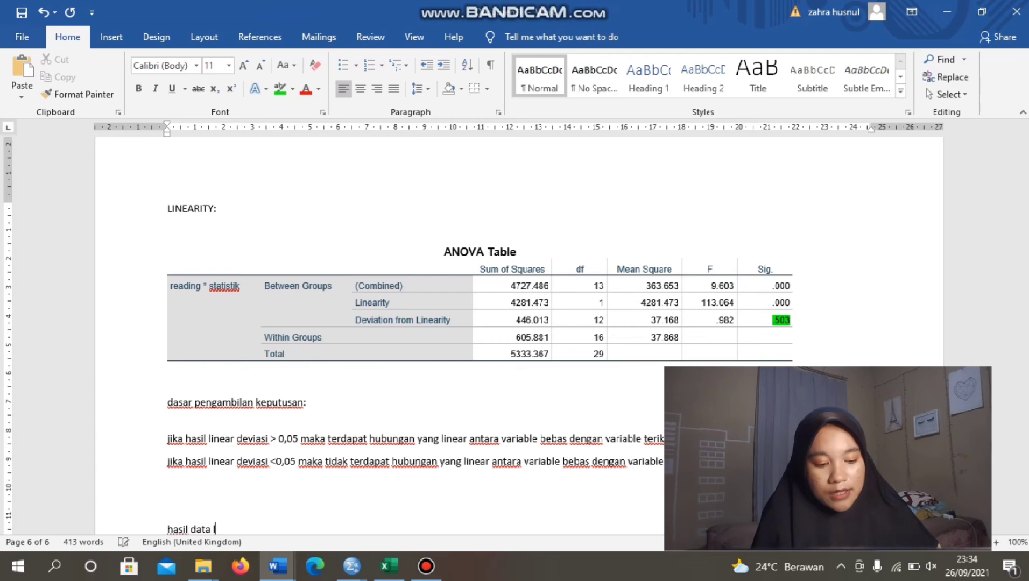
type("linearit")
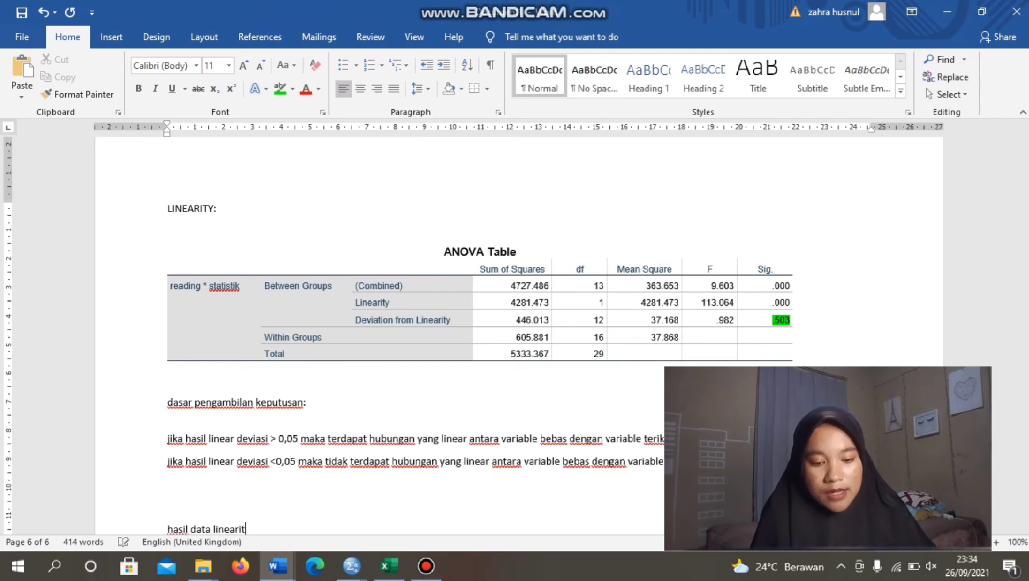
type("y adalah 0")
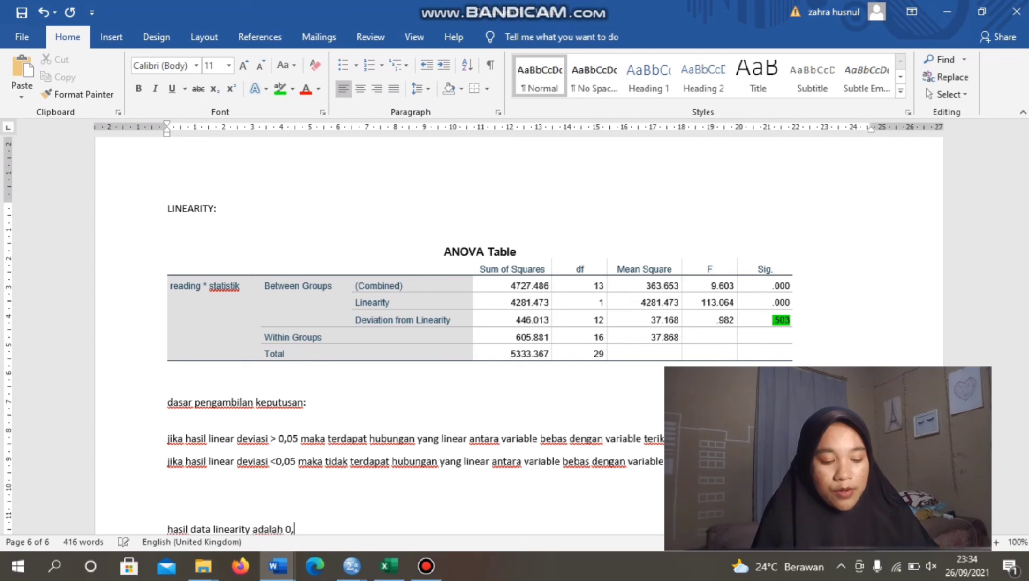
type(",503")
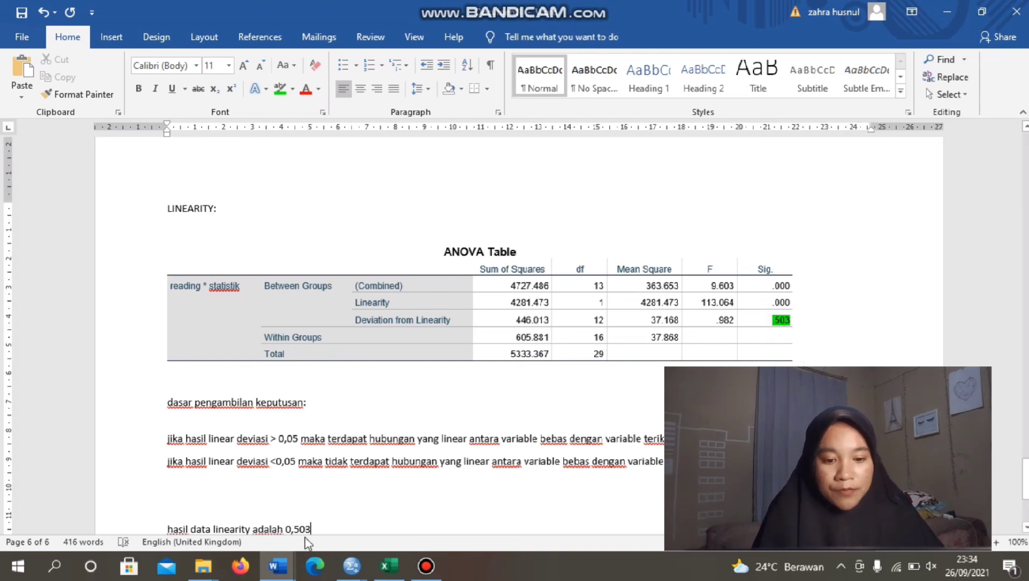
scroll(357, 494, "down", 2)
scroll(717, 328, "up", 3)
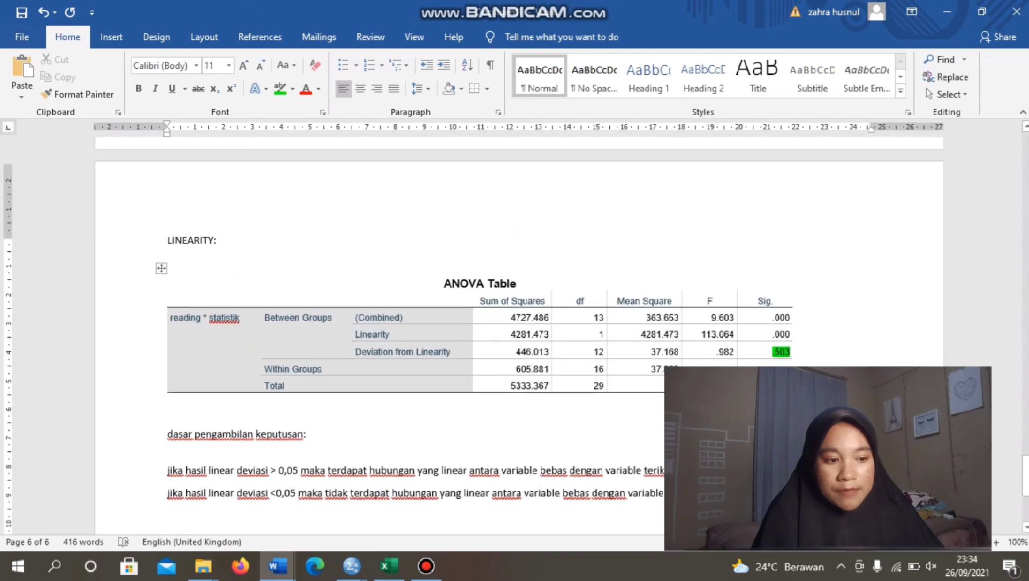
scroll(448, 431, "down", 2)
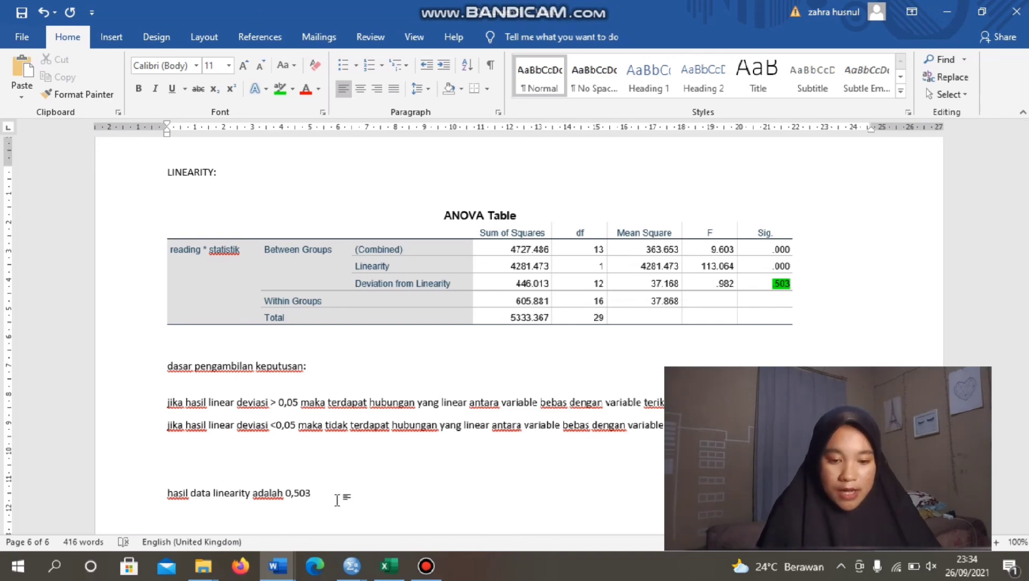
type(".")
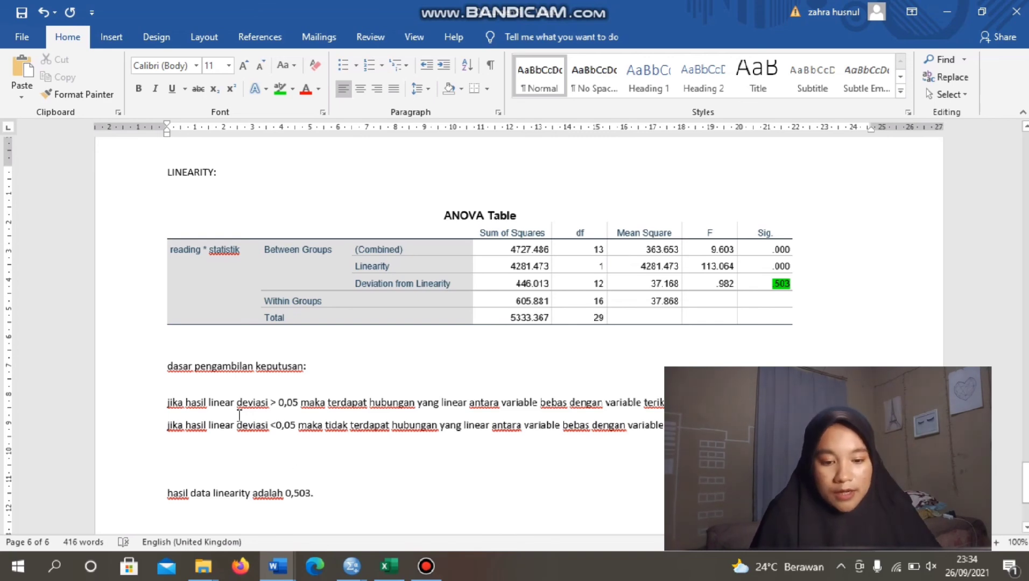
Step: Copy the criterion text from "> 0,05 maka terdapat hubungan yang linear" to its end and paste it after the linearity result
left_click_drag(271, 403, 692, 402)
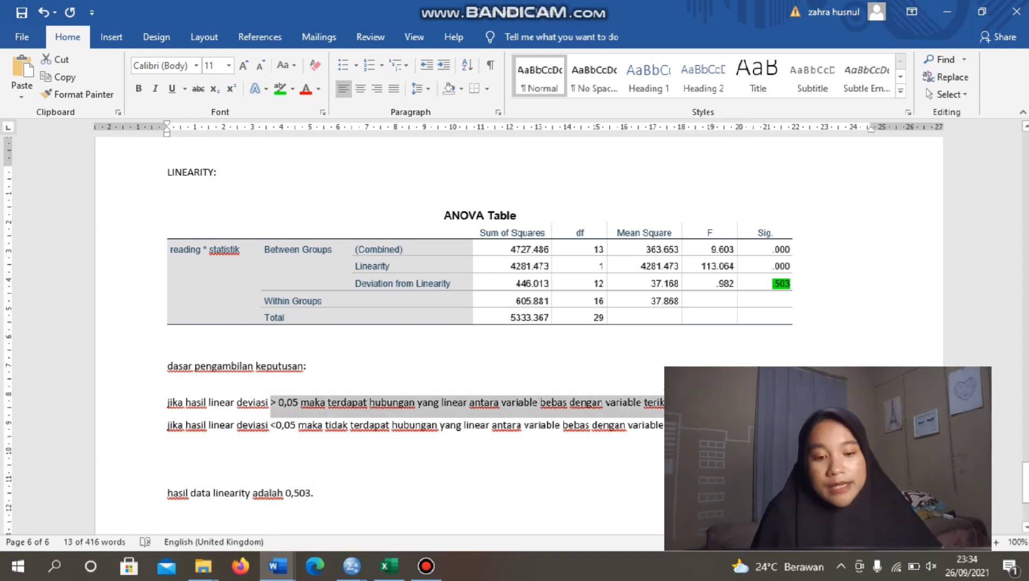
key("ctrl+c")
left_click(406, 491)
key("ctrl+v")
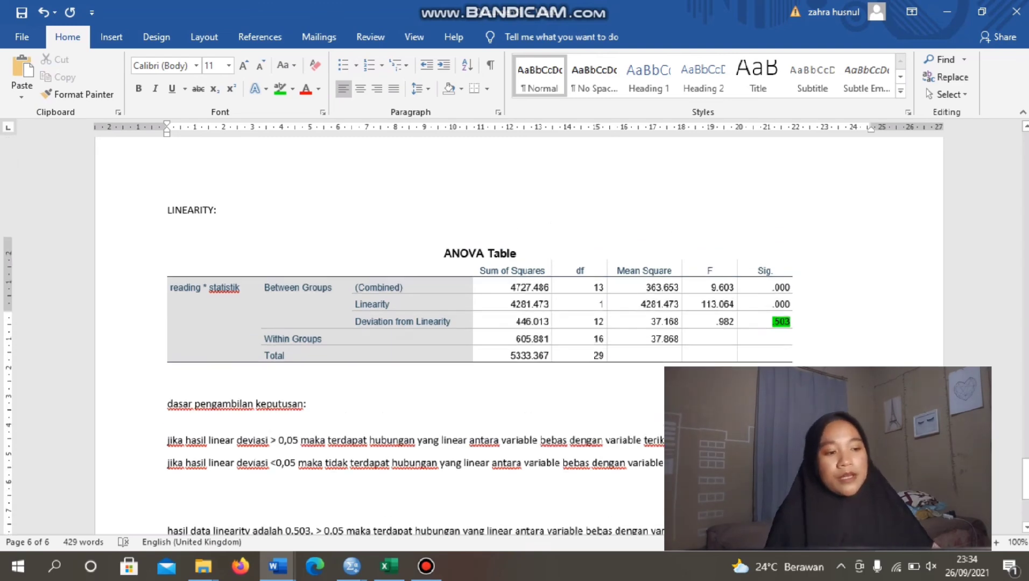
Step: Review the NORMALITY section, checking the Shapiro-Wilk columns, the decision criteria and the written result
scroll(517, 334, "up", 15)
scroll(516, 334, "up", 15)
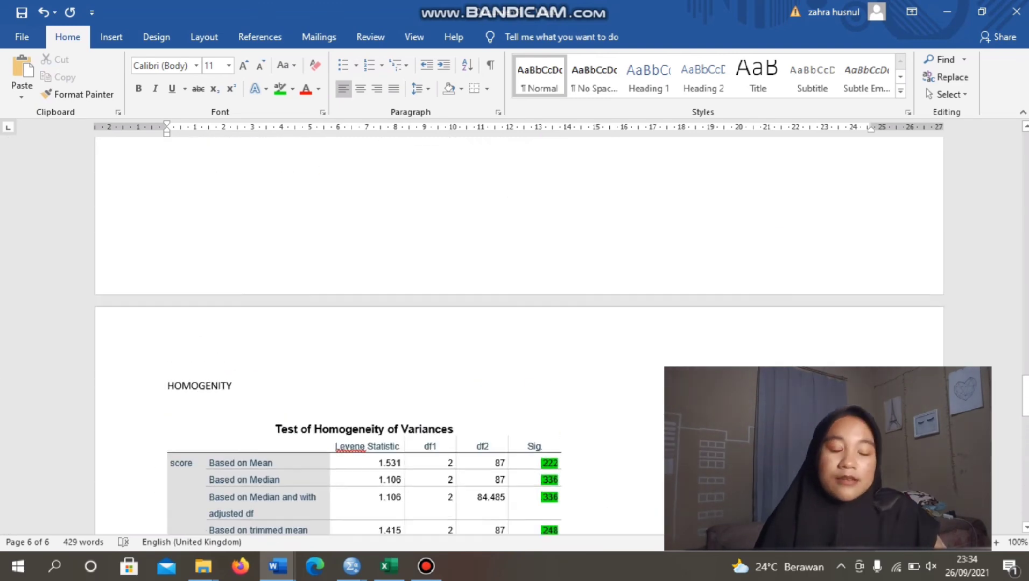
scroll(517, 334, "up", 4)
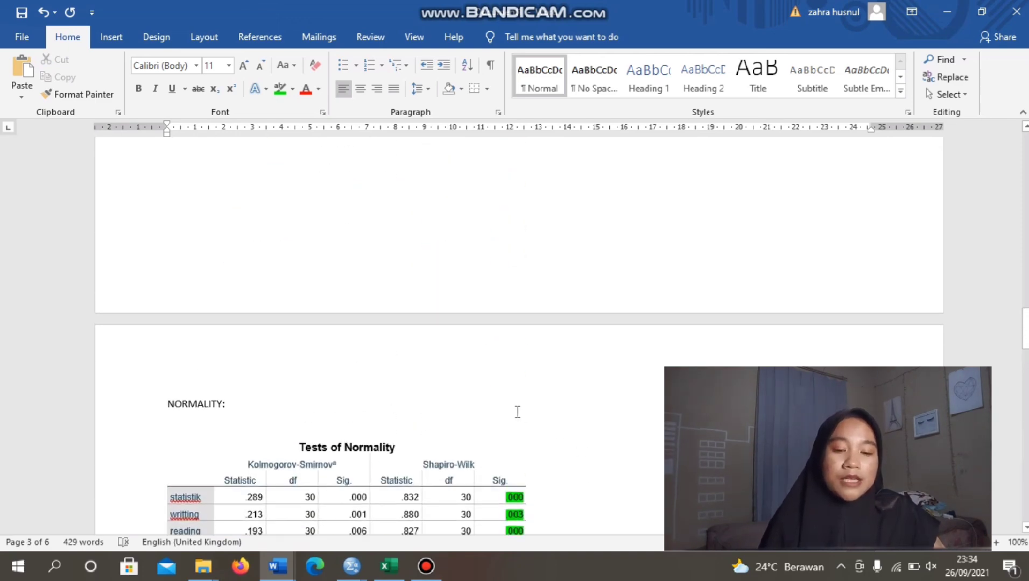
scroll(517, 412, "down", 4)
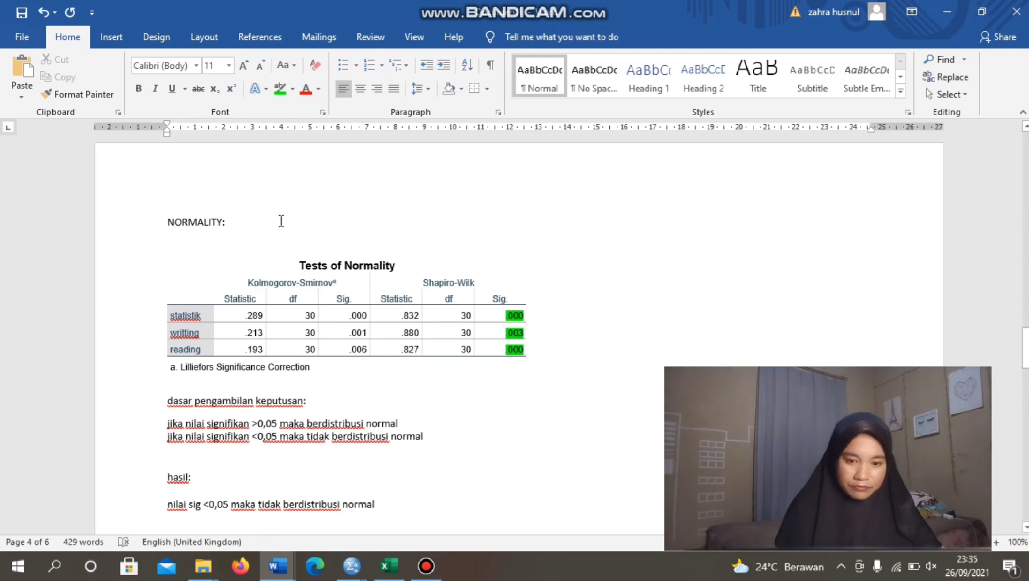
left_click_drag(414, 282, 489, 281)
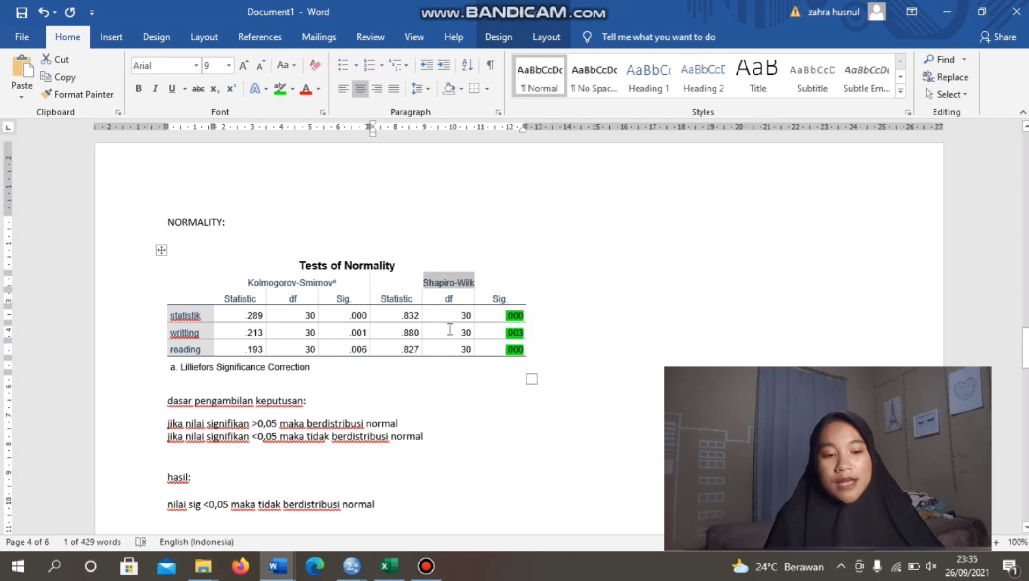
left_click_drag(454, 313, 466, 351)
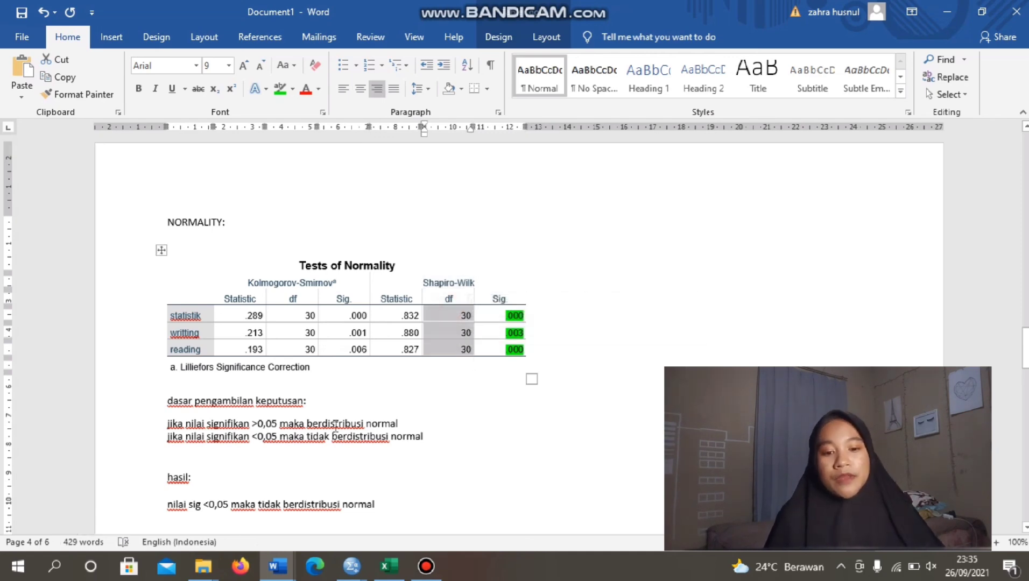
scroll(244, 469, "down", 3)
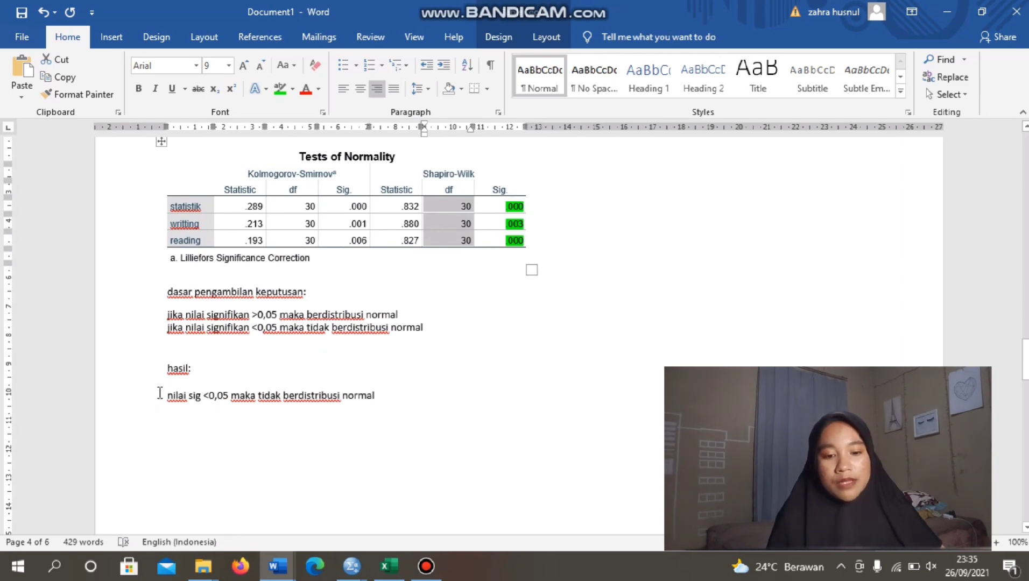
left_click_drag(160, 393, 376, 397)
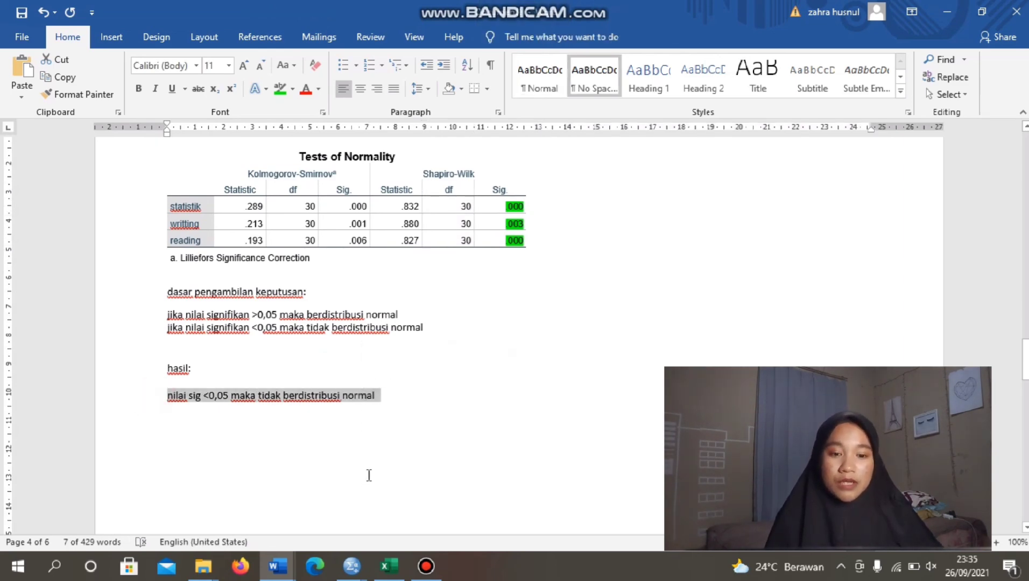
scroll(375, 467, "down", 15)
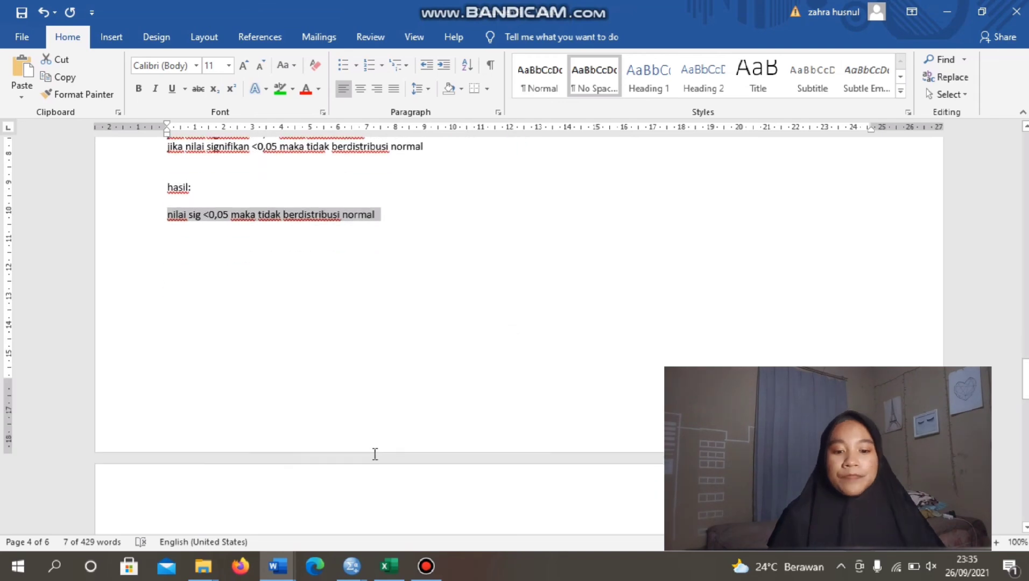
Step: Review the HOMOGENITY section, checking the Sig. values and Levene Statistic against the decision criteria
left_click(370, 469)
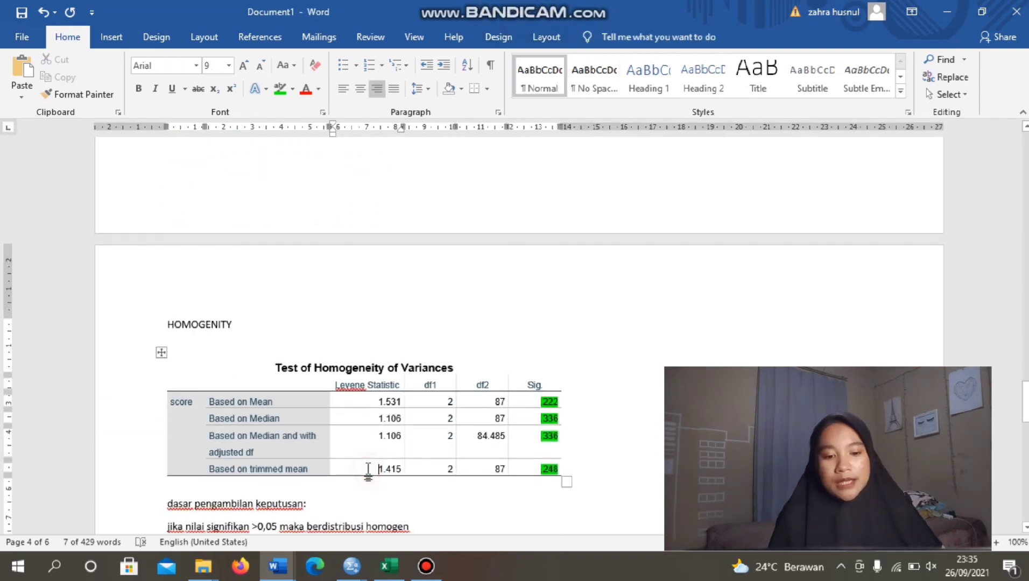
scroll(370, 470, "down", 3)
scroll(370, 470, "down", 3)
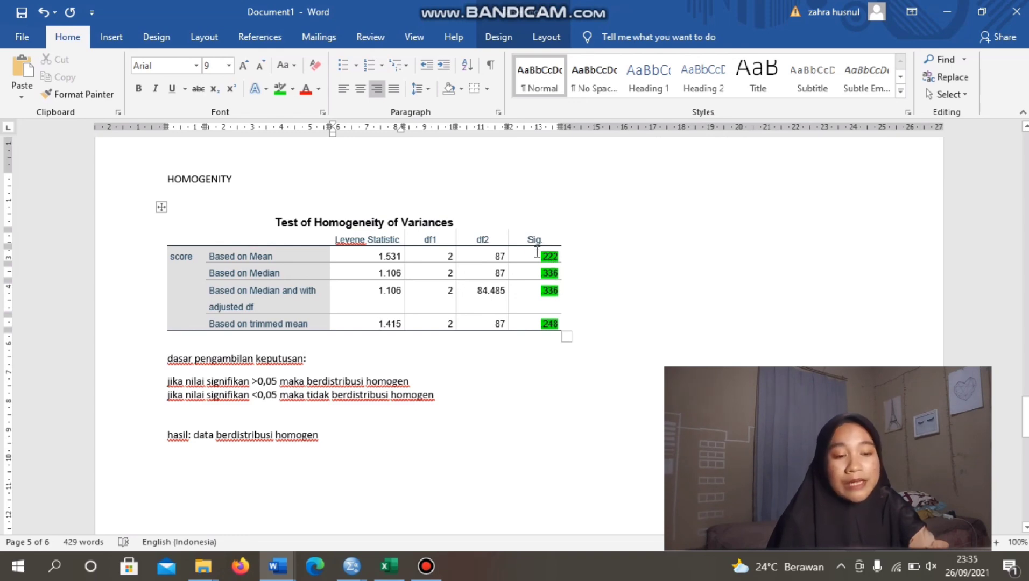
left_click_drag(536, 252, 556, 334)
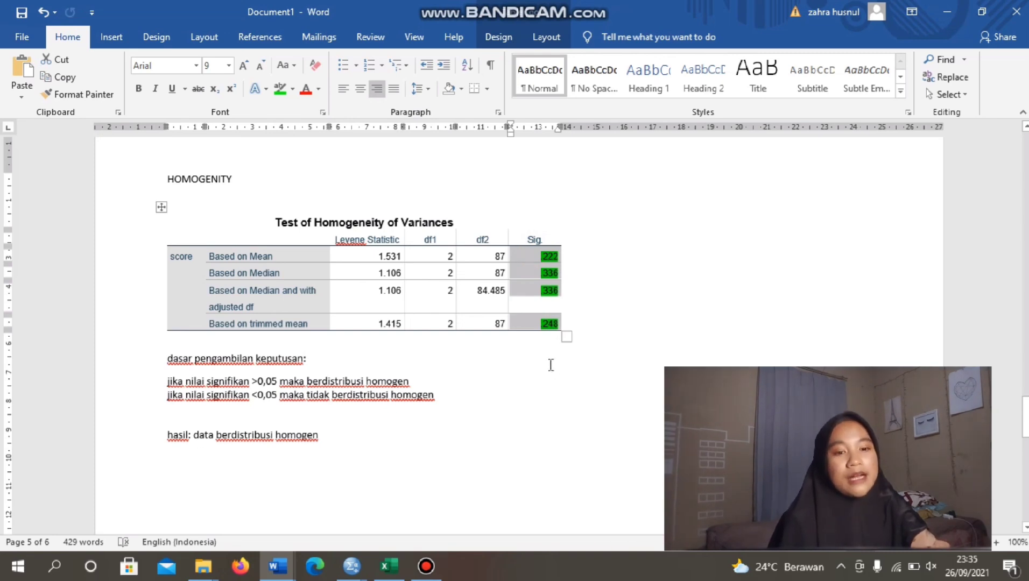
left_click(420, 386)
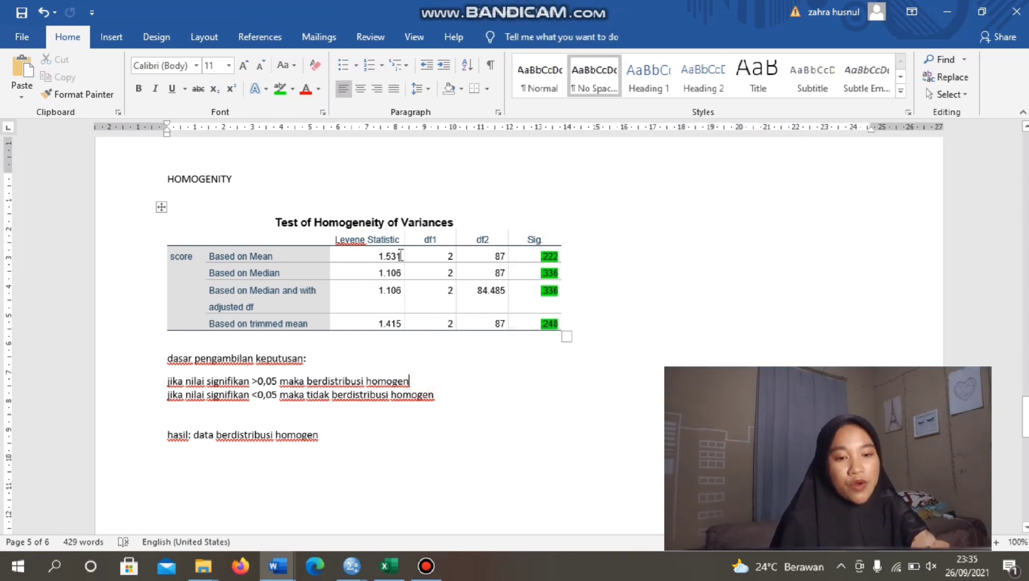
left_click(338, 239)
left_click_drag(345, 238, 400, 240)
left_click(382, 405)
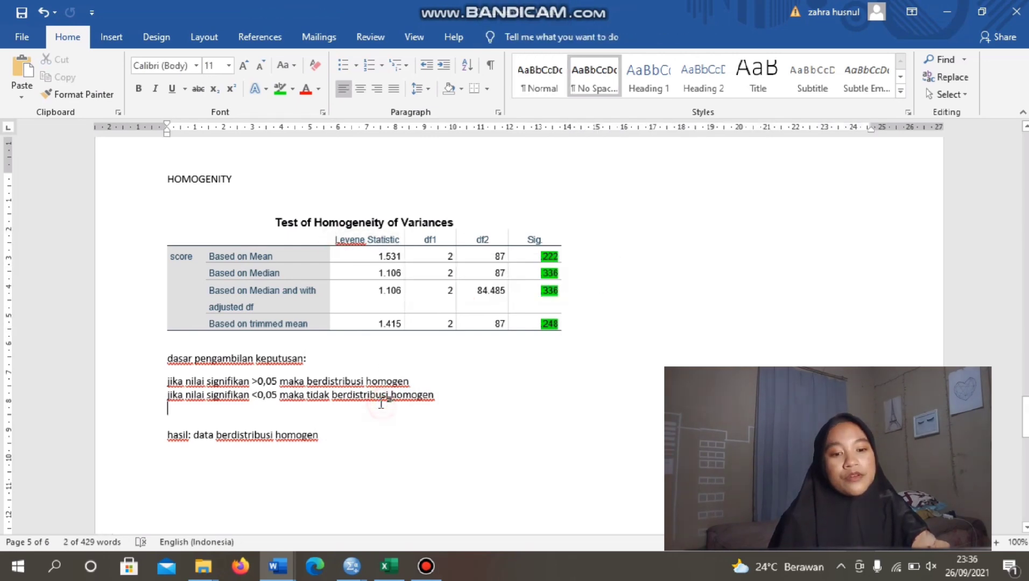
Step: Review the LINEARITY section, comparing the ANOVA table and decision criteria with the written result
scroll(382, 404, "down", 14)
scroll(382, 402, "down", 2)
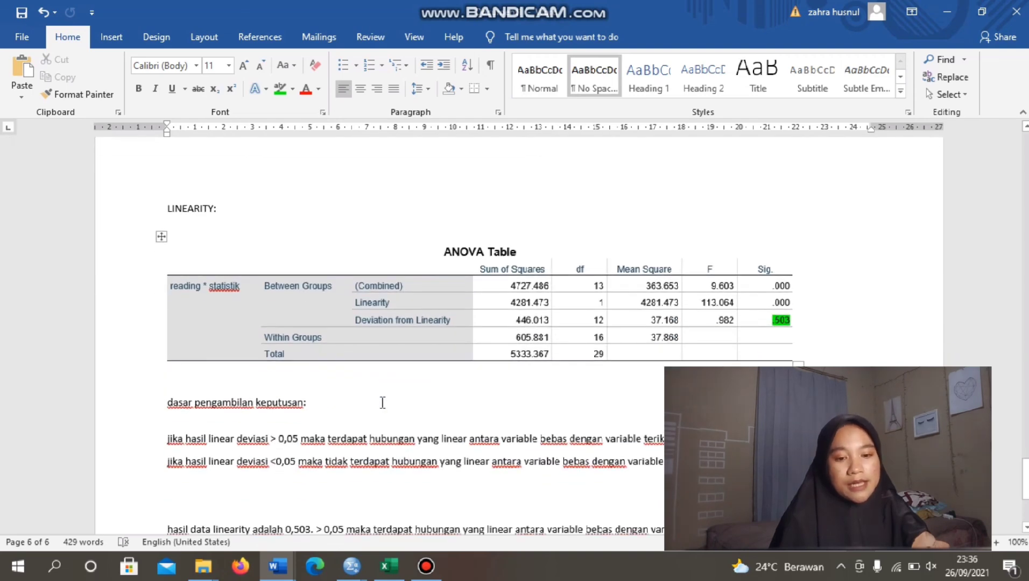
scroll(388, 394, "down", 2)
scroll(389, 394, "up", 1)
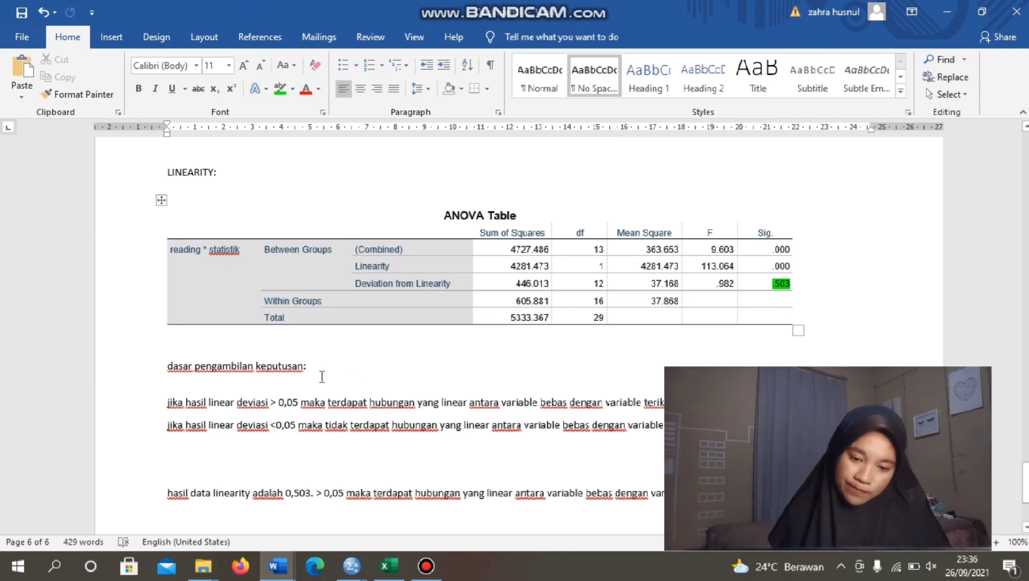
scroll(322, 377, "down", 3)
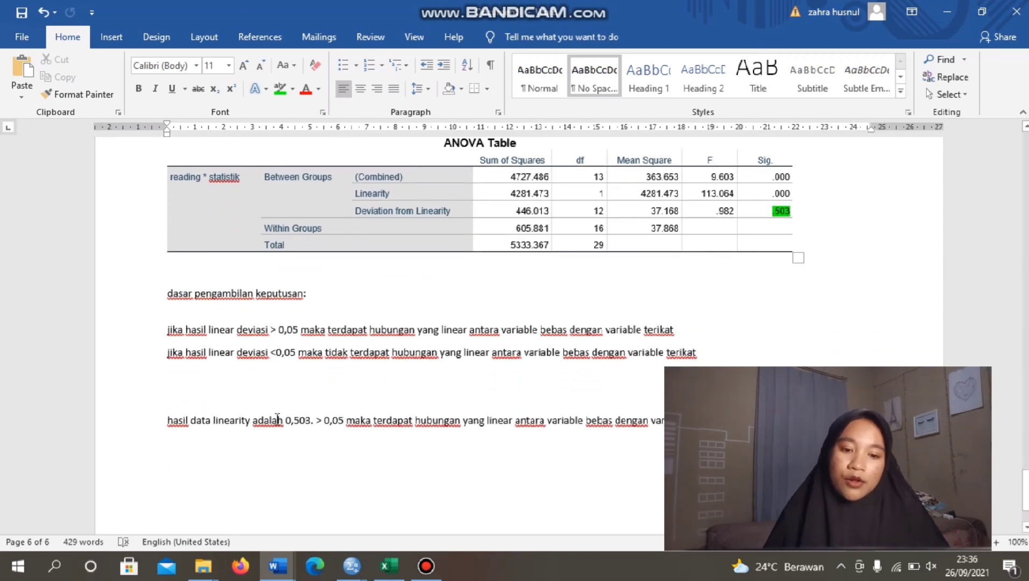
left_click_drag(284, 421, 345, 429)
left_click(333, 448)
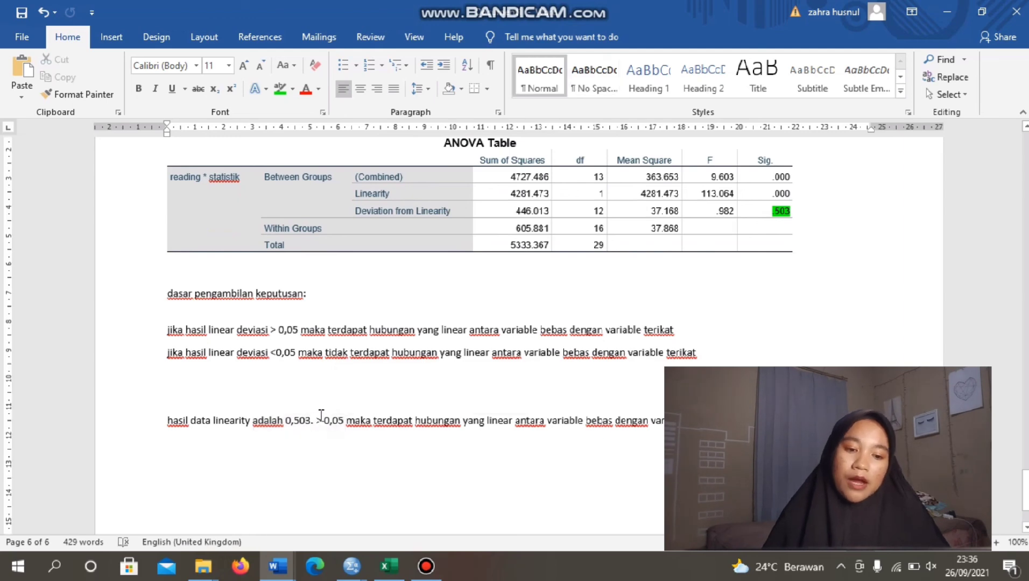